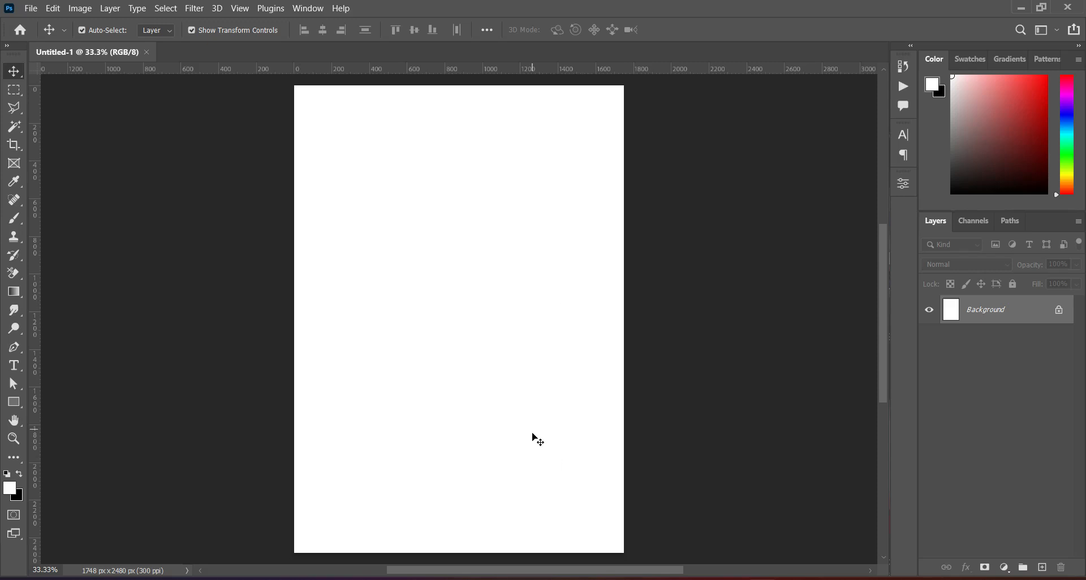
# Place the COP-LOGO-2 image from the project folder at the top centre of the page
pyautogui.click(512, 578)
pyautogui.moveTo(551, 214); pyautogui.dragTo(472, 273)
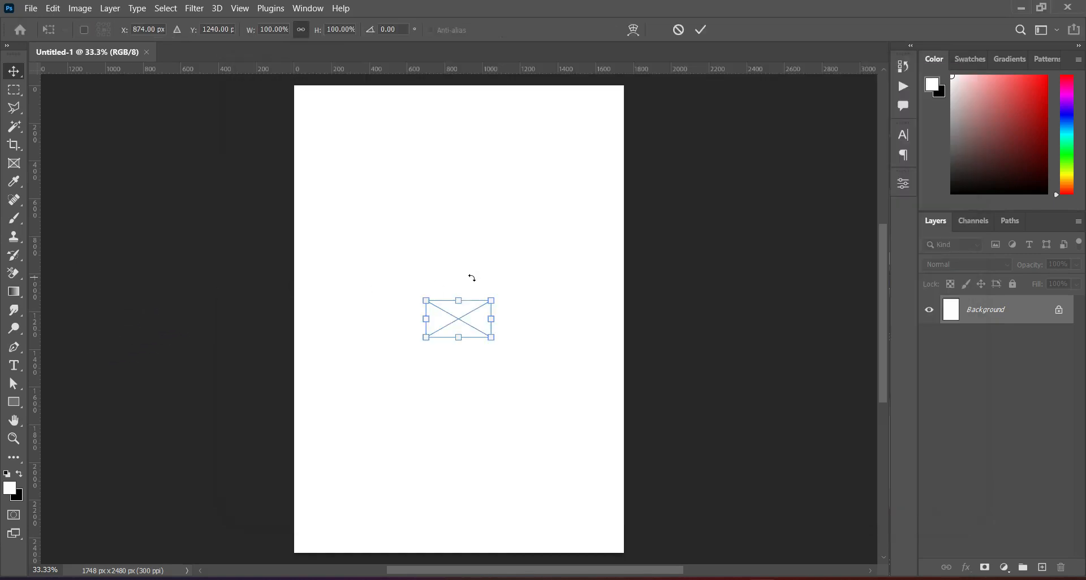
pyautogui.moveTo(456, 318); pyautogui.dragTo(459, 135)
pyautogui.click(704, 25)
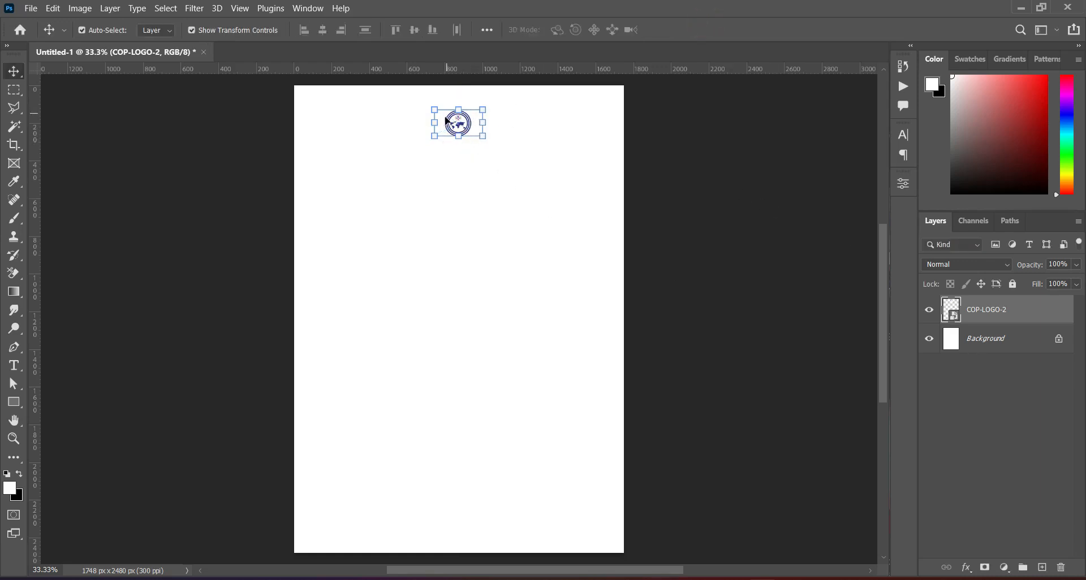
# Rasterize the logo layer and delete the white background around the round emblem using the Magic Wand
pyautogui.scroll(3, 449, 94)
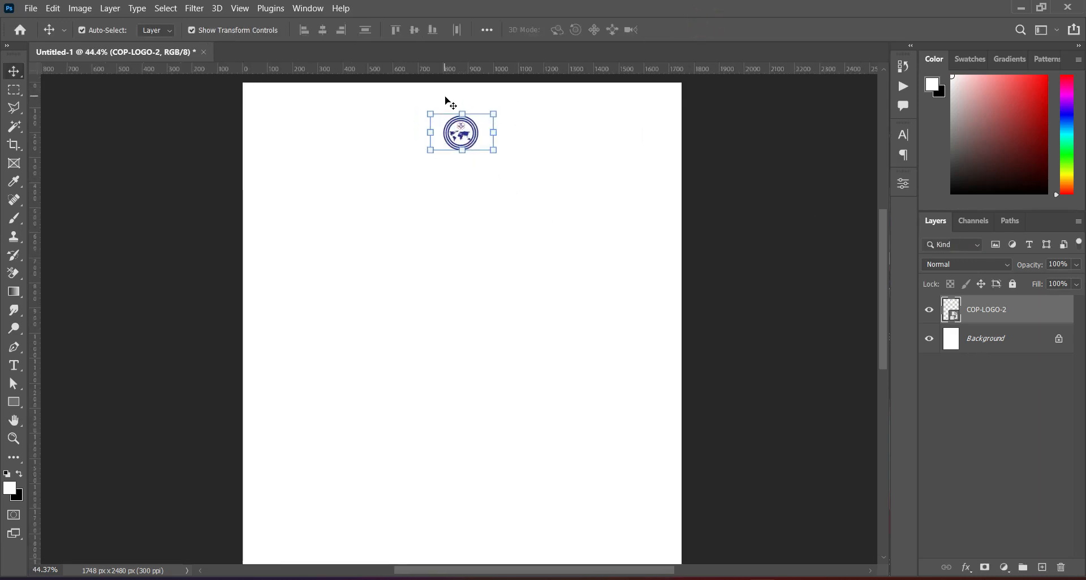
pyautogui.rightClick(1011, 322)
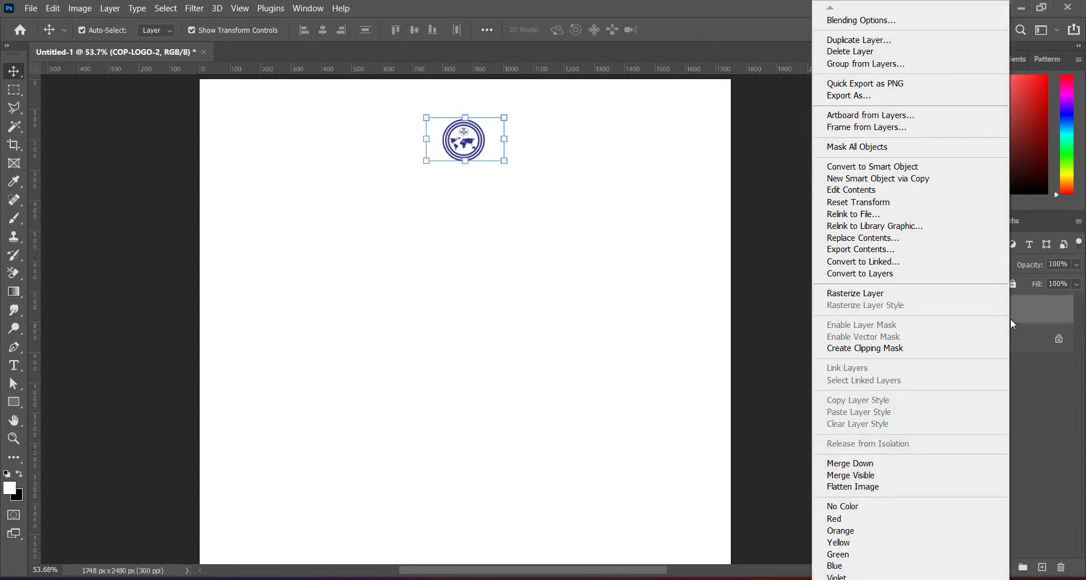
pyautogui.click(884, 297)
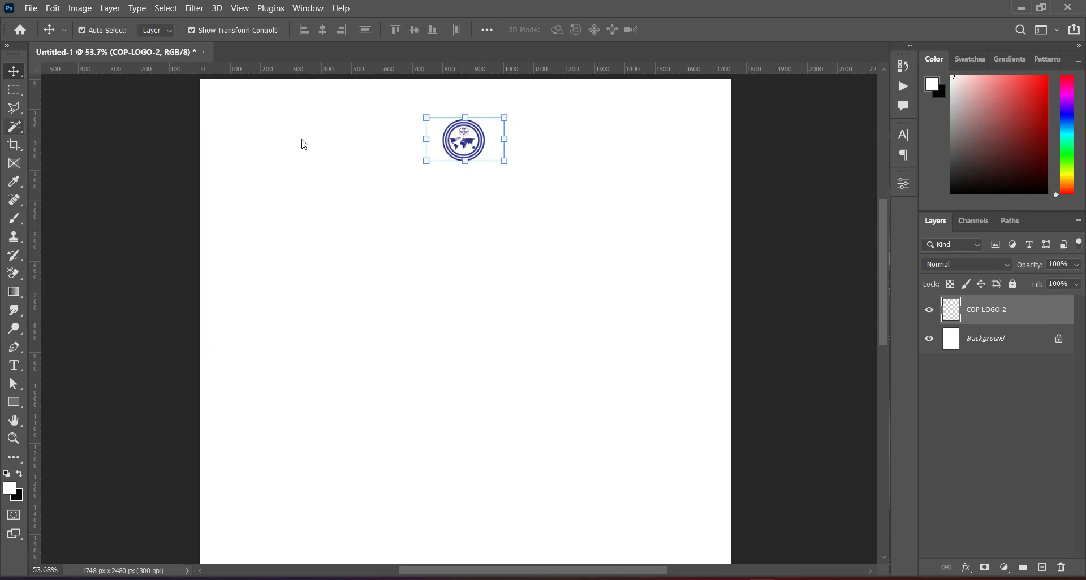
pyautogui.press('w')
pyautogui.click(496, 140)
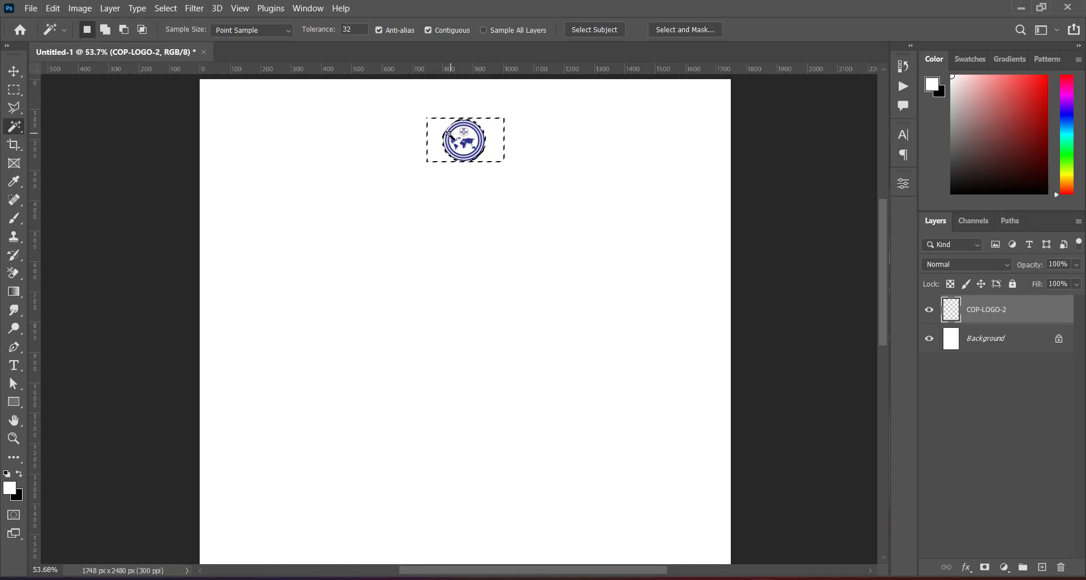
pyautogui.hotkey('ctrl', 'd')
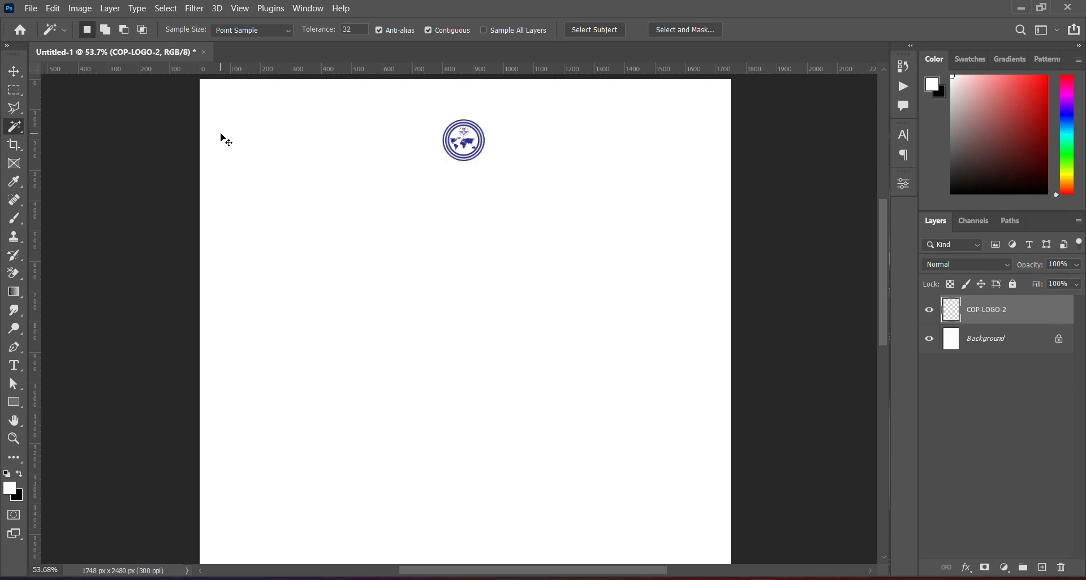
pyautogui.click(13, 72)
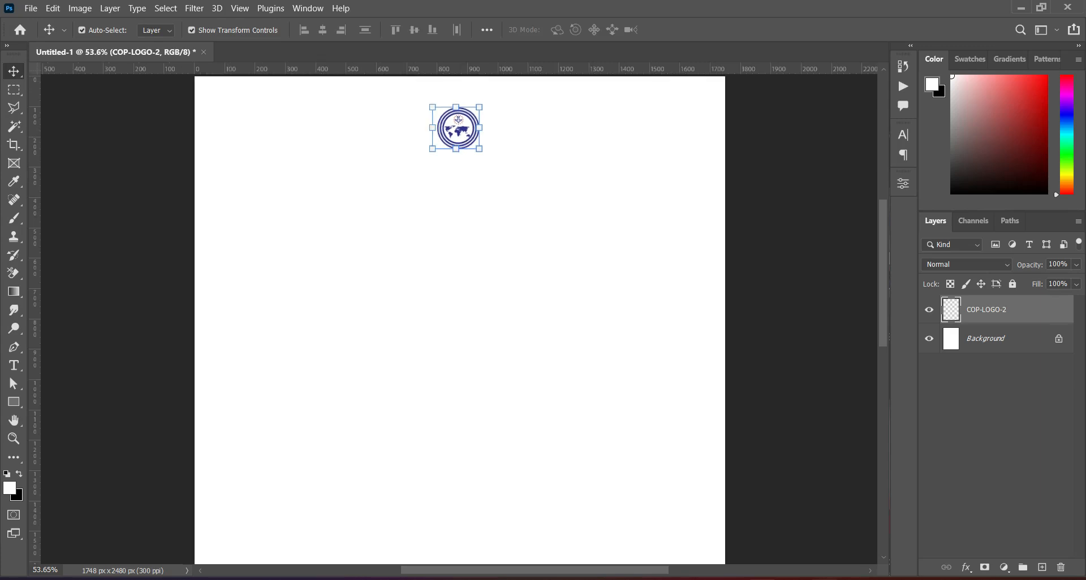
# Copy the two lines with the church name and its location from Text.txt in Notepad
pyautogui.hotkey('alt', 'Tab')
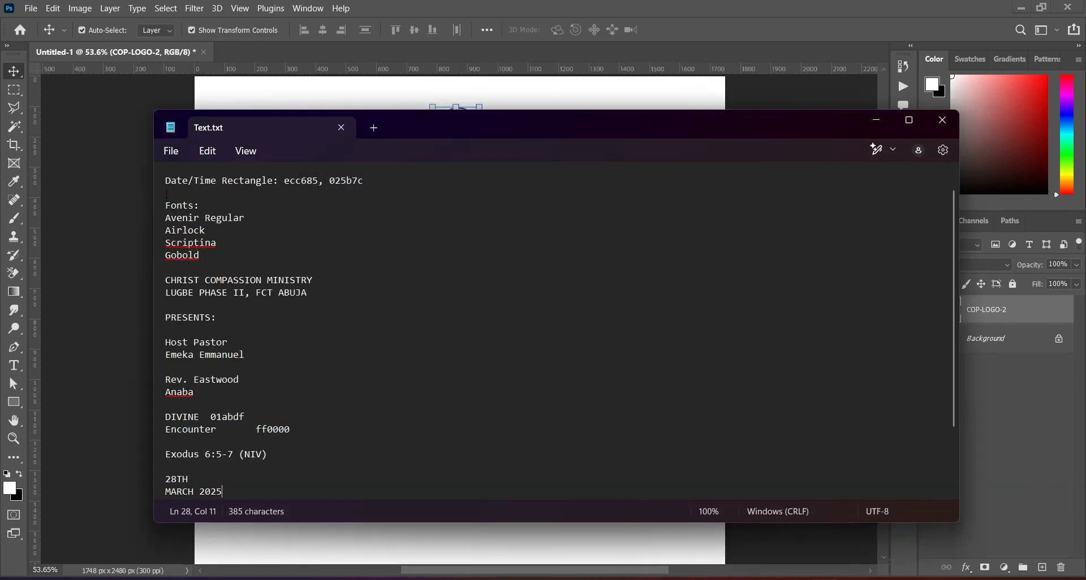
pyautogui.scroll(1, 166, 193)
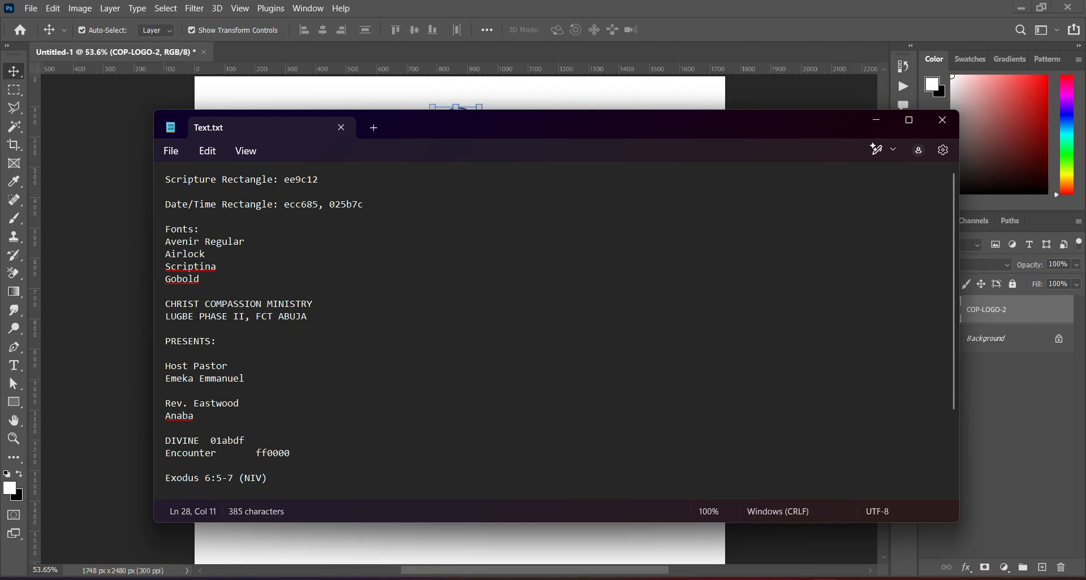
pyautogui.moveTo(160, 309); pyautogui.dragTo(310, 315)
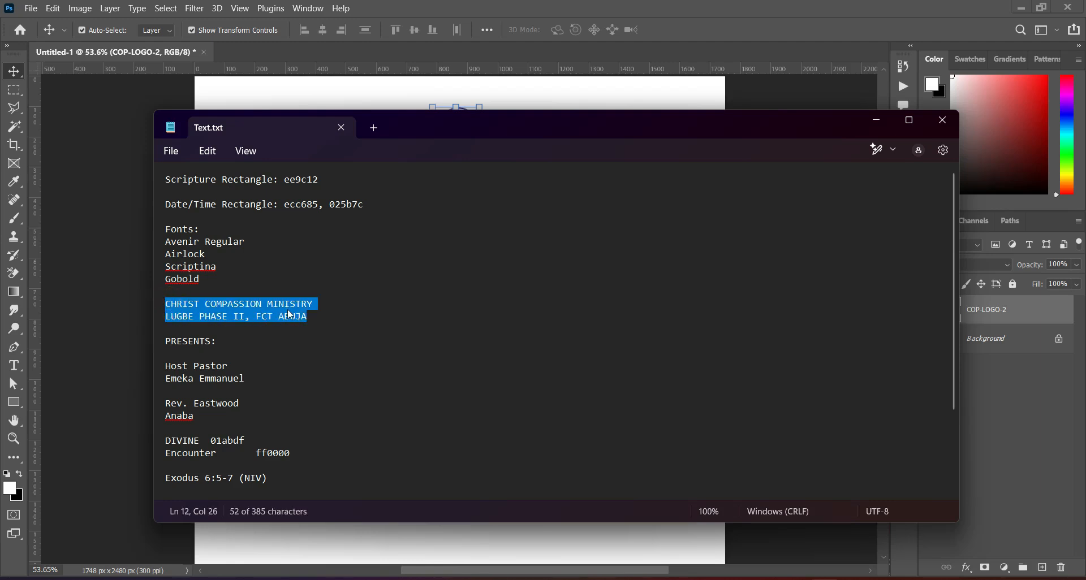
pyautogui.rightClick(295, 318)
pyautogui.click(337, 85)
pyautogui.click(876, 120)
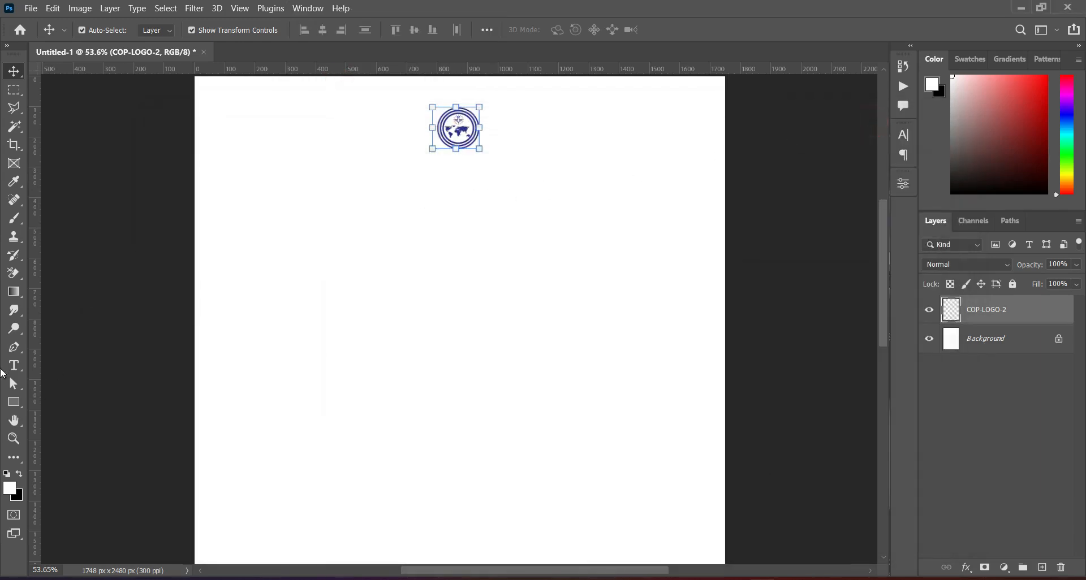
# Add the copied church name and location as a new text layer below the logo and centre-align it
pyautogui.click(14, 365)
pyautogui.click(63, 361)
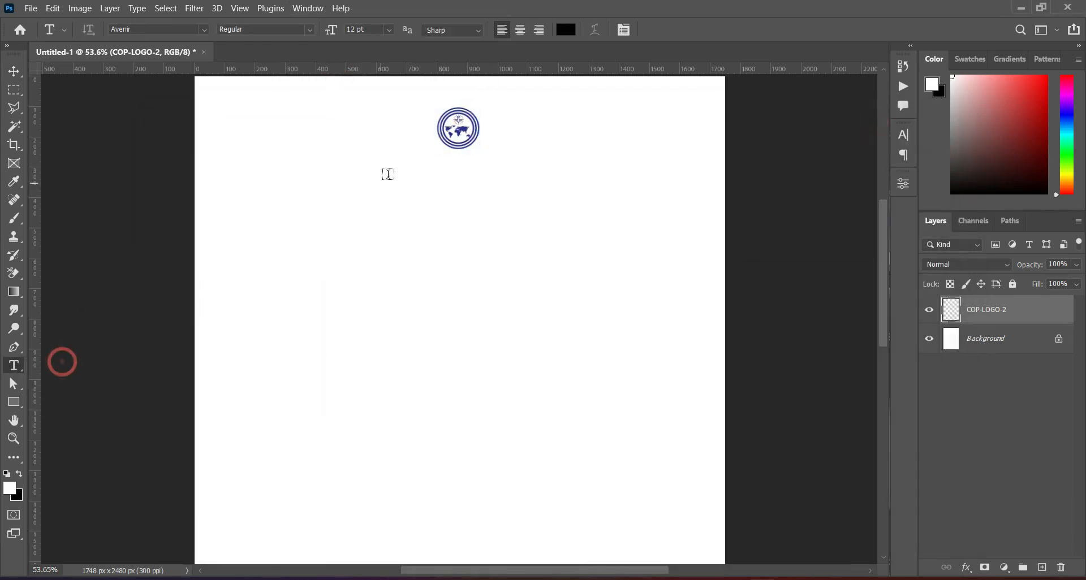
pyautogui.click(404, 160)
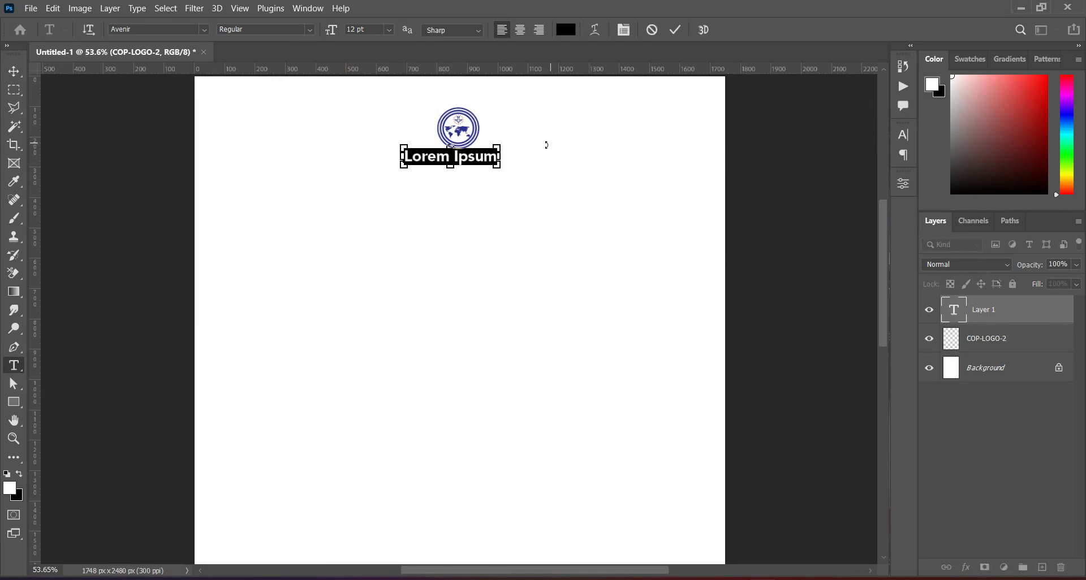
pyautogui.hotkey('ctrl', 'v')
pyautogui.click(675, 29)
pyautogui.click(519, 30)
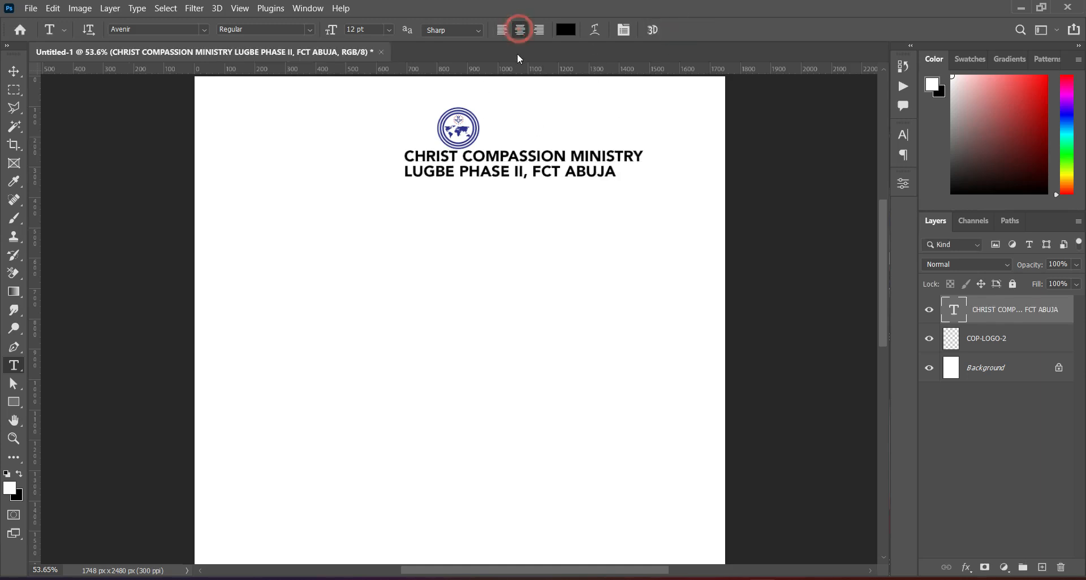
# Scale the church name text to 40.50% and centre it horizontally on the page just below the logo
pyautogui.click(14, 71)
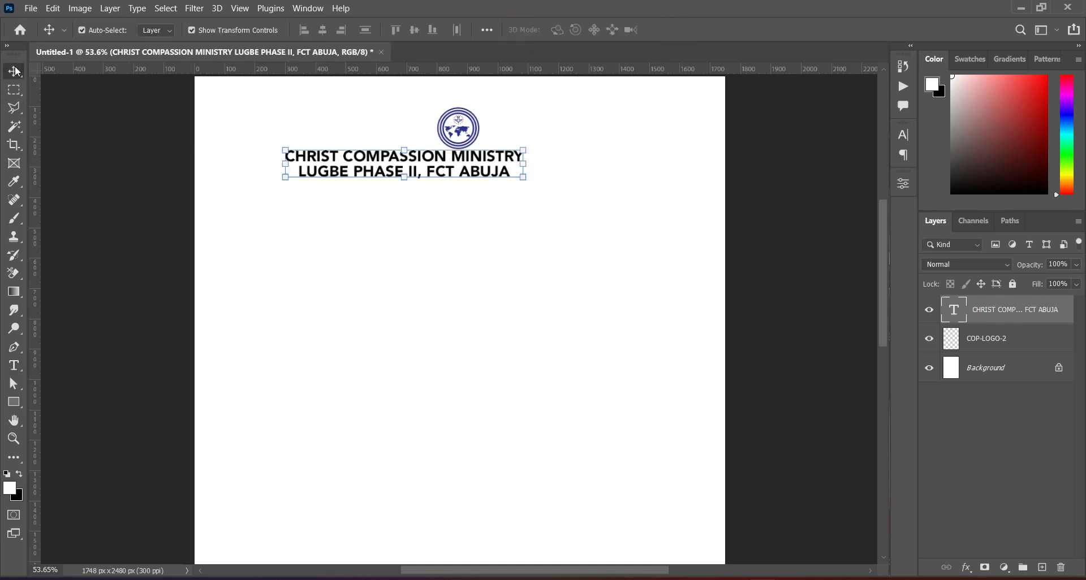
pyautogui.moveTo(525, 178); pyautogui.dragTo(487, 161)
pyautogui.press('Down')
pyautogui.press('Down')
pyautogui.press('Down')
pyautogui.press('Down')
pyautogui.press('Down')
pyautogui.press('Down')
pyautogui.press('Down')
pyautogui.press('Down')
pyautogui.press('Down')
pyautogui.press('Down')
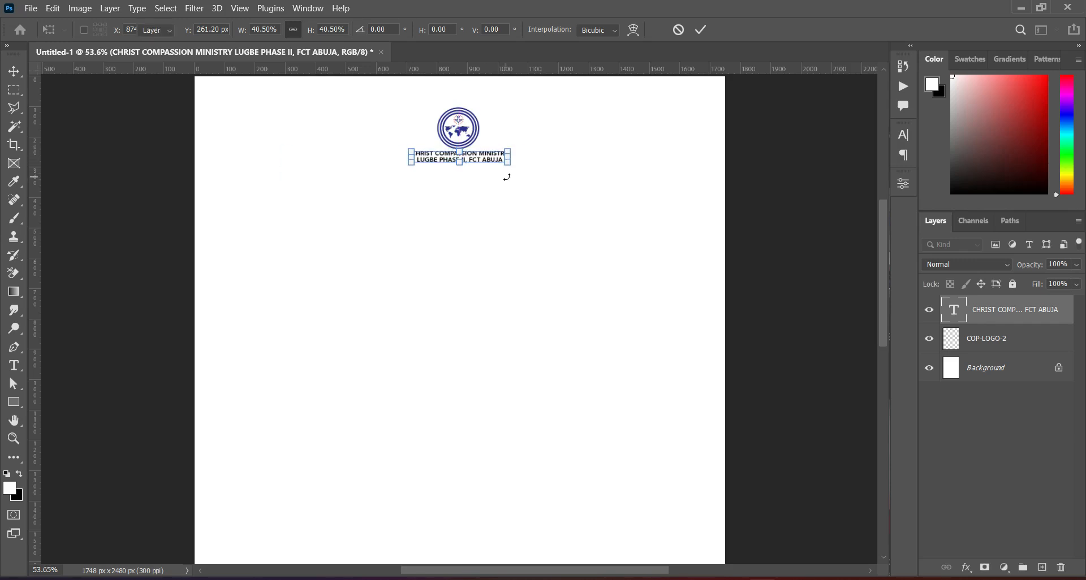
pyautogui.press('Return')
pyautogui.press('Down')
pyautogui.click(772, 209)
# Duplicate the church name text and move the copy straight down below the original
pyautogui.click(479, 162)
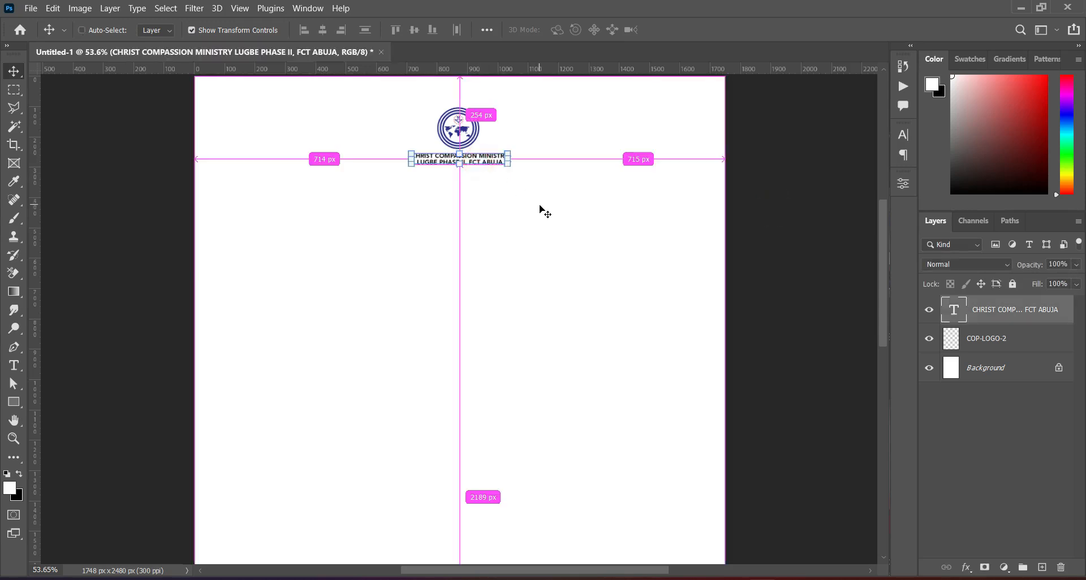
pyautogui.hotkey('ctrl', 'j')
pyautogui.moveTo(496, 161); pyautogui.dragTo(497, 206)
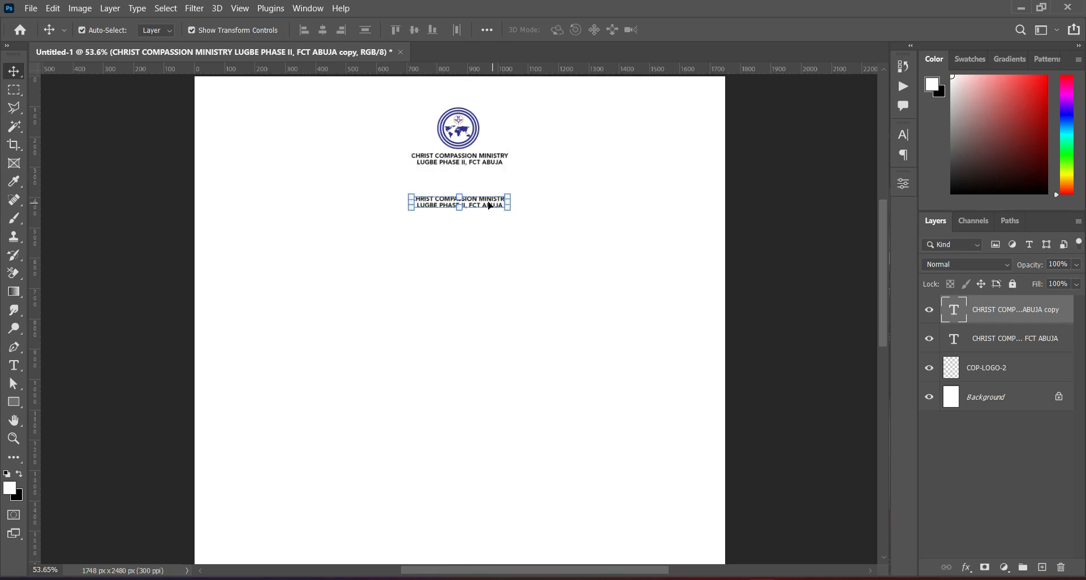
# Replace the duplicated text with the line "PRESENTS:" copied from Text.txt in Notepad
pyautogui.click(15, 364)
pyautogui.click(79, 366)
pyautogui.click(453, 199)
pyautogui.hotkey('ctrl', 'a')
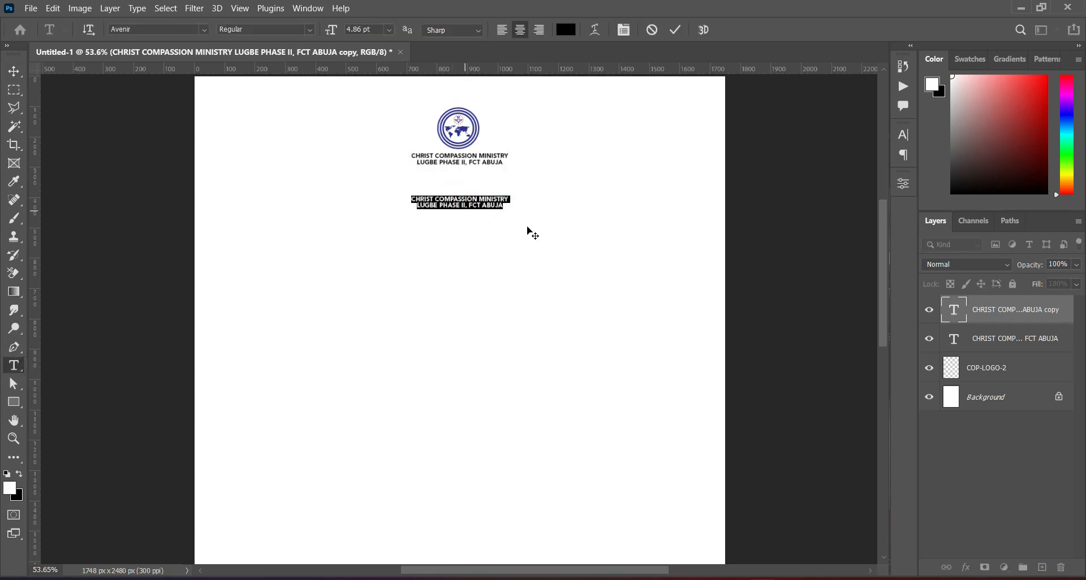
pyautogui.hotkey('alt', 'Tab')
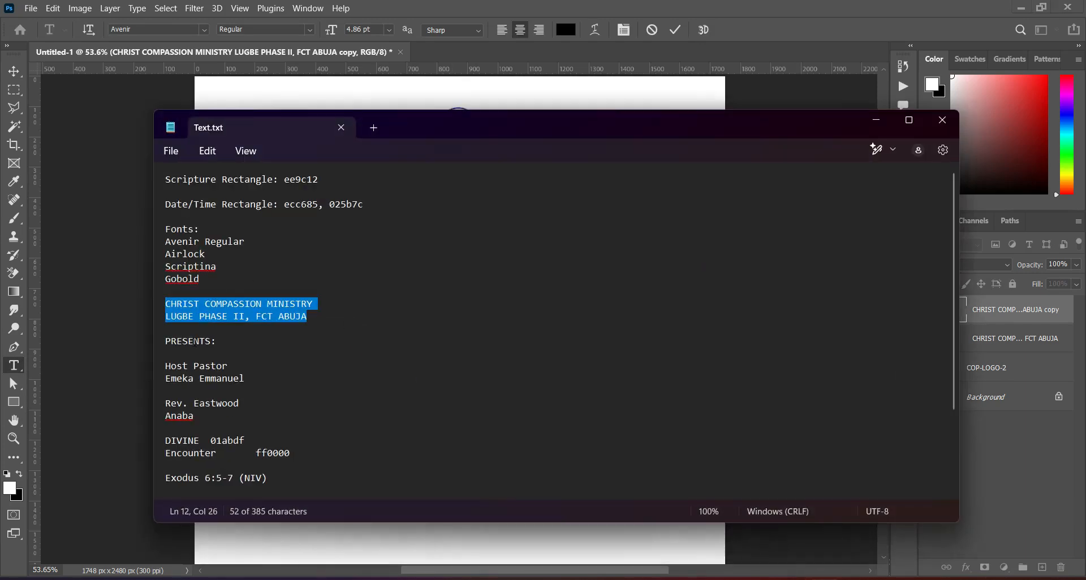
pyautogui.moveTo(217, 339); pyautogui.dragTo(165, 341)
pyautogui.hotkey('ctrl', 'c')
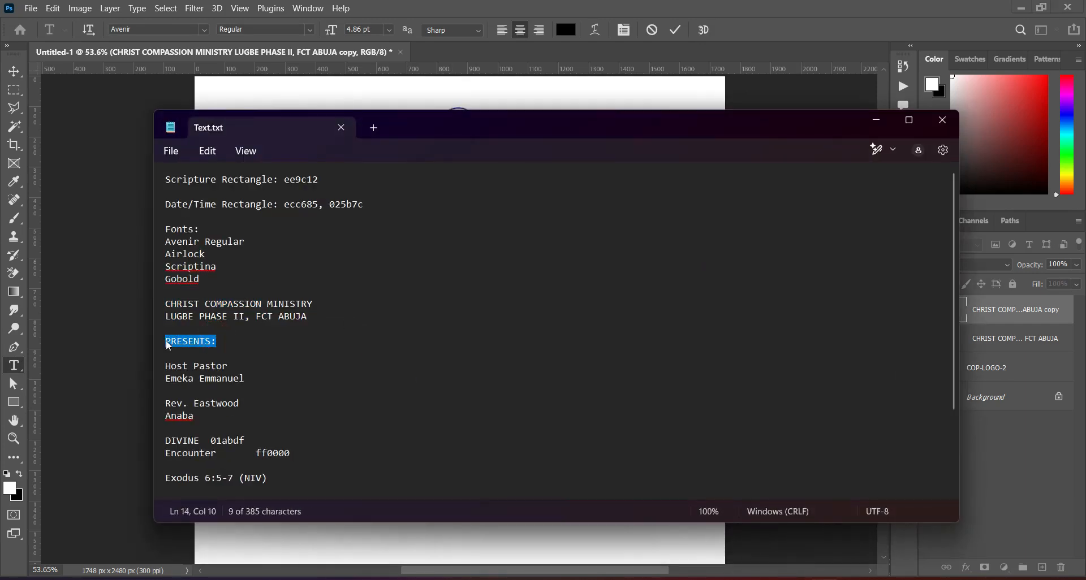
pyautogui.click(876, 121)
pyautogui.hotkey('ctrl', 'v')
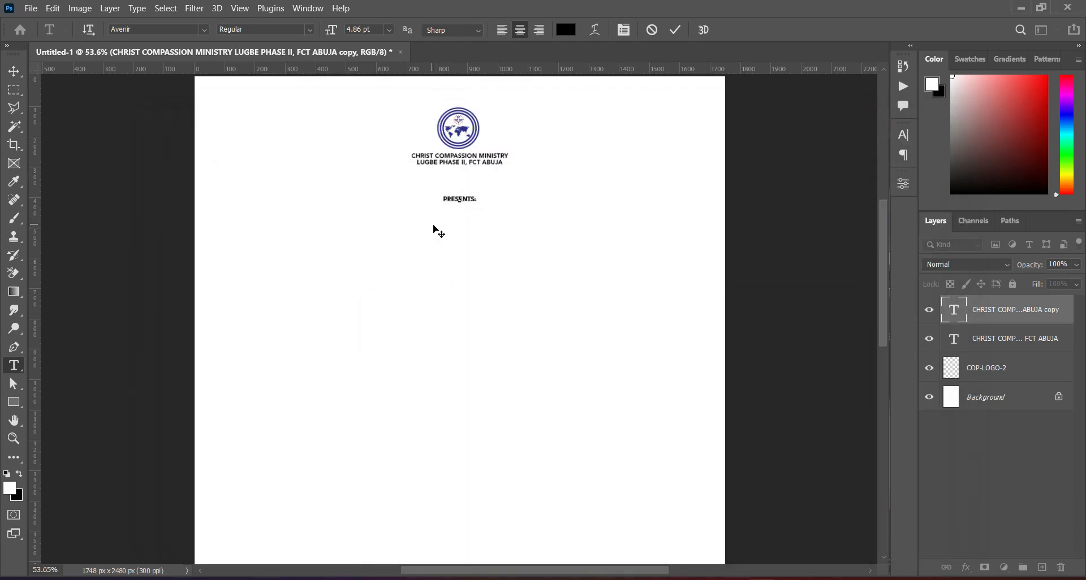
pyautogui.click(675, 30)
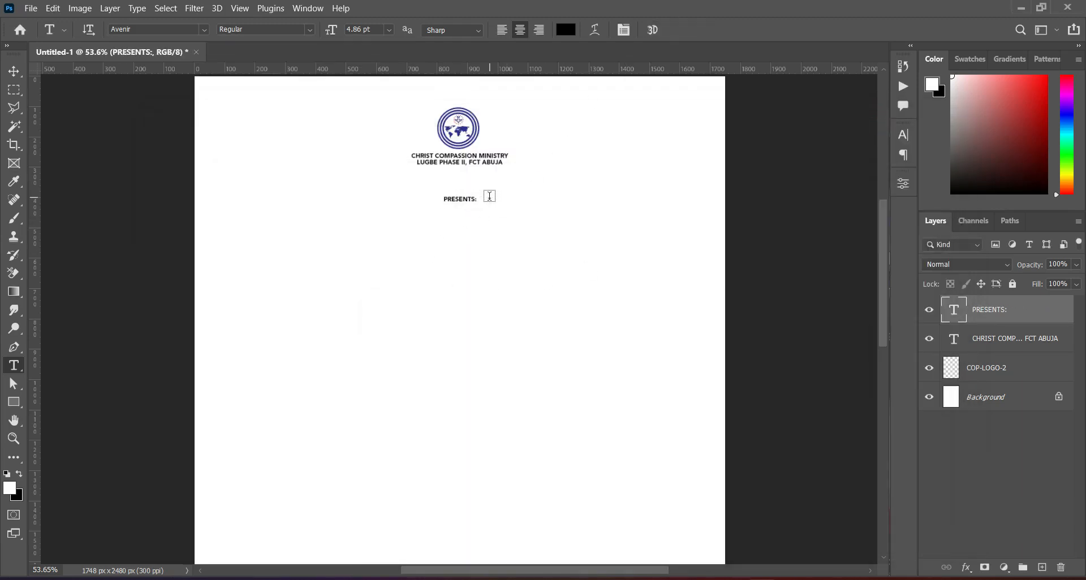
# Set the letter tracking of the "PRESENTS:" text to 360
pyautogui.press('v')
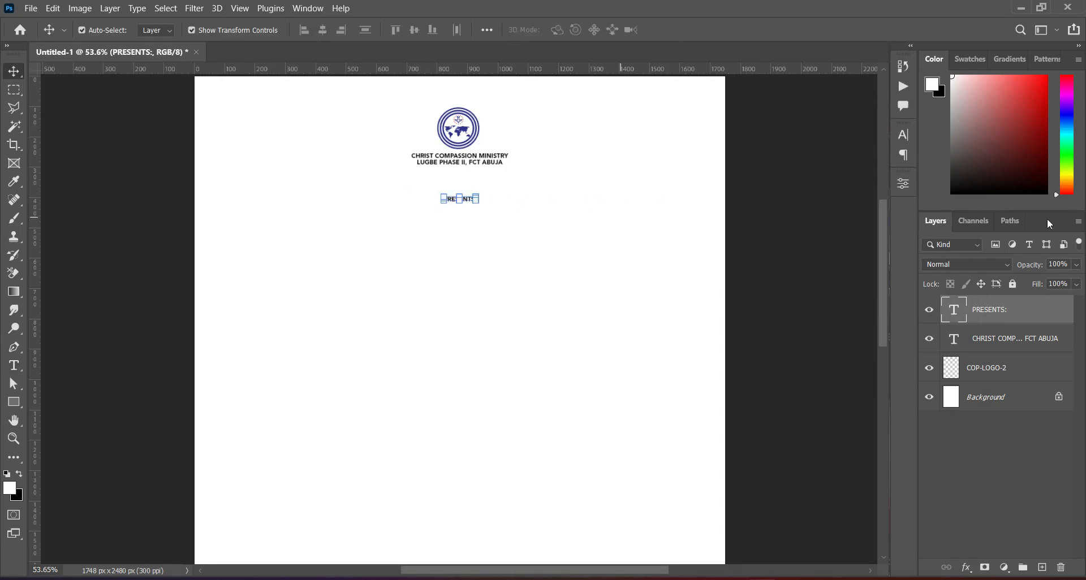
pyautogui.click(902, 135)
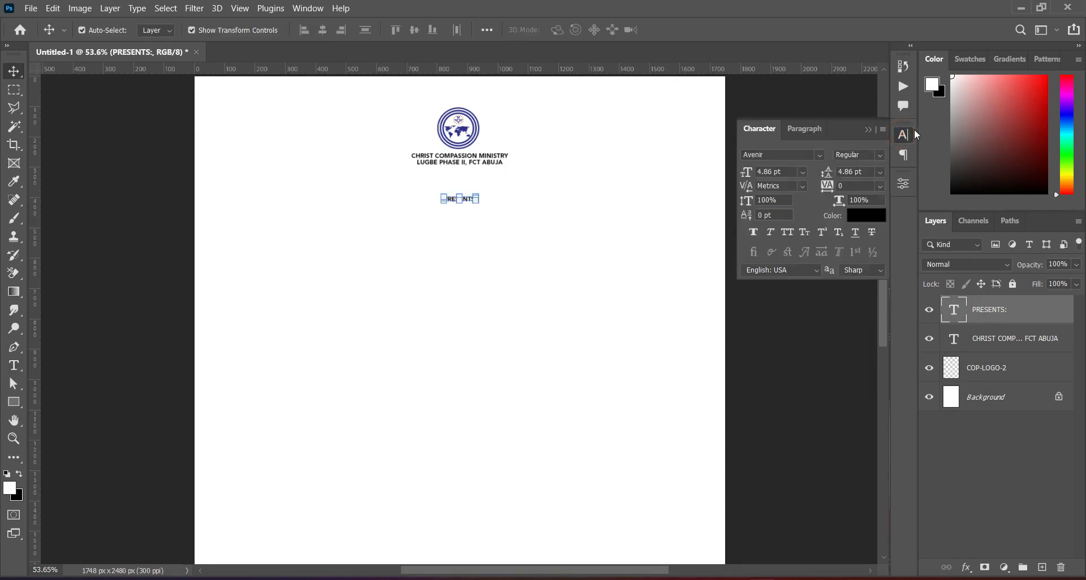
pyautogui.moveTo(827, 185); pyautogui.dragTo(844, 186)
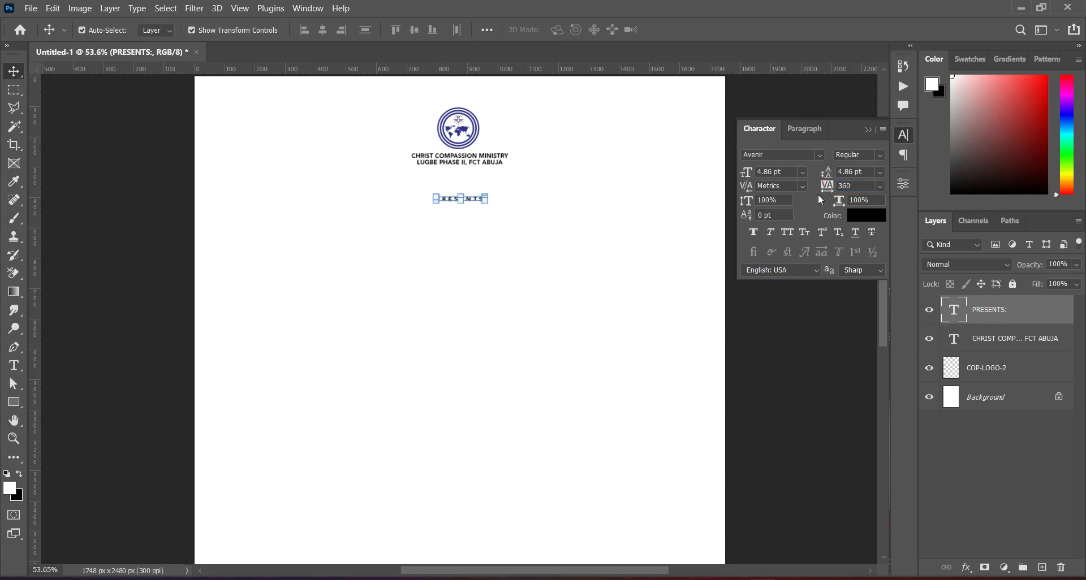
pyautogui.click(869, 129)
pyautogui.click(785, 226)
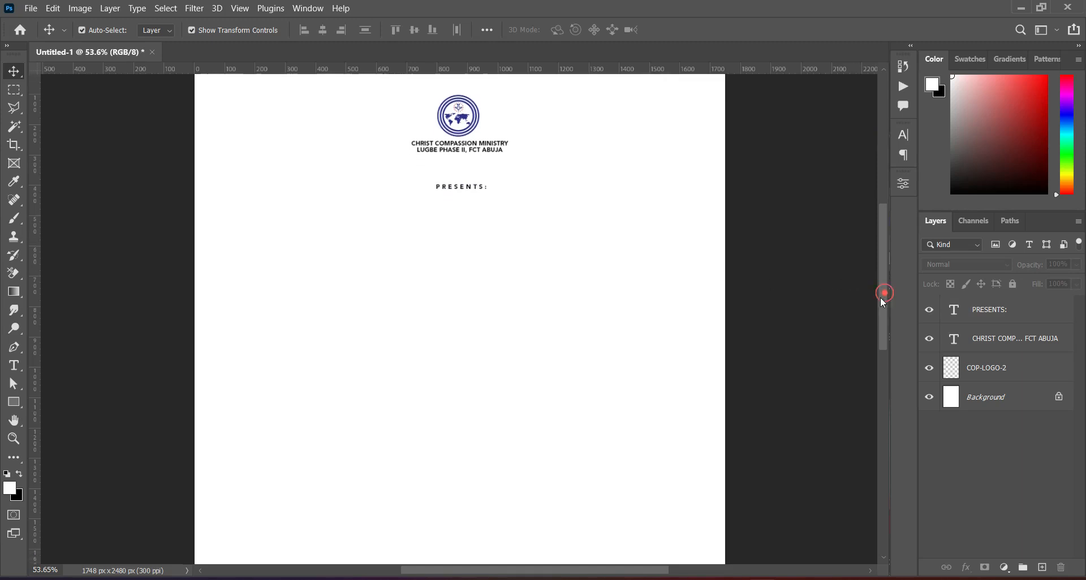
# Slightly enlarge the "PRESENTS:" line and the church name text
pyautogui.scroll(-3, 854, 305)
pyautogui.click(472, 158)
pyautogui.hotkey('ctrl', 't')
pyautogui.moveTo(476, 159); pyautogui.dragTo(499, 140)
pyautogui.click(758, 249)
pyautogui.click(458, 131)
pyautogui.click(507, 122)
# Nudge the logo slightly upward so it sits just above the church name text
pyautogui.click(464, 111)
pyautogui.press('Up')
pyautogui.press('Up')
pyautogui.press('Up')
pyautogui.press('Up')
pyautogui.press('Up')
pyautogui.press('Up')
pyautogui.press('Up')
pyautogui.press('Up')
pyautogui.press('Up')
pyautogui.press('Up')
pyautogui.press('Up')
pyautogui.press('Up')
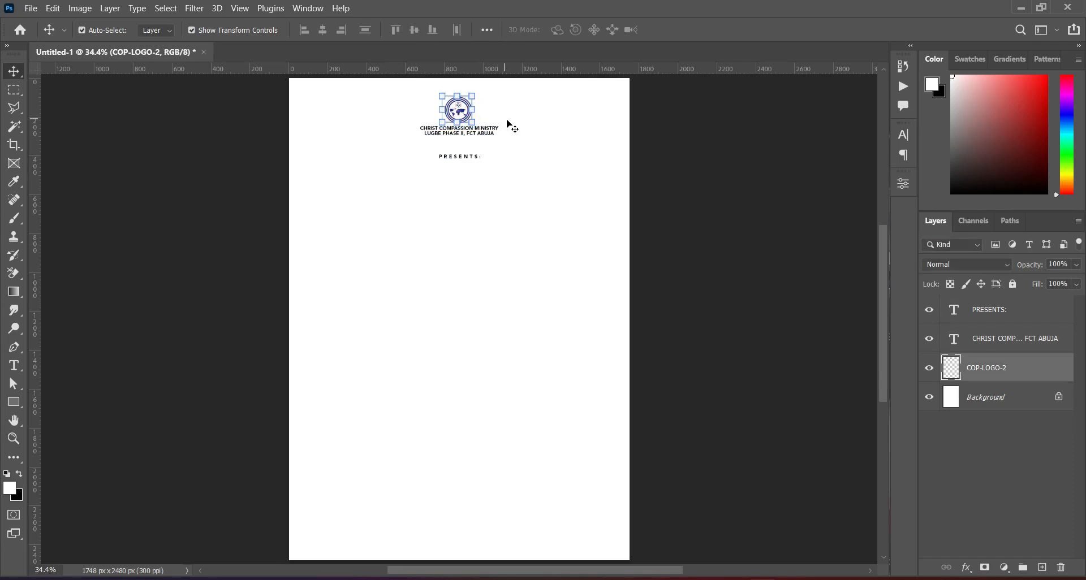
pyautogui.click(771, 179)
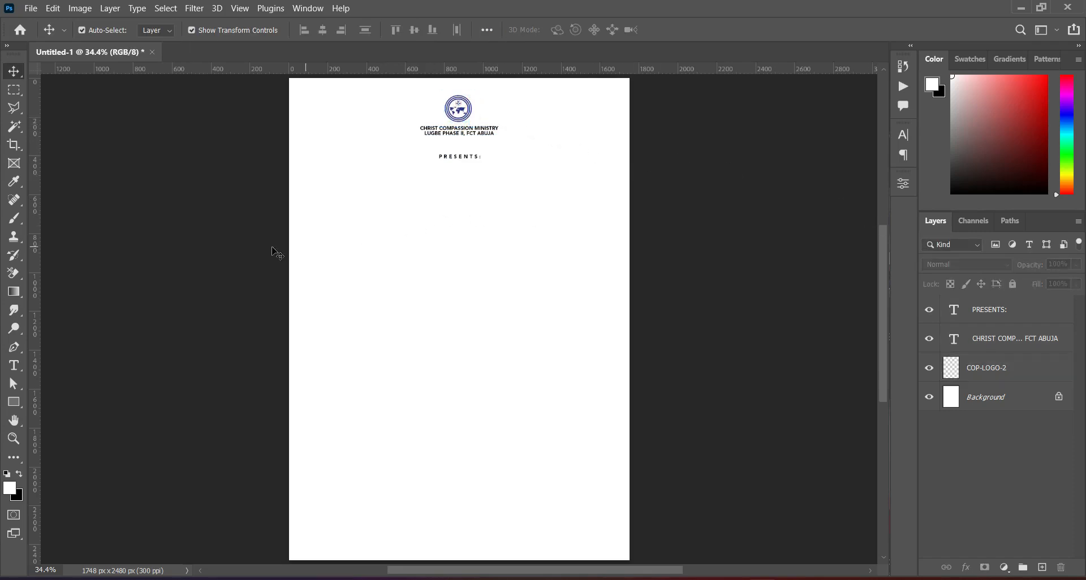
# Place the photo of the man in the light blue shirt below "PRESENTS:", slightly right of the page centre
pyautogui.click(514, 579)
pyautogui.click(698, 380)
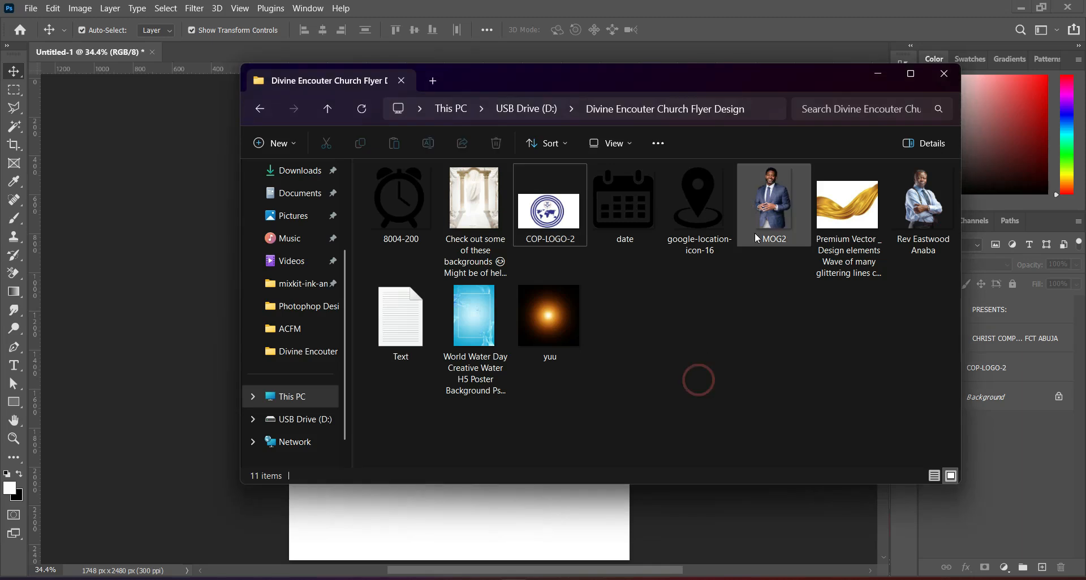
pyautogui.click(931, 203)
pyautogui.moveTo(922, 206); pyautogui.dragTo(191, 285)
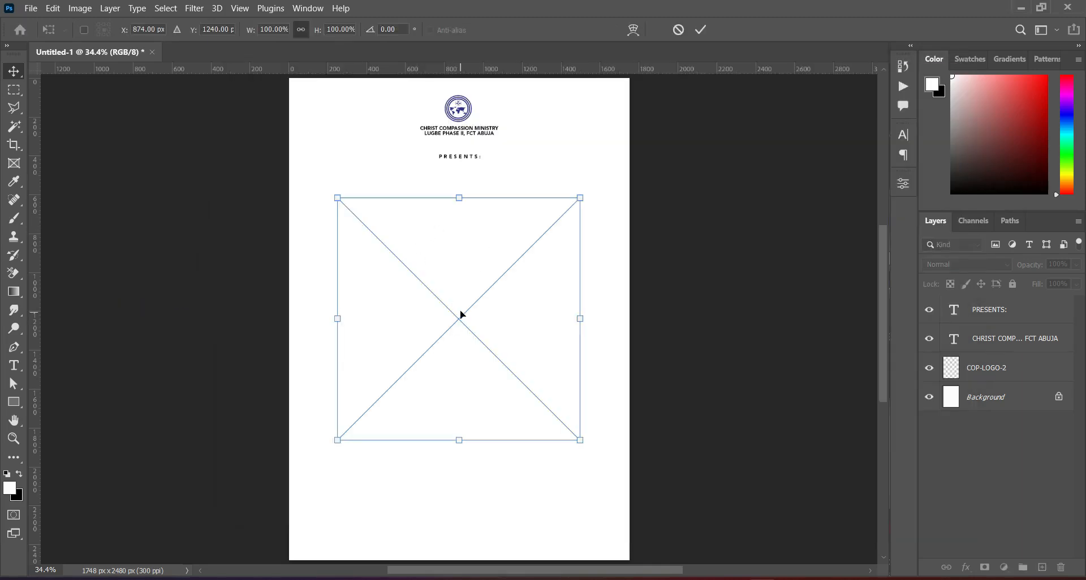
pyautogui.moveTo(460, 312); pyautogui.dragTo(480, 274)
pyautogui.click(701, 29)
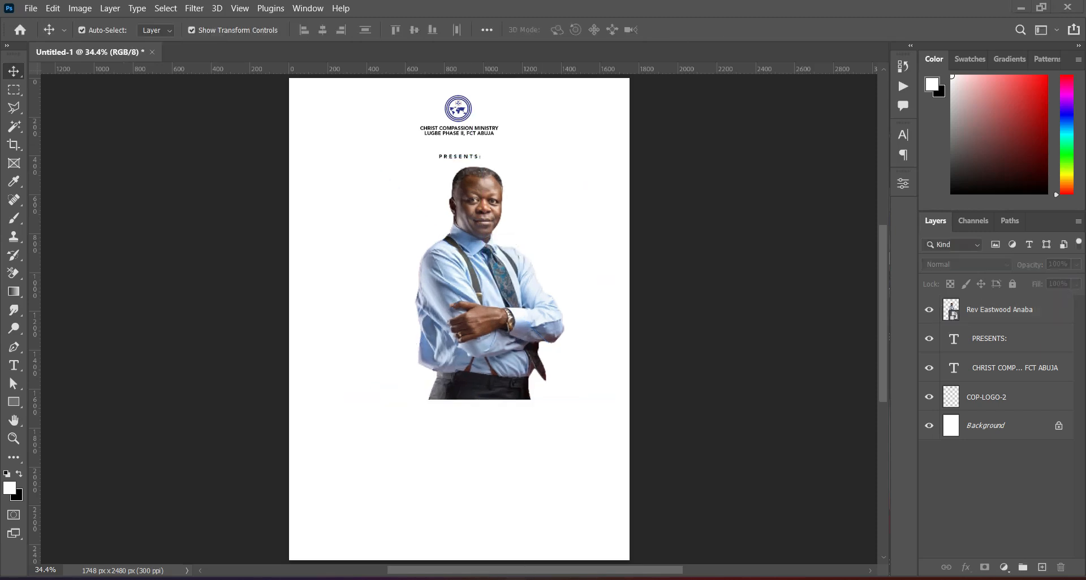
# Place the MOG2 photo to the left of the other man and enlarge it to match his height
pyautogui.hotkey('alt', 'Tab')
pyautogui.click(773, 206)
pyautogui.moveTo(773, 206); pyautogui.dragTo(215, 289)
pyautogui.moveTo(432, 288); pyautogui.dragTo(390, 263)
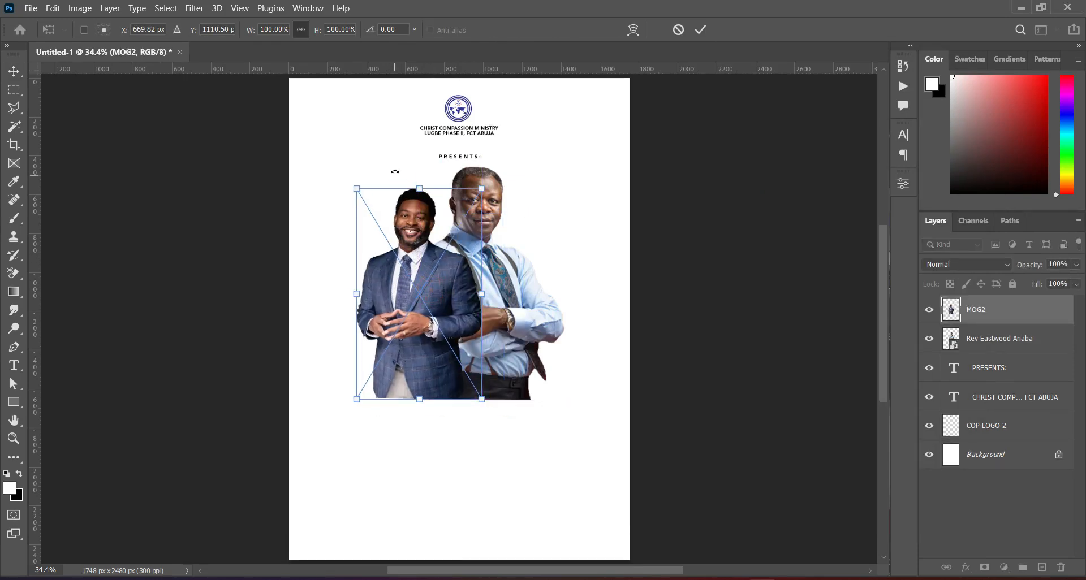
pyautogui.moveTo(421, 189); pyautogui.dragTo(419, 167)
pyautogui.press('Return')
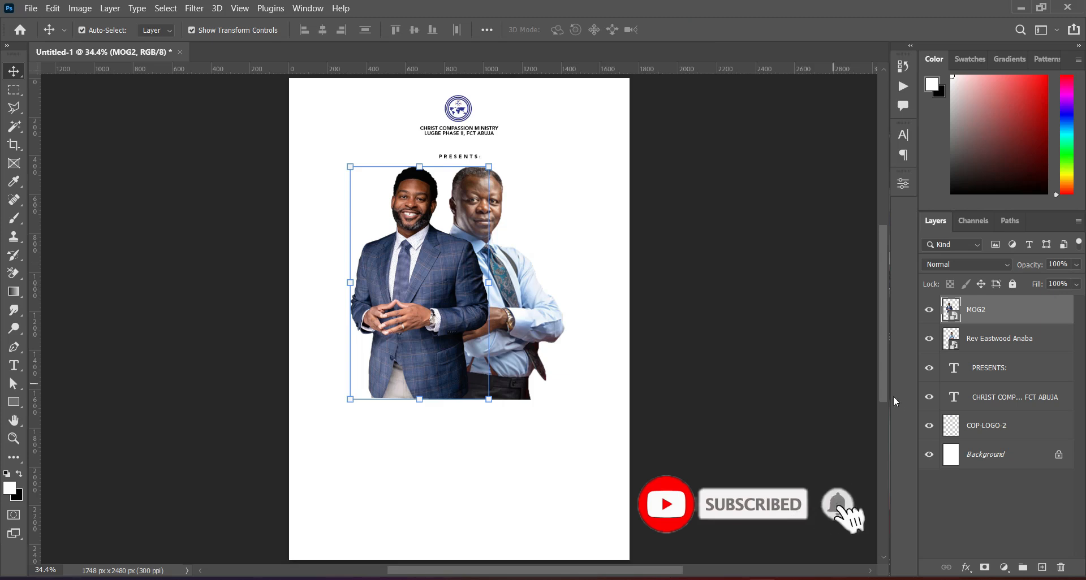
# Convert the two ministers' photo layers into a single smart object
pyautogui.keyDown('ctrl'); pyautogui.click(983, 347); pyautogui.keyUp('ctrl')
pyautogui.rightClick(984, 346)
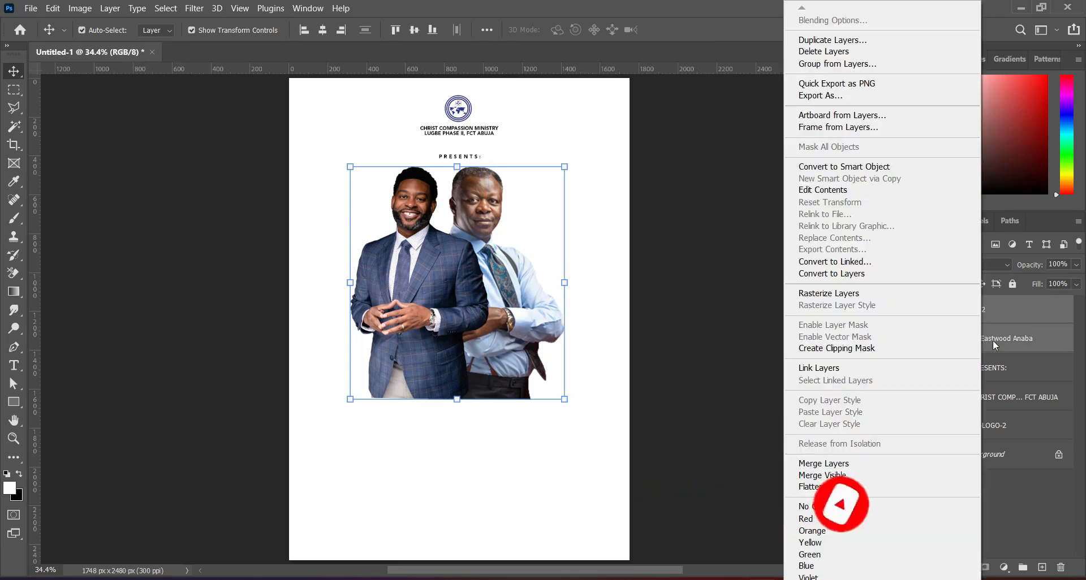
pyautogui.click(848, 167)
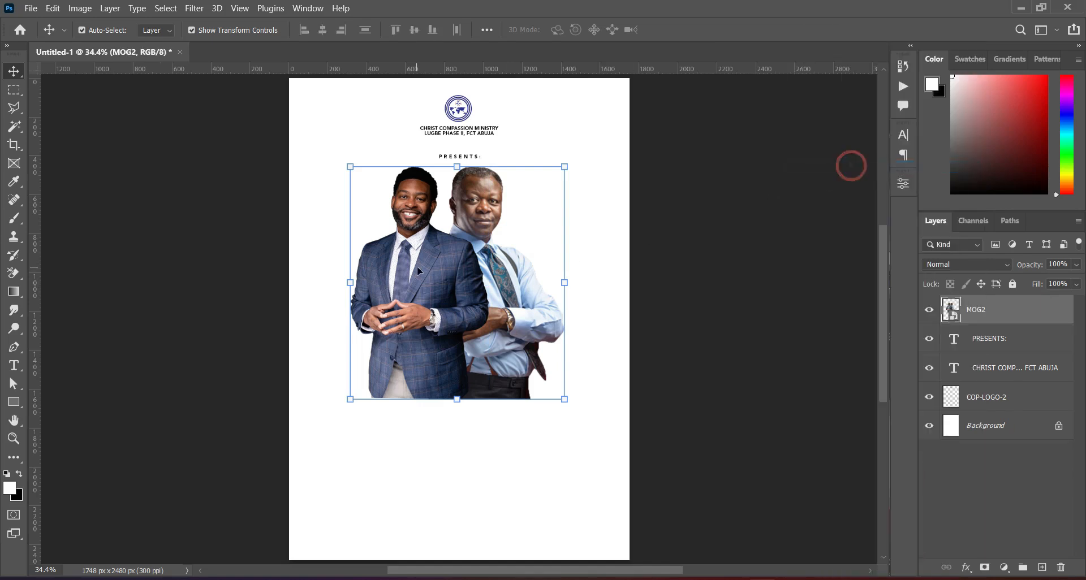
# Center the combined ministers' photo horizontally on the whole canvas, then clear the selection
pyautogui.click(169, 10)
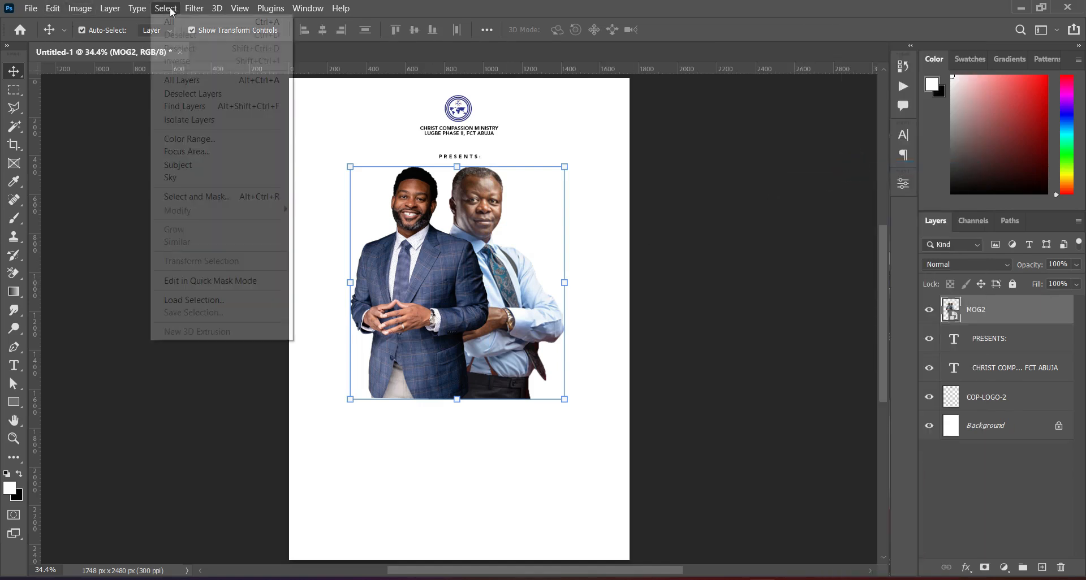
pyautogui.click(170, 22)
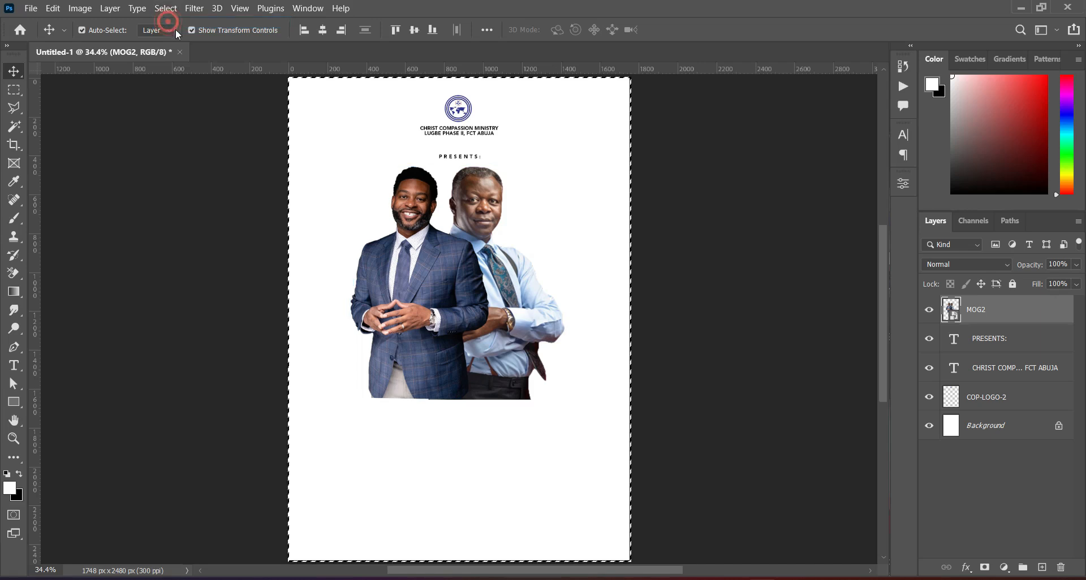
pyautogui.click(324, 31)
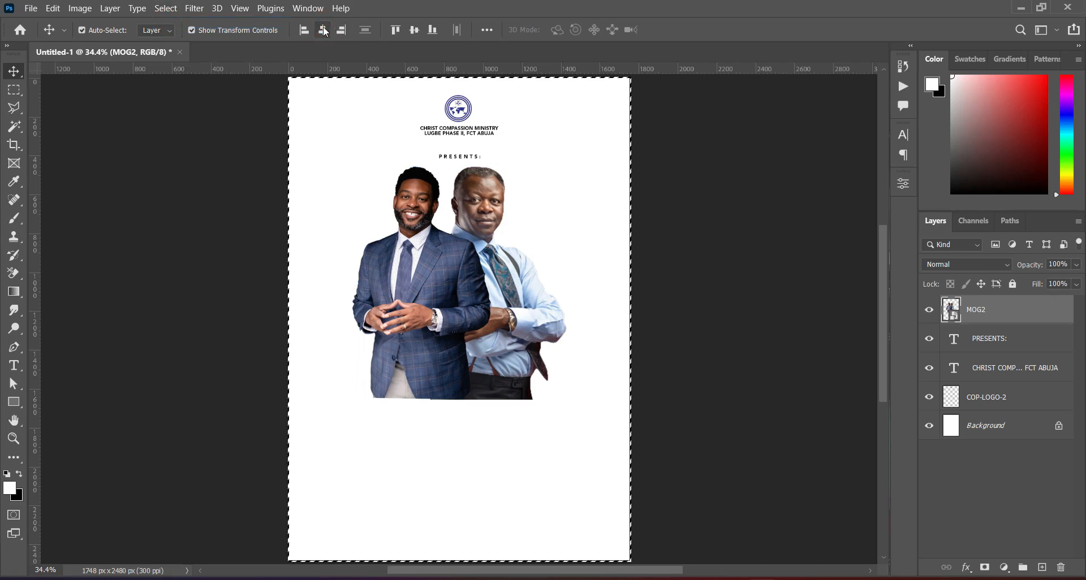
pyautogui.click(167, 9)
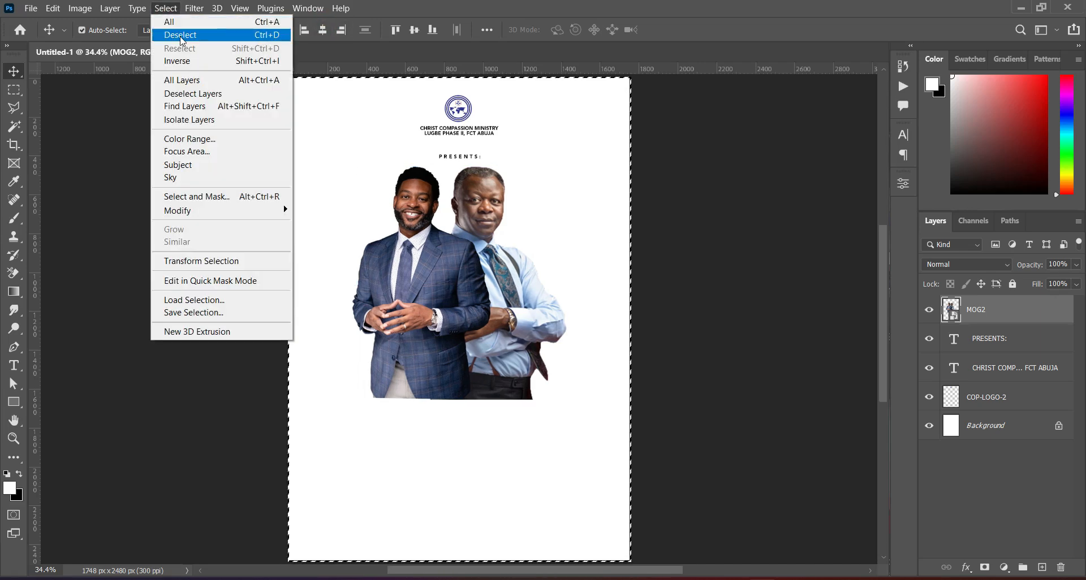
pyautogui.click(180, 36)
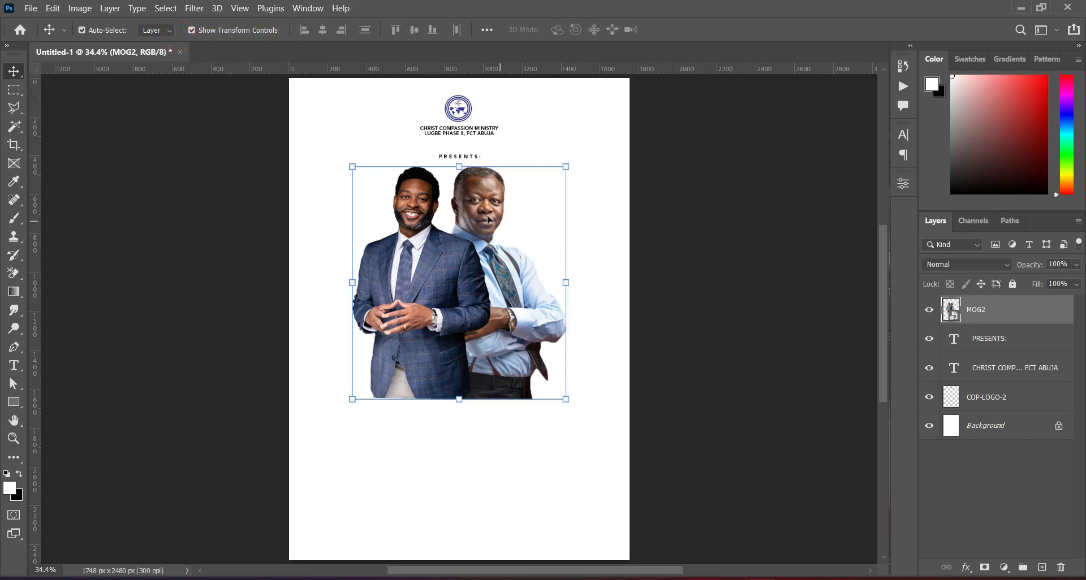
# Apply a slight Brightness/Contrast adjustment to the combined ministers' photo
pyautogui.scroll(2, 488, 219)
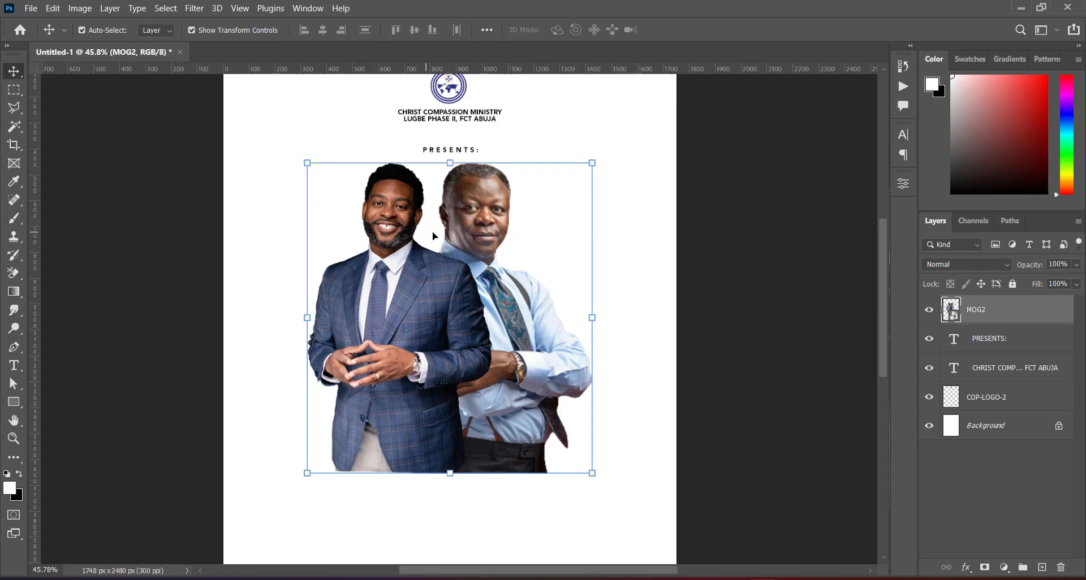
pyautogui.click(80, 8)
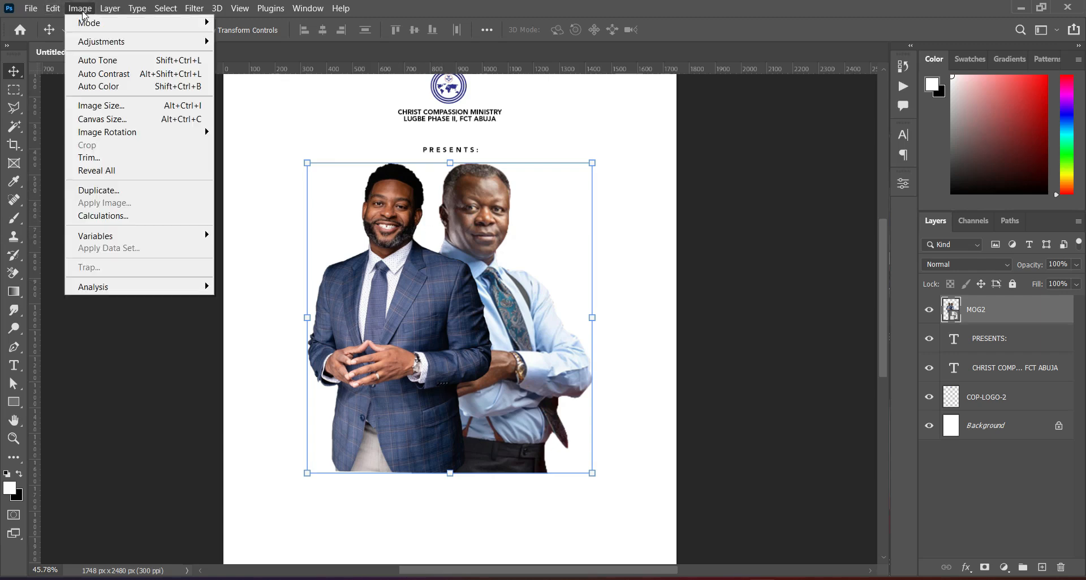
pyautogui.moveTo(131, 46)
pyautogui.click(261, 41)
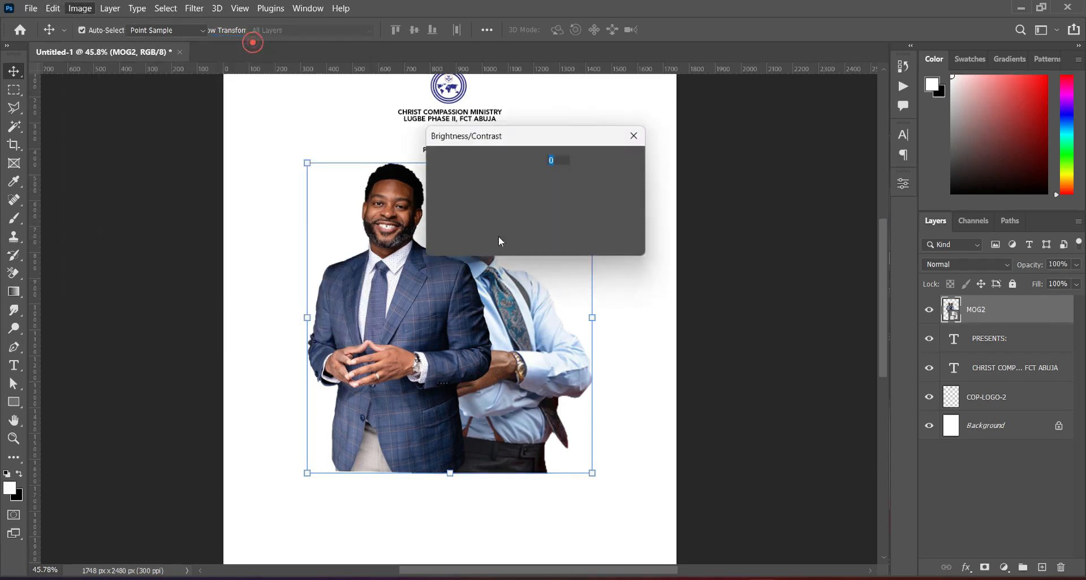
pyautogui.moveTo(536, 143); pyautogui.dragTo(622, 142)
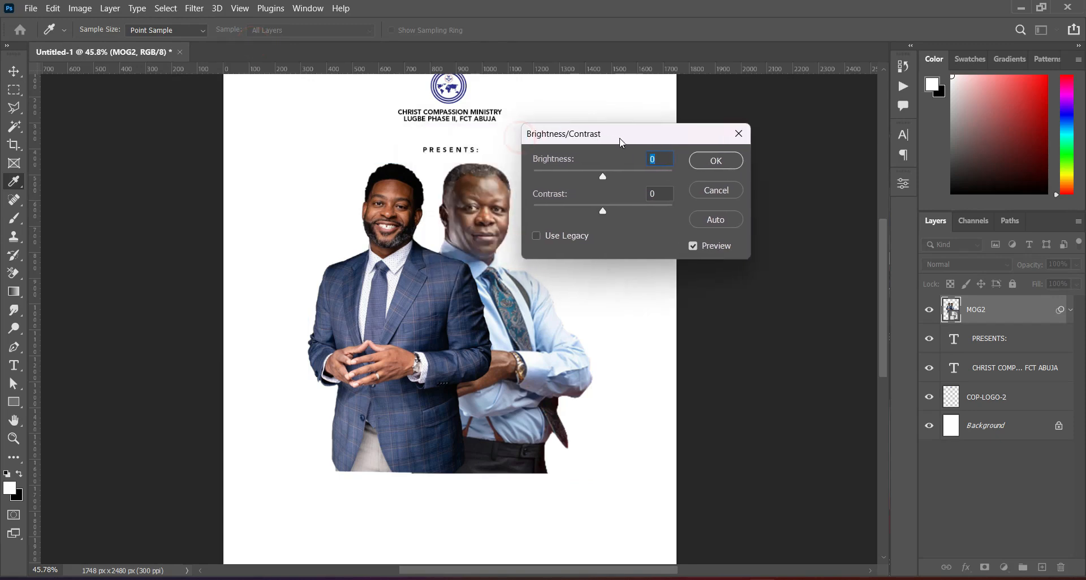
pyautogui.moveTo(609, 184); pyautogui.dragTo(612, 212)
pyautogui.click(716, 161)
pyautogui.press('v')
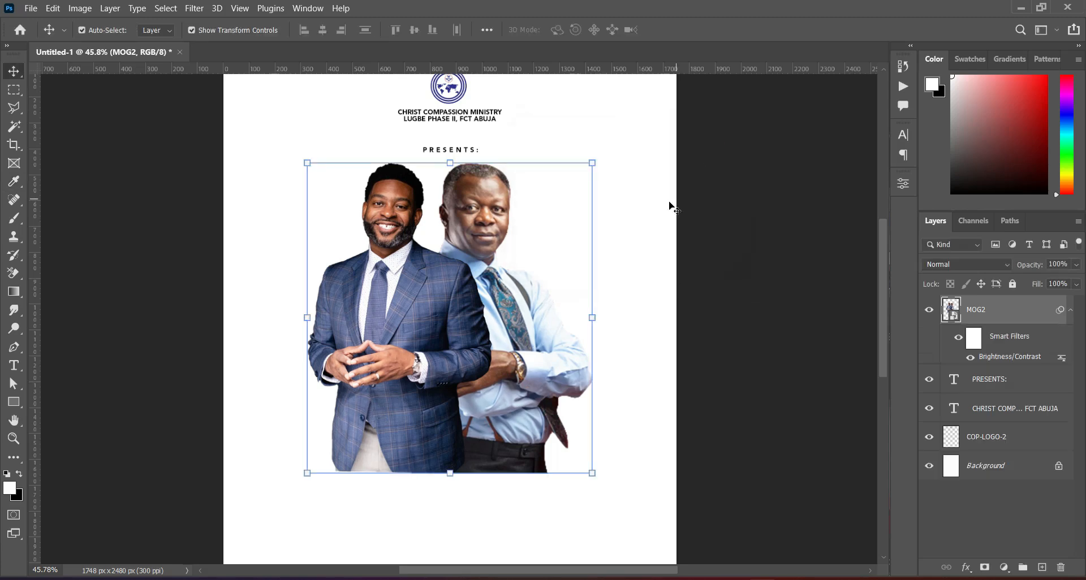
# Add a layer mask to the MOG2 photo and set the Gradient tool to fade from black (000000) to transparent
pyautogui.hotkey('ctrl', '0')
pyautogui.click(985, 567)
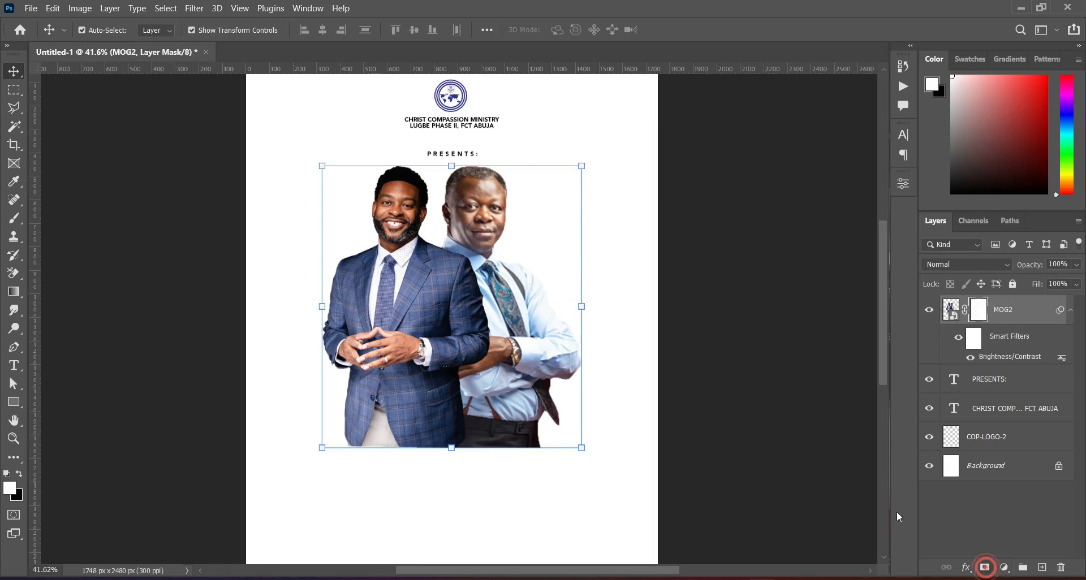
pyautogui.click(13, 292)
pyautogui.click(437, 457)
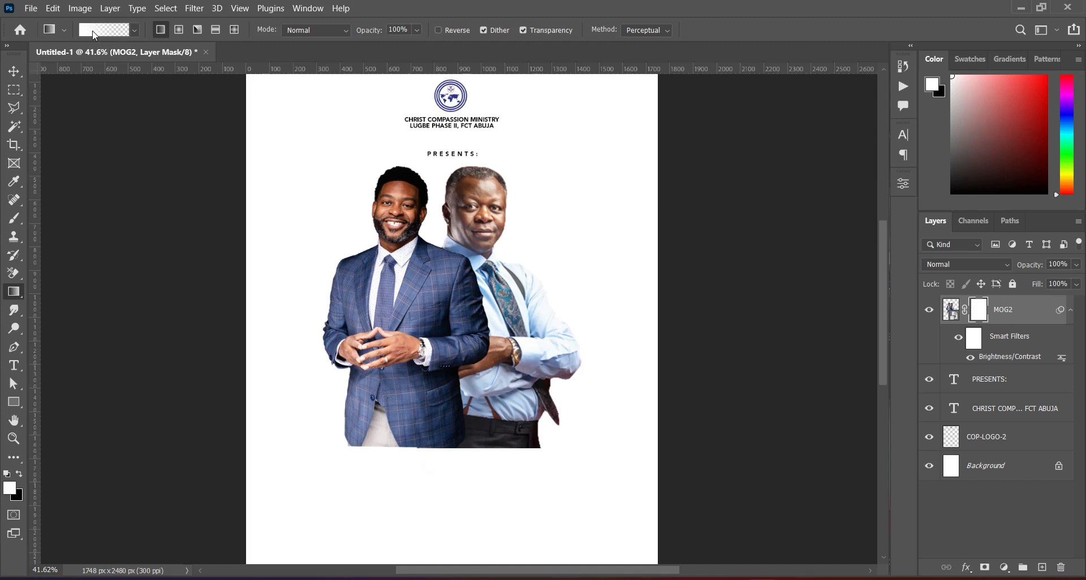
pyautogui.click(100, 30)
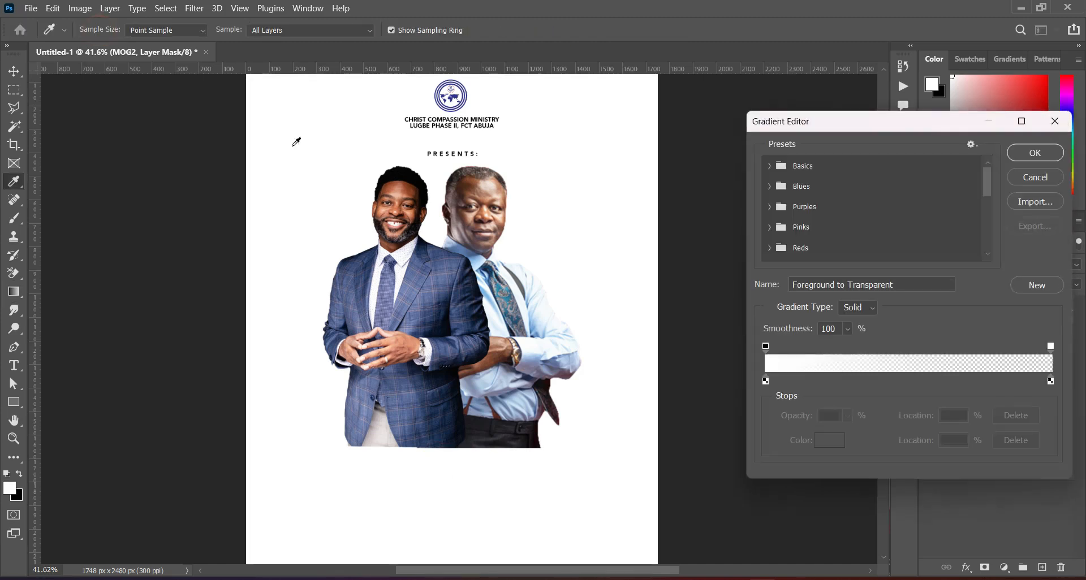
pyautogui.click(766, 382)
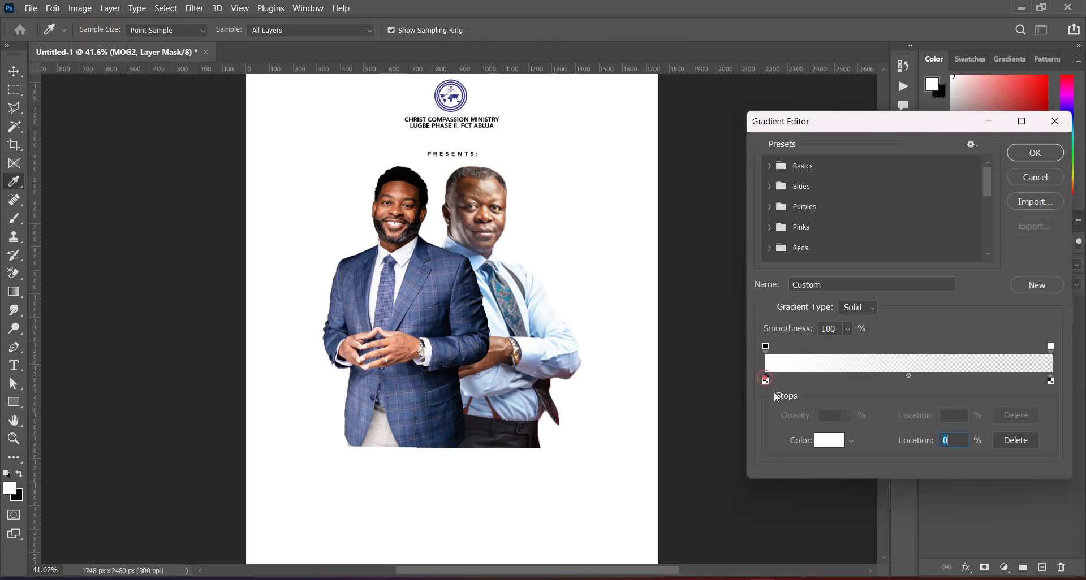
pyautogui.click(829, 440)
pyautogui.moveTo(738, 364); pyautogui.dragTo(674, 409)
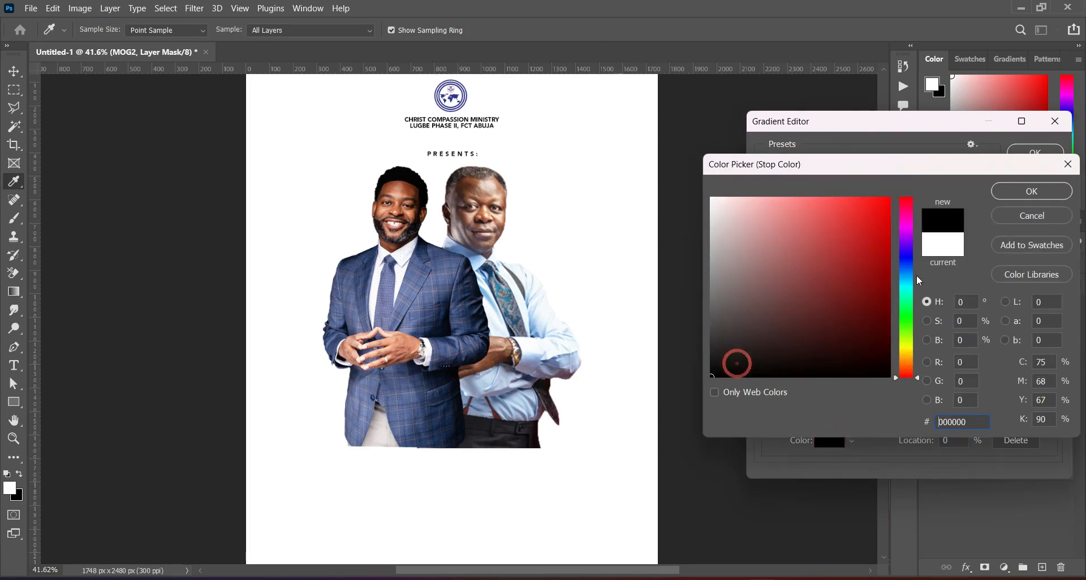
pyautogui.click(1029, 191)
pyautogui.click(1035, 154)
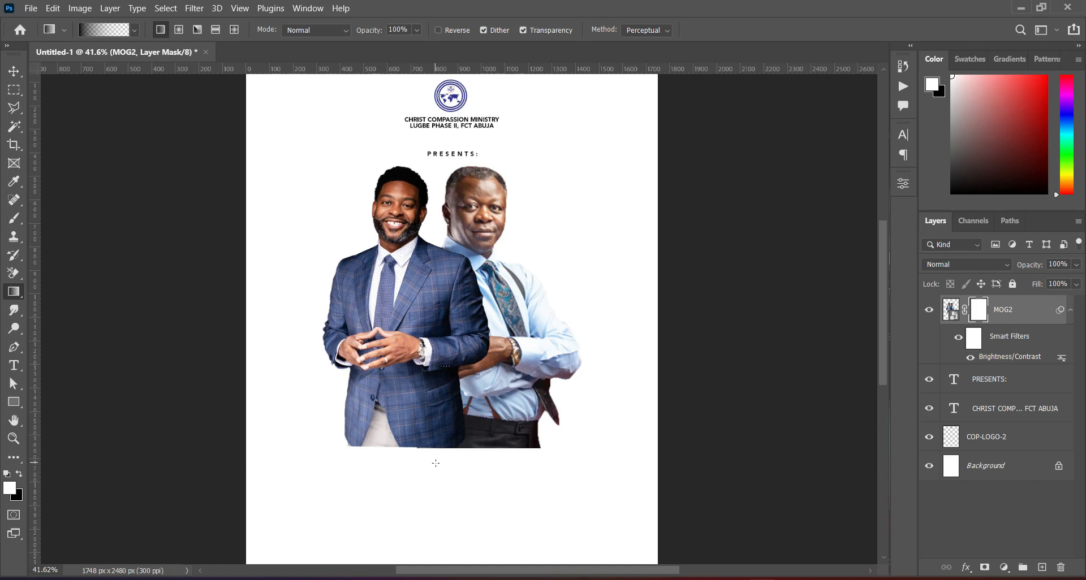
# Fade out the lower edge of the ministers' photo with an upward linear gradient on its layer mask
pyautogui.moveTo(437, 463); pyautogui.dragTo(434, 396)
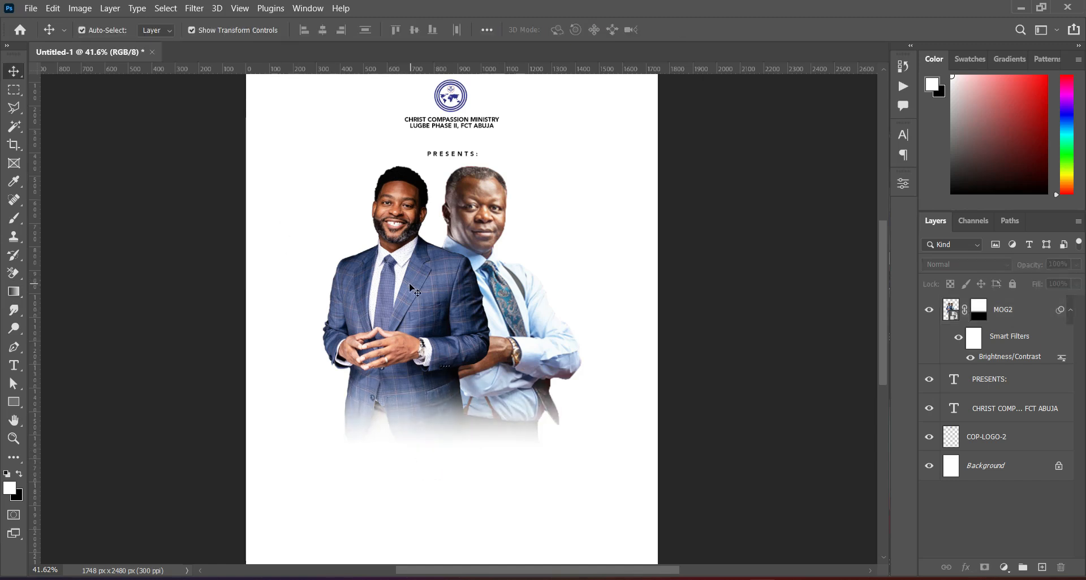
pyautogui.scroll(-4, 458, 294)
pyautogui.scroll(1, 463, 306)
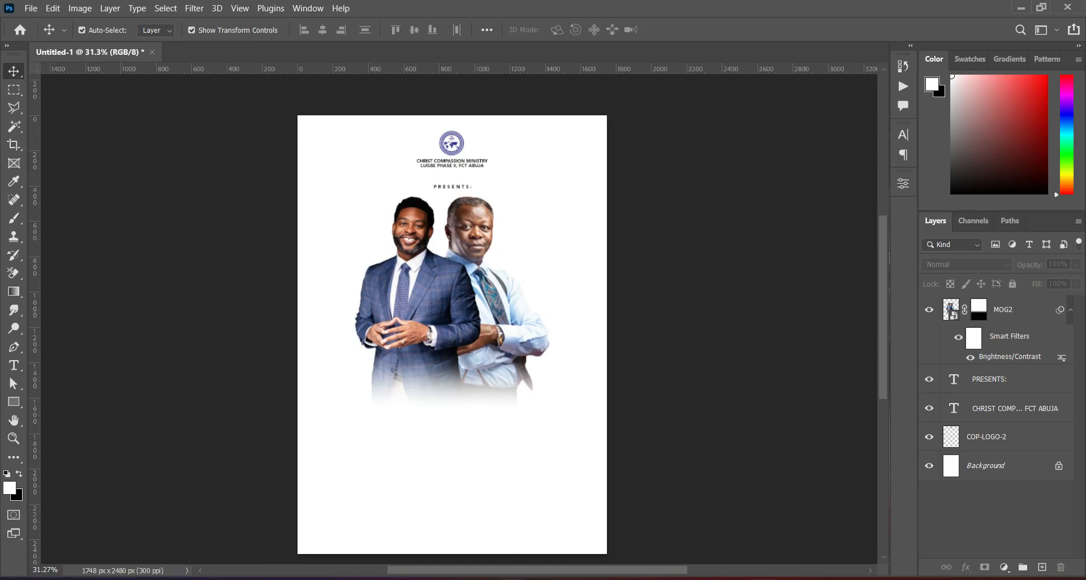
# Place the yuu orange glow image over the upper part of the page, centred near the ministers' heads
pyautogui.hotkey('alt', 'Tab')
pyautogui.click(537, 311)
pyautogui.moveTo(551, 318); pyautogui.dragTo(422, 254)
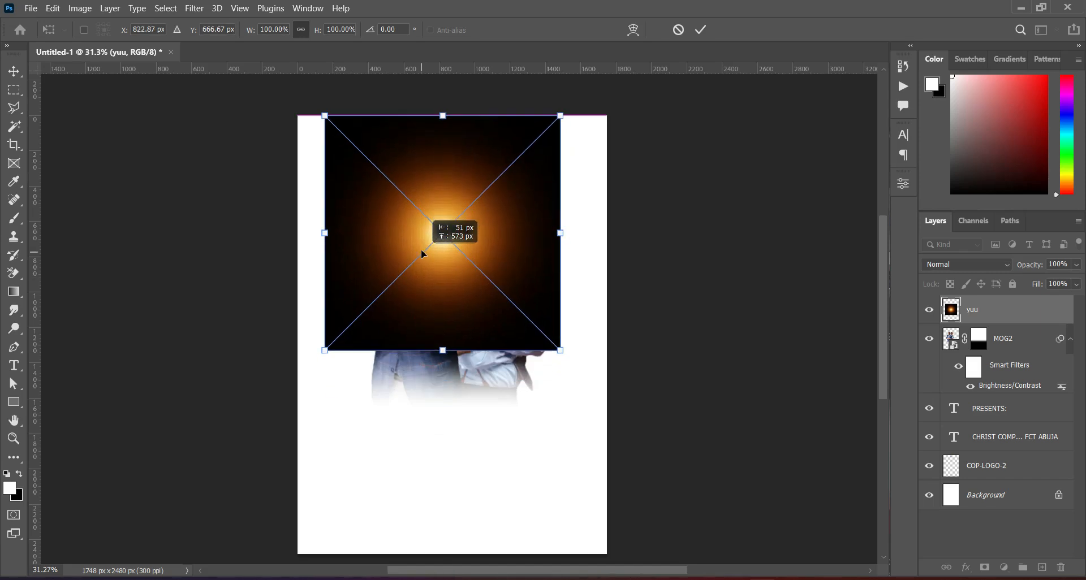
pyautogui.click(700, 29)
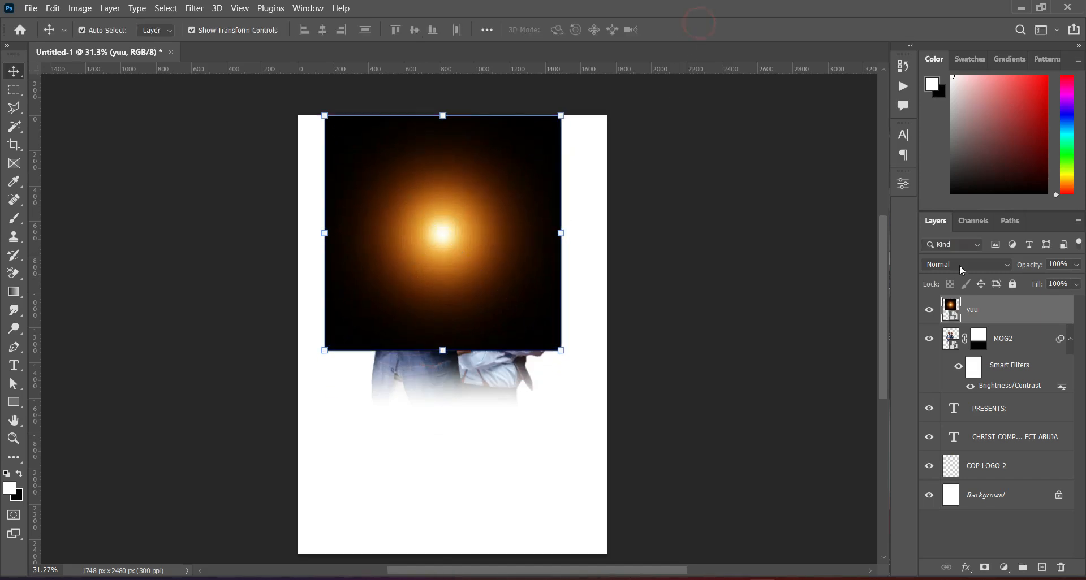
# Set the yuu glow layer's blend mode to Screen and nudge it slightly upward between the two heads
pyautogui.click(962, 270)
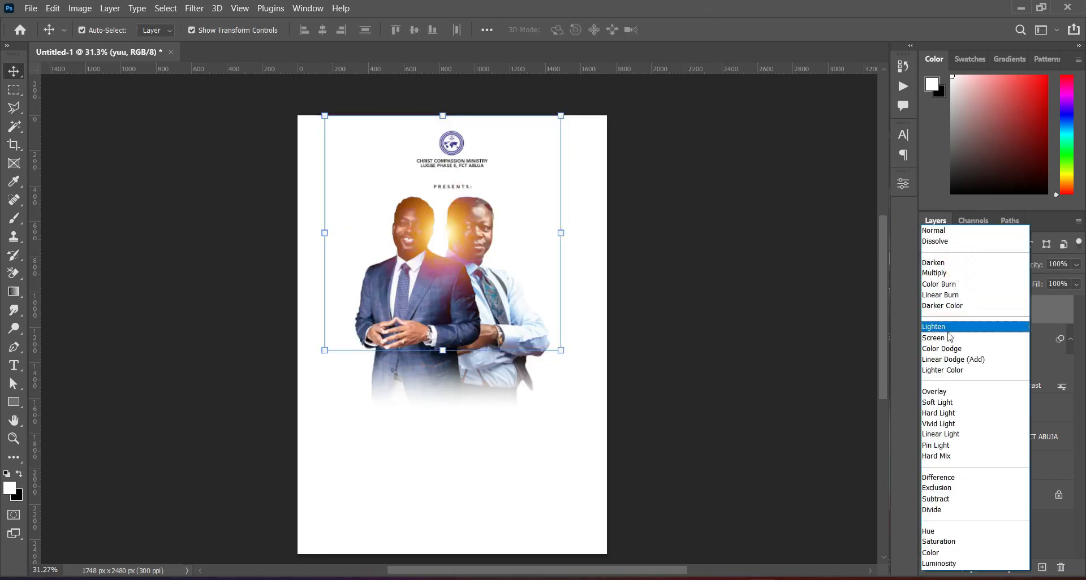
pyautogui.click(944, 338)
pyautogui.moveTo(445, 242); pyautogui.dragTo(443, 227)
pyautogui.click(683, 279)
# Group the COP-LOGO-2 logo layer with the church name text layer
pyautogui.click(985, 467)
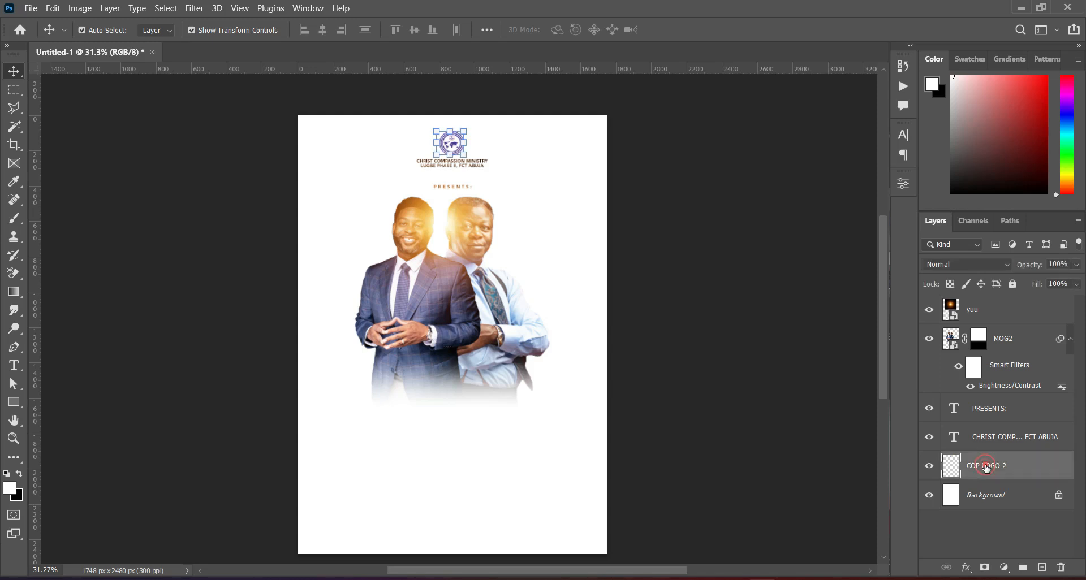
pyautogui.keyDown('shift'); pyautogui.click(998, 437); pyautogui.keyUp('shift')
pyautogui.press('ctrl')
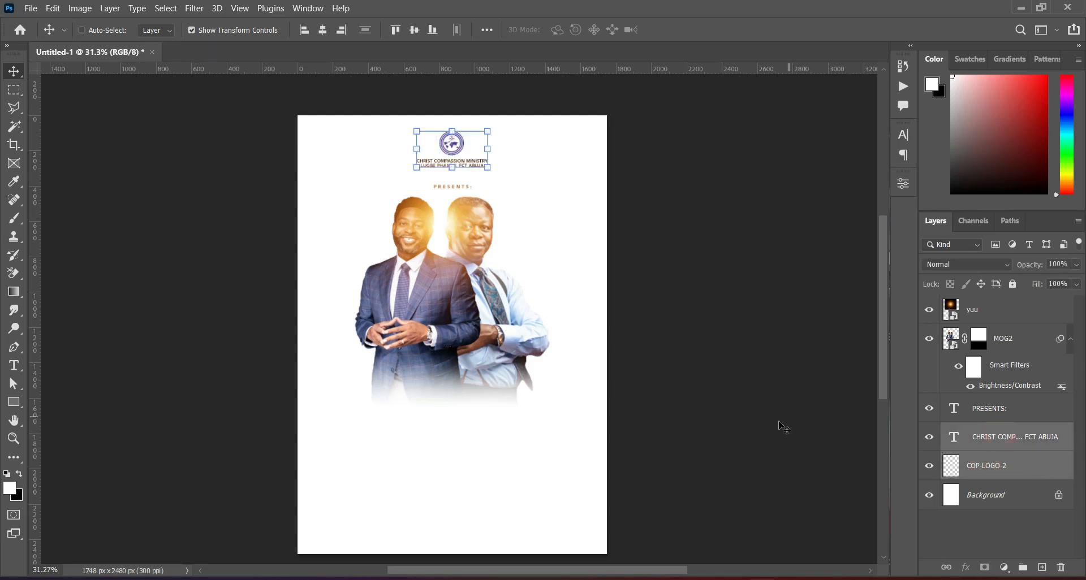
pyautogui.hotkey('ctrl', 'g')
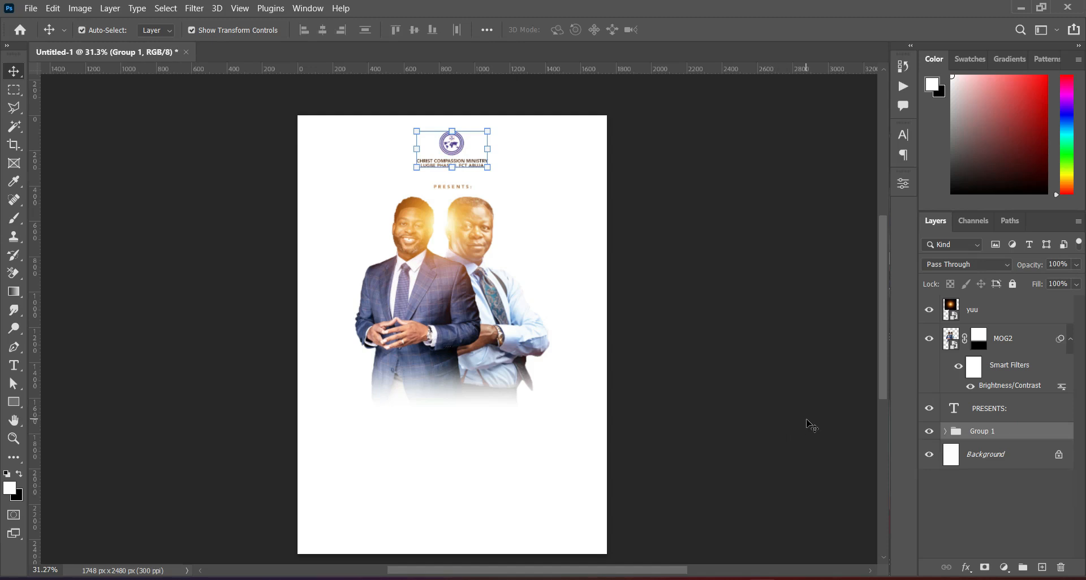
# Collapse the MOG2 layer's filter list and put the "PRESENTS:" text layer into its own group
pyautogui.click(1069, 339)
pyautogui.click(1000, 367)
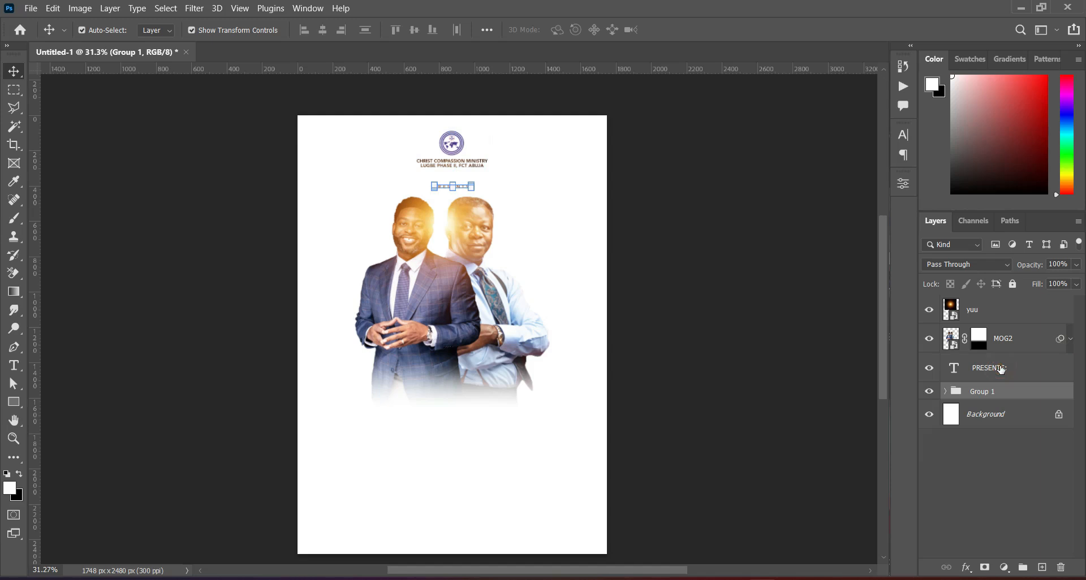
pyautogui.click(990, 368)
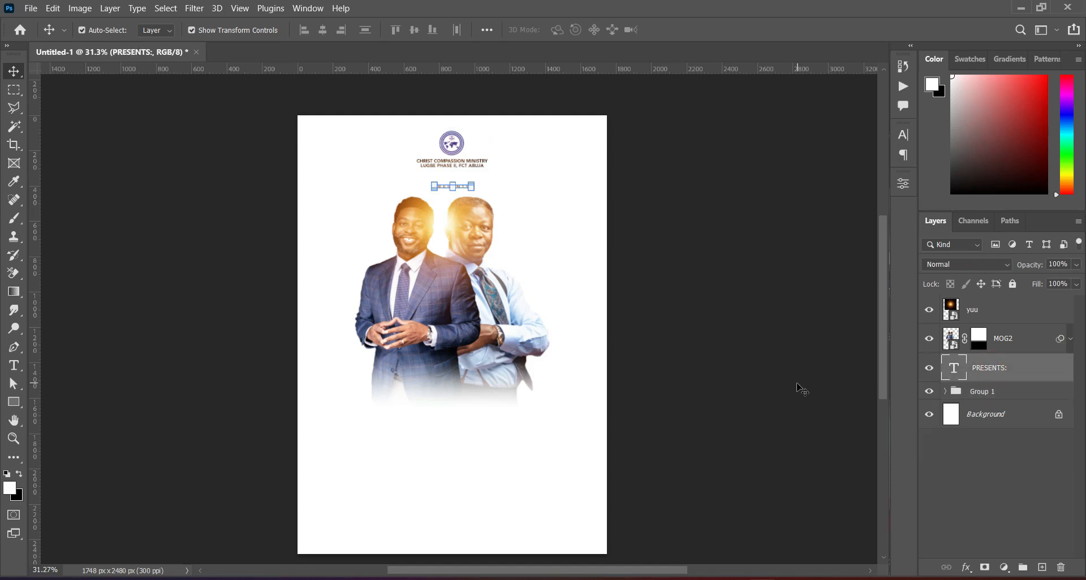
pyautogui.hotkey('ctrl', 'g')
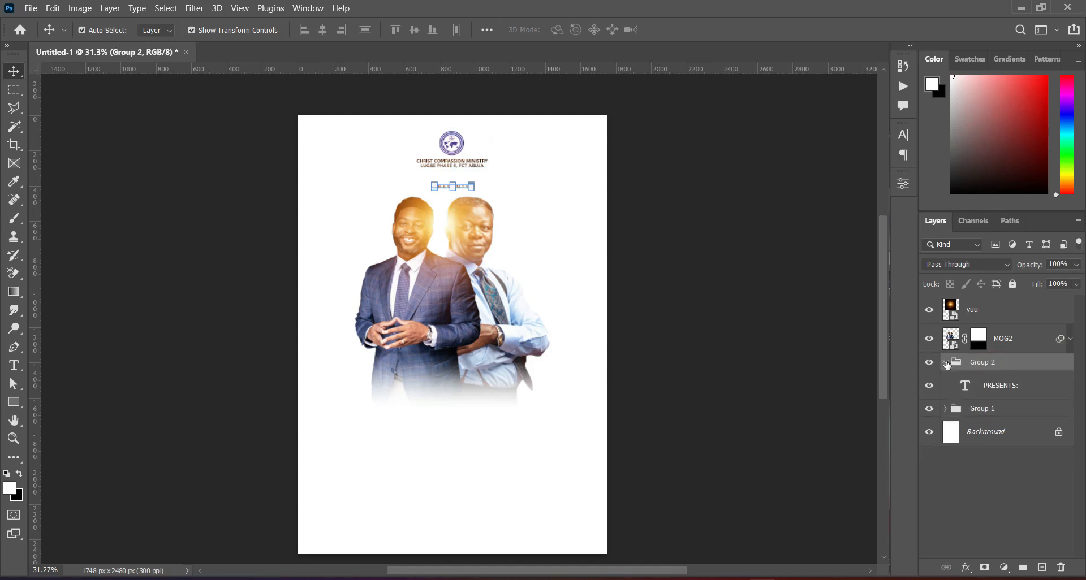
pyautogui.click(946, 363)
# Group the MOG2 photo layer with the yuu glow layer
pyautogui.click(1012, 341)
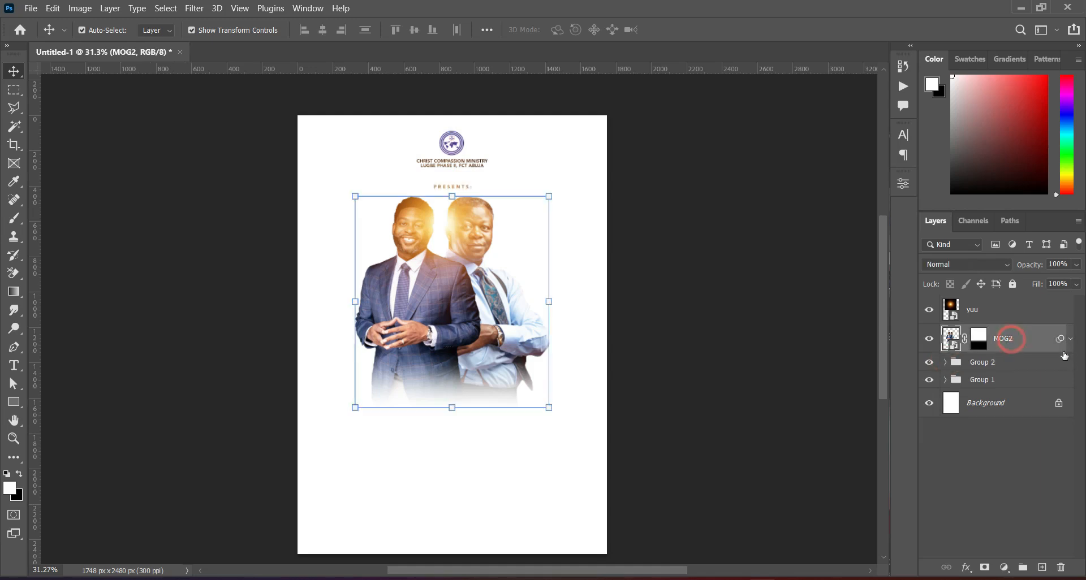
pyautogui.keyDown('shift'); pyautogui.click(987, 310); pyautogui.keyUp('shift')
pyautogui.hotkey('ctrl', 'g')
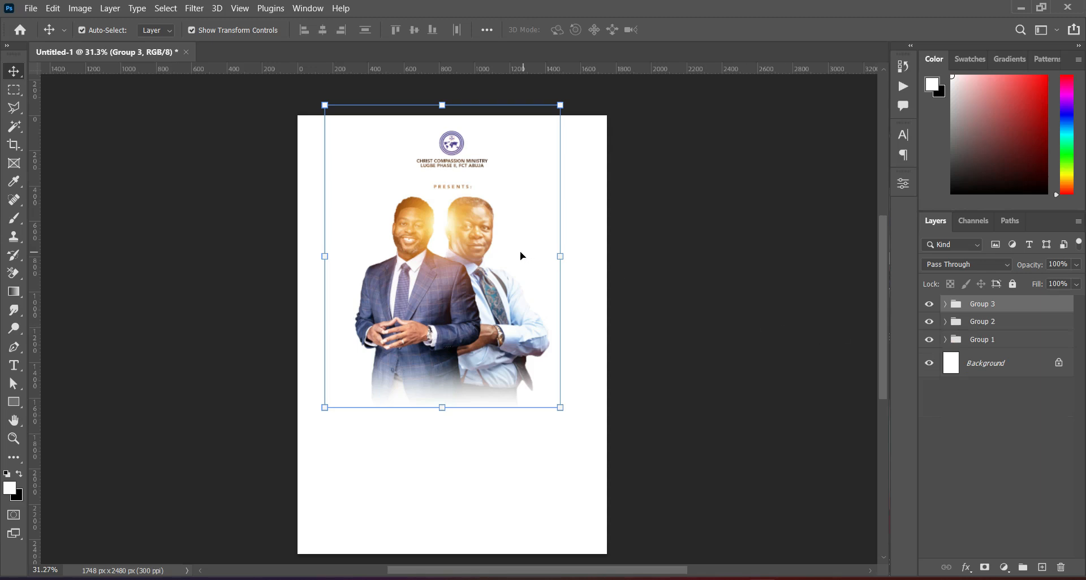
pyautogui.click(739, 281)
# Center the logo and church name group horizontally on the whole canvas
pyautogui.click(981, 340)
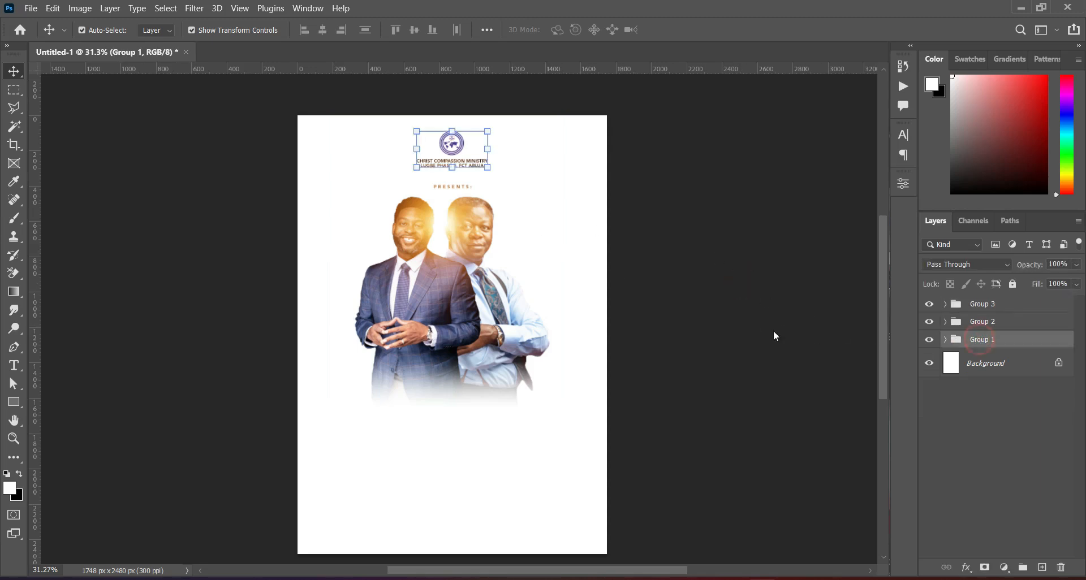
pyautogui.click(166, 8)
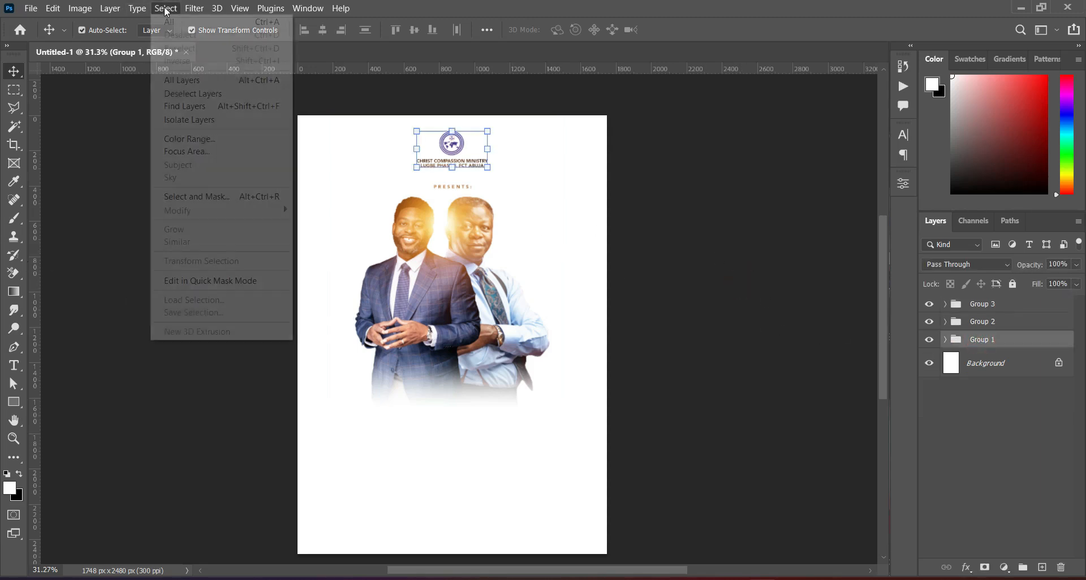
pyautogui.click(176, 20)
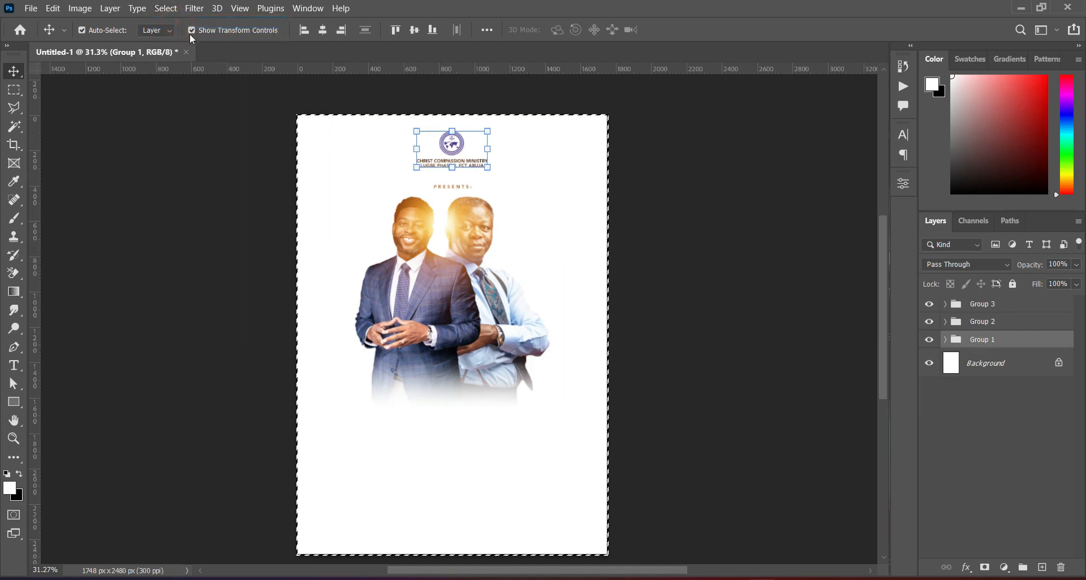
pyautogui.click(322, 31)
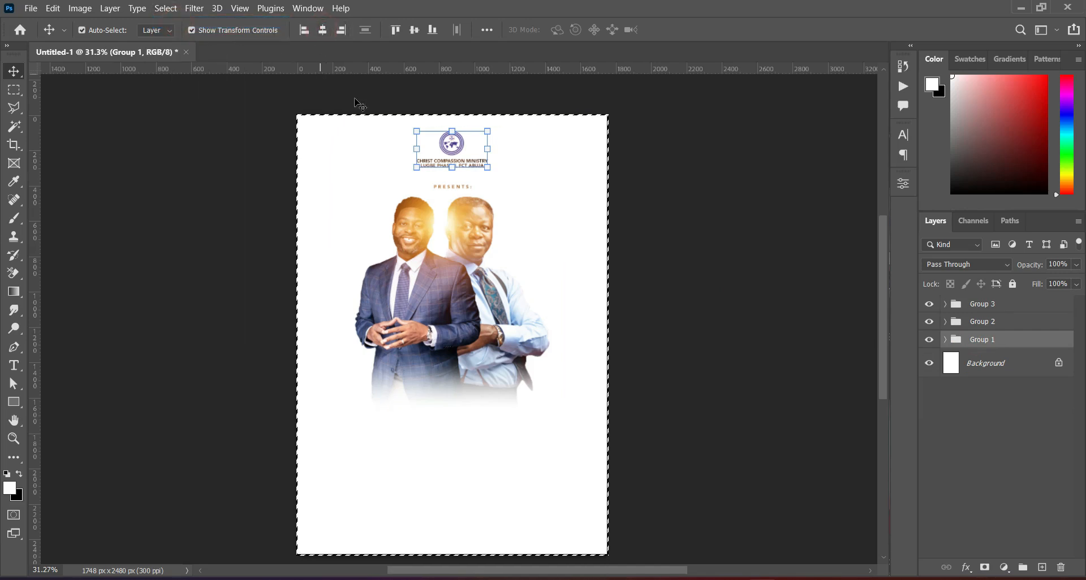
# Center the PRESENTS: text group horizontally on the canvas and clear the canvas selection
pyautogui.click(990, 321)
pyautogui.click(323, 31)
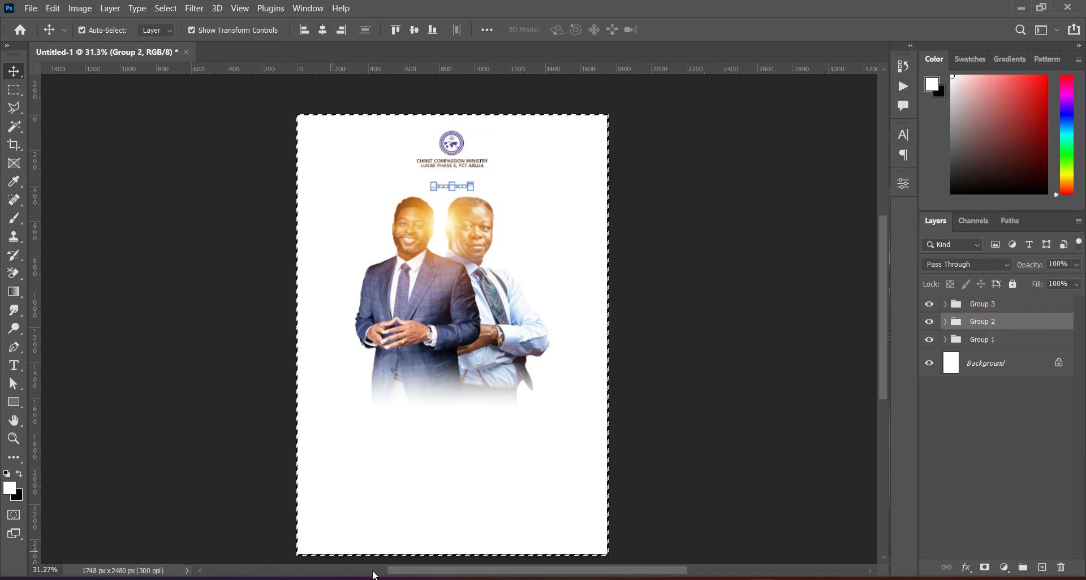
pyautogui.click(164, 9)
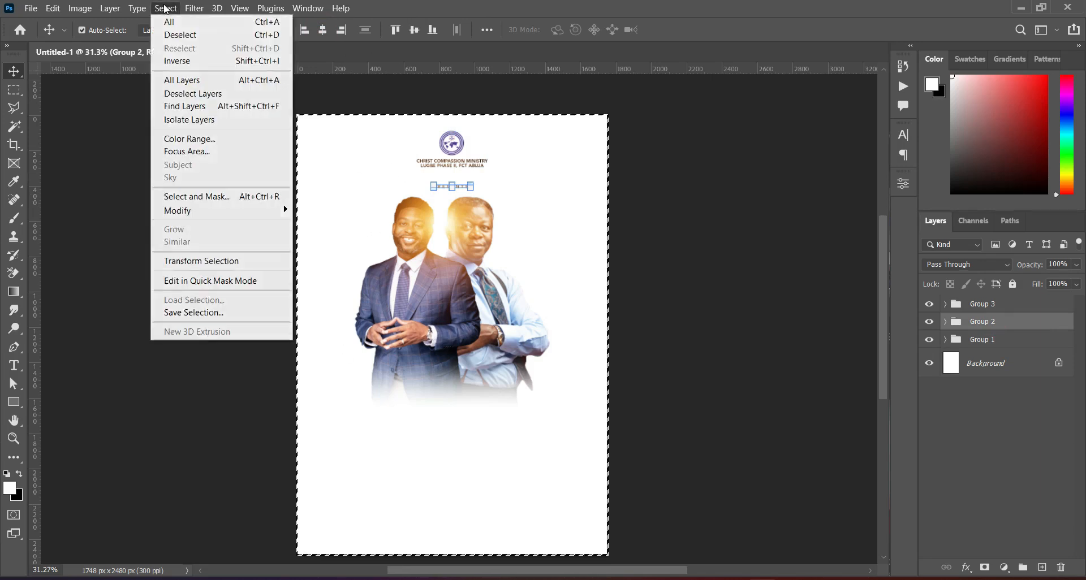
pyautogui.click(180, 35)
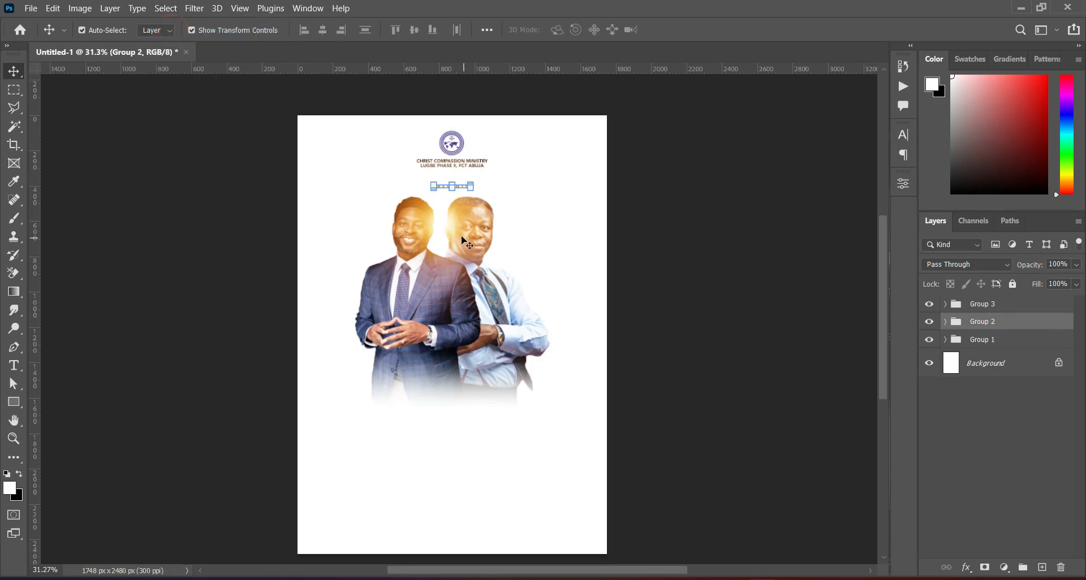
# Scale the yuu glow layer over the two ministers down slightly and deselect it
pyautogui.click(447, 238)
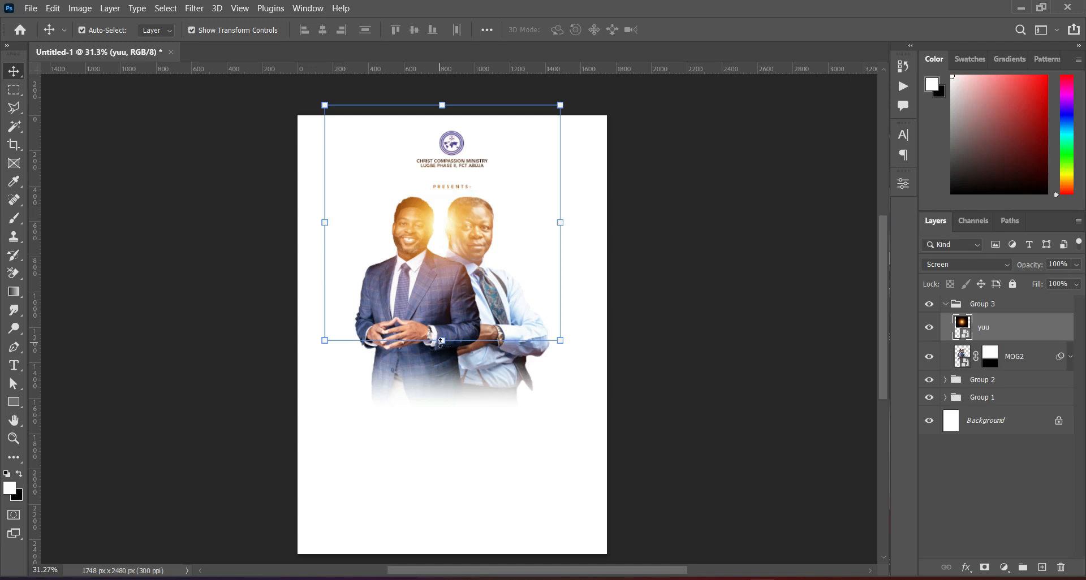
pyautogui.moveTo(441, 341); pyautogui.dragTo(440, 320)
pyautogui.click(713, 362)
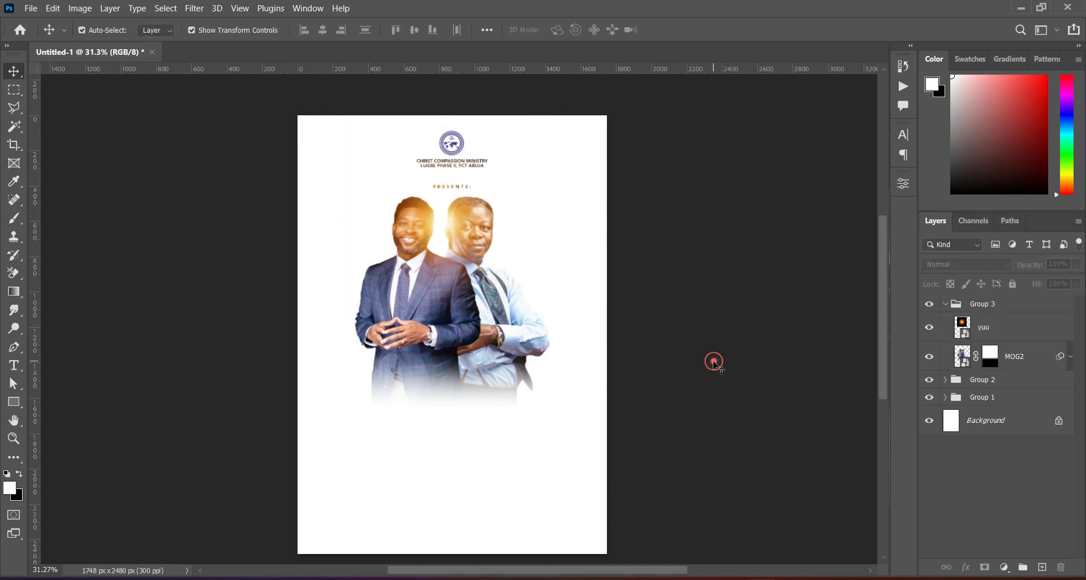
# Copy DIVINE from Text.txt in Notepad and paste it as a new text layer at the lower edge of the ministers' photo
pyautogui.scroll(2, 449, 460)
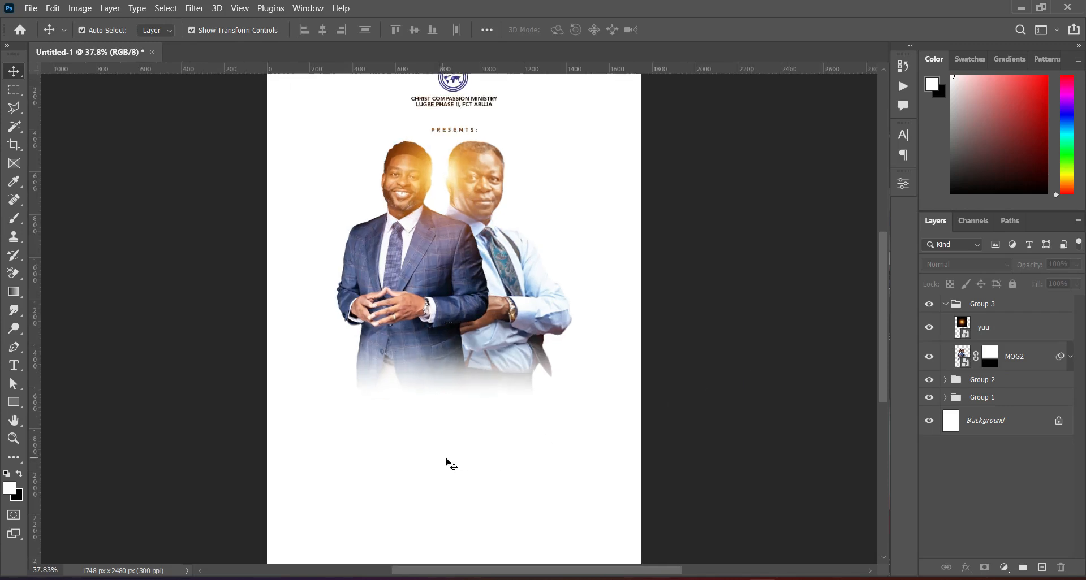
pyautogui.moveTo(880, 360); pyautogui.dragTo(883, 380)
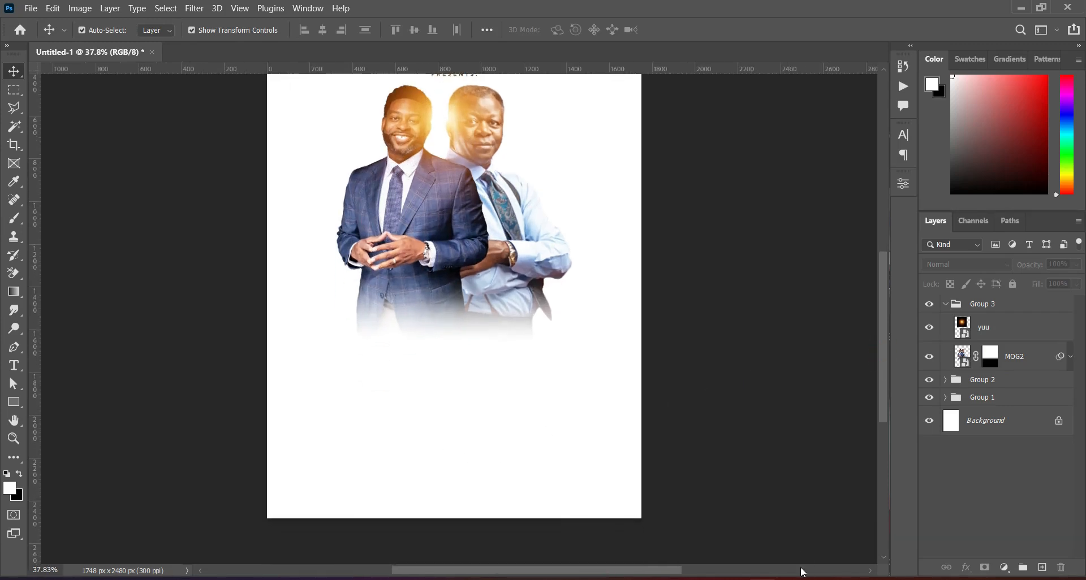
pyautogui.hotkey('alt', 'Tab')
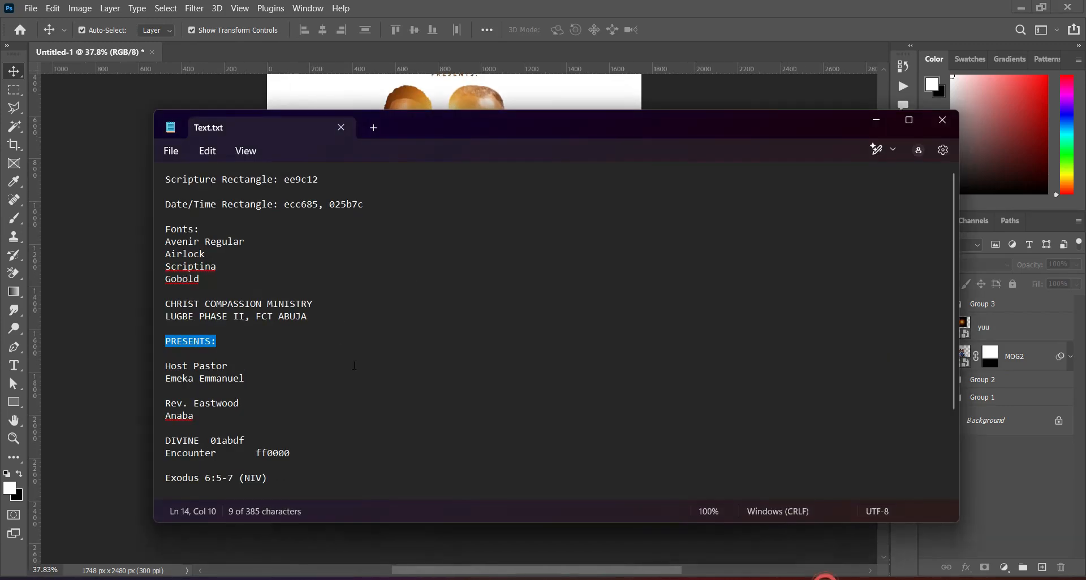
pyautogui.doubleClick(167, 440)
pyautogui.hotkey('ctrl', 'c')
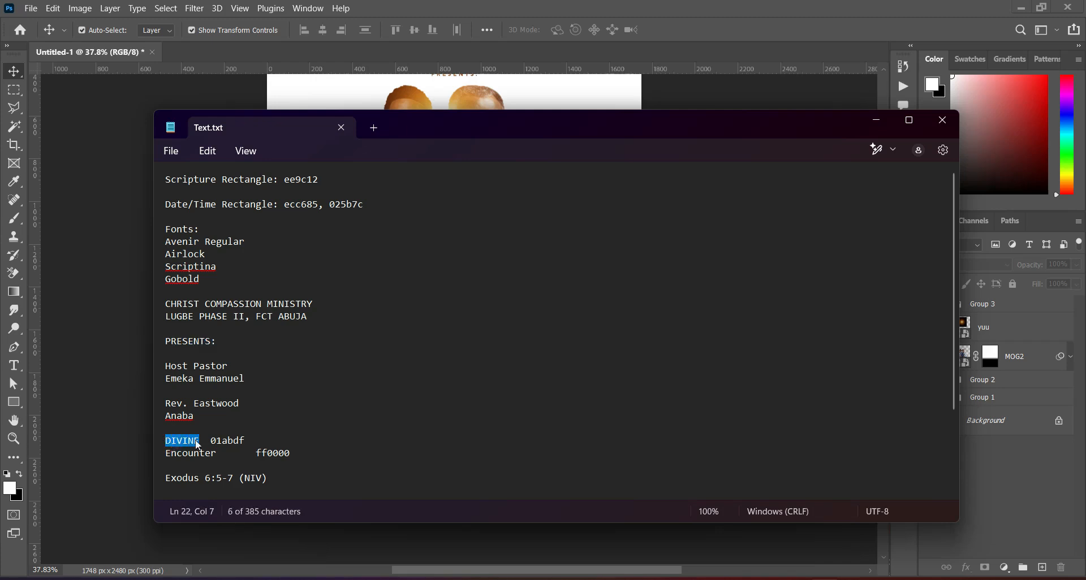
pyautogui.click(875, 120)
pyautogui.click(14, 366)
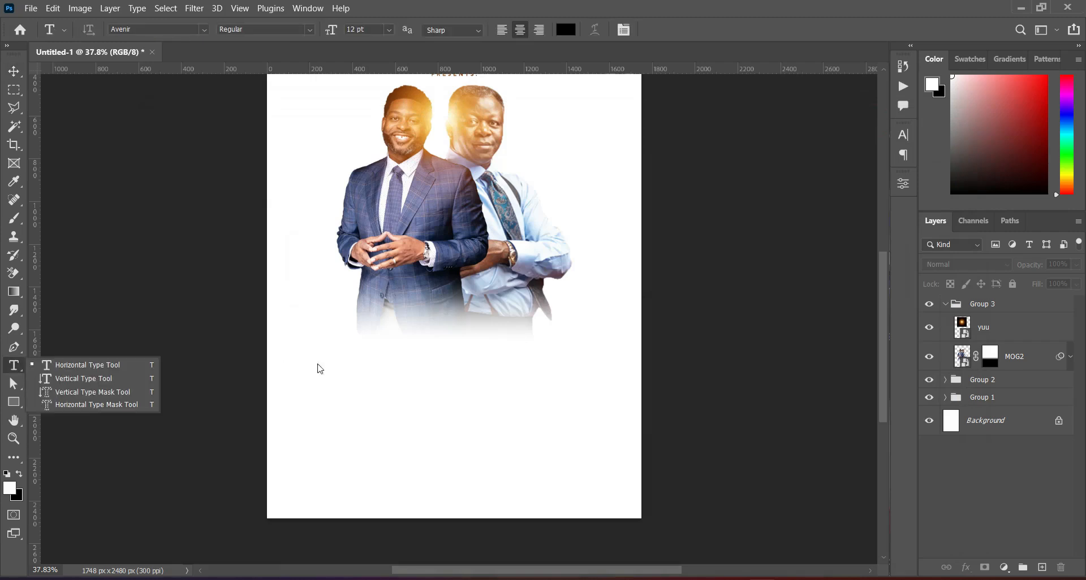
pyautogui.click(359, 342)
pyautogui.hotkey('ctrl', 'v')
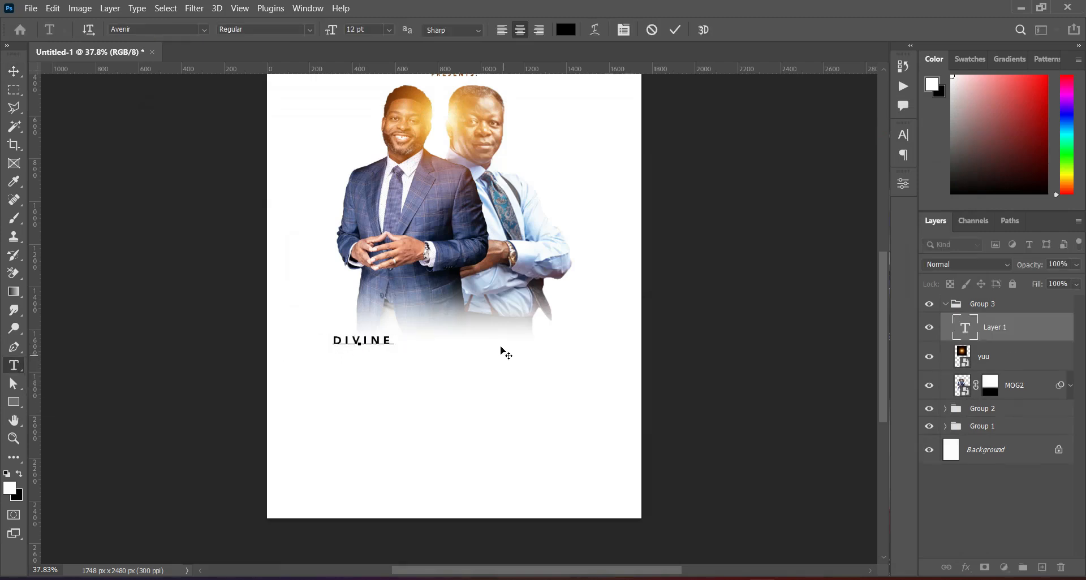
# Set the tracking of the DIVINE text to 0
pyautogui.click(904, 135)
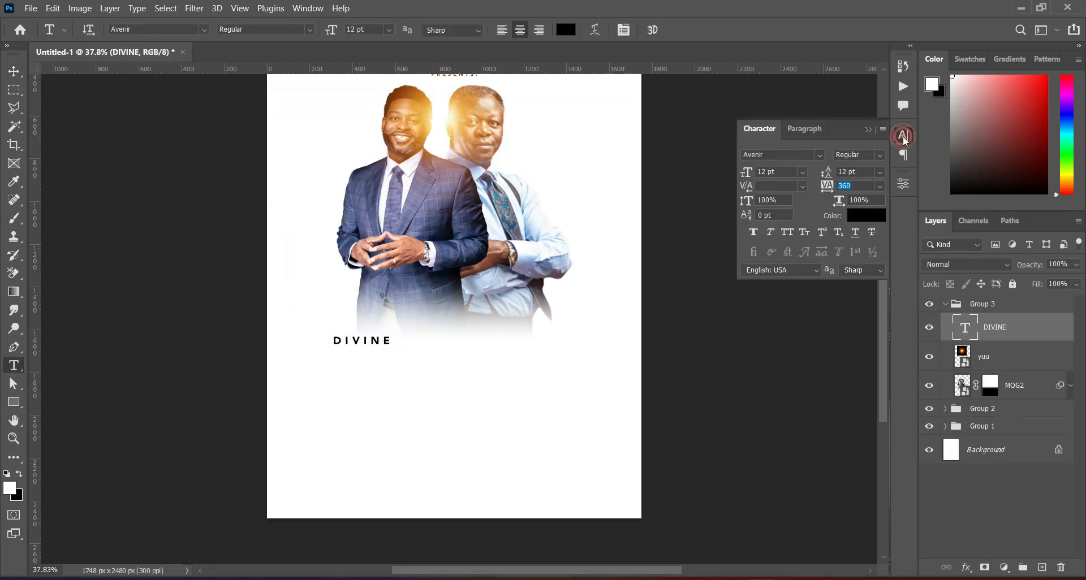
pyautogui.click(849, 187)
pyautogui.write('0')
pyautogui.press('Return')
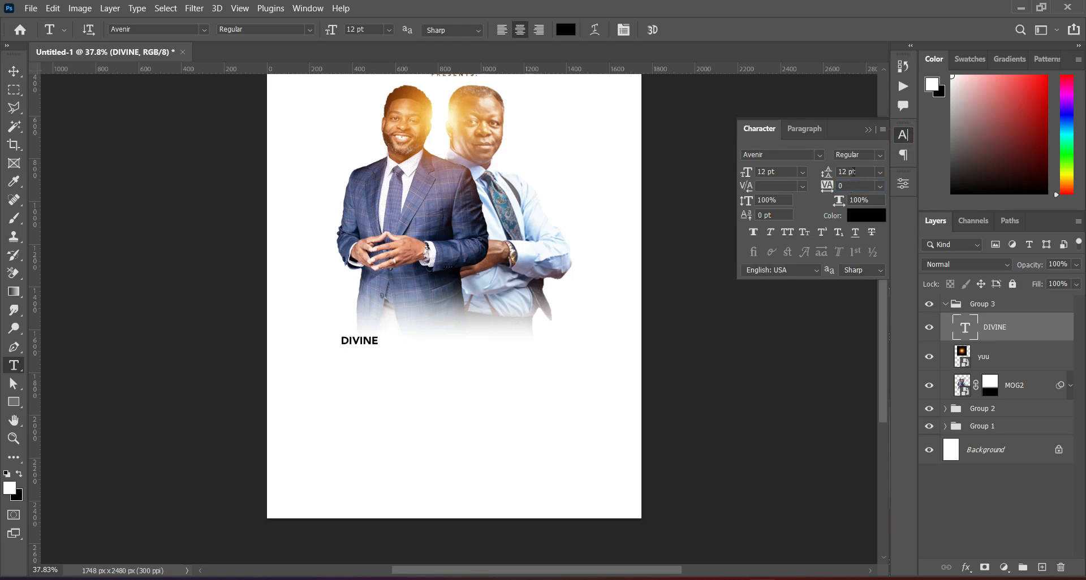
pyautogui.click(869, 131)
# Copy the font name Airlock from Text.txt and apply Airlock Regular to the DIVINE text
pyautogui.hotkey('alt', 'Tab')
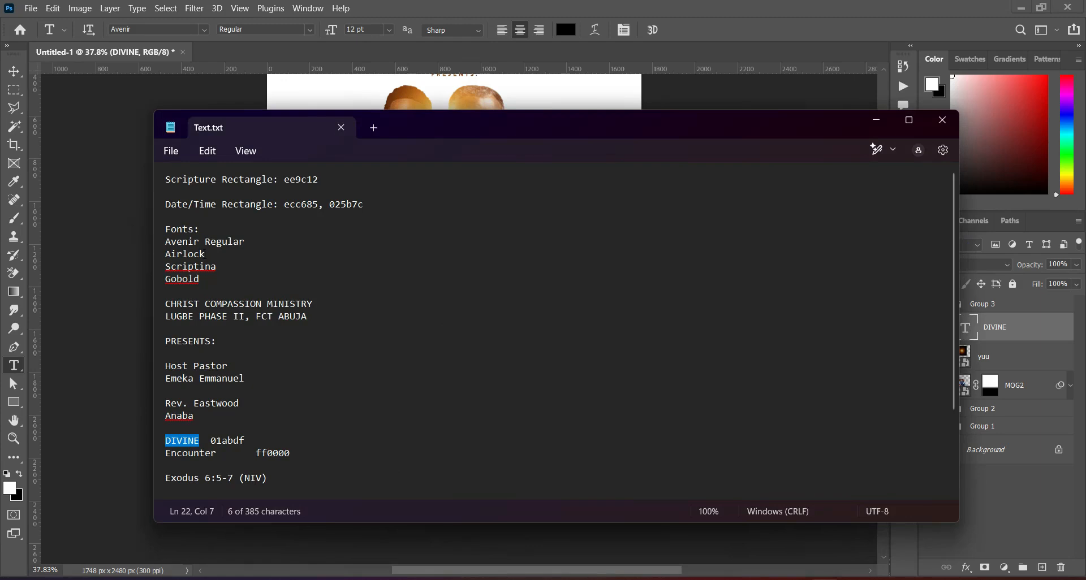
pyautogui.doubleClick(182, 254)
pyautogui.rightClick(180, 254)
pyautogui.click(218, 75)
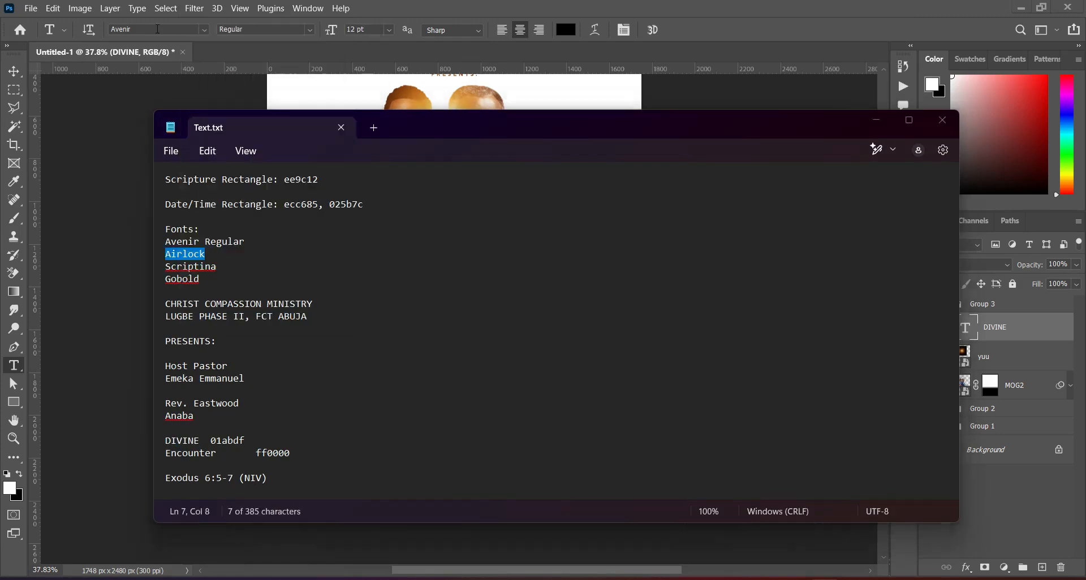
pyautogui.click(157, 28)
pyautogui.click(150, 31)
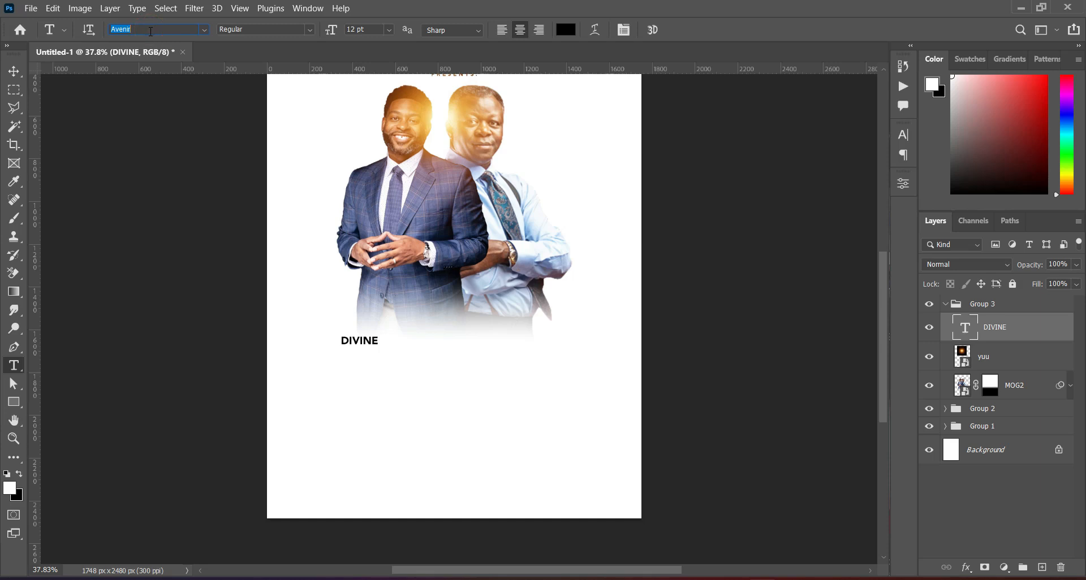
pyautogui.hotkey('ctrl', 'v')
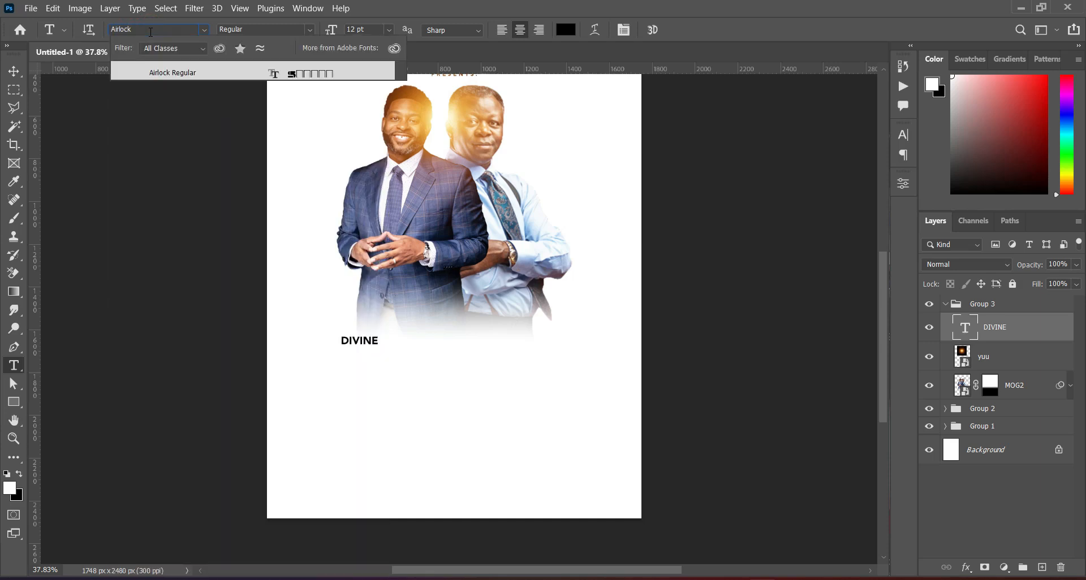
pyautogui.click(179, 76)
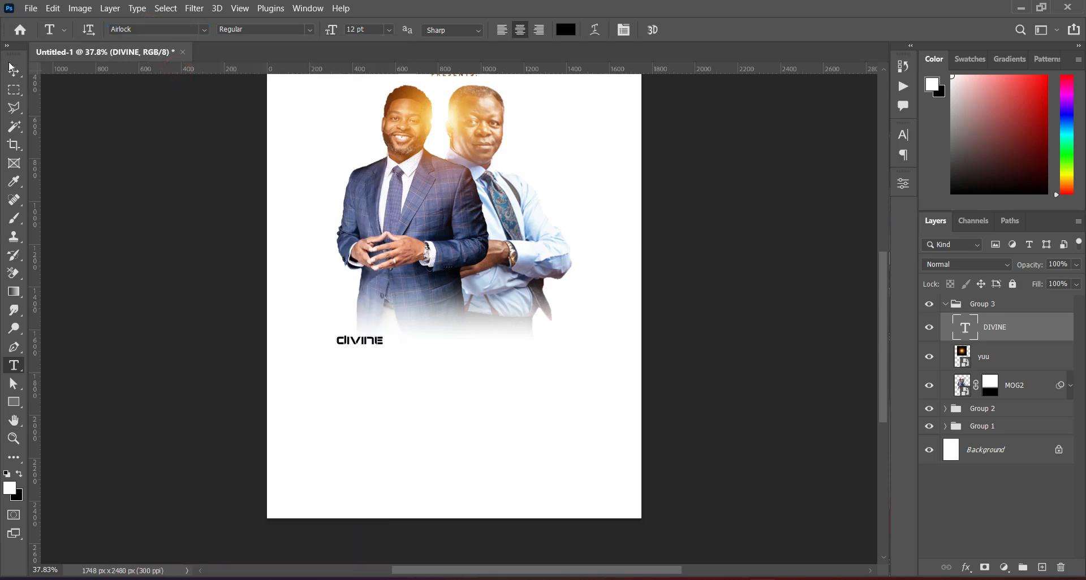
# Copy the color code 01abdf from Text.txt and set it as the DIVINE text color
pyautogui.hotkey('alt', 'Tab')
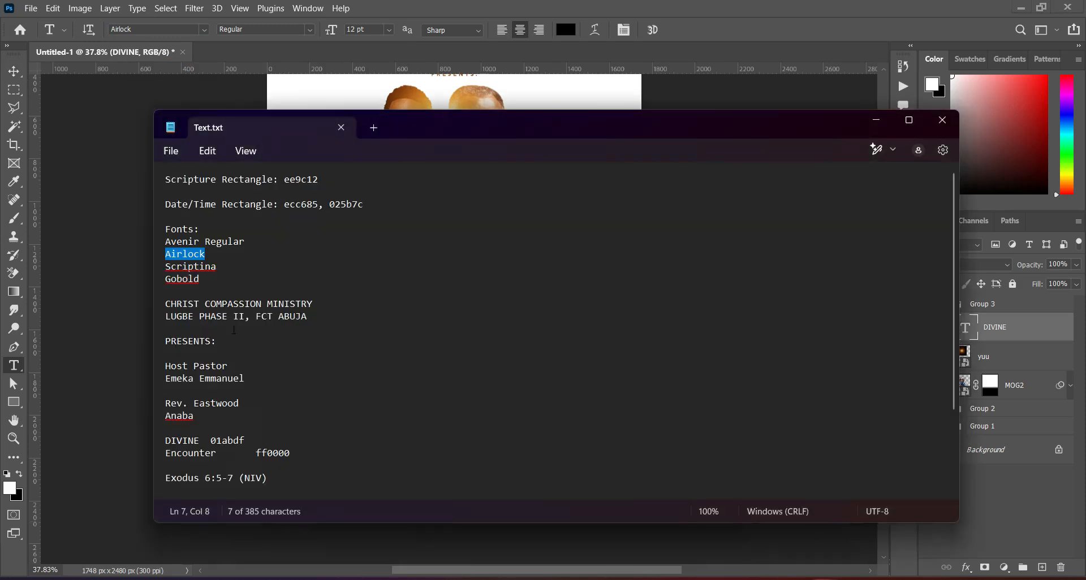
pyautogui.doubleClick(226, 441)
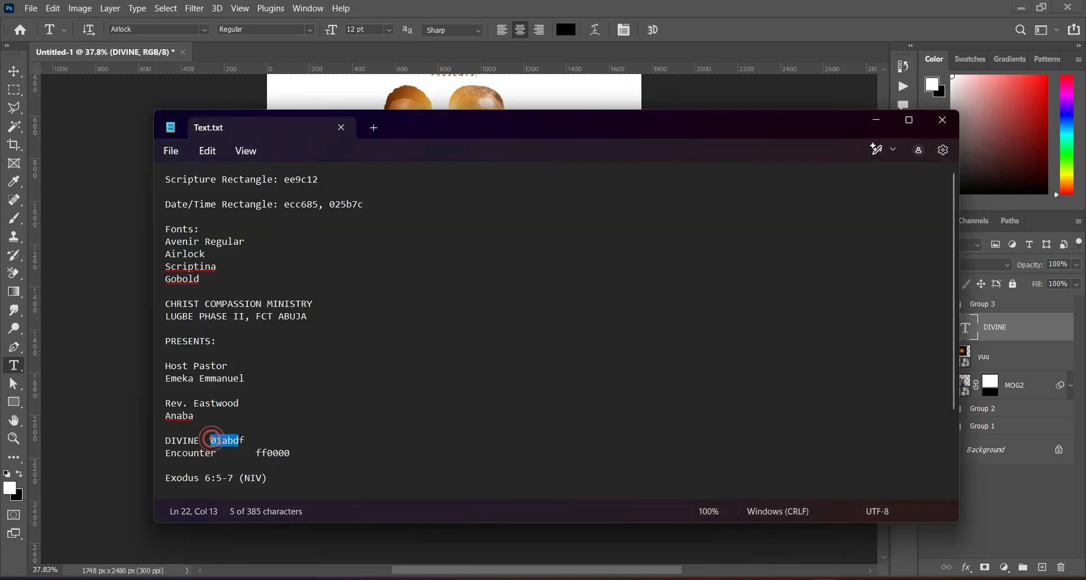
pyautogui.rightClick(240, 440)
pyautogui.click(298, 193)
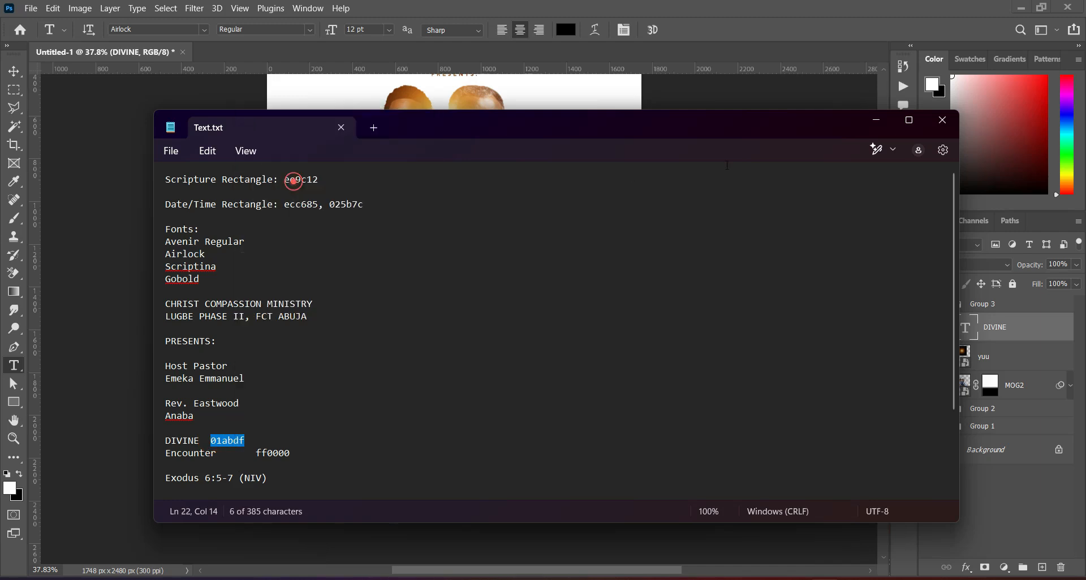
pyautogui.click(876, 120)
pyautogui.click(565, 30)
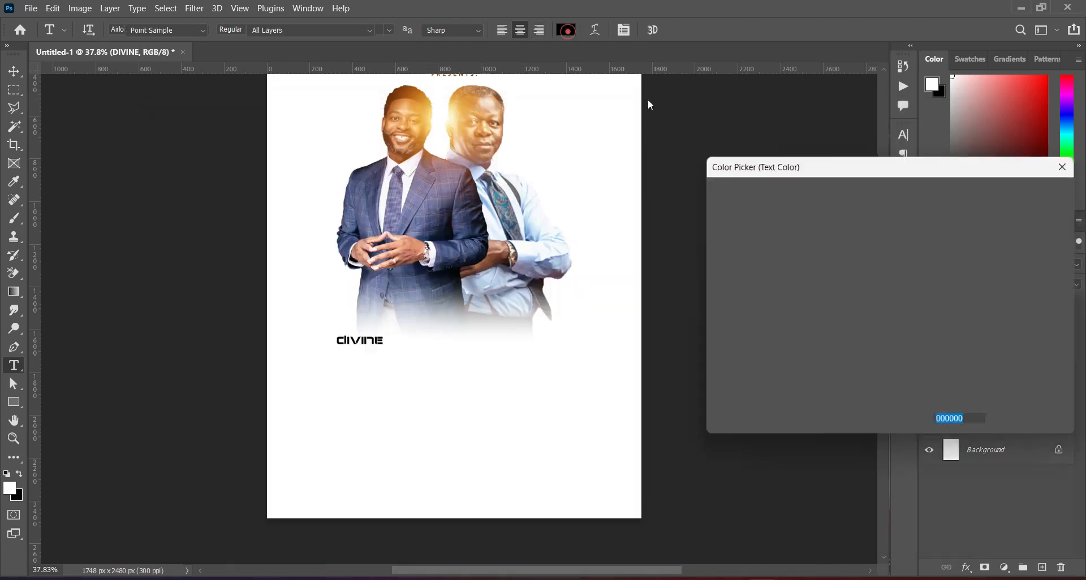
pyautogui.rightClick(956, 423)
pyautogui.click(934, 293)
pyautogui.click(1032, 186)
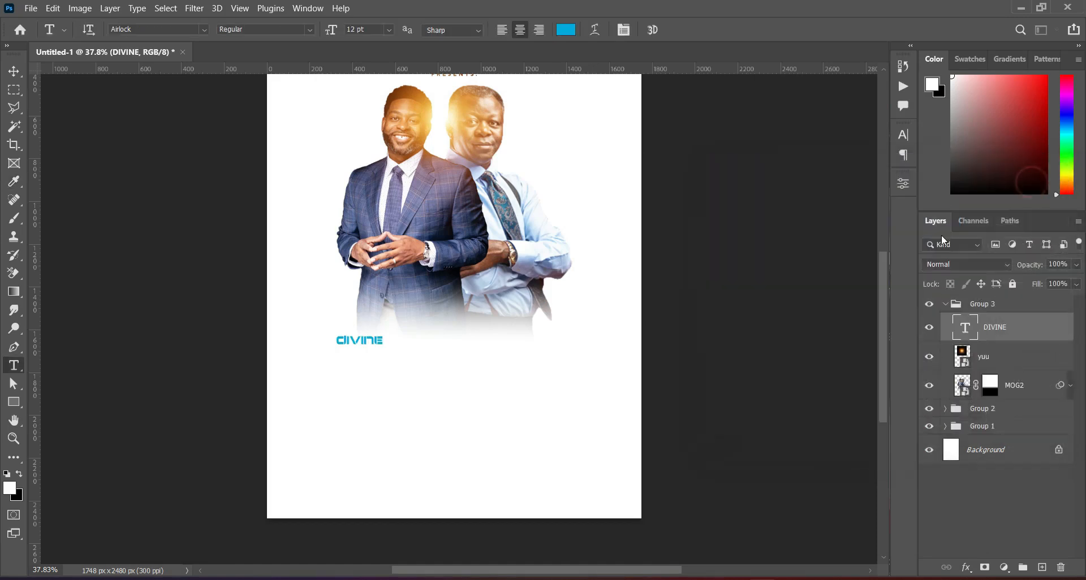
# Scale the DIVINE text up to about 506% across the faded bottom of the ministers' photo
pyautogui.press('v')
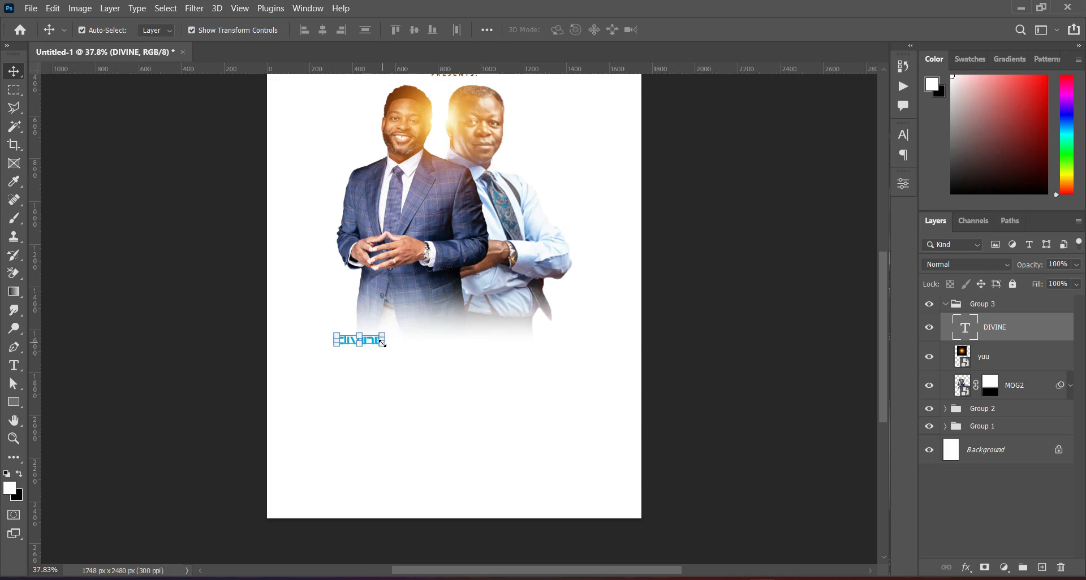
pyautogui.moveTo(383, 342); pyautogui.dragTo(577, 354)
pyautogui.click(701, 29)
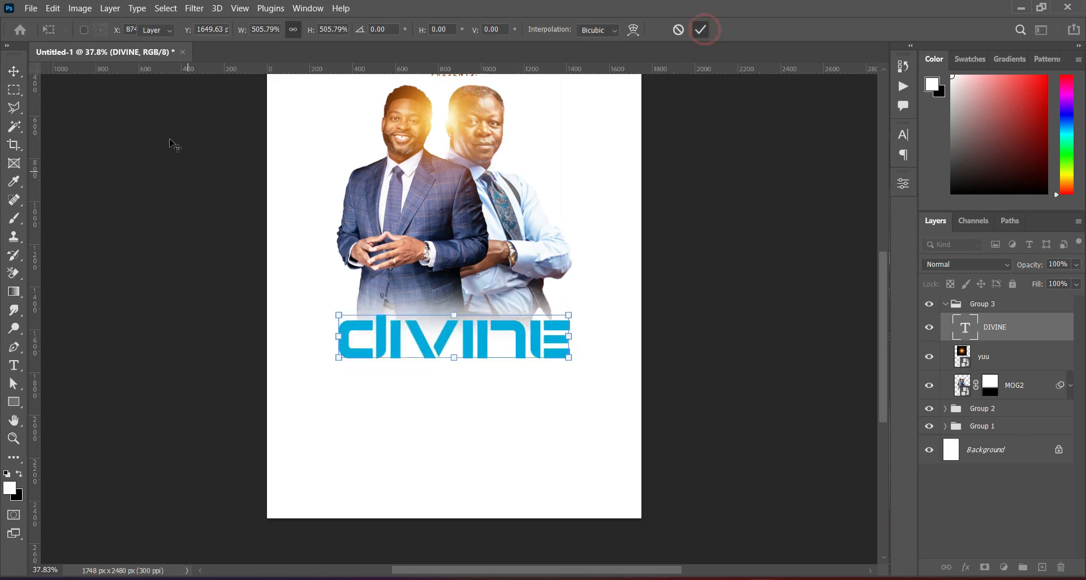
# Center the DIVINE text horizontally on the whole canvas and deselect everything
pyautogui.click(165, 8)
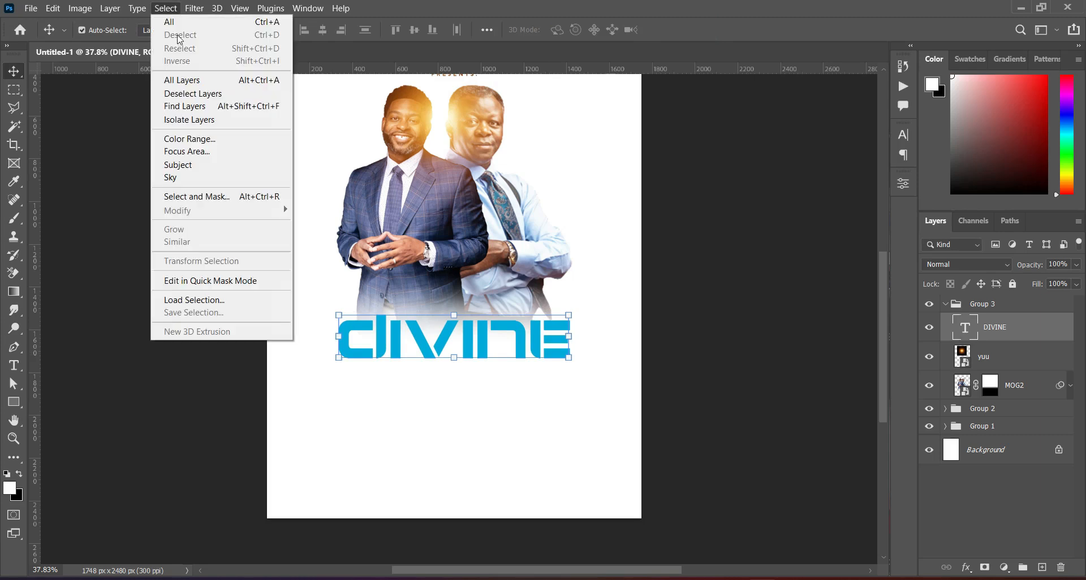
pyautogui.click(170, 22)
pyautogui.click(322, 30)
pyautogui.click(169, 8)
pyautogui.click(177, 36)
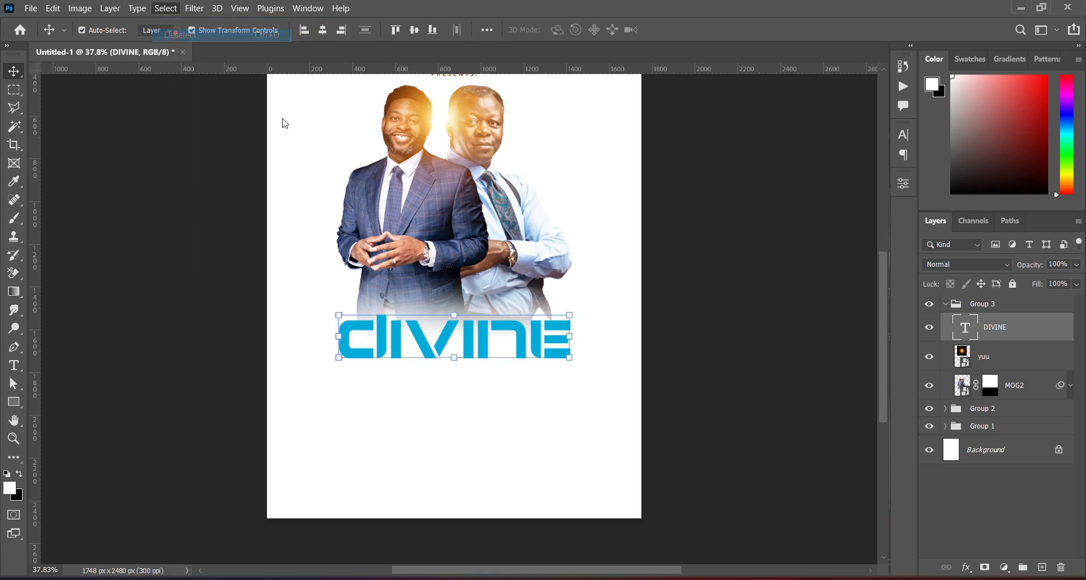
pyautogui.click(703, 338)
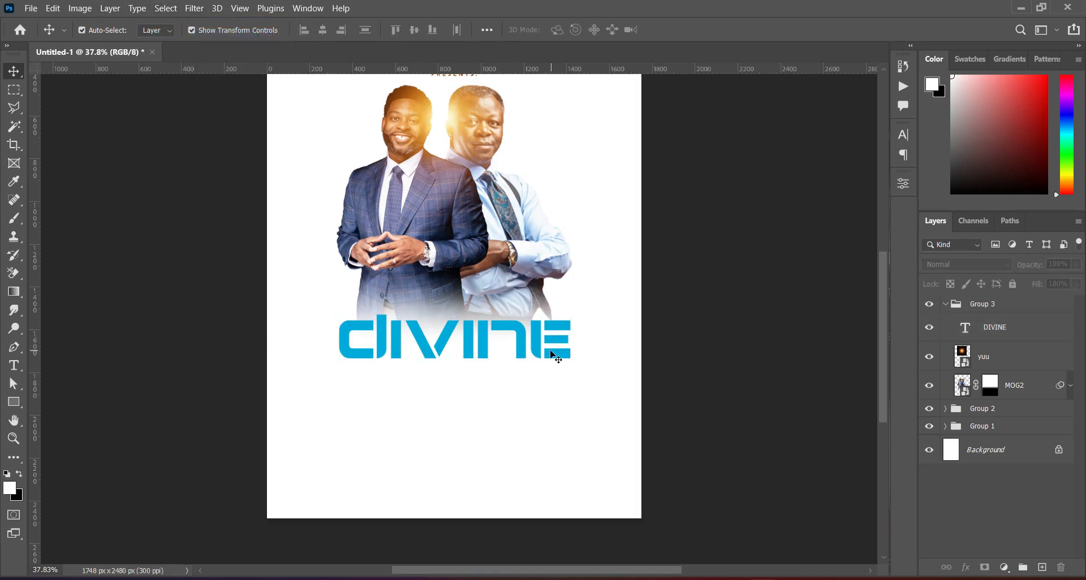
# Draw a white rectangle about 1120 px by 129 px over the lower half of the DIVINE text
pyautogui.click(14, 402)
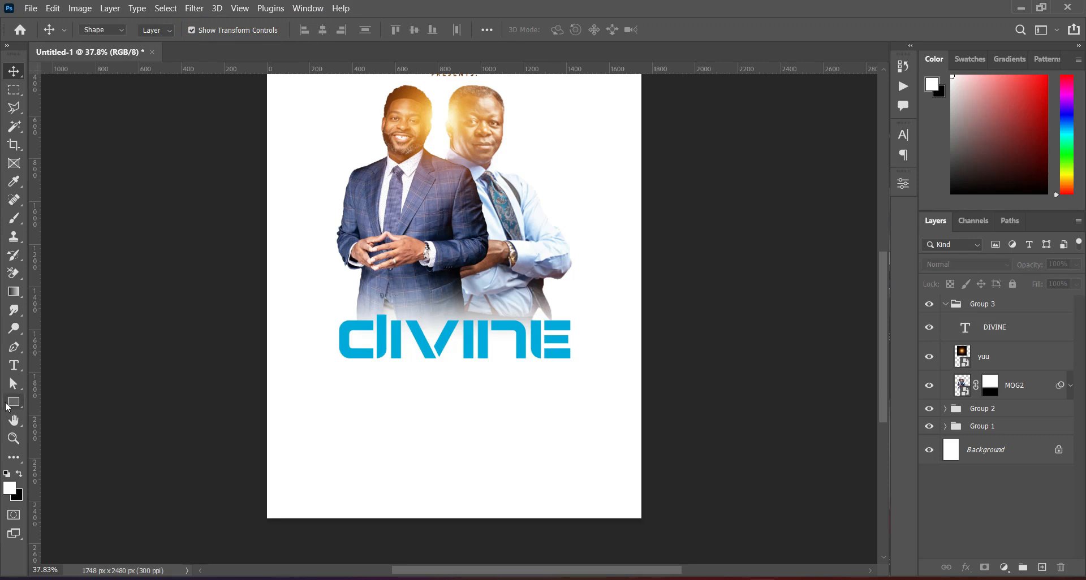
pyautogui.click(45, 402)
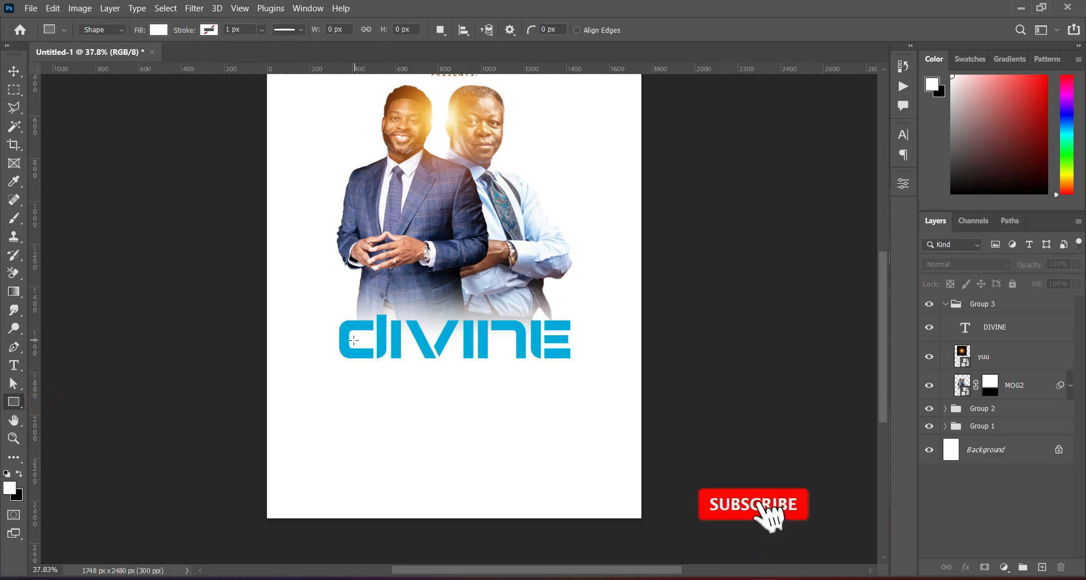
pyautogui.moveTo(335, 338); pyautogui.dragTo(575, 365)
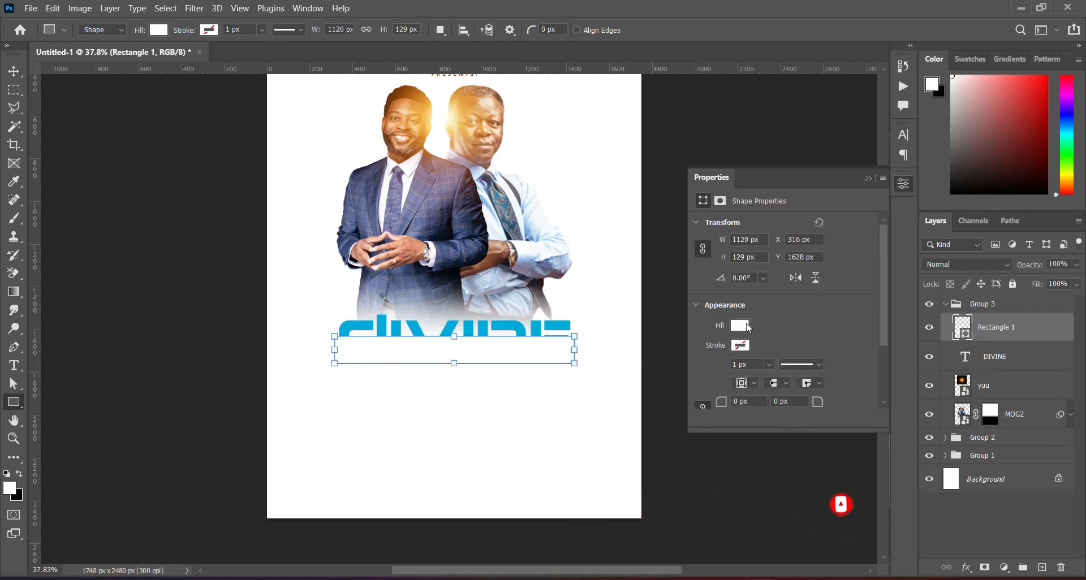
# Nudge the white rectangle down 14 px to Y 1642 px over the DIVINE text
pyautogui.press('v')
pyautogui.press('Down')
pyautogui.press('Down')
pyautogui.press('Down')
pyautogui.press('Down')
pyautogui.press('Down')
pyautogui.press('Down')
pyautogui.press('Down')
pyautogui.press('Down')
pyautogui.press('Down')
pyautogui.press('Down')
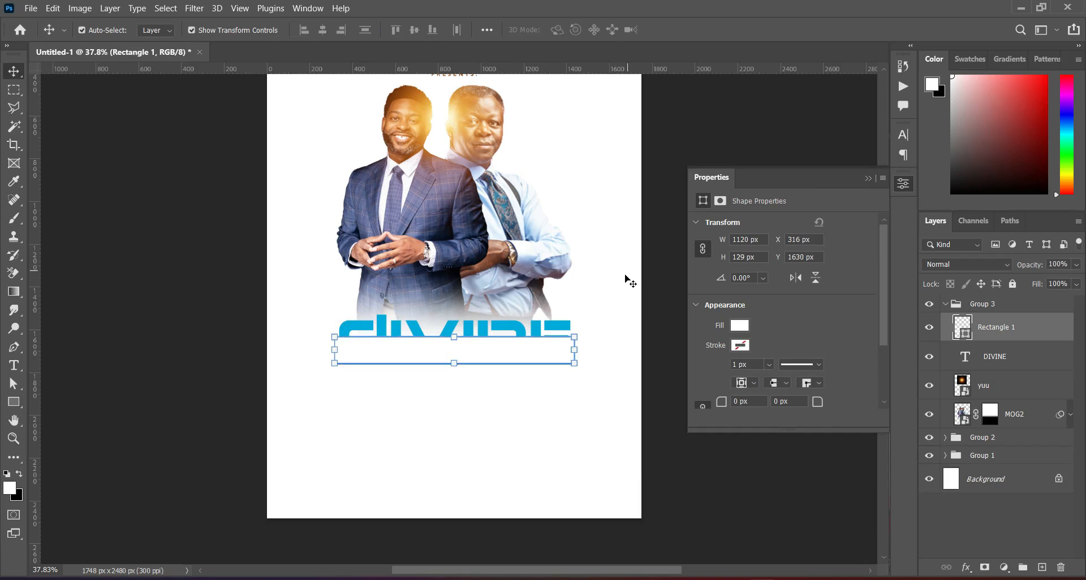
pyautogui.press('Down')
pyautogui.press('Down')
pyautogui.press('Down')
pyautogui.press('Down')
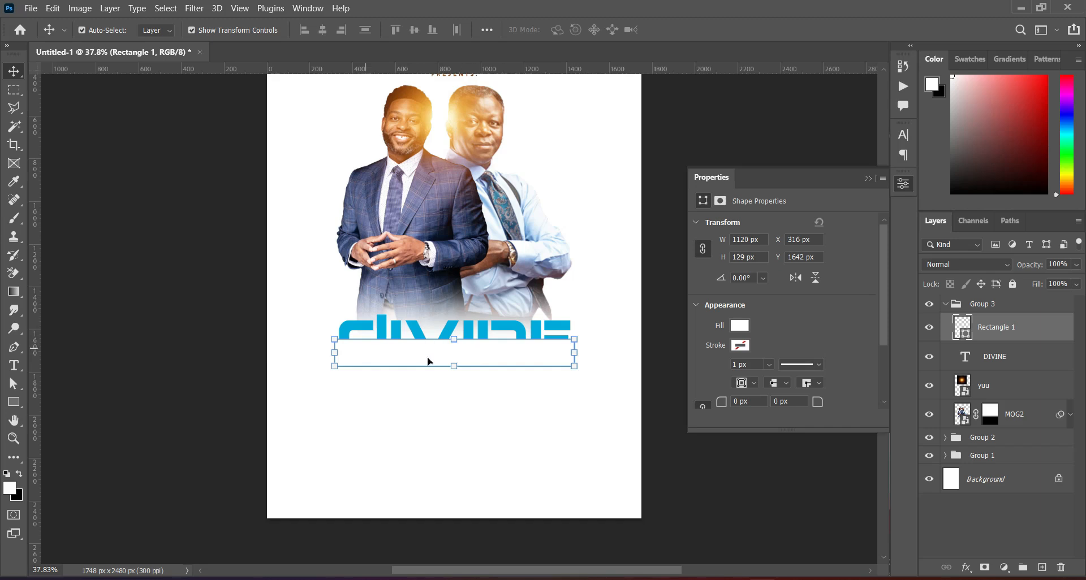
# Clip the white rectangle to the DIVINE text layer with a clipping mask
pyautogui.click(867, 178)
pyautogui.rightClick(996, 330)
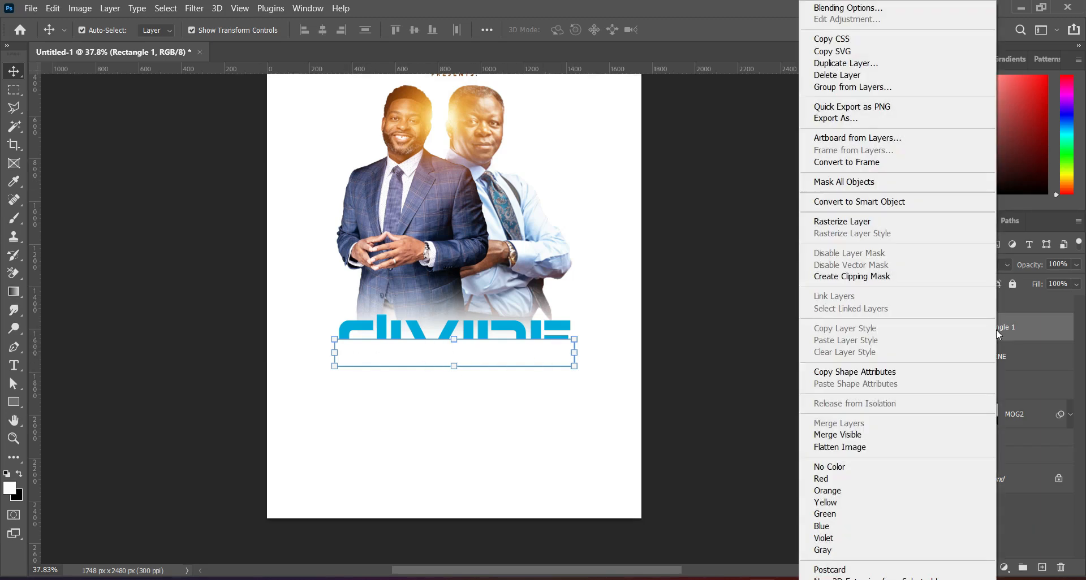
pyautogui.click(961, 276)
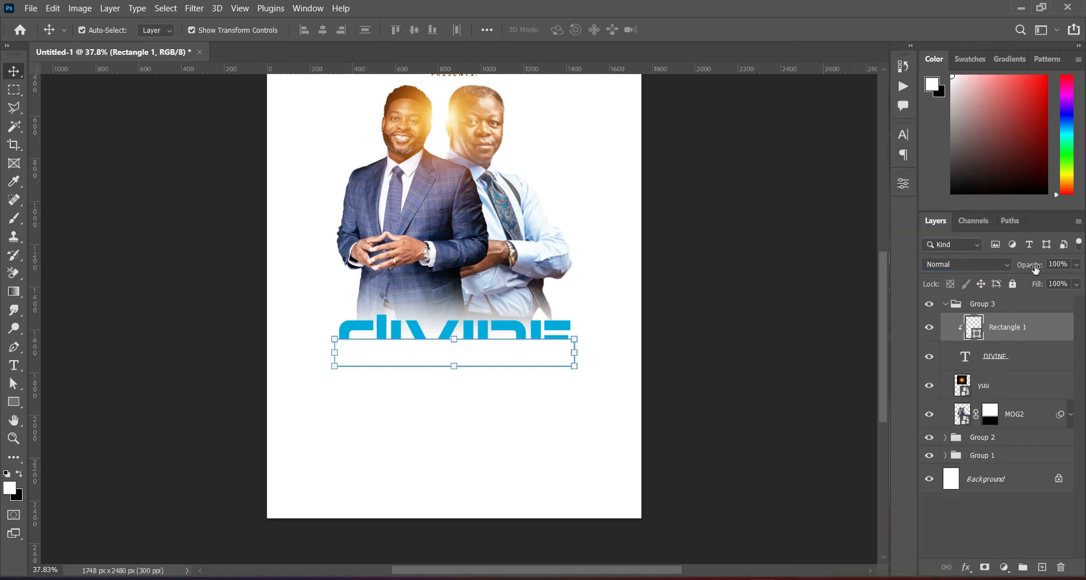
# Lower the clipped white rectangle's opacity to 40% and move it with the DIVINE text layer out of Group 3, above the collapsed group
pyautogui.click(733, 300)
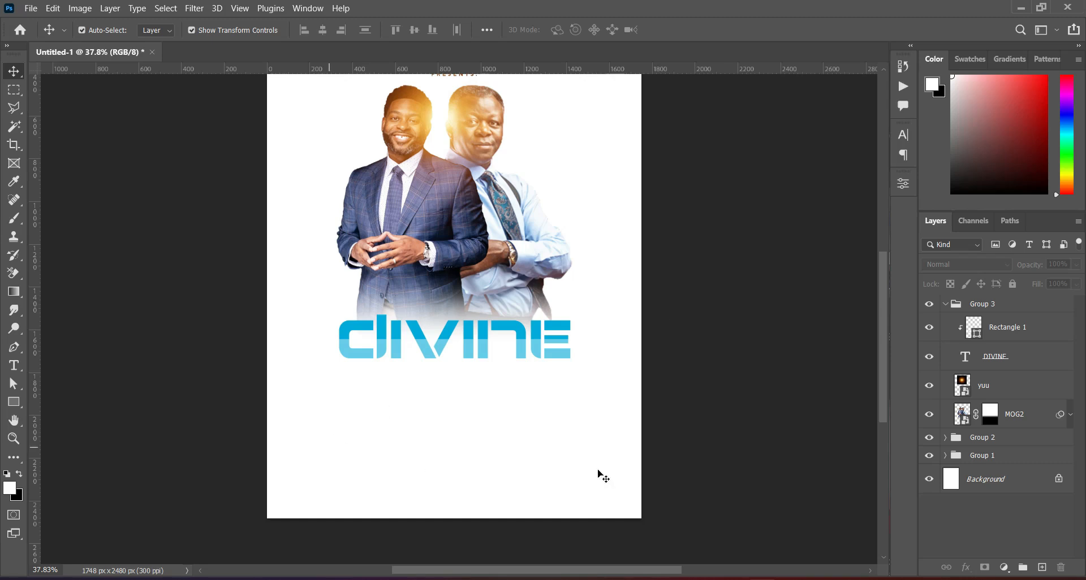
pyautogui.click(1015, 367)
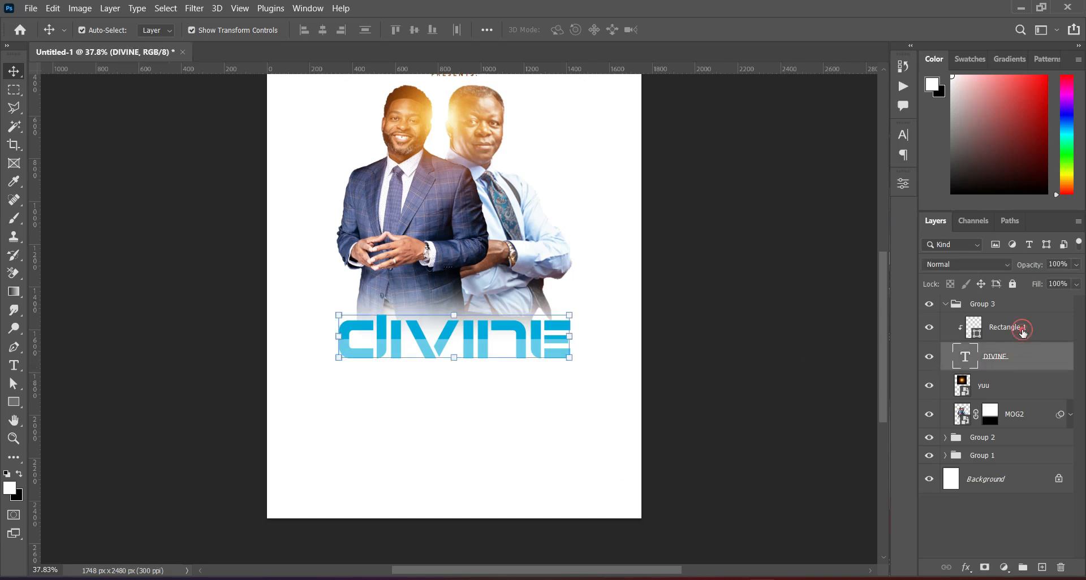
pyautogui.keyDown('shift'); pyautogui.click(1023, 332); pyautogui.keyUp('shift')
pyautogui.moveTo(1022, 331); pyautogui.dragTo(1021, 296)
pyautogui.click(944, 363)
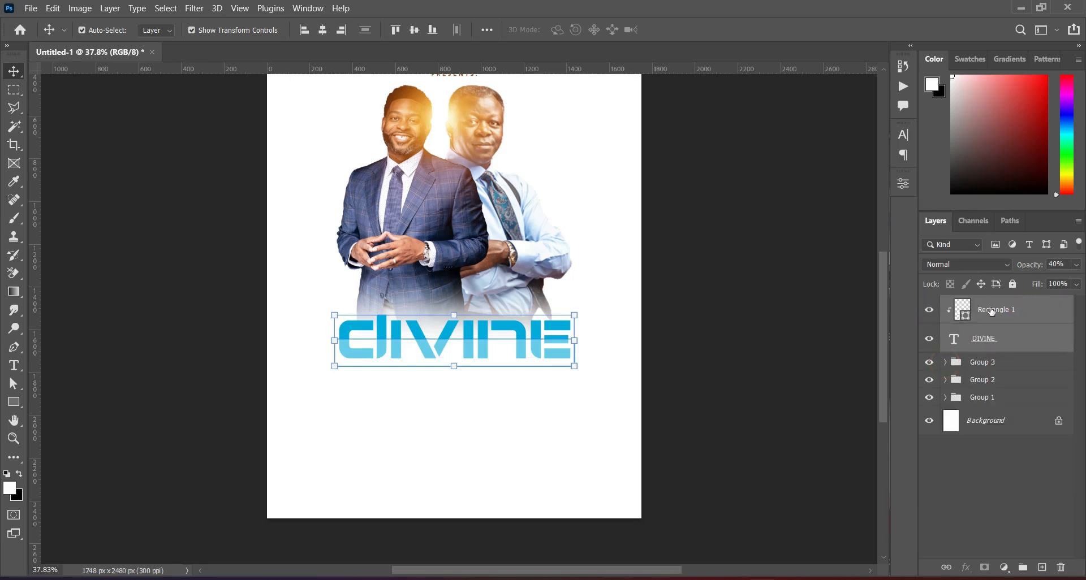
pyautogui.click(808, 368)
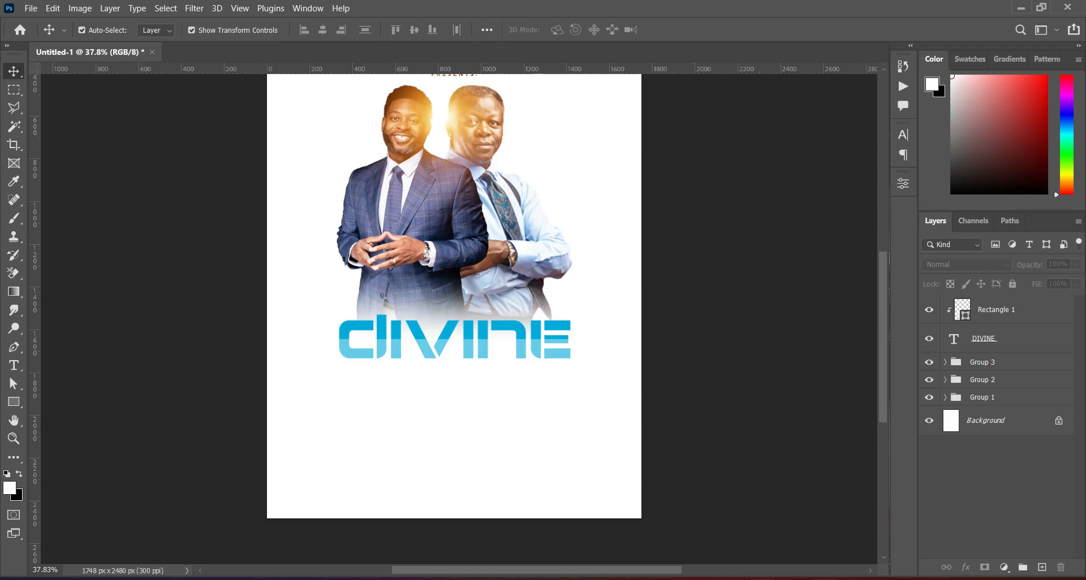
# Copy the word Encounter from the Text.txt notes and add it as a new text layer below DIVINE
pyautogui.hotkey('alt', 'Tab')
pyautogui.moveTo(166, 453); pyautogui.dragTo(218, 456)
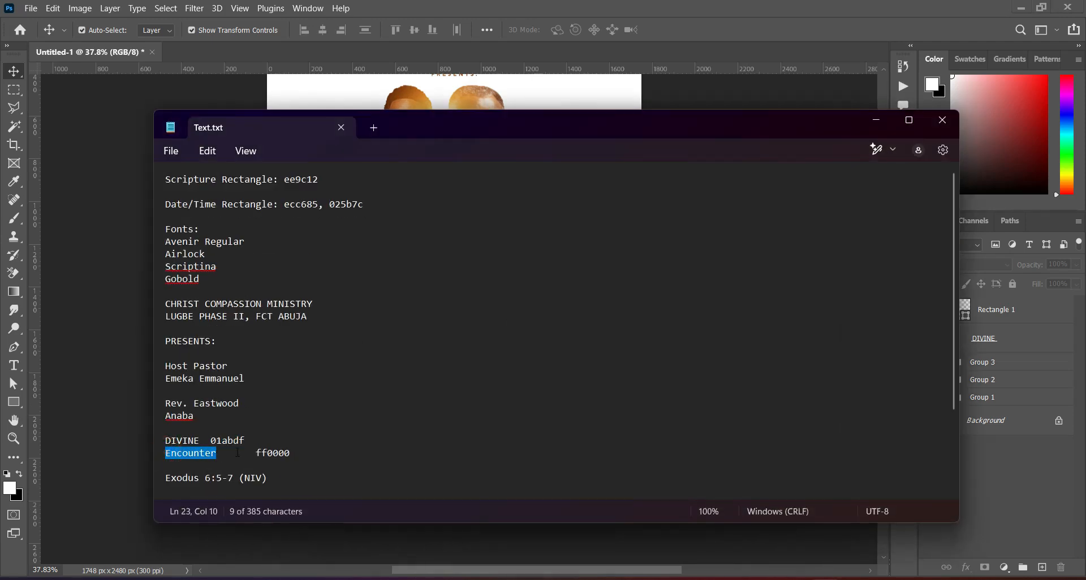
pyautogui.click(875, 120)
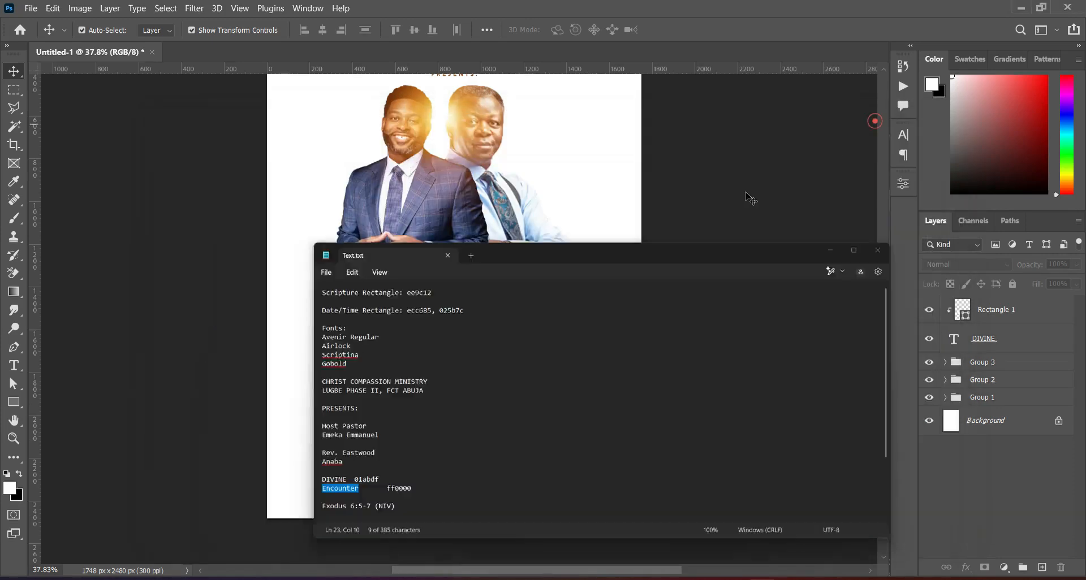
pyautogui.click(14, 366)
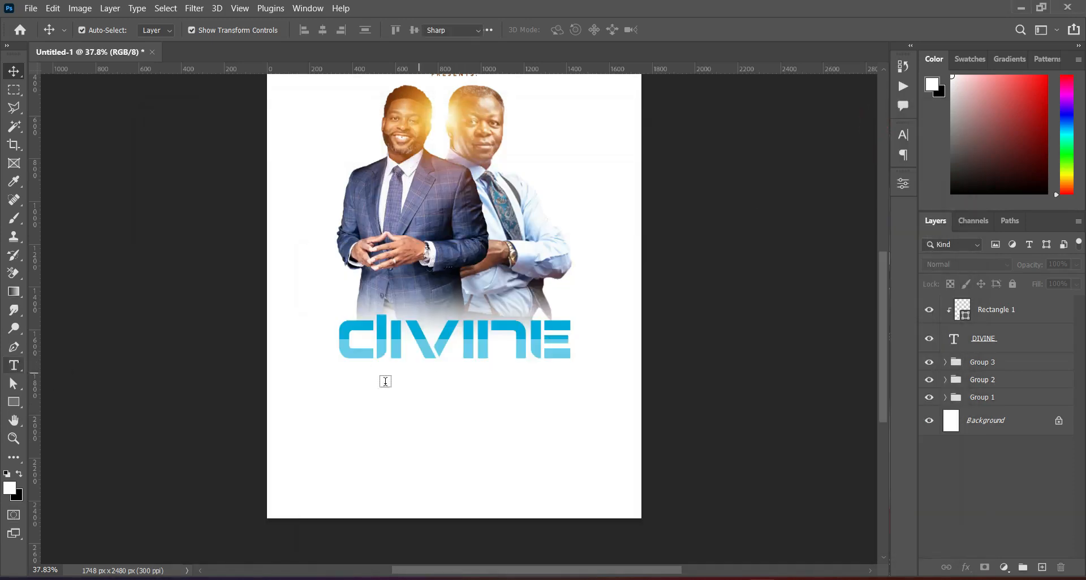
pyautogui.click(355, 390)
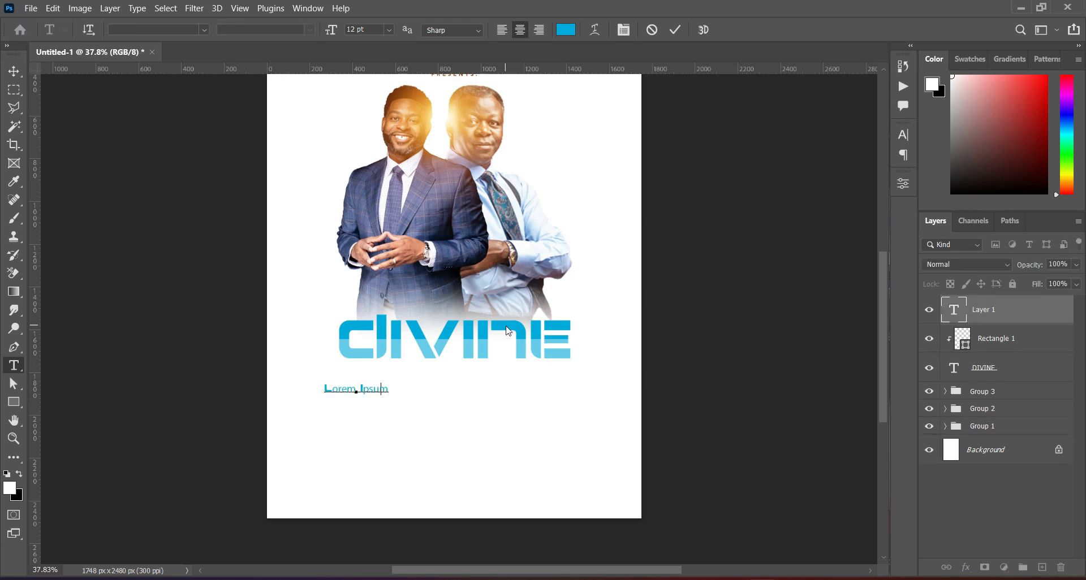
# Color the Encounter text red with the code ff0000 copied from the Text.txt notes and commit the text
pyautogui.hotkey('alt', 'Tab')
pyautogui.doubleClick(265, 453)
pyautogui.hotkey('ctrl', 'c')
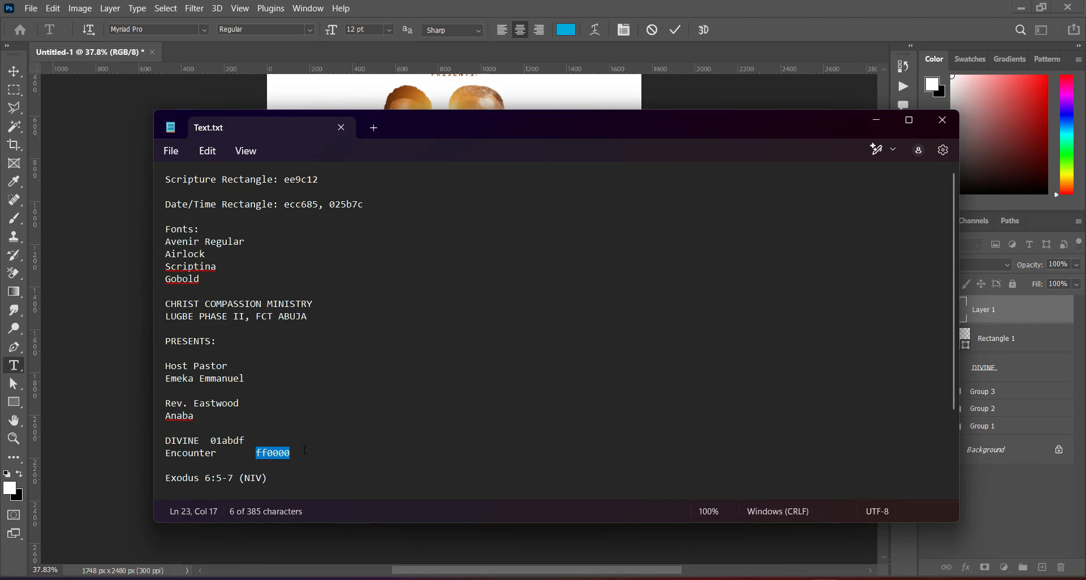
pyautogui.click(875, 120)
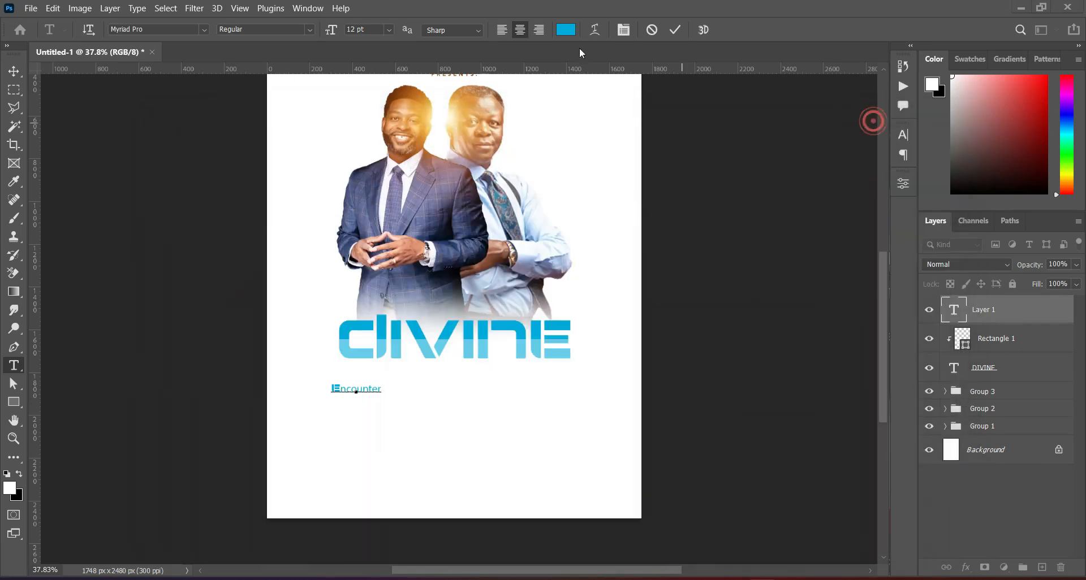
pyautogui.click(565, 31)
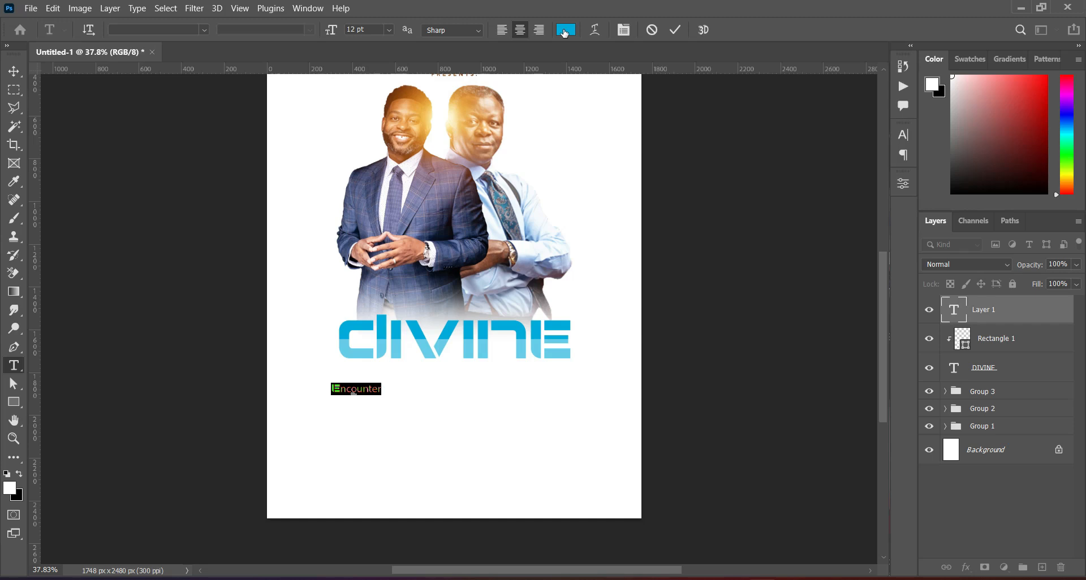
pyautogui.rightClick(952, 425)
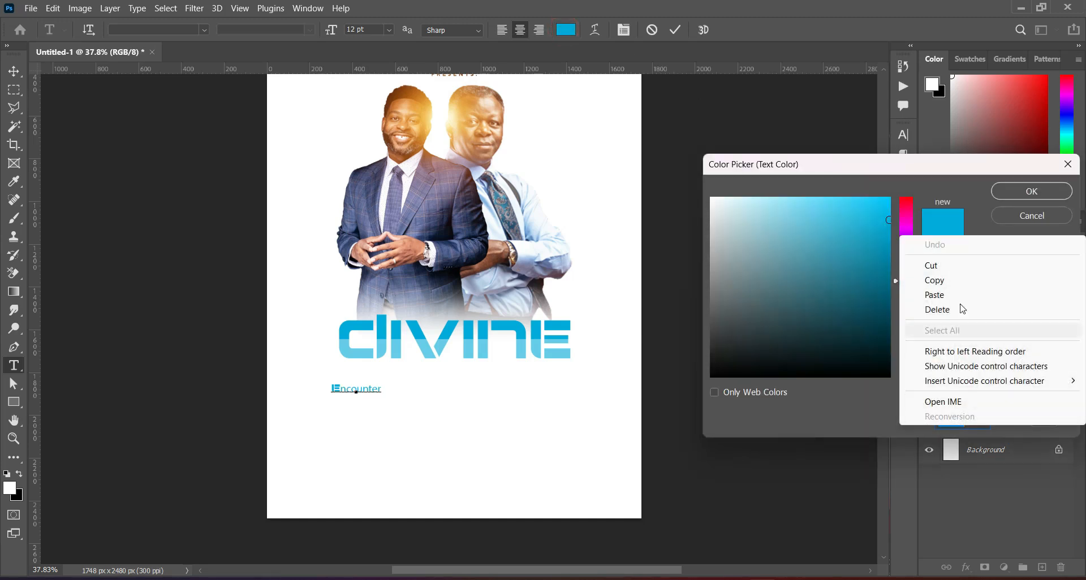
pyautogui.click(965, 291)
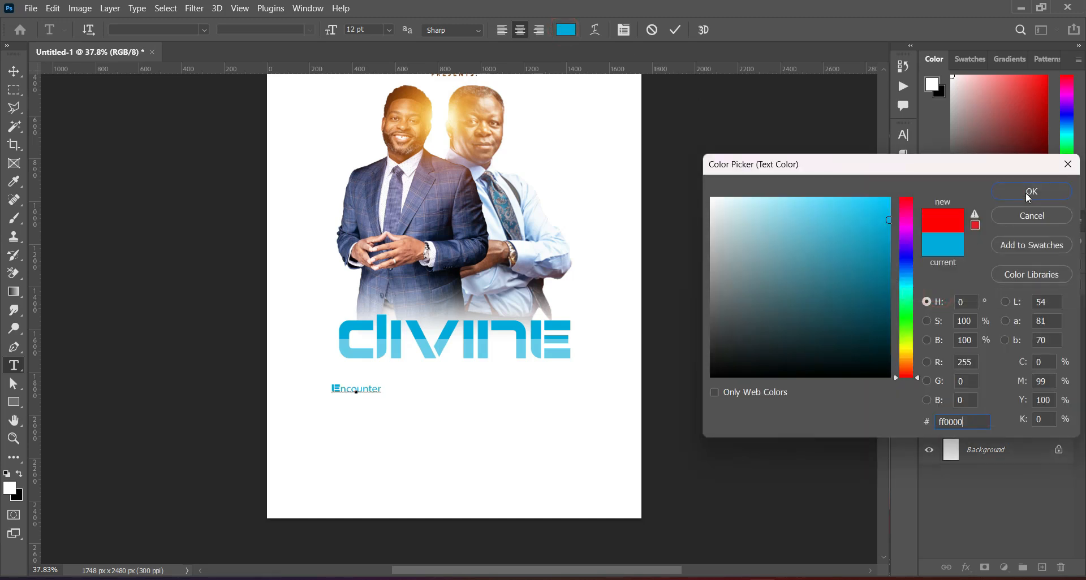
pyautogui.click(1027, 193)
pyautogui.click(676, 29)
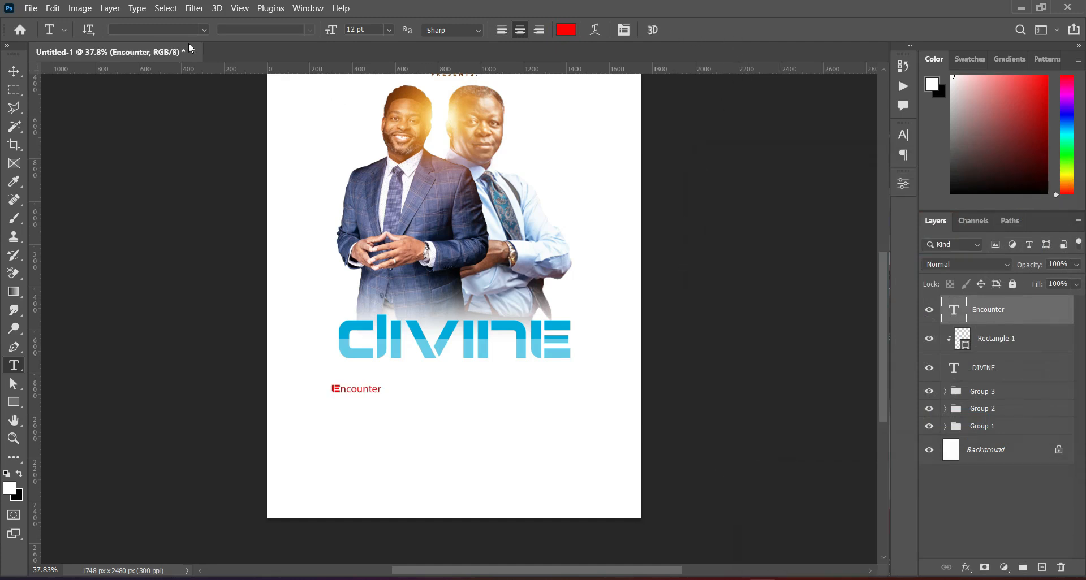
# Look up the font name in the Text.txt notes and set the Encounter text in Scriptina
pyautogui.hotkey('alt', 'Tab')
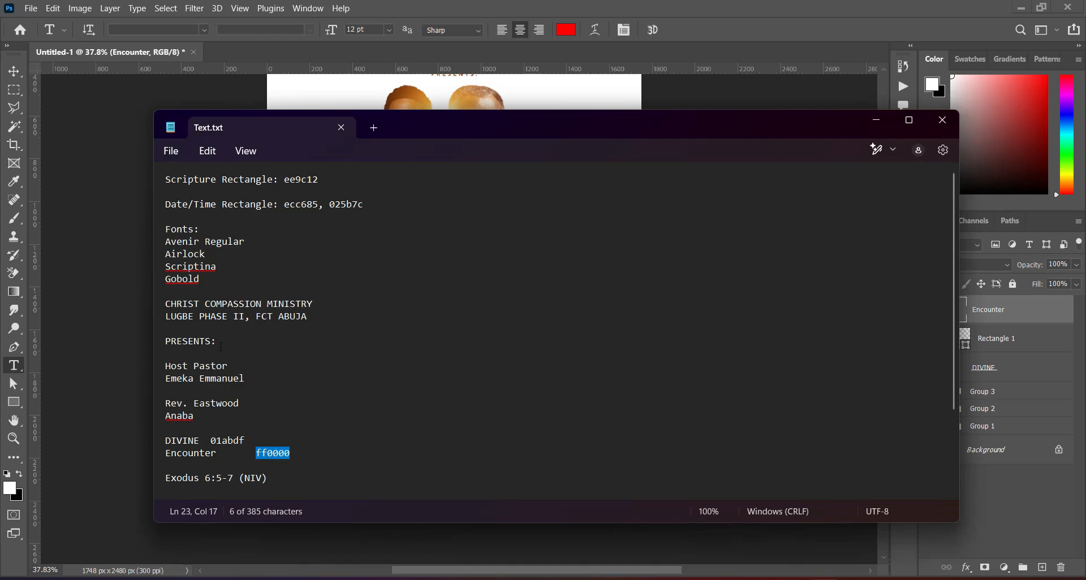
pyautogui.moveTo(166, 267); pyautogui.dragTo(217, 267)
pyautogui.hotkey('ctrl', 'c')
pyautogui.click(870, 123)
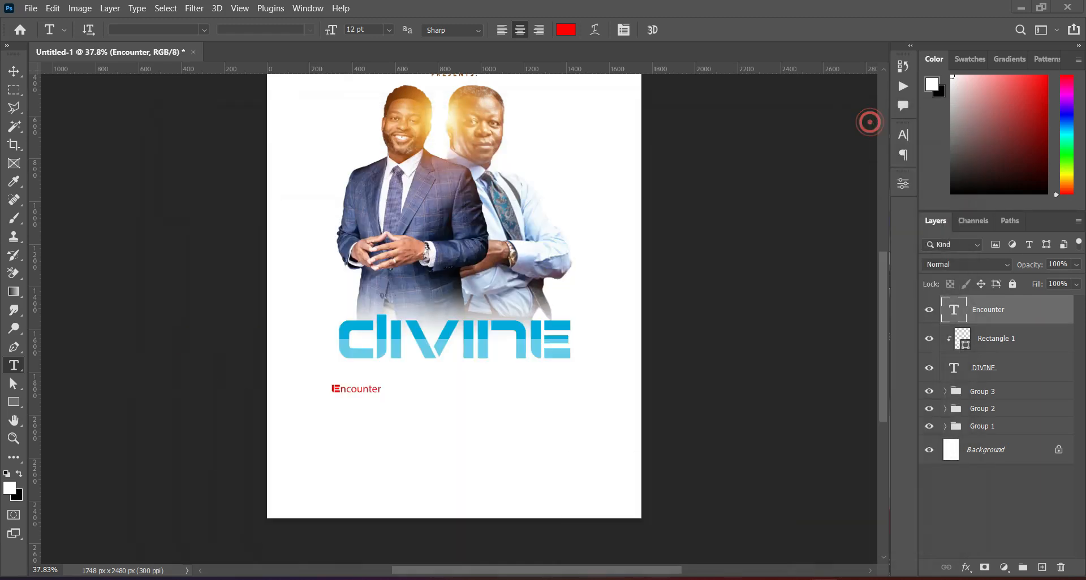
pyautogui.click(204, 30)
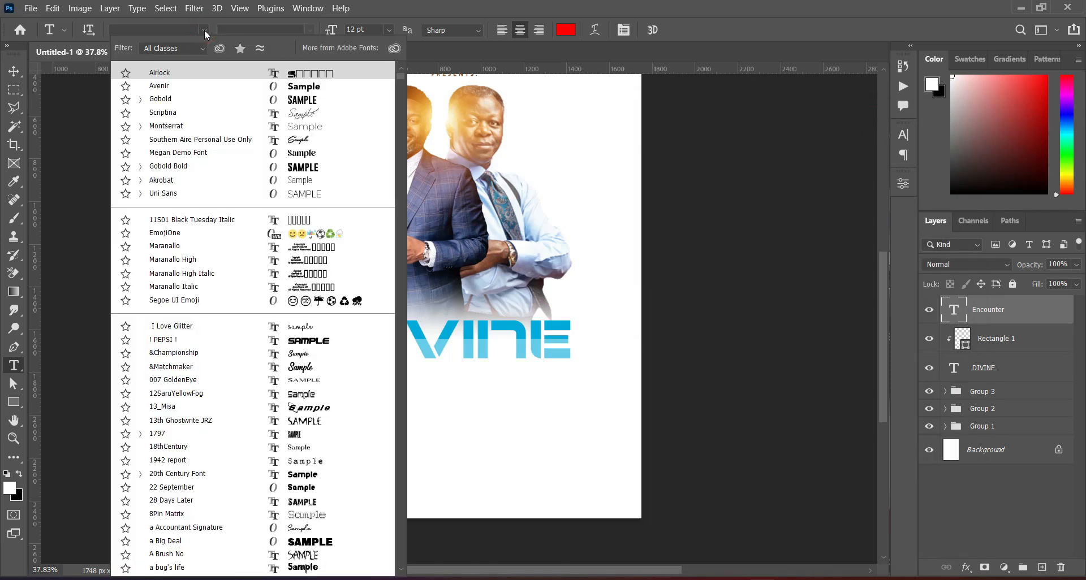
pyautogui.press('Down')
pyautogui.press('Down')
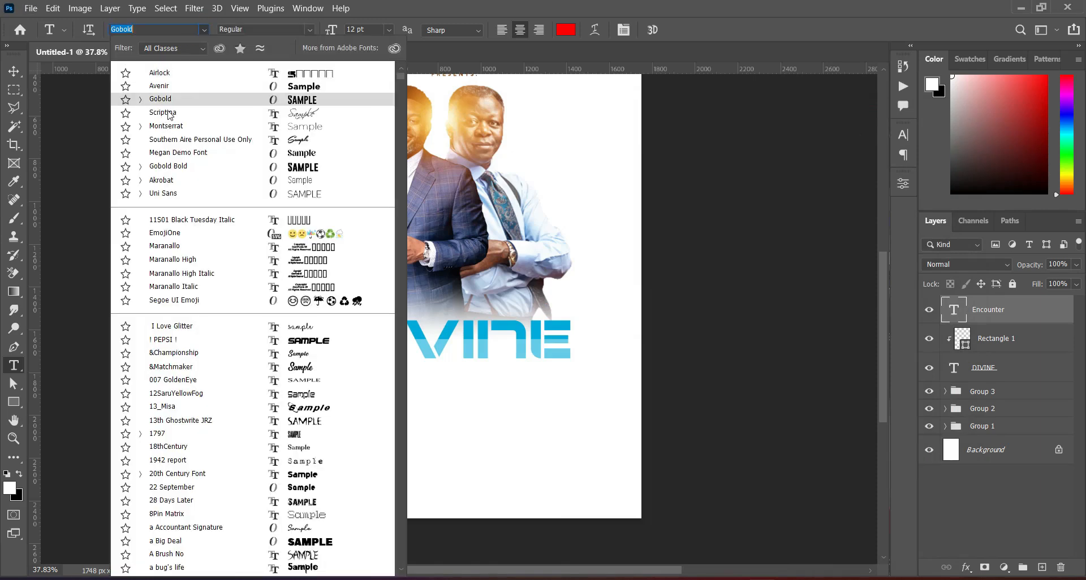
pyautogui.hotkey('ctrl', 'v')
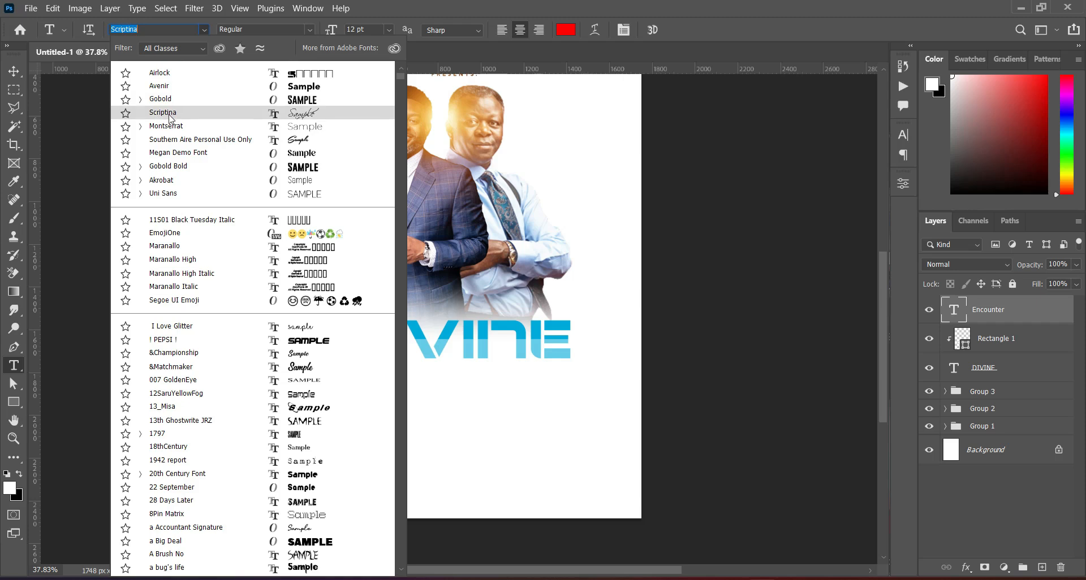
pyautogui.click(194, 116)
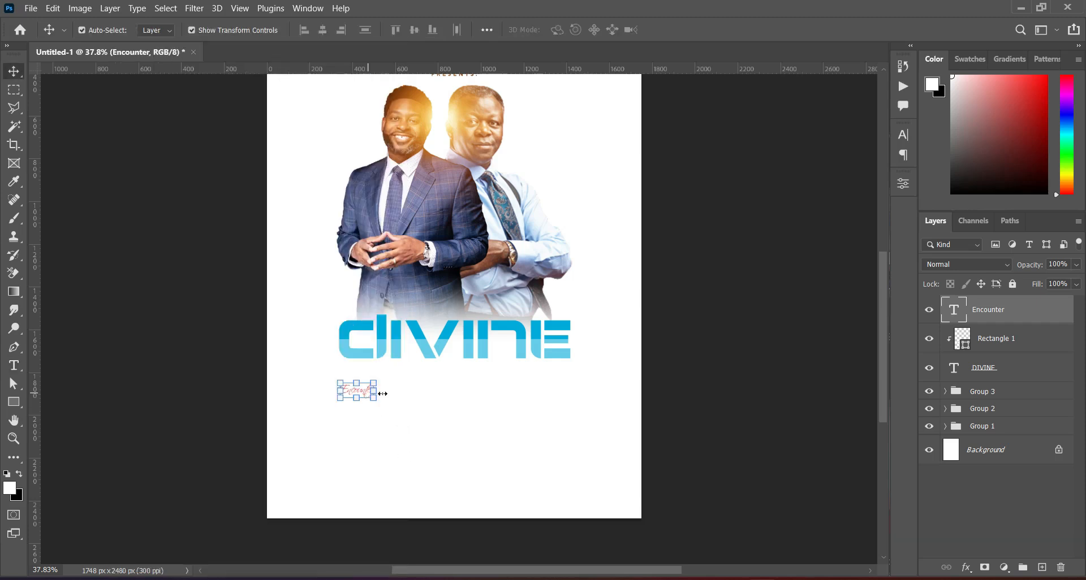
# Enlarge the Encounter text to about 643% and center it horizontally on the whole canvas
pyautogui.moveTo(374, 392); pyautogui.dragTo(576, 392)
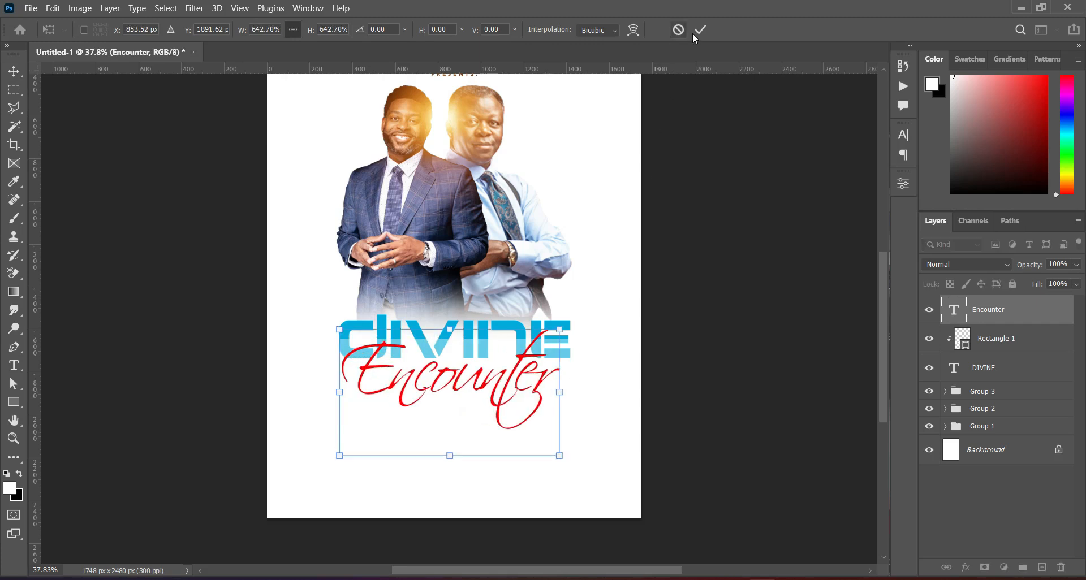
pyautogui.click(700, 30)
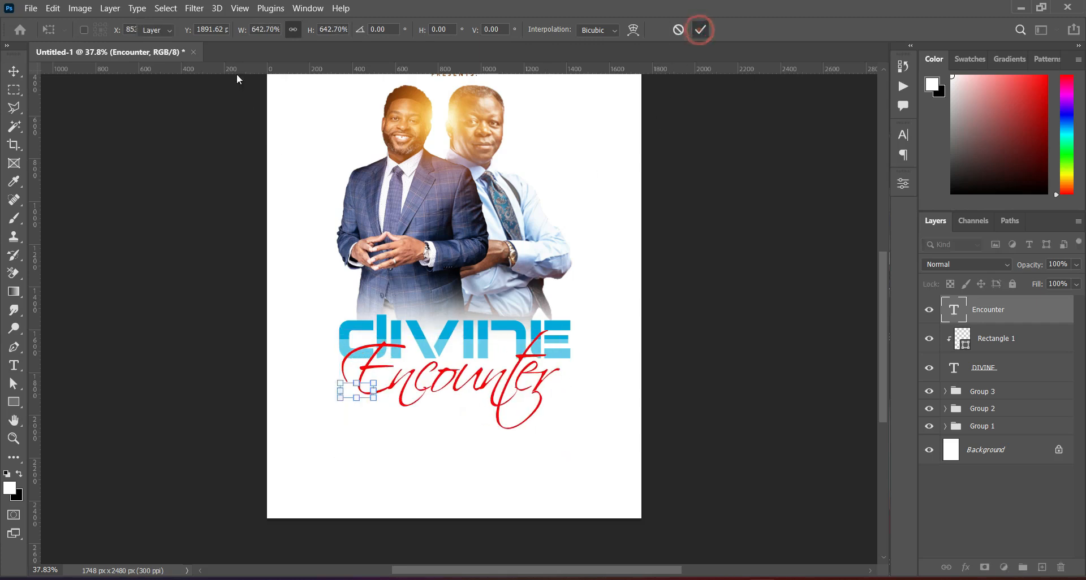
pyautogui.click(165, 9)
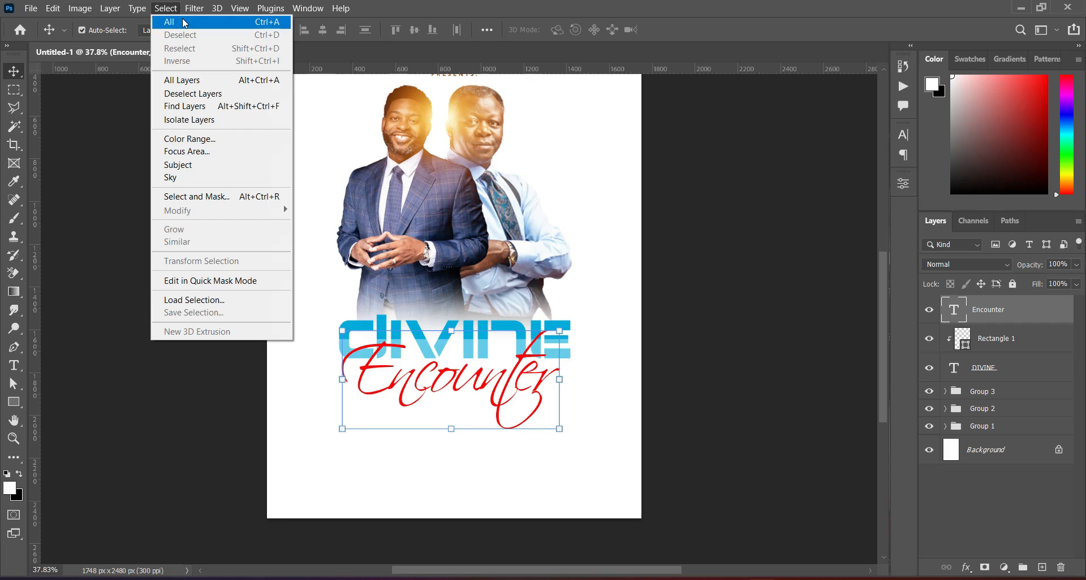
pyautogui.click(183, 23)
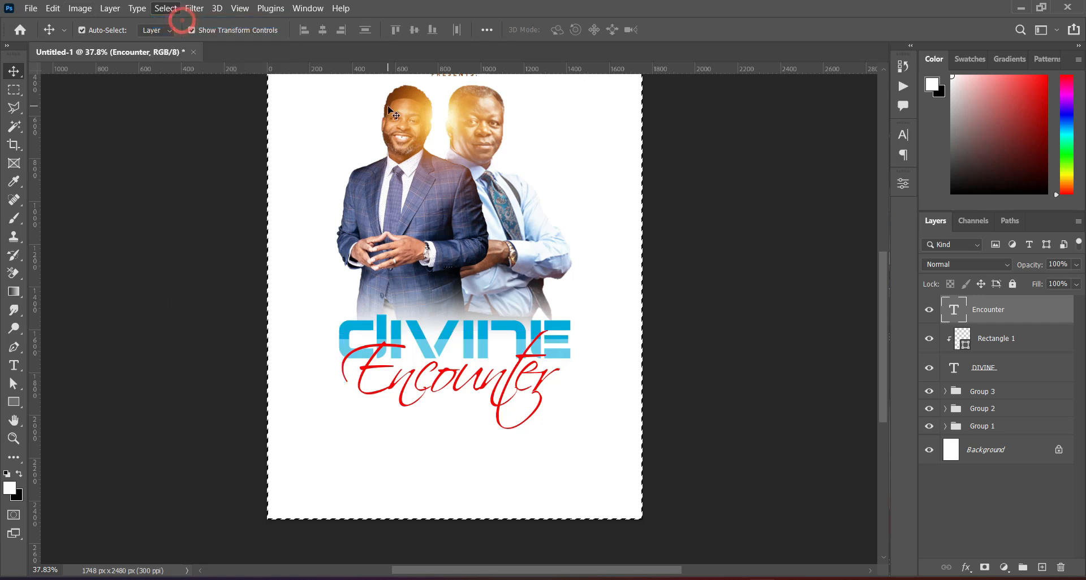
pyautogui.click(322, 34)
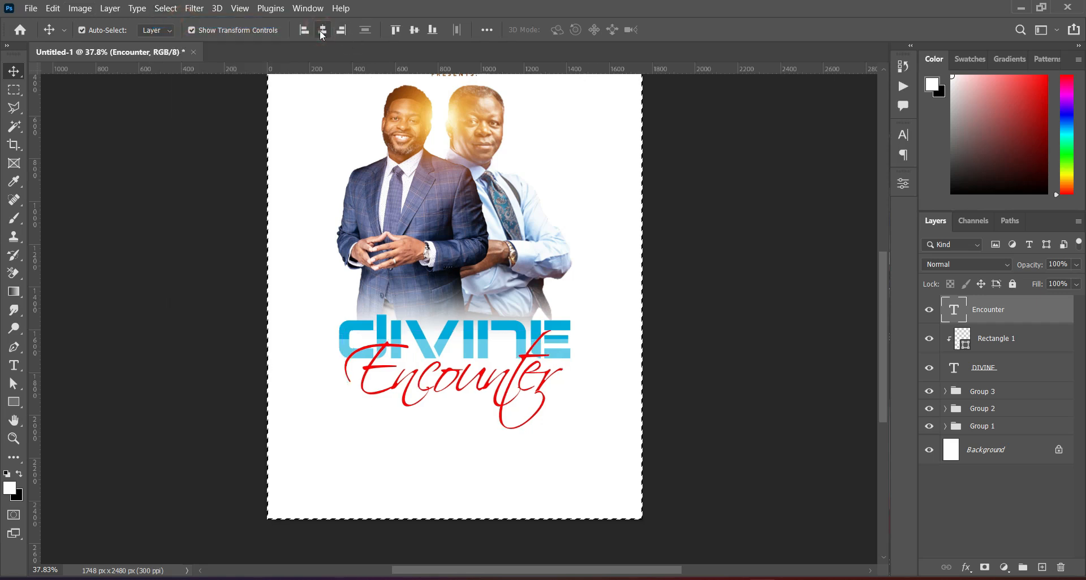
pyautogui.click(165, 8)
pyautogui.click(182, 36)
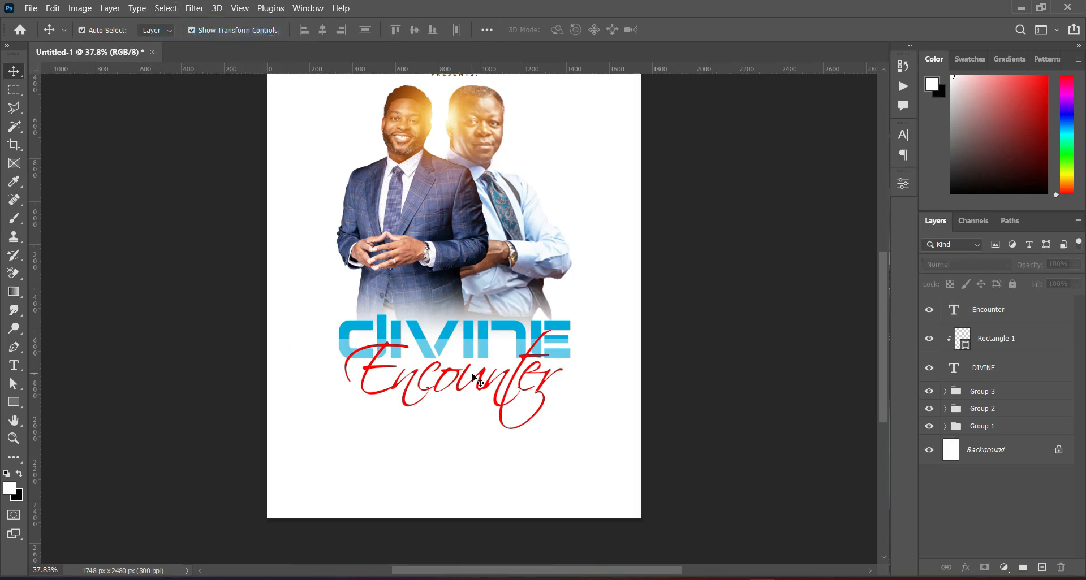
# Nudge the Encounter text down about 22 px below DIVINE and deselect it
pyautogui.click(450, 390)
pyautogui.press('Down')
pyautogui.press('Down')
pyautogui.press('Down')
pyautogui.press('Down')
pyautogui.press('Down')
pyautogui.press('Down')
pyautogui.press('Down')
pyautogui.press('Down')
pyautogui.press('Down')
pyautogui.press('Down')
pyautogui.press('Down')
pyautogui.press('Down')
pyautogui.press('Down')
pyautogui.press('Down')
pyautogui.press('Down')
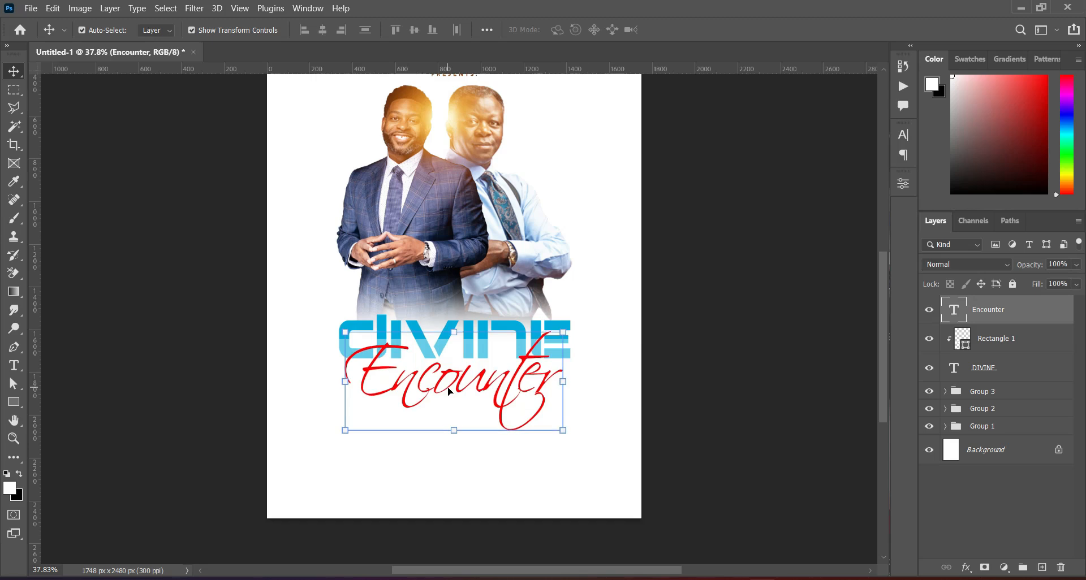
pyautogui.press('Down')
pyautogui.press('Down')
pyautogui.press('Down')
pyautogui.press('Down')
pyautogui.press('Down')
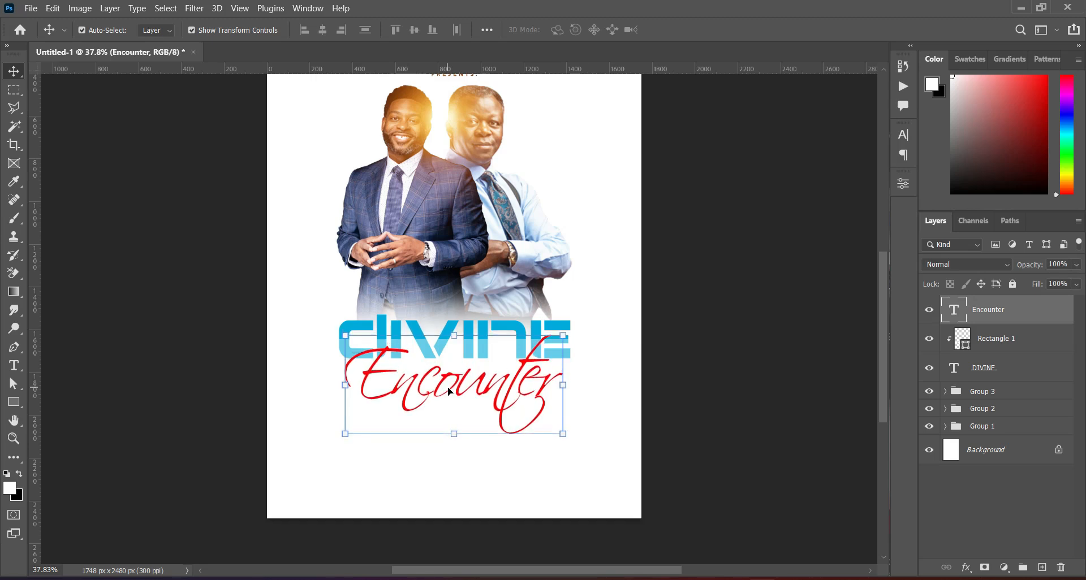
pyautogui.press('Down')
pyautogui.press('Down')
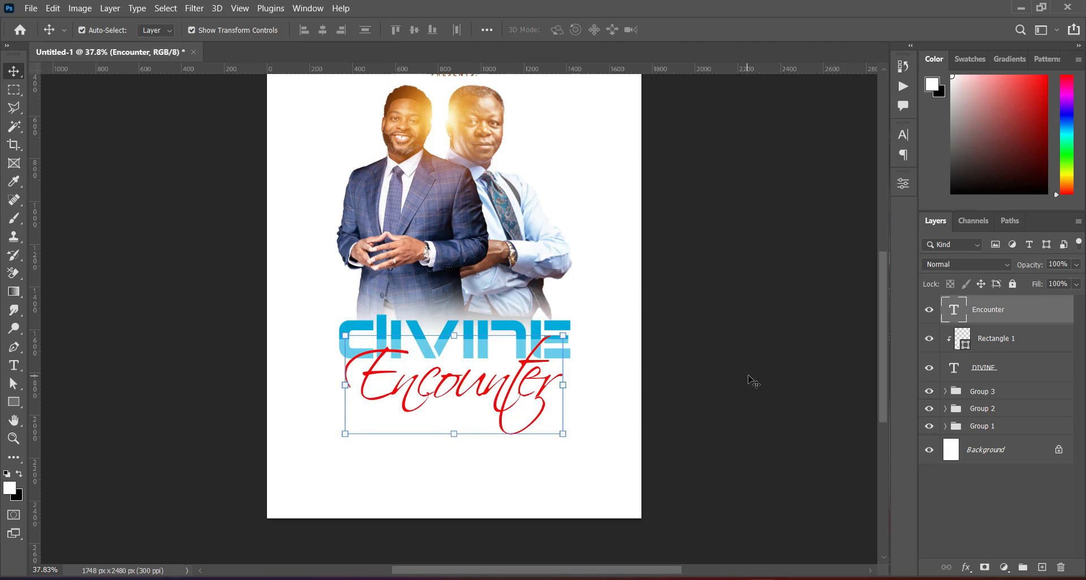
pyautogui.click(747, 380)
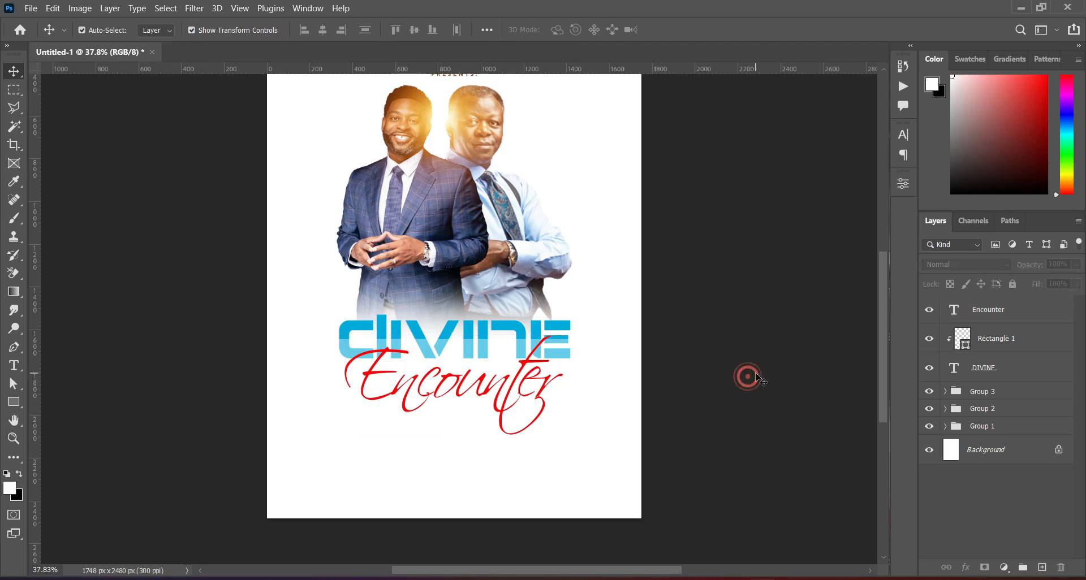
# Draw a white rectangle about 305 px by 60 px just beneath the middle of the Encounter text
pyautogui.click(12, 402)
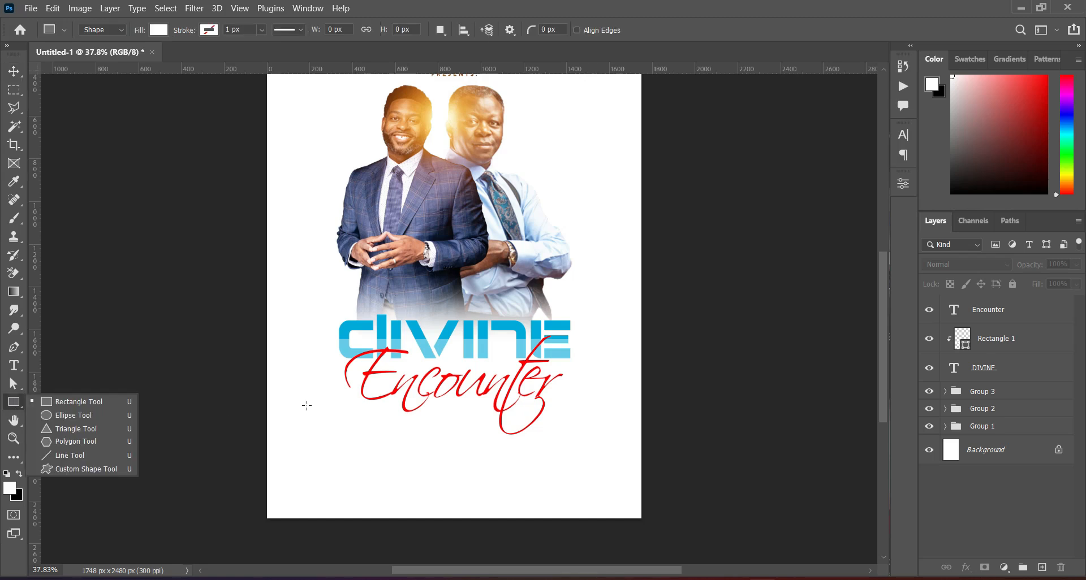
pyautogui.moveTo(425, 405); pyautogui.dragTo(490, 419)
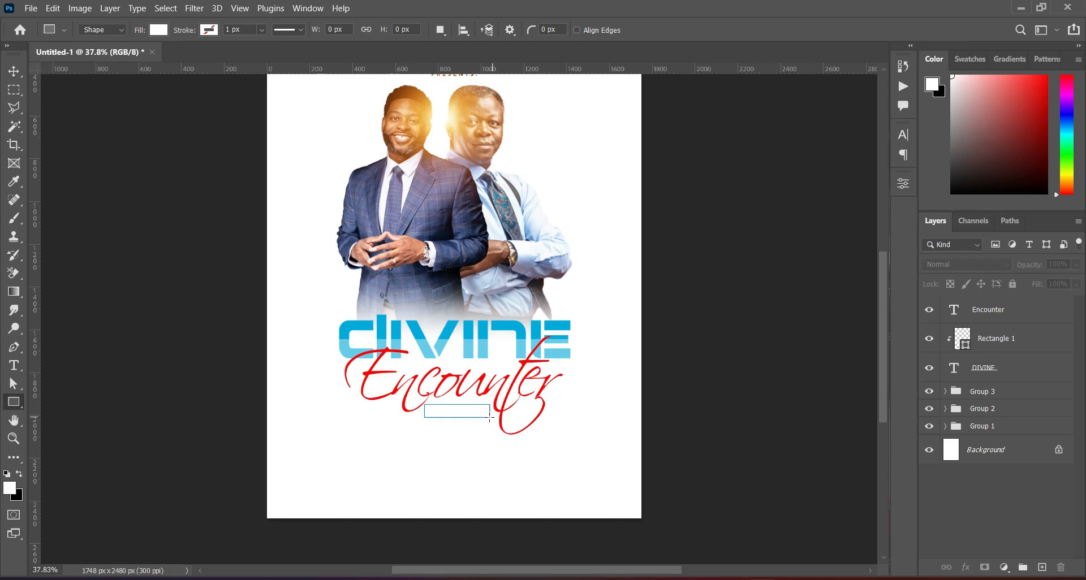
pyautogui.click(14, 73)
# Copy the Scripture Rectangle colour from the Text.txt notes and fill the rectangle beneath Encounter with ee9c12
pyautogui.hotkey('alt', 'Tab')
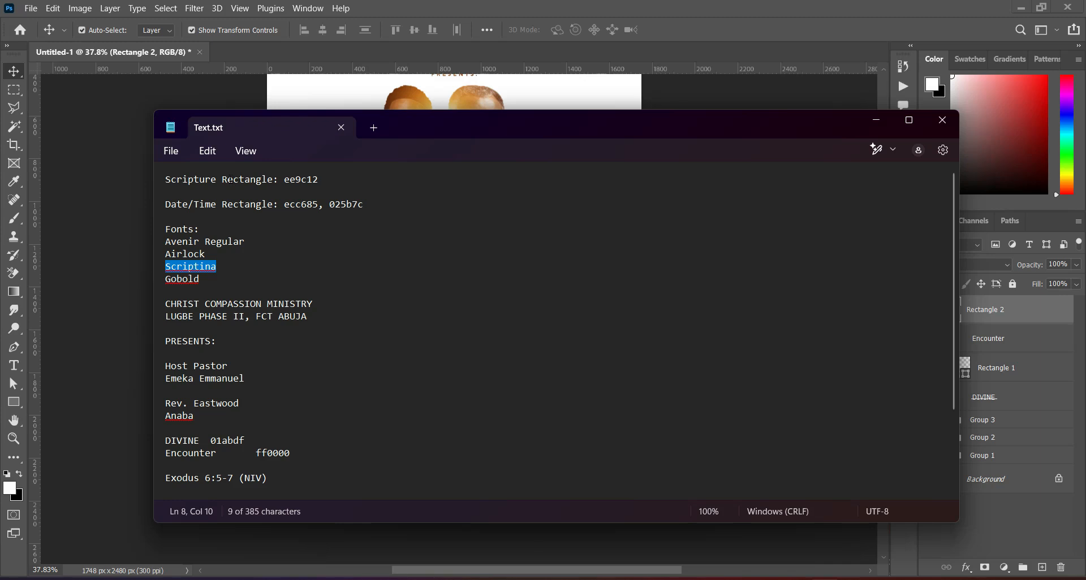
pyautogui.moveTo(283, 180); pyautogui.dragTo(319, 180)
pyautogui.hotkey('ctrl', 'c')
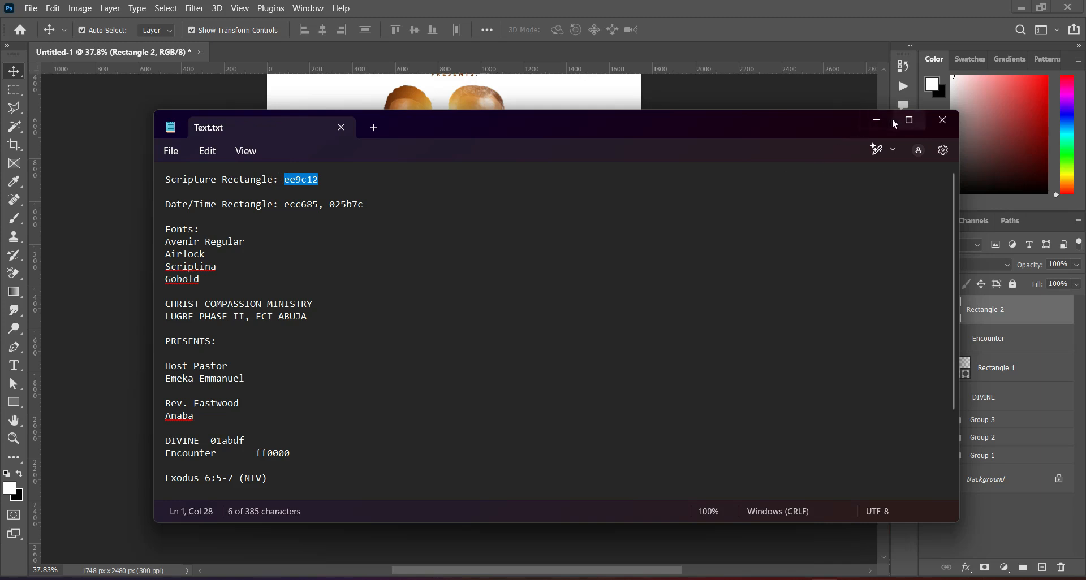
pyautogui.click(876, 120)
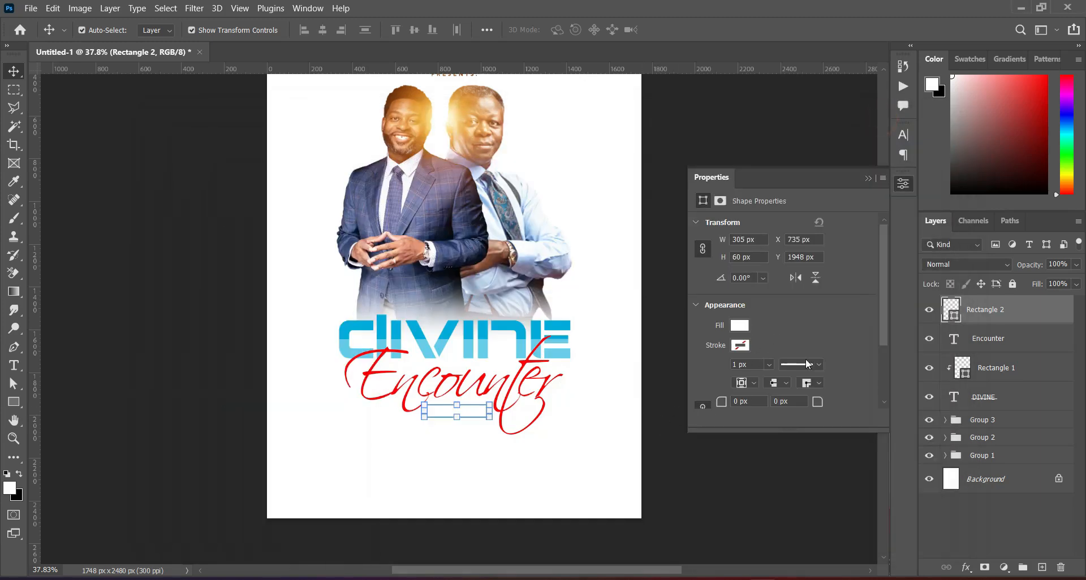
pyautogui.doubleClick(954, 318)
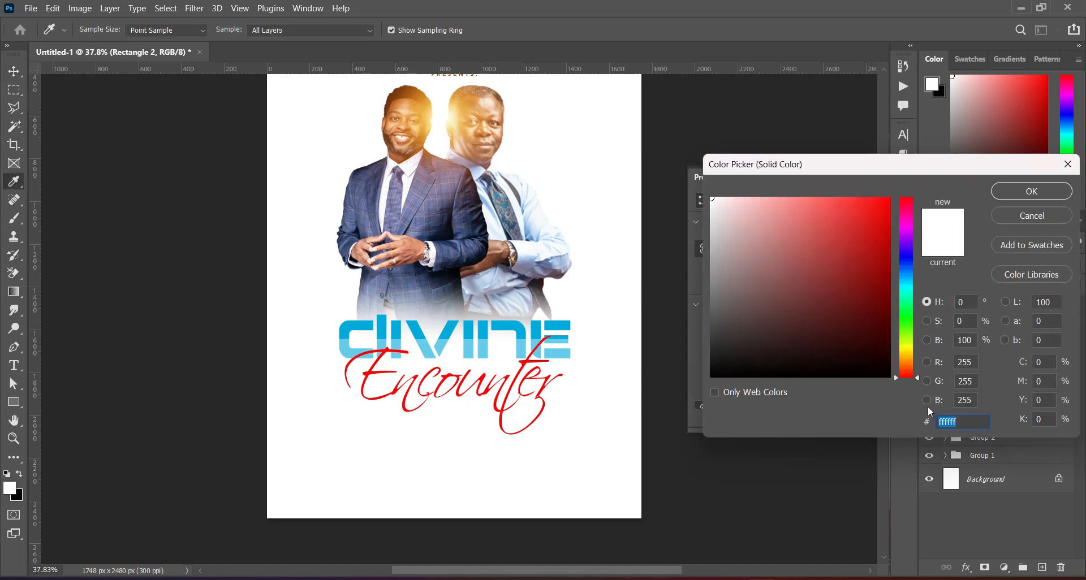
pyautogui.rightClick(943, 422)
pyautogui.click(928, 290)
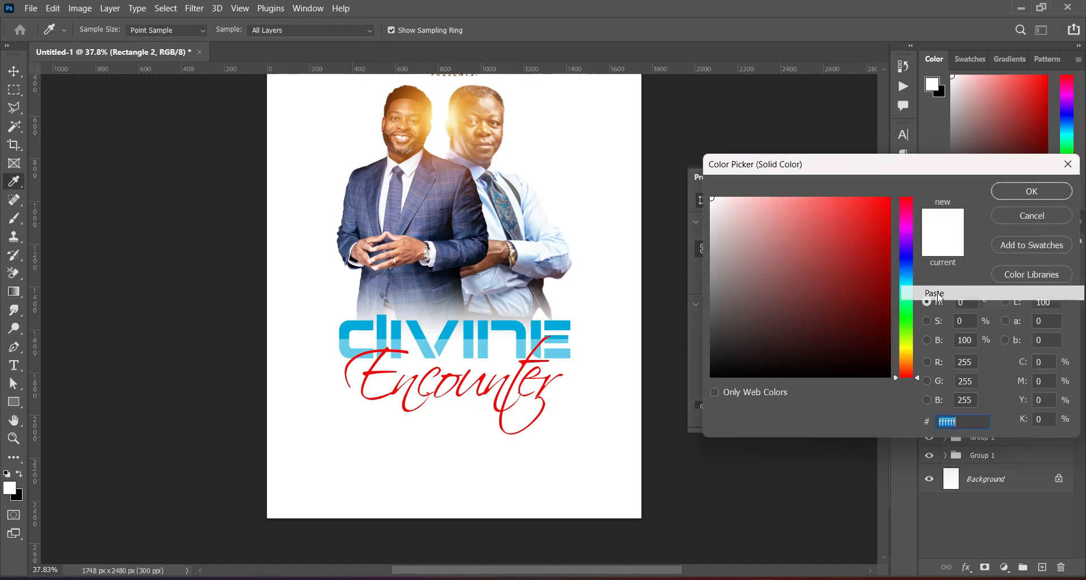
pyautogui.click(1036, 192)
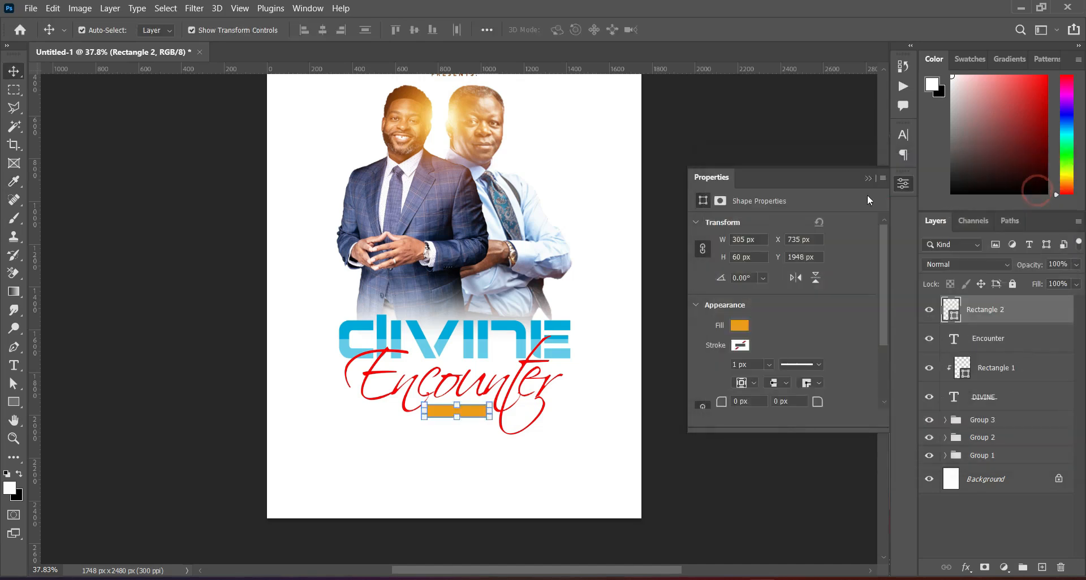
pyautogui.click(871, 178)
# Copy the scripture reference from the Text.txt notes and add it below the title as Avenir text reading Exodus 6:5-7 (NIV)
pyautogui.scroll(2, 398, 416)
pyautogui.hotkey('alt', 'Tab')
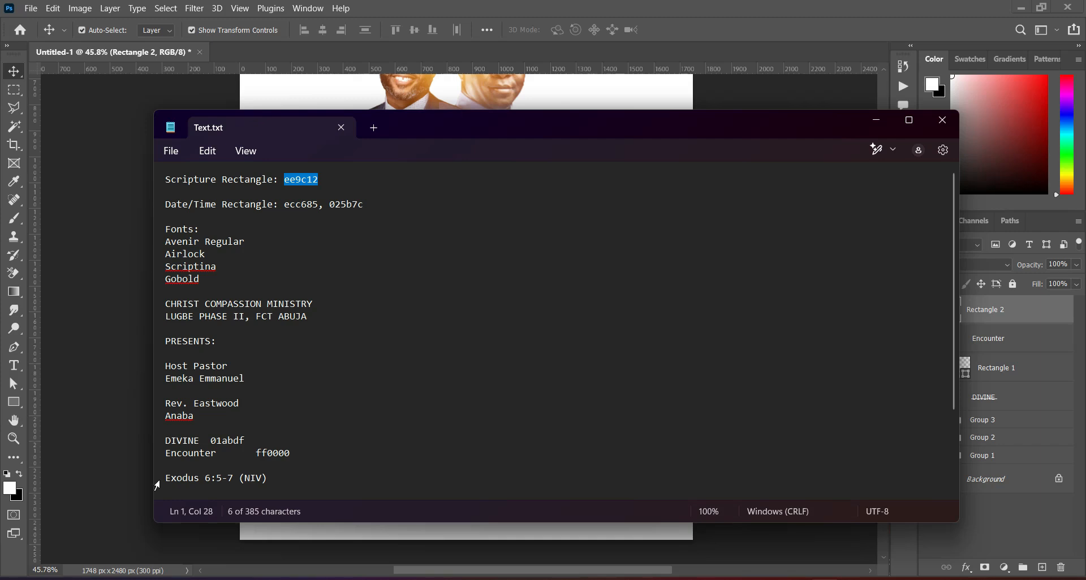
pyautogui.moveTo(166, 479); pyautogui.dragTo(273, 481)
pyautogui.hotkey('ctrl', 'c')
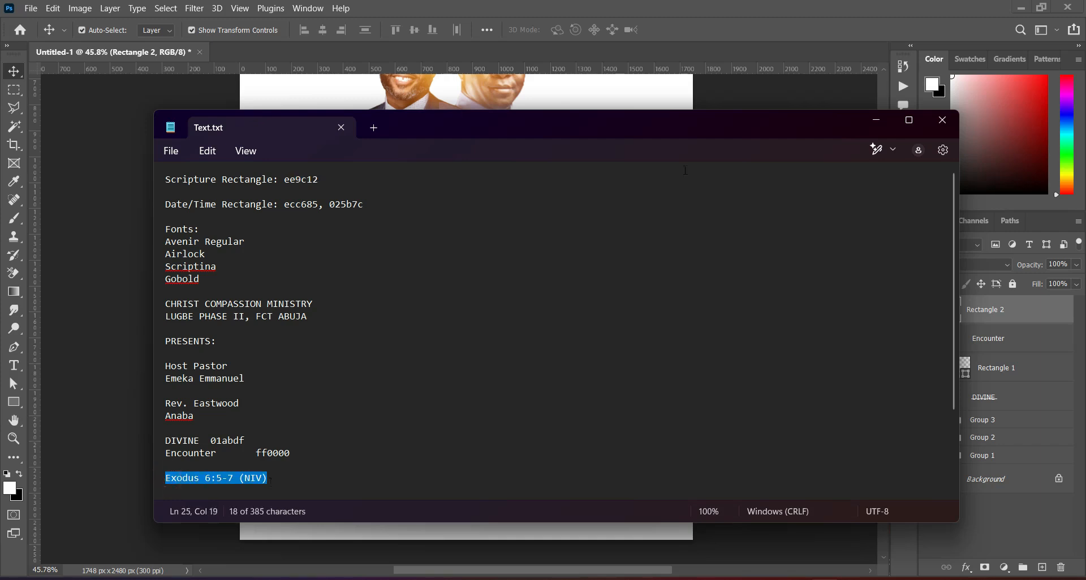
pyautogui.click(874, 119)
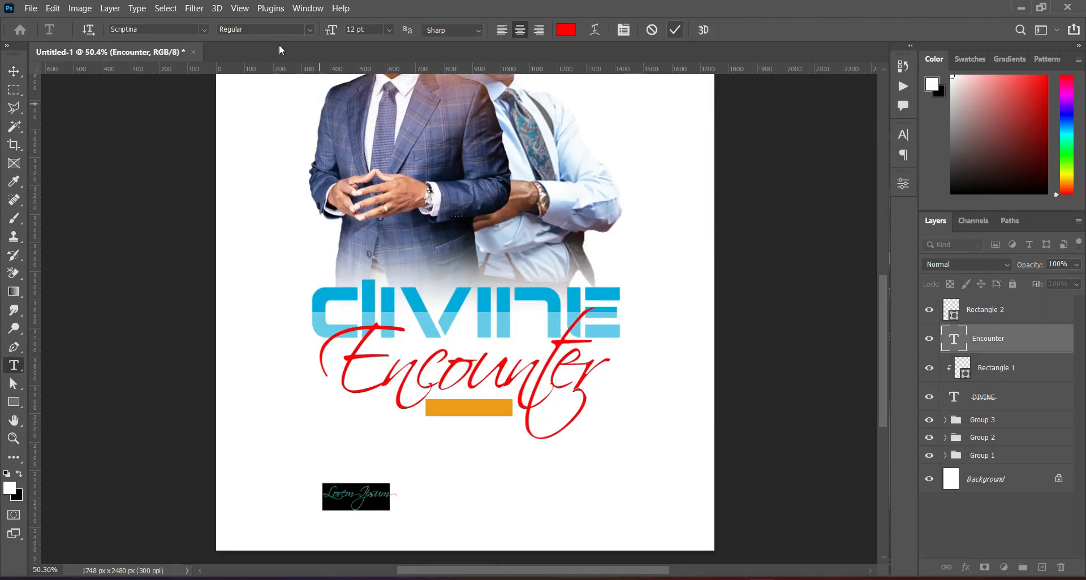
pyautogui.click(204, 29)
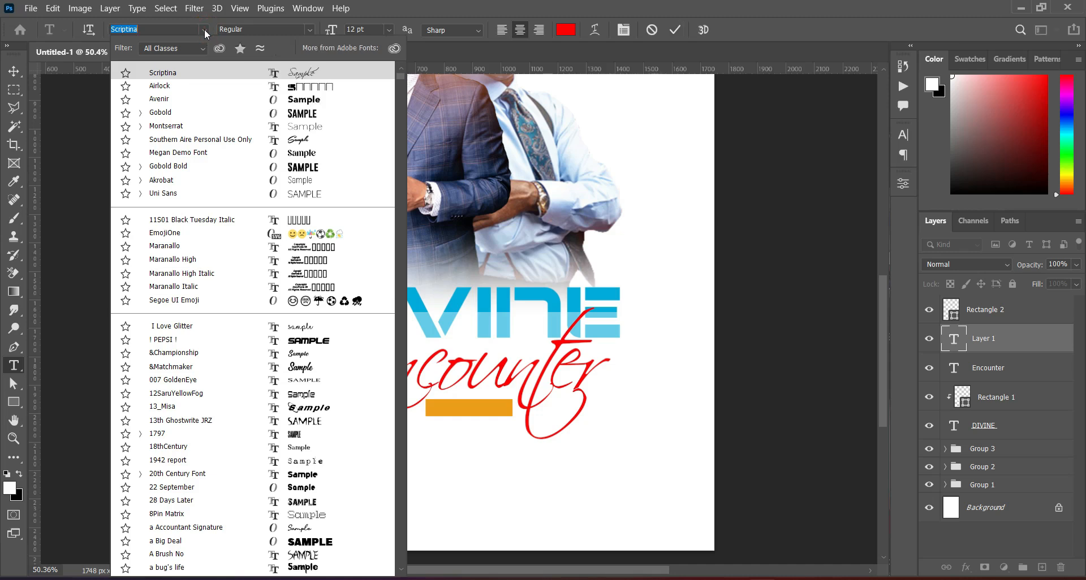
pyautogui.click(160, 99)
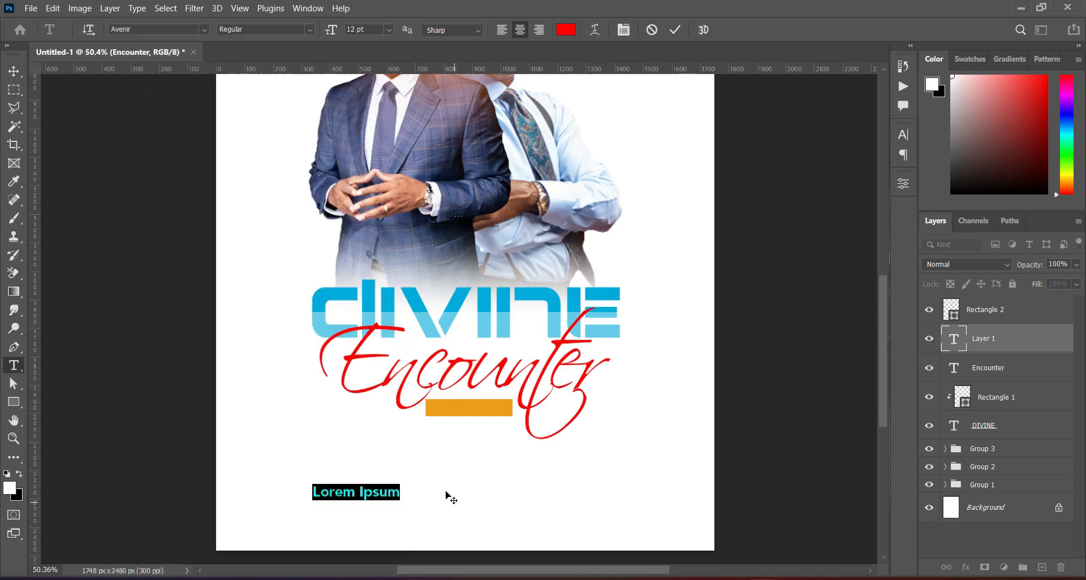
pyautogui.hotkey('ctrl', 'v')
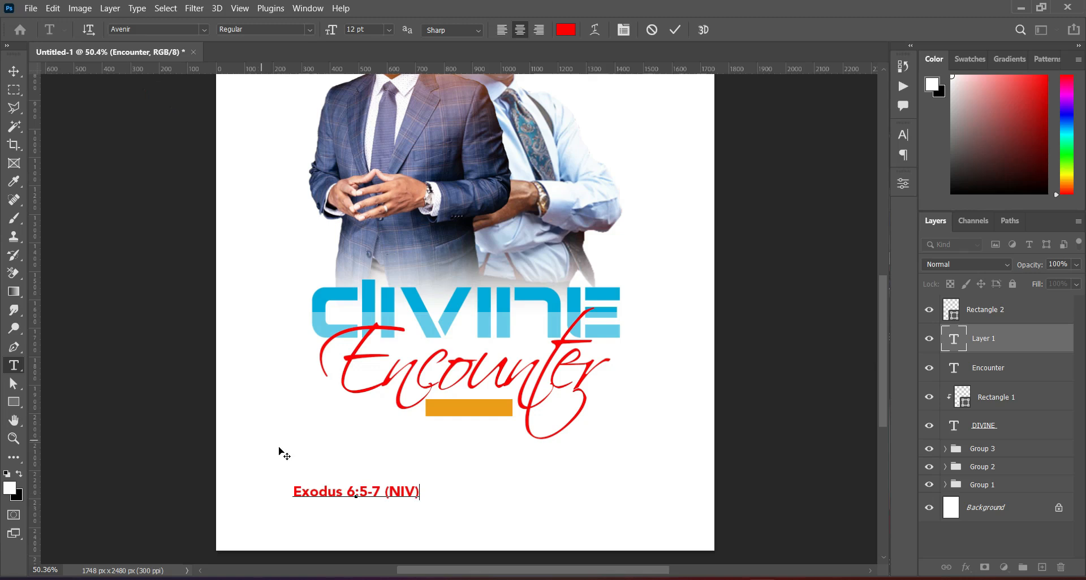
pyautogui.click(677, 31)
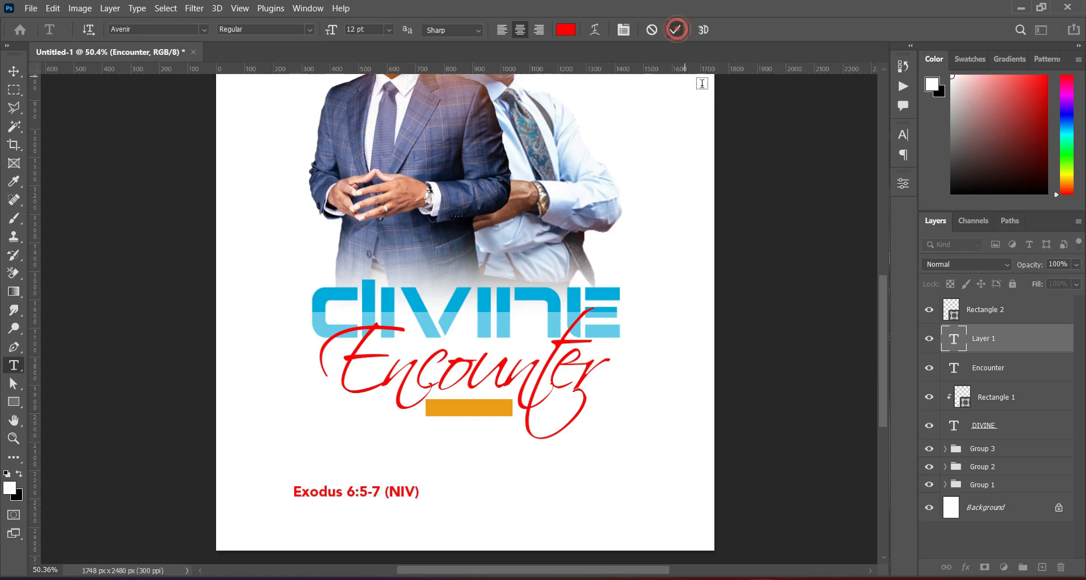
# Set the colour of the scripture text to black (000000)
pyautogui.click(561, 31)
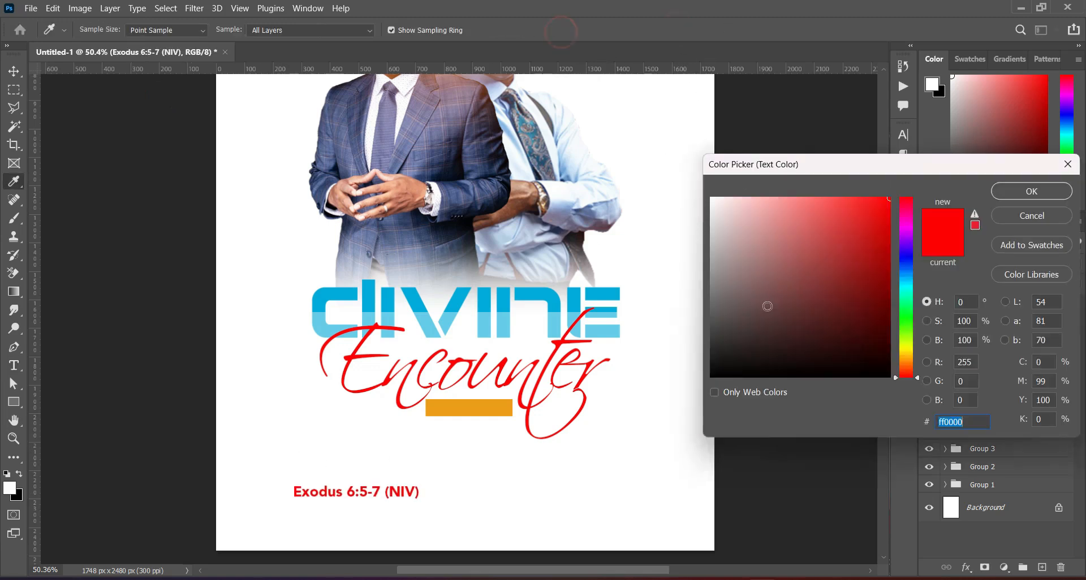
pyautogui.write('000000')
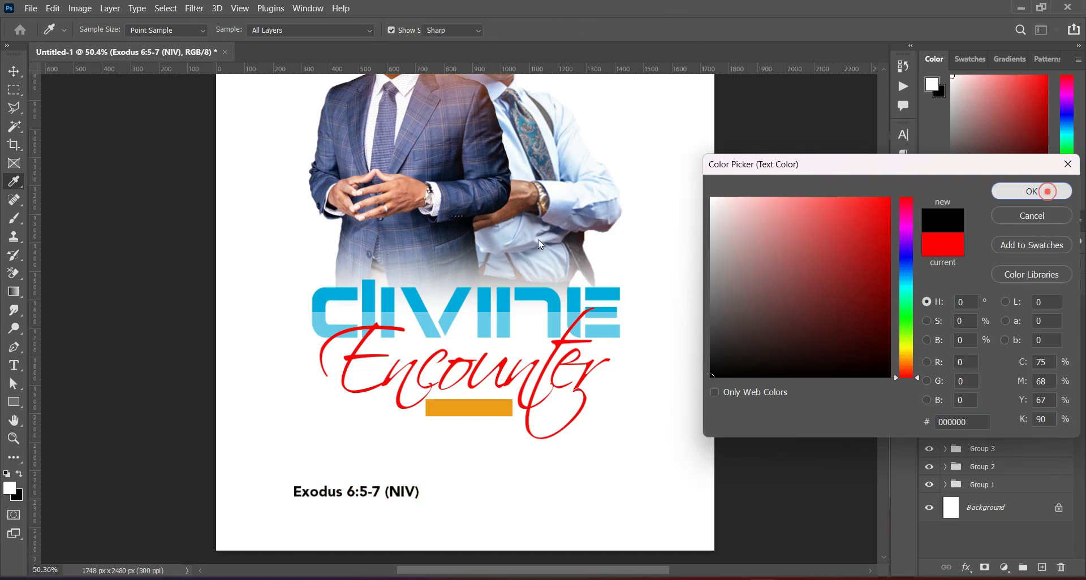
pyautogui.click(1048, 191)
# Shrink the scripture text to fit inside the orange rectangle and move its layer above the rectangle layer
pyautogui.click(22, 71)
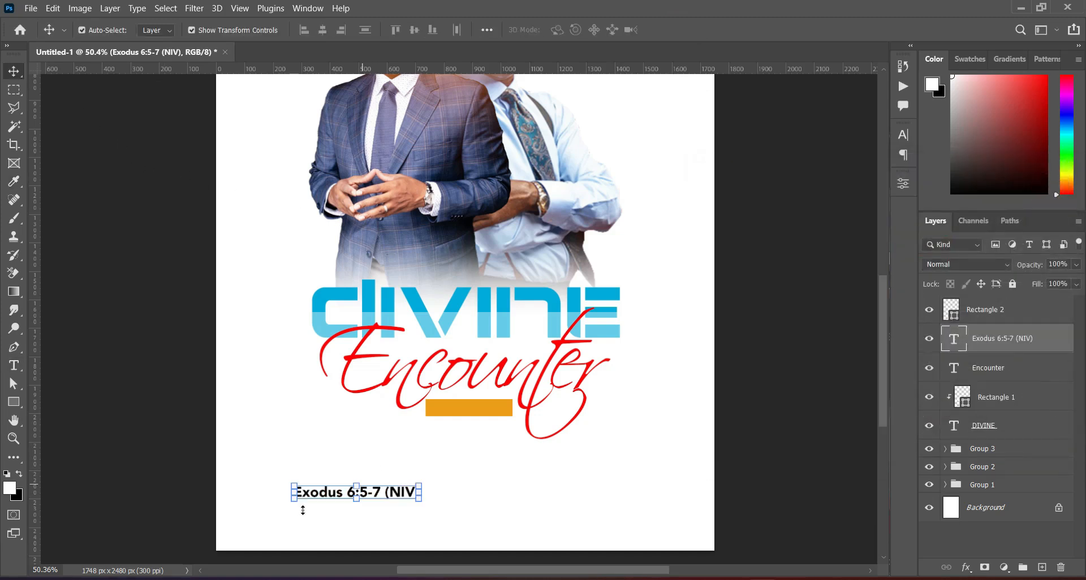
pyautogui.moveTo(292, 493); pyautogui.dragTo(459, 412)
pyautogui.moveTo(1002, 340); pyautogui.dragTo(996, 298)
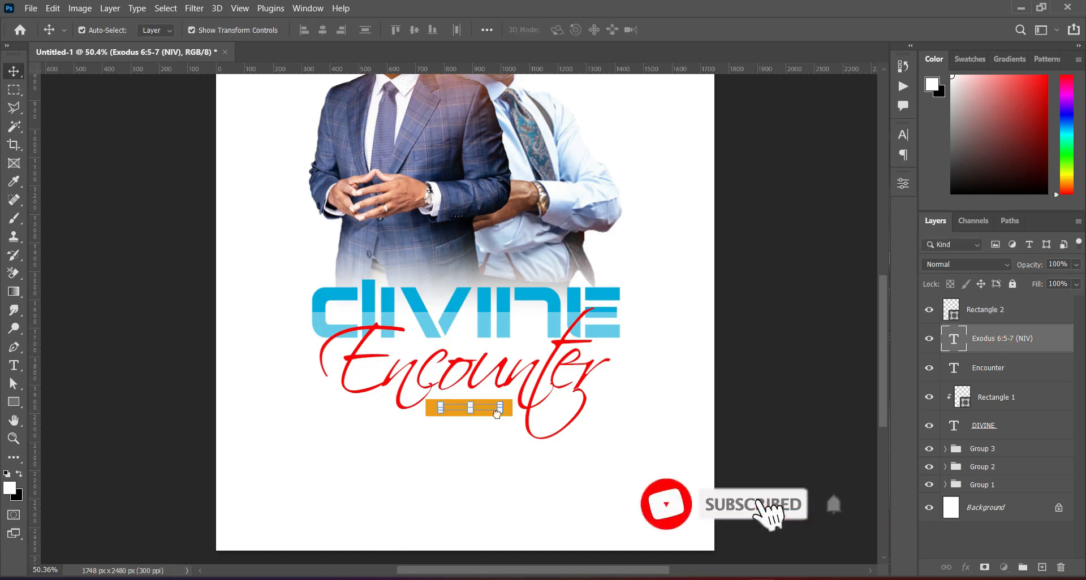
pyautogui.moveTo(501, 411); pyautogui.dragTo(506, 414)
pyautogui.click(700, 29)
# Copy the event day 28TH from the Text.txt notes and return to the flyer
pyautogui.moveTo(882, 349); pyautogui.dragTo(883, 361)
pyautogui.hotkey('alt', 'Tab')
pyautogui.scroll(-3, 554, 328)
pyautogui.moveTo(165, 405); pyautogui.dragTo(190, 405)
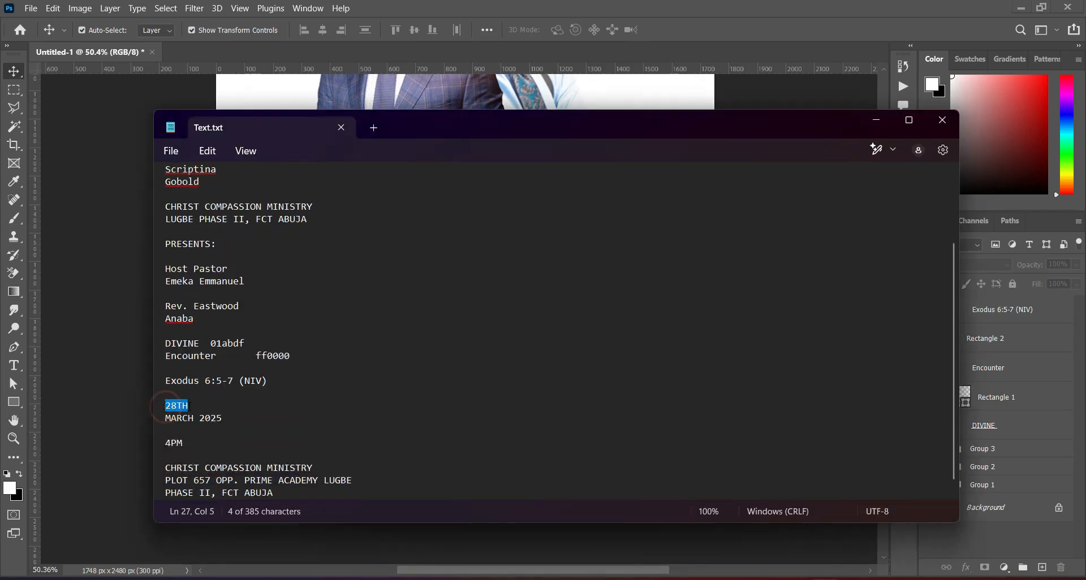
pyautogui.click(881, 118)
pyautogui.click(10, 369)
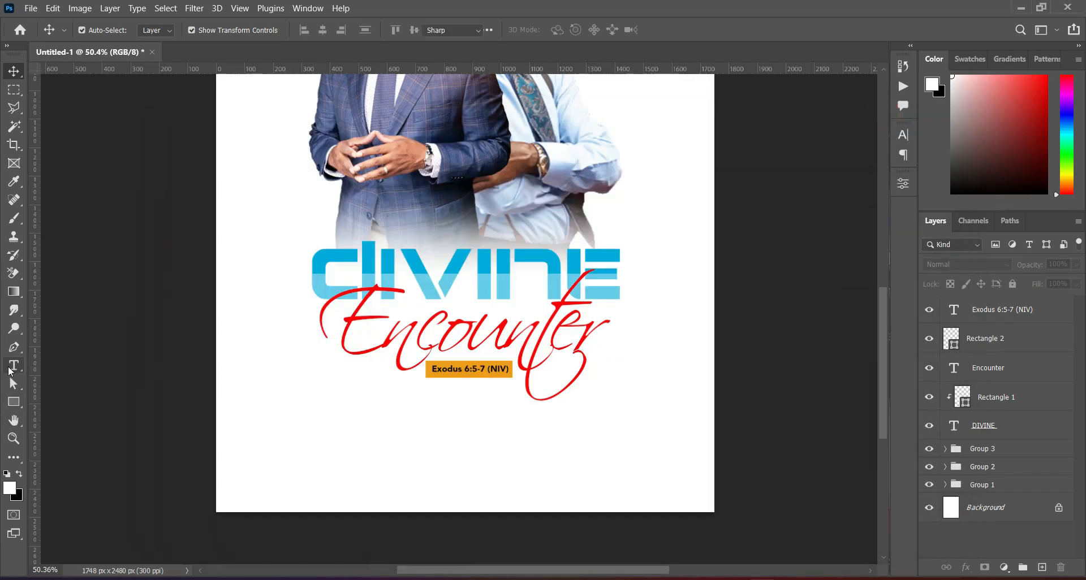
# Place the date calendar icon from the project folder, shrunk to a small icon below and to the left of the Encounter title
pyautogui.click(492, 577)
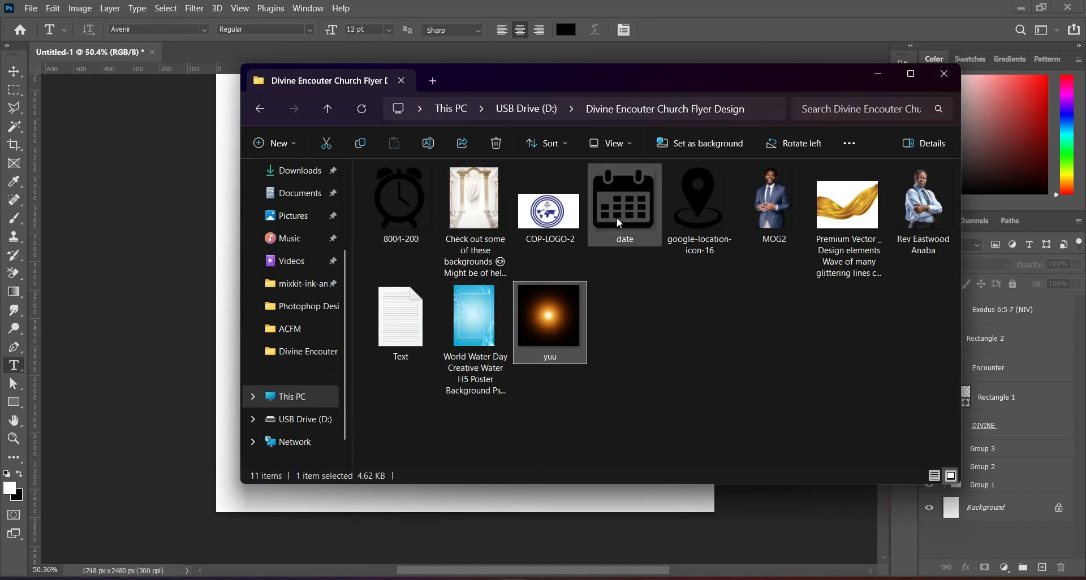
pyautogui.click(630, 188)
pyautogui.moveTo(624, 186); pyautogui.dragTo(591, 239)
pyautogui.moveTo(713, 293); pyautogui.dragTo(287, 425)
pyautogui.click(701, 30)
pyautogui.press('t')
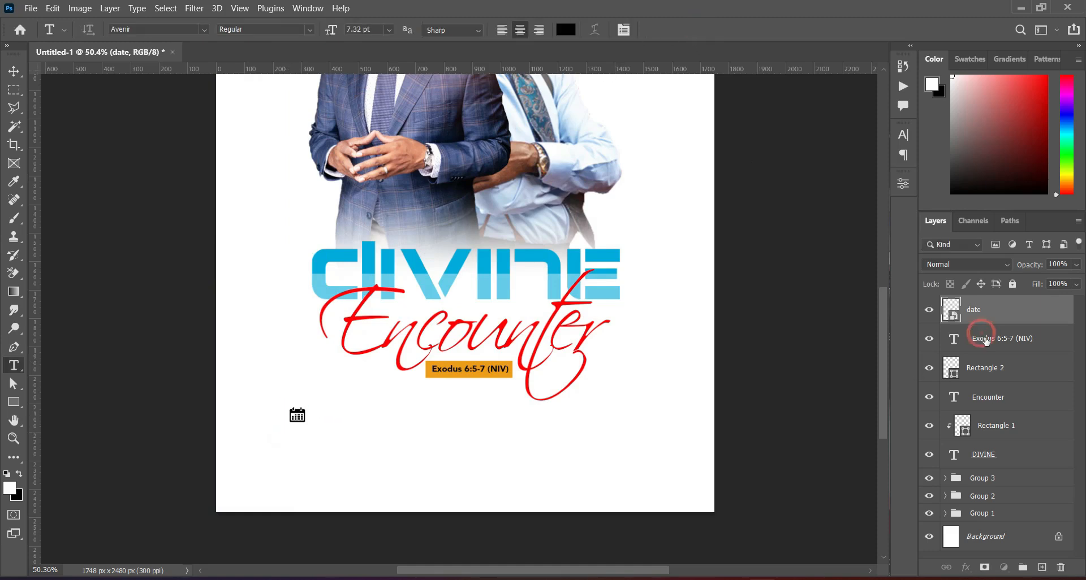
# Draw a white rectangle about 467 px by 240 px around the calendar icon, layered beneath the icon
pyautogui.click(987, 339)
pyautogui.click(14, 401)
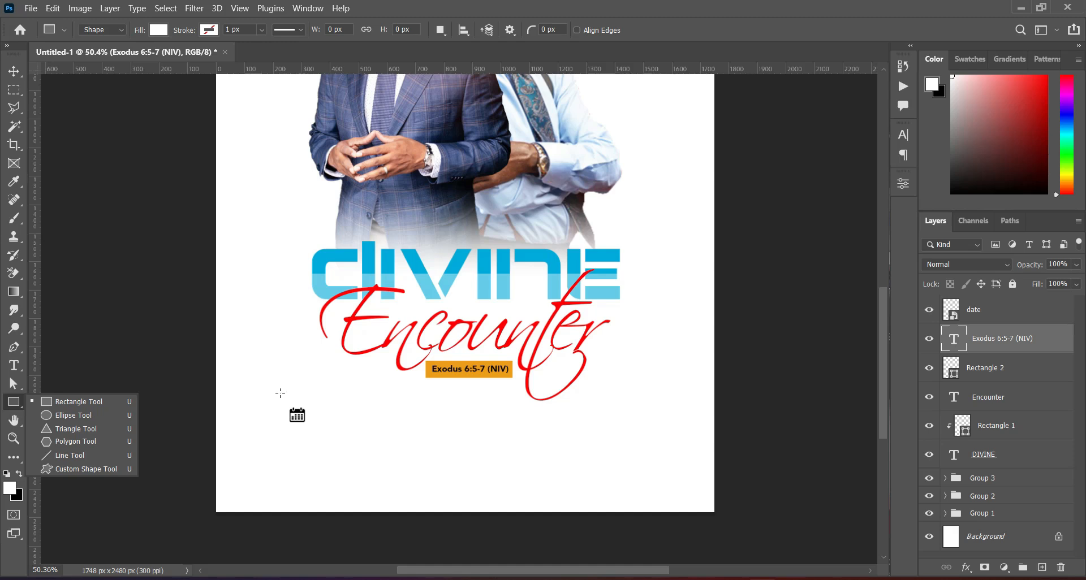
pyautogui.click(280, 393)
pyautogui.moveTo(280, 392); pyautogui.dragTo(413, 461)
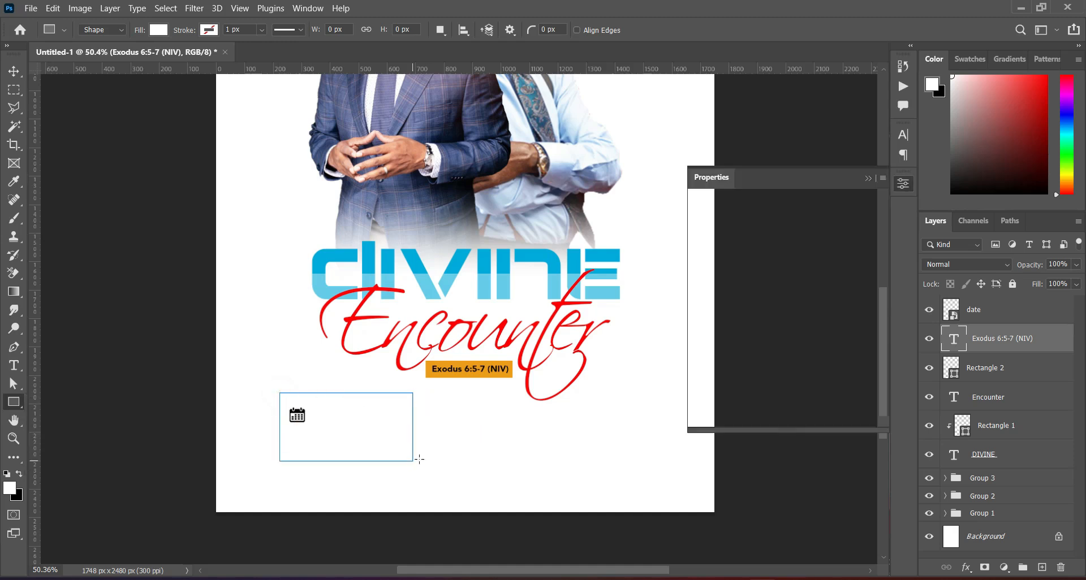
pyautogui.press('v')
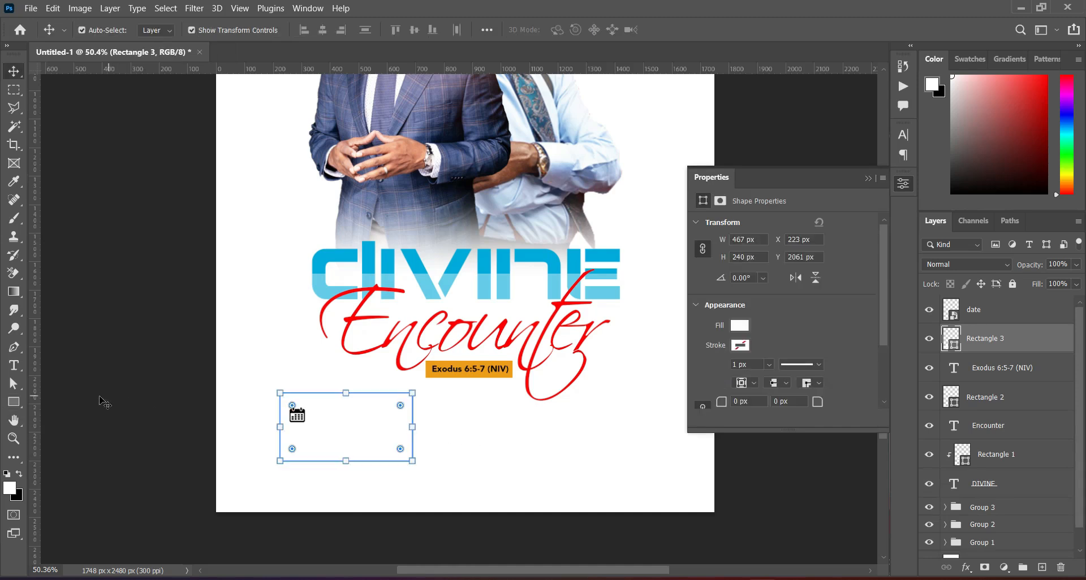
# Add the copied text 28TH in Avenir to the right of the calendar icon
pyautogui.press('t')
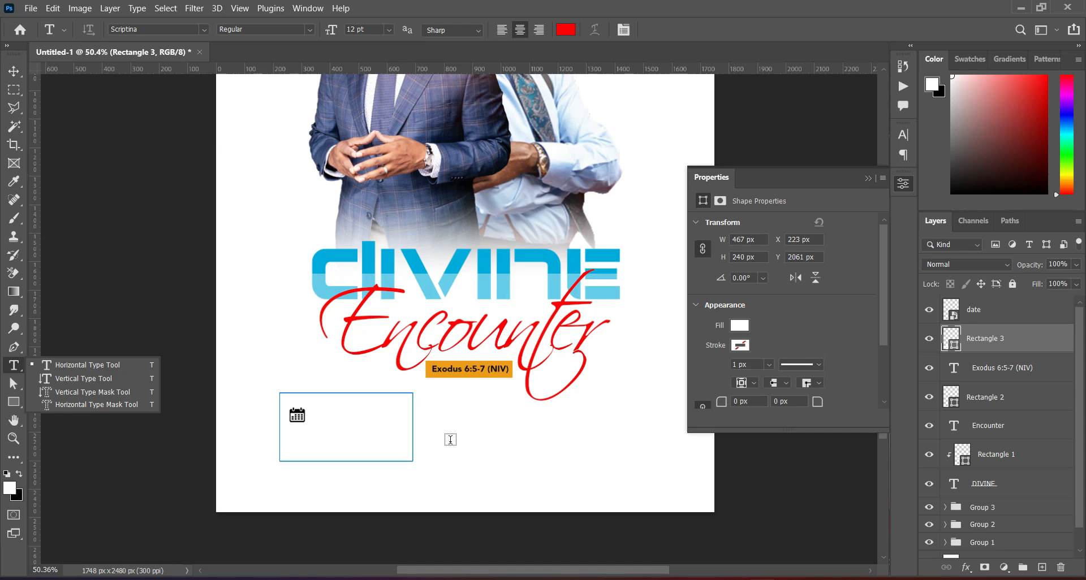
pyautogui.click(440, 439)
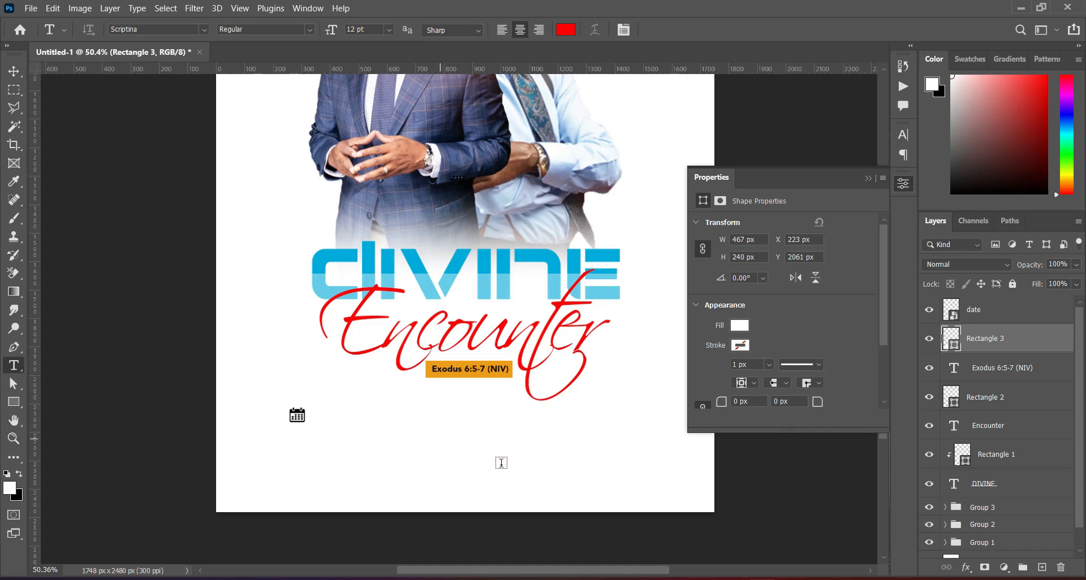
pyautogui.click(402, 438)
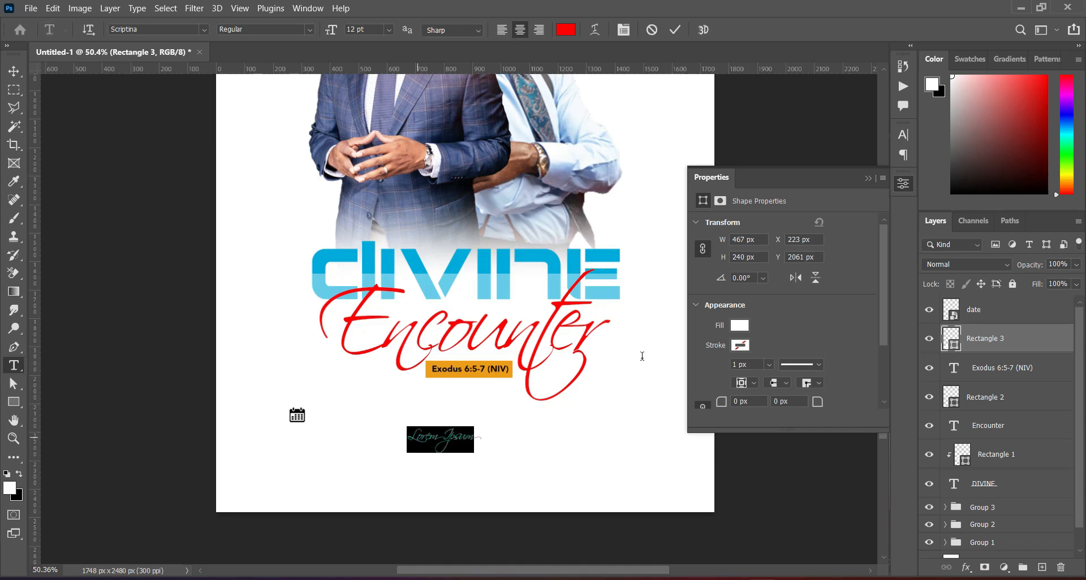
pyautogui.click(202, 28)
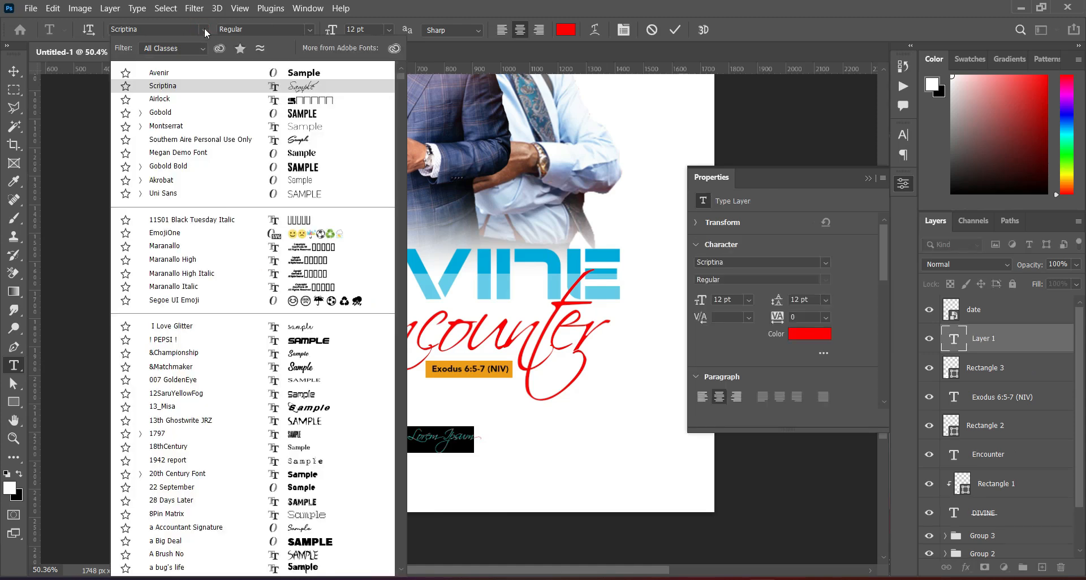
pyautogui.click(160, 74)
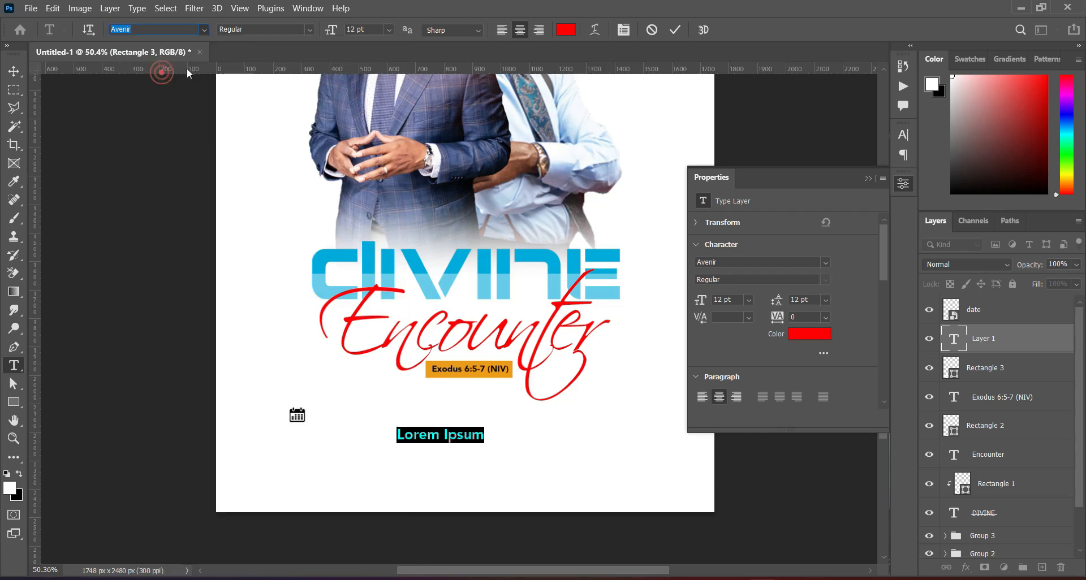
pyautogui.hotkey('ctrl', 'v')
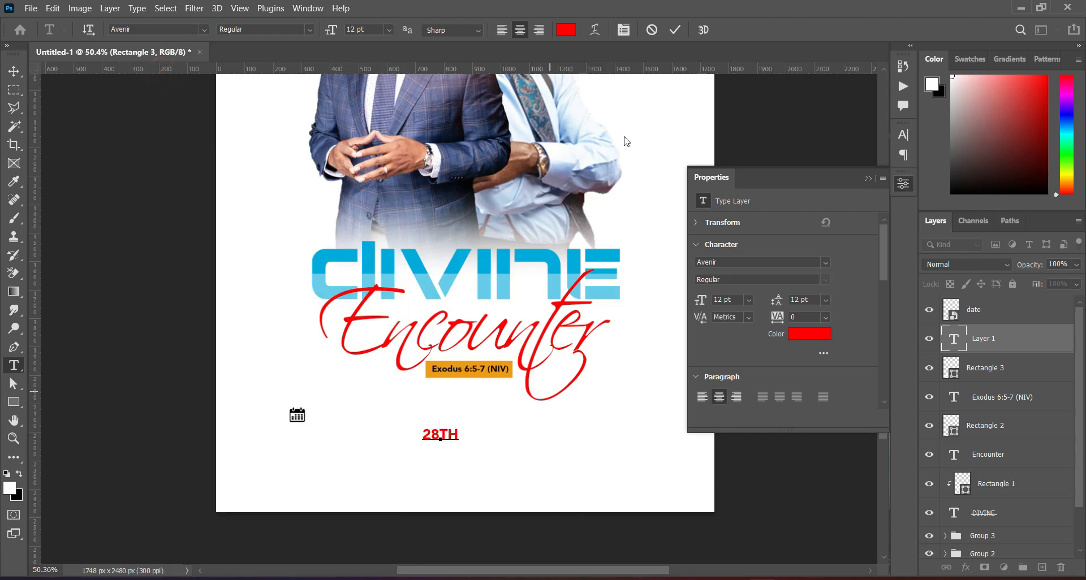
pyautogui.click(675, 30)
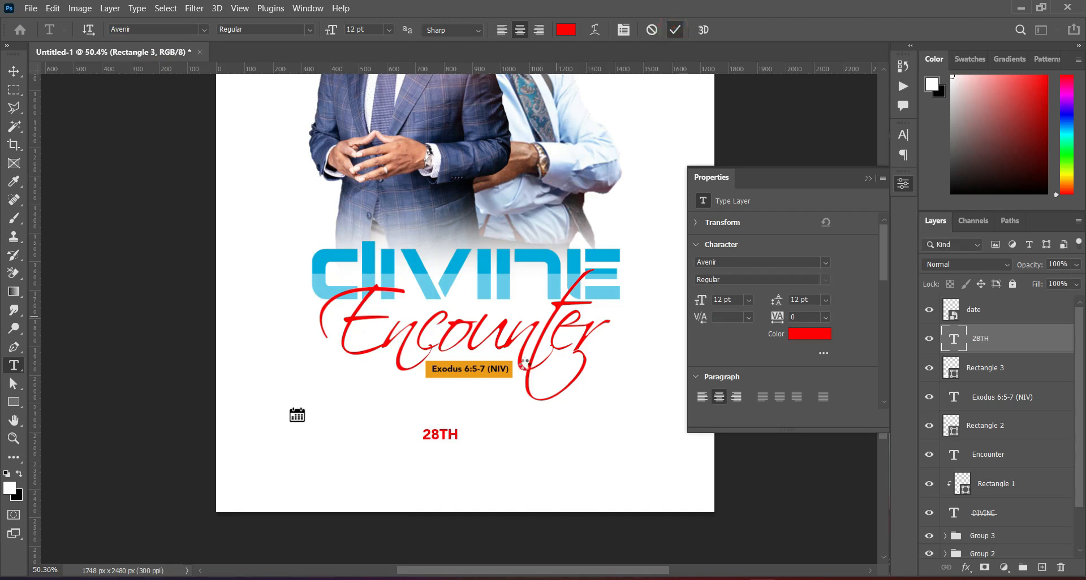
# Set the 28TH text in Gobold and make its TH superscript
pyautogui.click(204, 30)
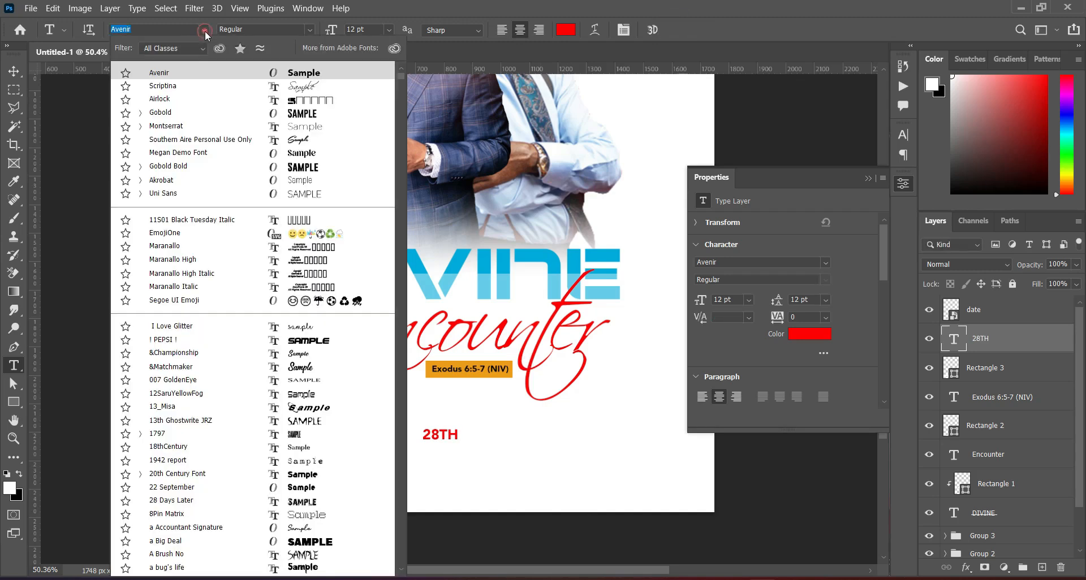
pyautogui.click(165, 114)
pyautogui.keyDown('shift'); pyautogui.click(455, 431); pyautogui.keyUp('shift')
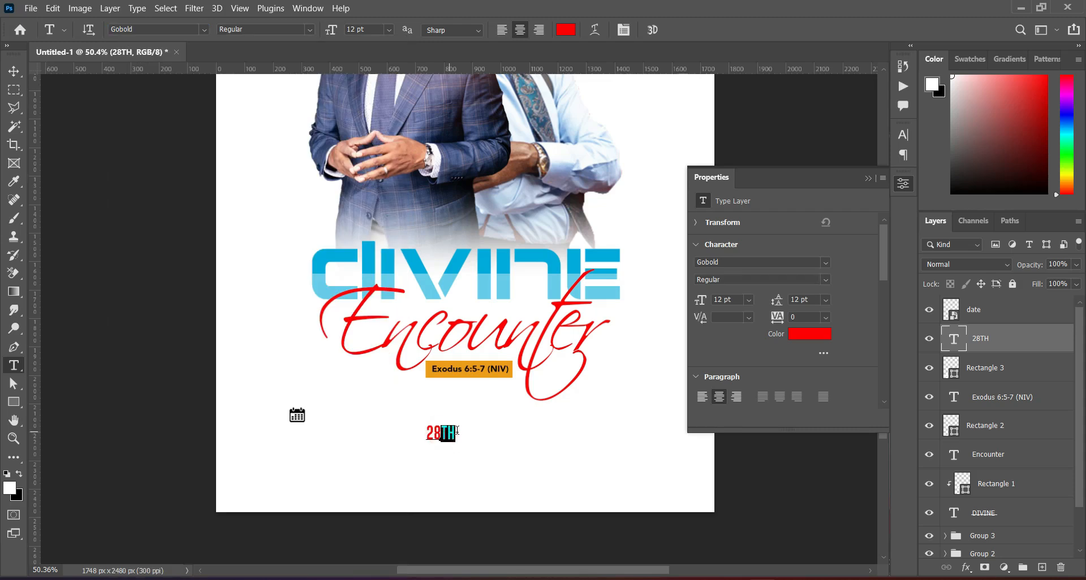
pyautogui.click(903, 134)
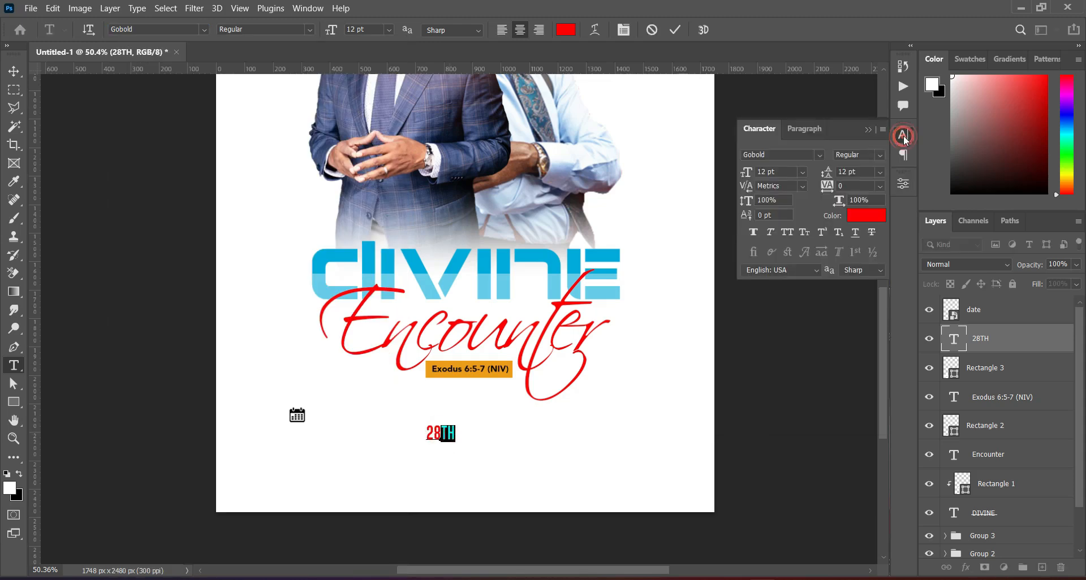
pyautogui.click(823, 232)
pyautogui.click(867, 128)
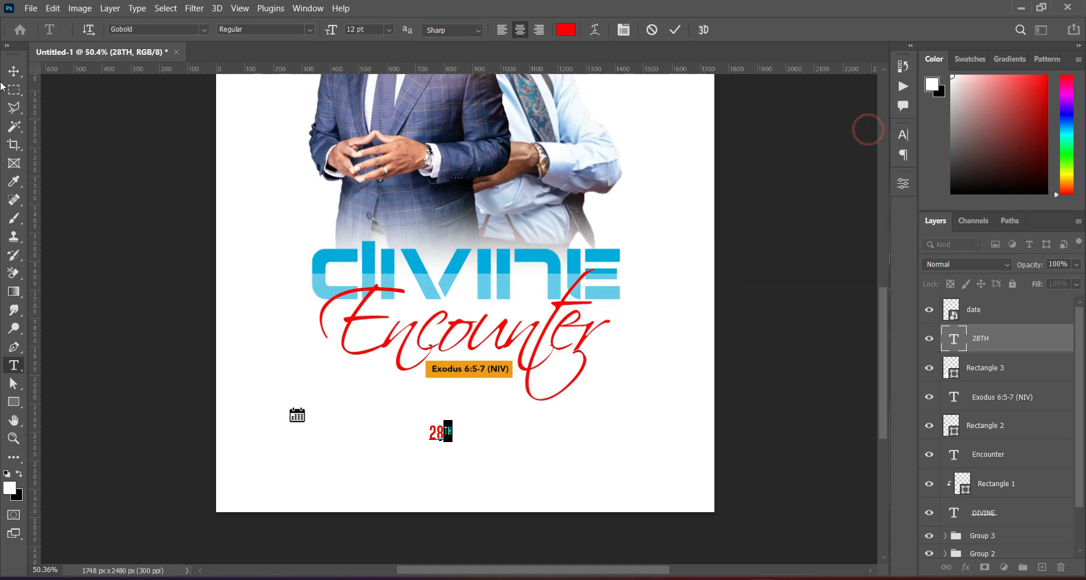
# Fill the rectangle behind the calendar icon with colour ecc685, copied from the Text.txt notes
pyautogui.click(14, 73)
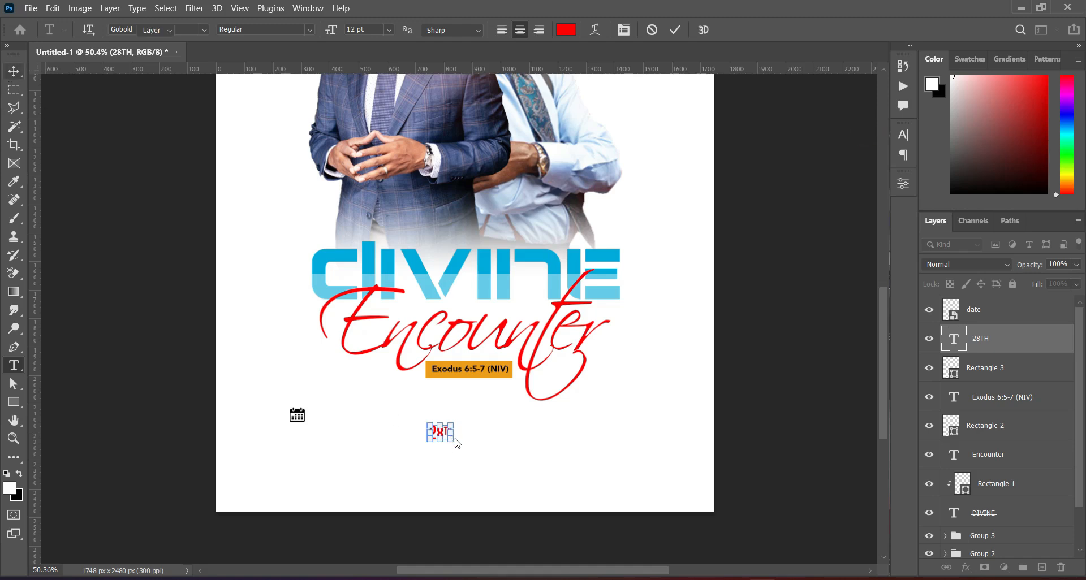
pyautogui.hotkey('alt', 'Tab')
pyautogui.scroll(3, 283, 277)
pyautogui.doubleClick(284, 205)
pyautogui.hotkey('ctrl', 'c')
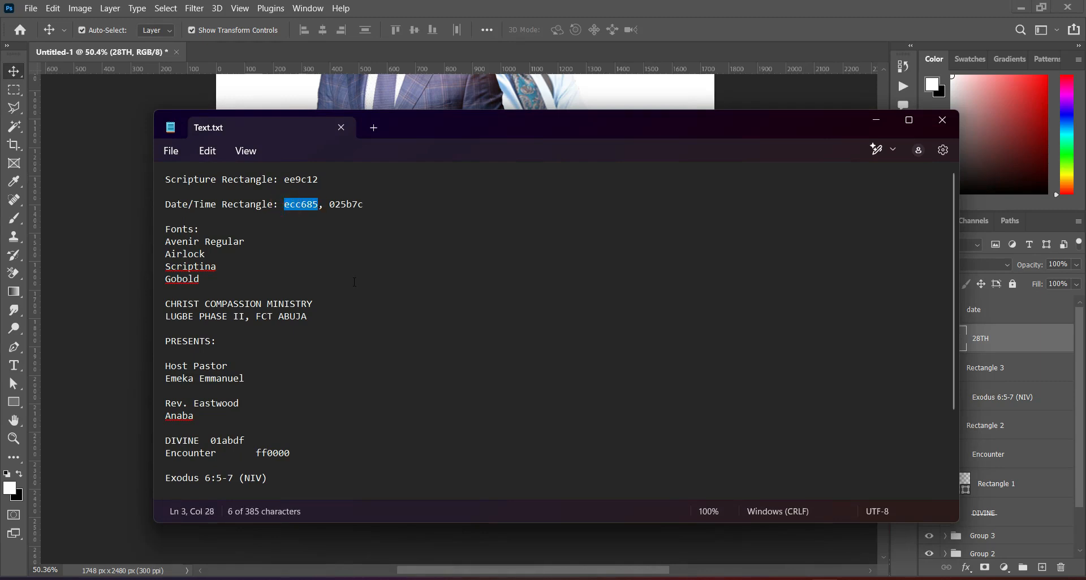
pyautogui.click(878, 120)
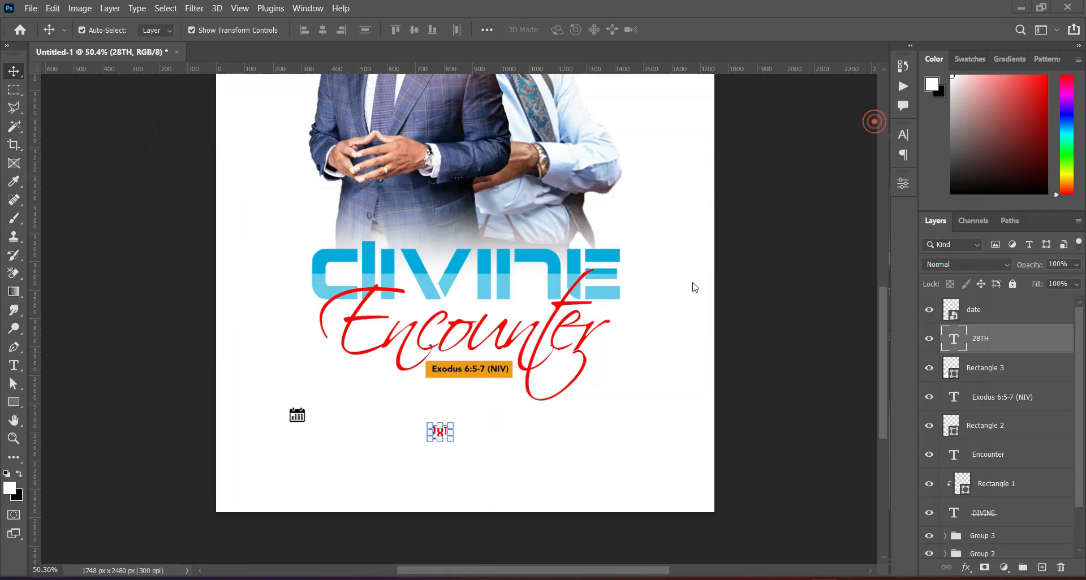
pyautogui.click(345, 423)
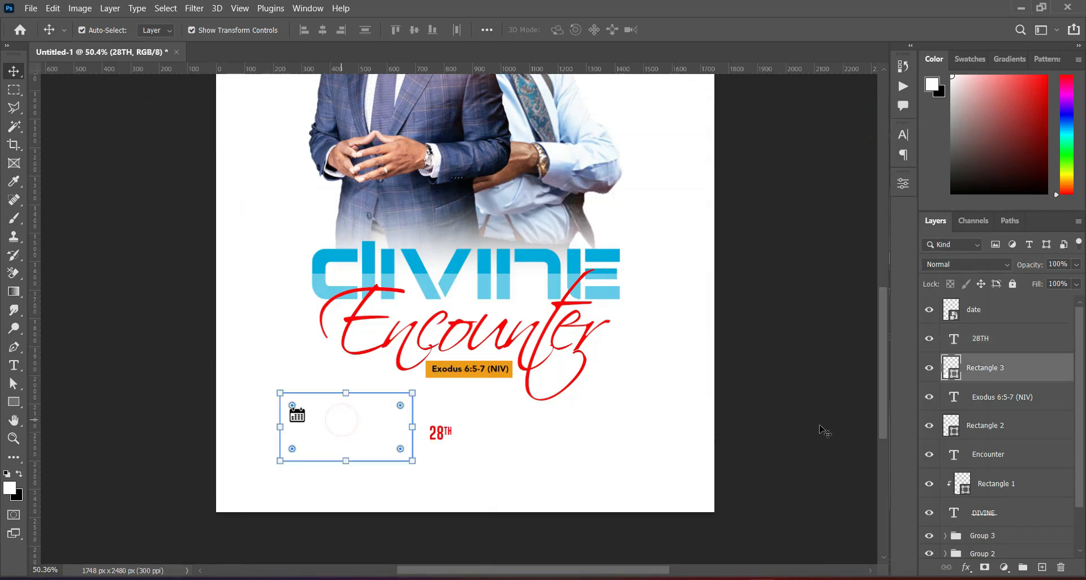
pyautogui.doubleClick(953, 373)
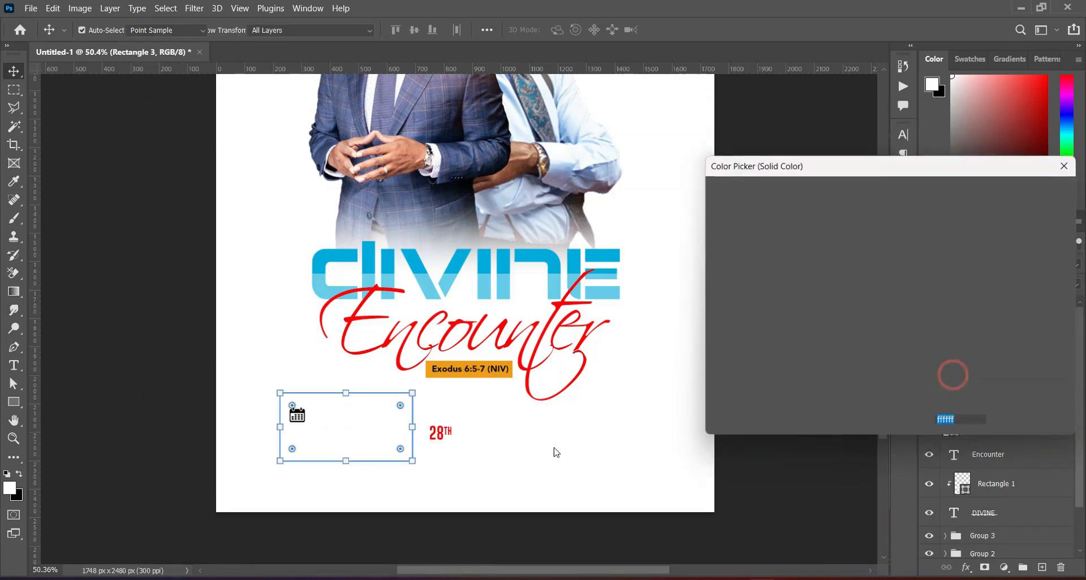
pyautogui.hotkey('ctrl', 'v')
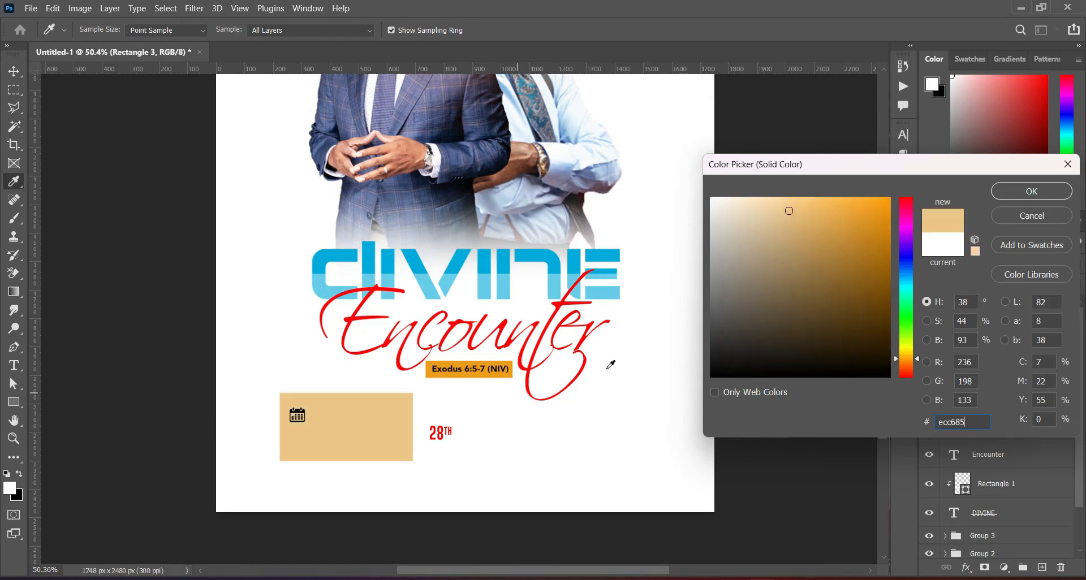
pyautogui.click(1038, 193)
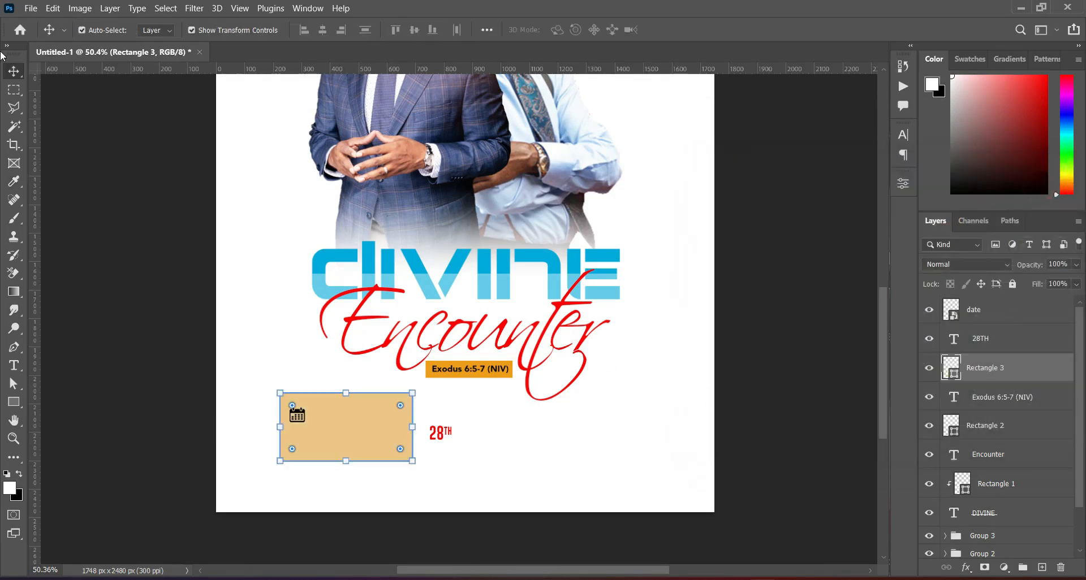
# Enlarge the 28TH text and fit it beside the calendar icon inside the tan rectangle, narrowing the rectangle slightly
pyautogui.click(439, 433)
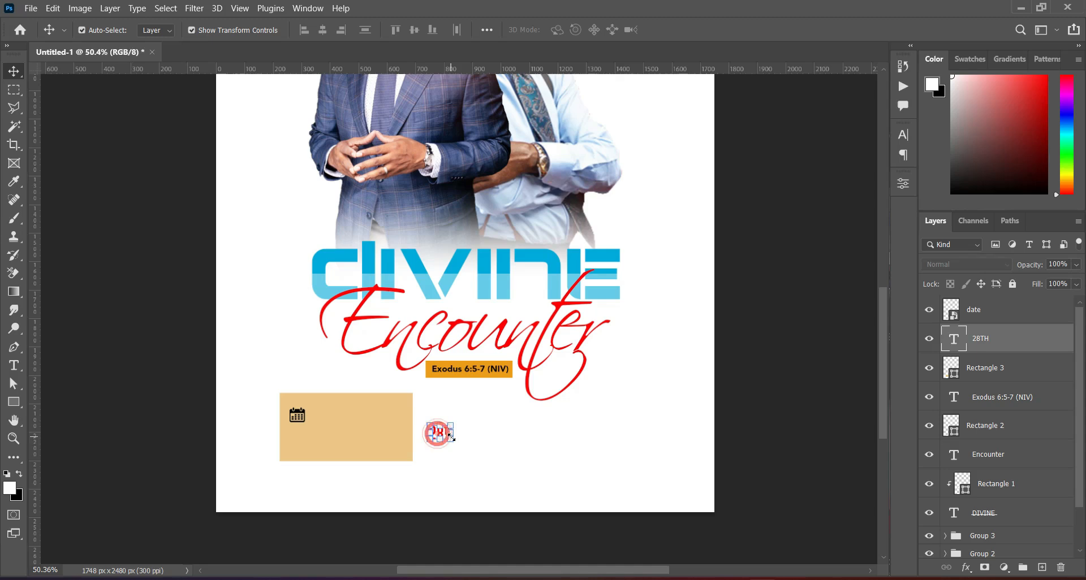
pyautogui.moveTo(454, 434); pyautogui.dragTo(407, 428)
pyautogui.click(802, 356)
pyautogui.click(410, 436)
pyautogui.click(700, 30)
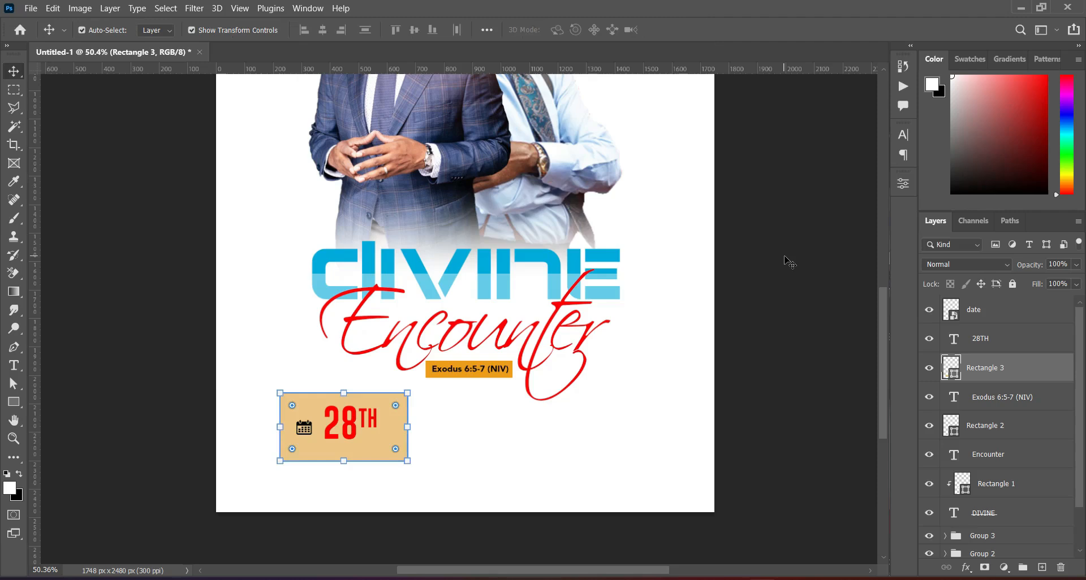
# Add the text MARCH 2025 from the Text.txt notes in Gobold below the date box and colour it black
pyautogui.hotkey('alt', 'Tab')
pyautogui.moveTo(164, 407); pyautogui.dragTo(222, 406)
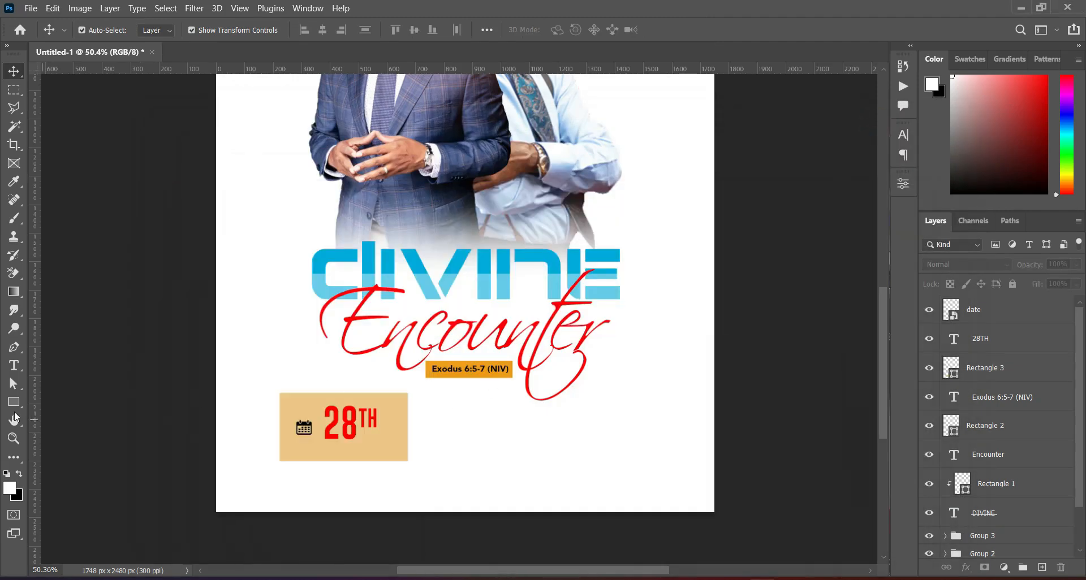
pyautogui.click(14, 366)
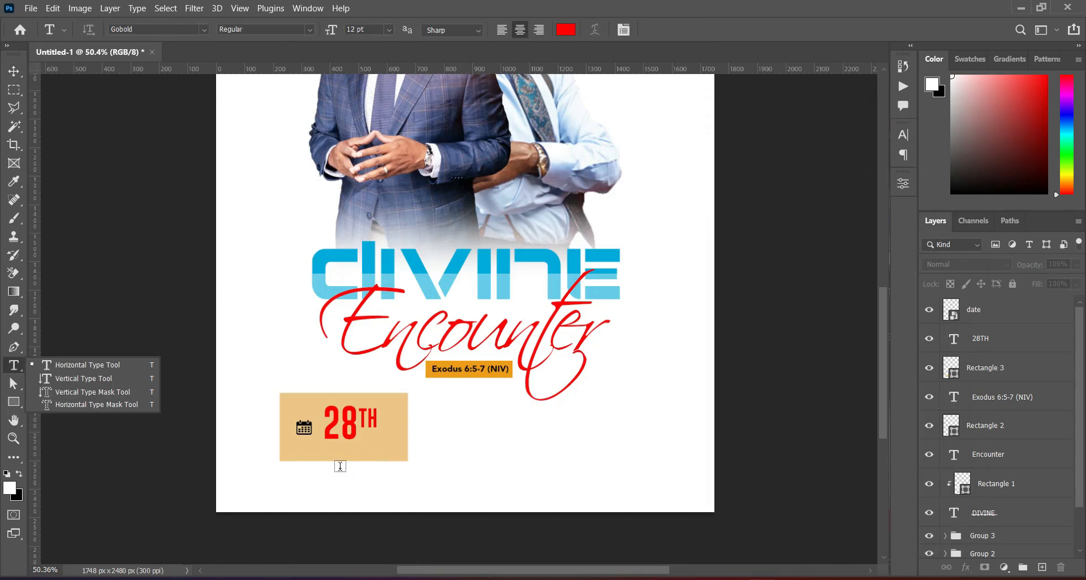
pyautogui.click(472, 481)
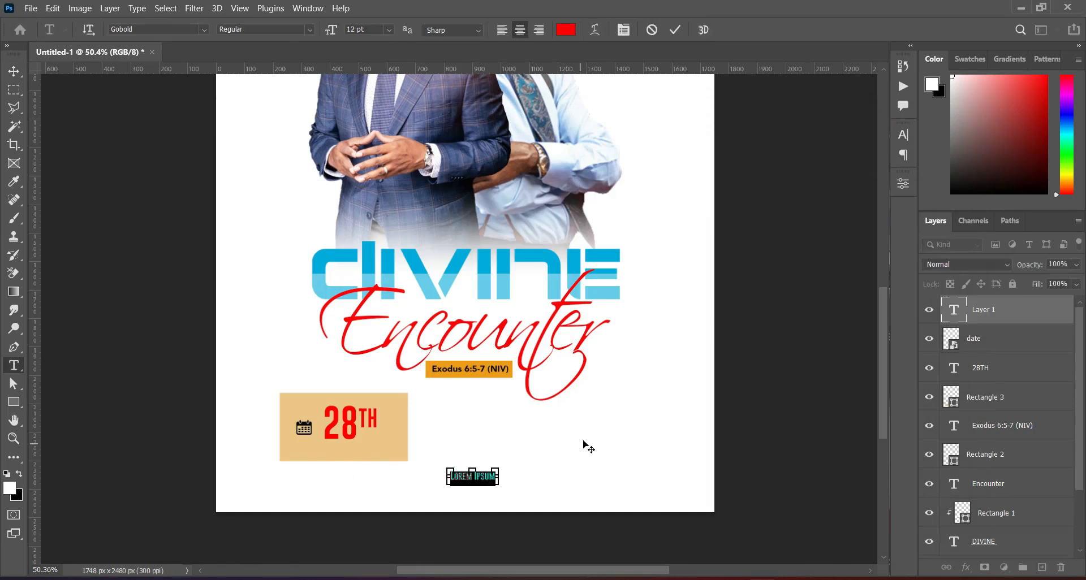
pyautogui.write('MARCH 2025')
pyautogui.click(675, 30)
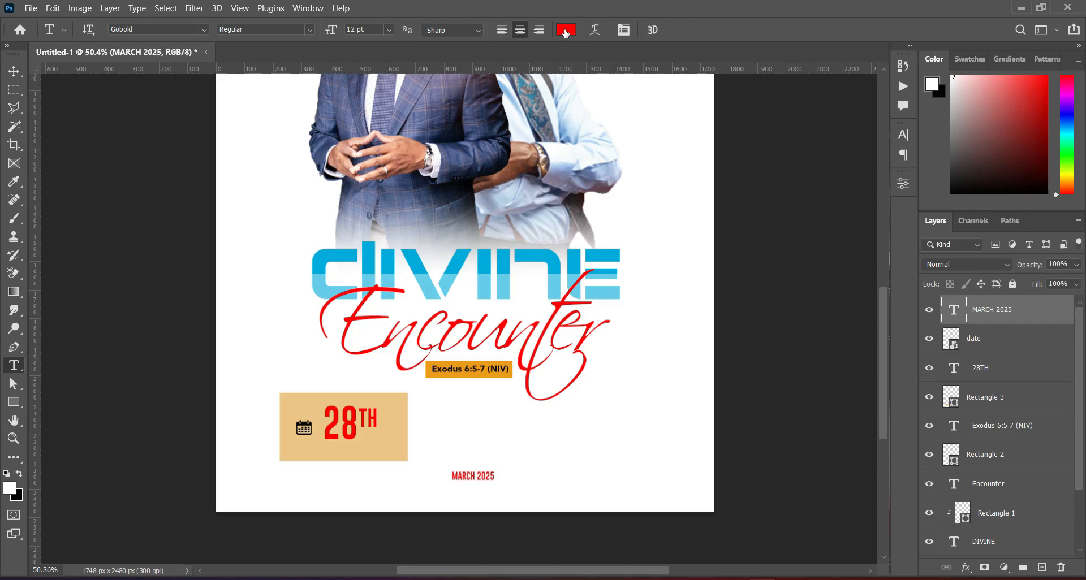
pyautogui.click(565, 33)
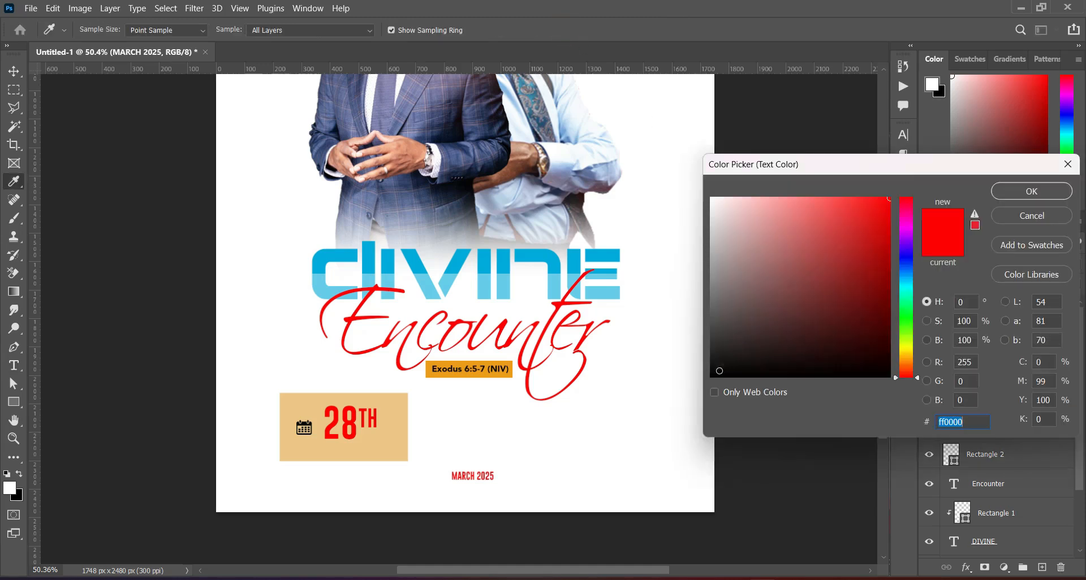
pyautogui.click(714, 373)
pyautogui.click(1012, 191)
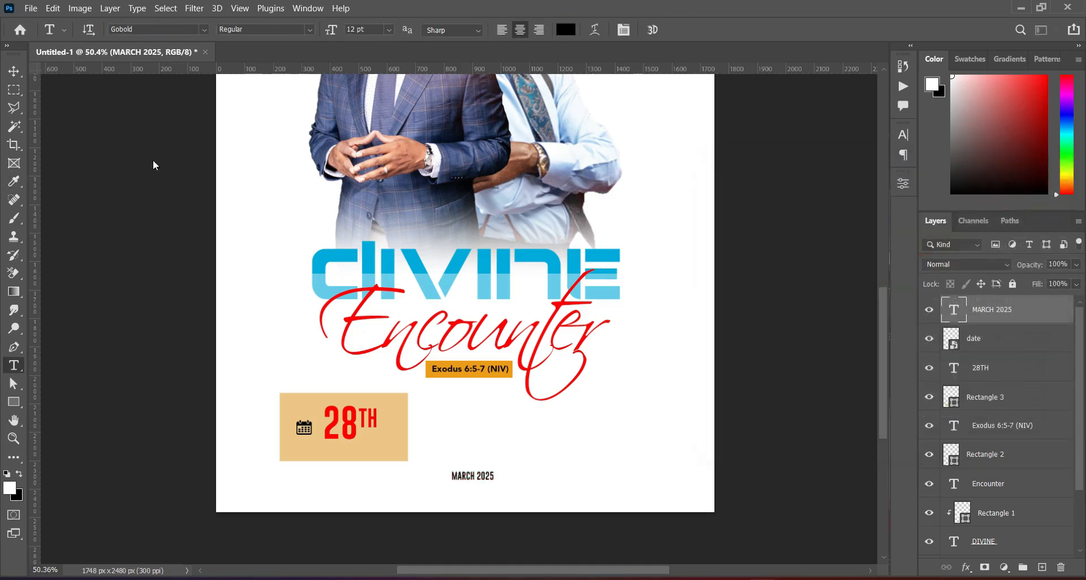
# Enlarge the MARCH 2025 text and fit it directly beneath 28TH inside the tan rectangle
pyautogui.click(13, 74)
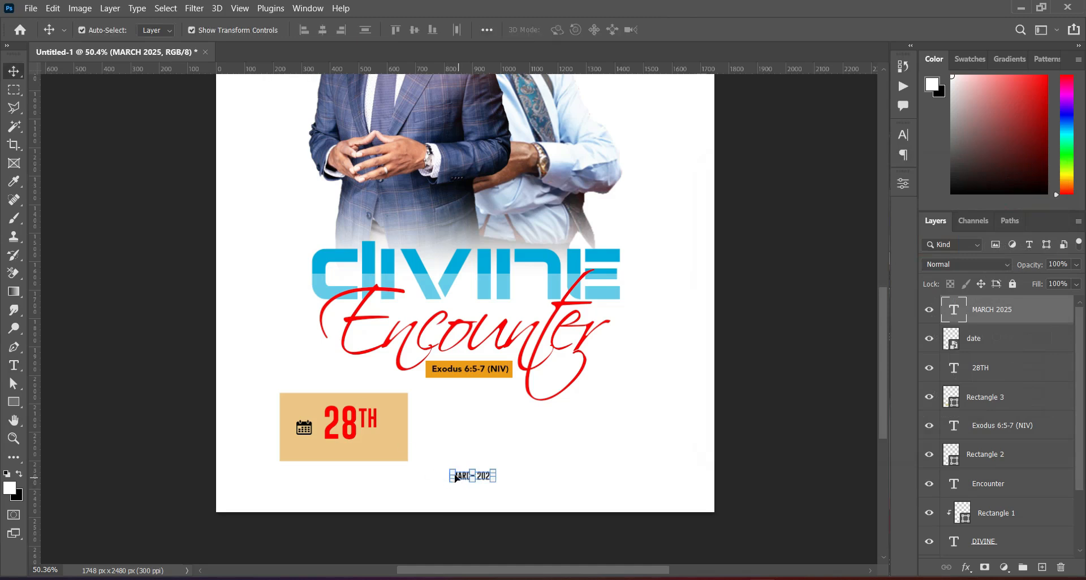
pyautogui.moveTo(451, 476); pyautogui.dragTo(341, 450)
pyautogui.scroll(5, 347, 452)
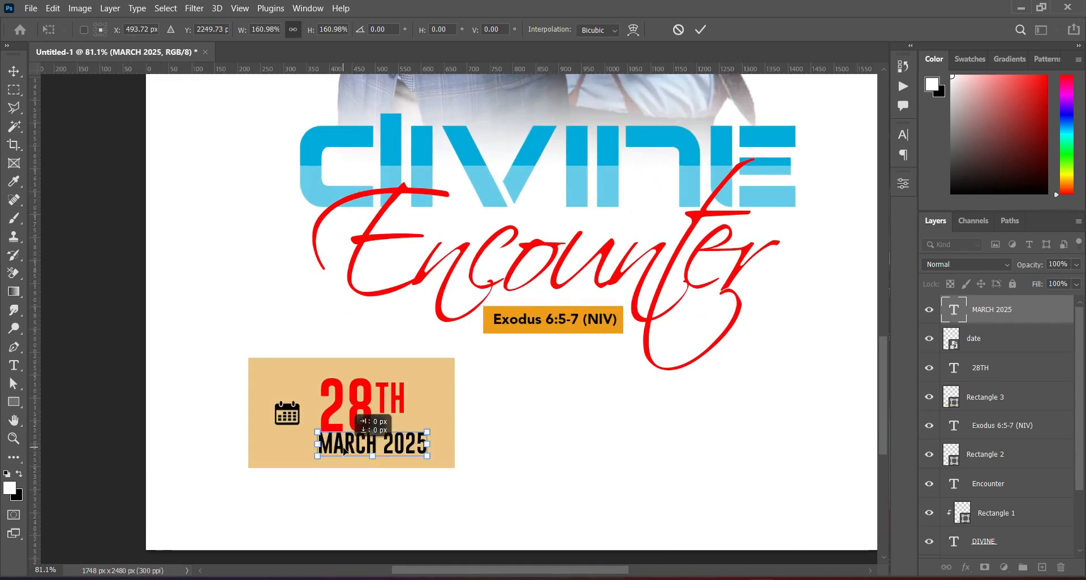
pyautogui.moveTo(427, 448); pyautogui.dragTo(401, 449)
pyautogui.press('Return')
pyautogui.hotkey('ctrl', '0')
pyautogui.click(170, 361)
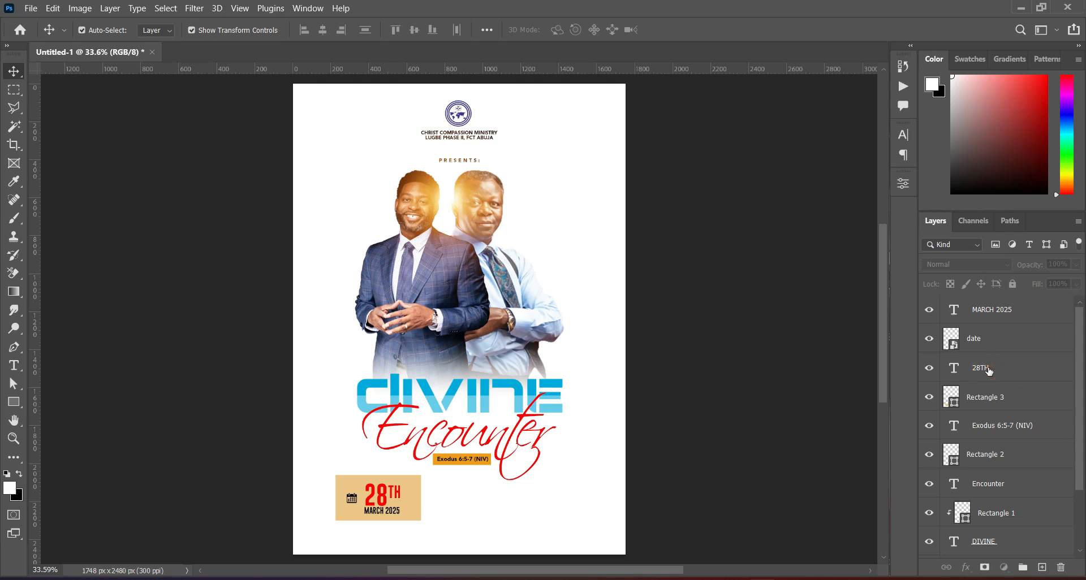
# Scale the calendar icon, 28TH and MARCH 2025 together to about 121% within the tan rectangle
pyautogui.click(993, 341)
pyautogui.click(992, 362)
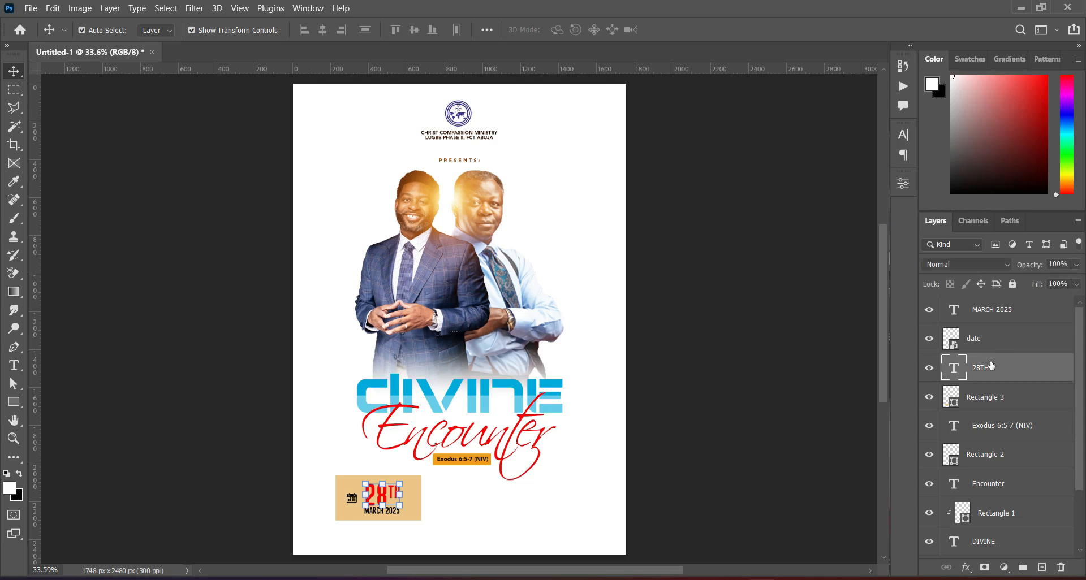
pyautogui.click(990, 313)
pyautogui.keyDown('shift'); pyautogui.click(990, 313); pyautogui.keyUp('shift')
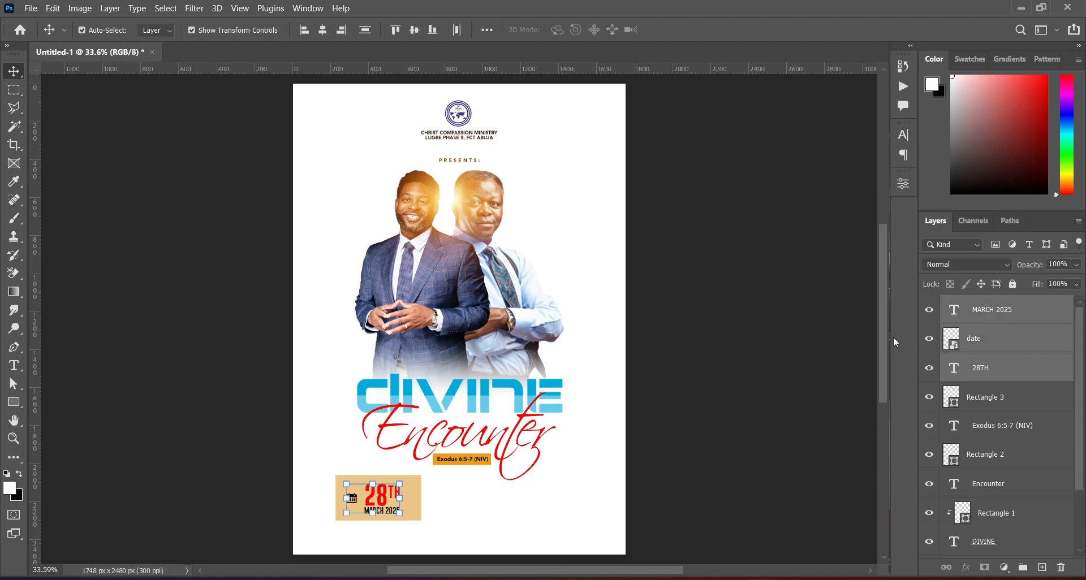
pyautogui.moveTo(404, 501); pyautogui.dragTo(418, 501)
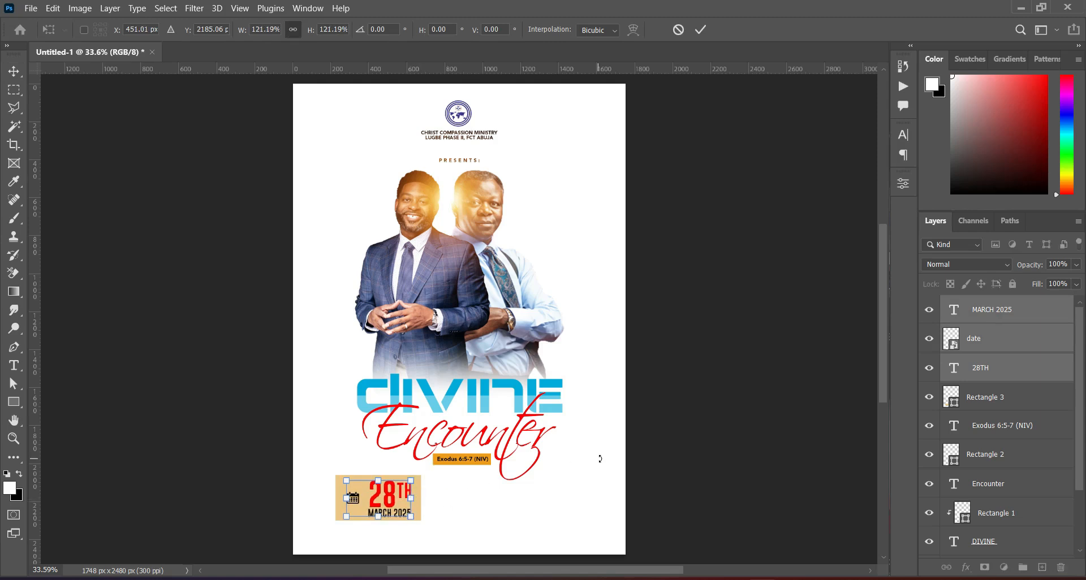
pyautogui.click(688, 419)
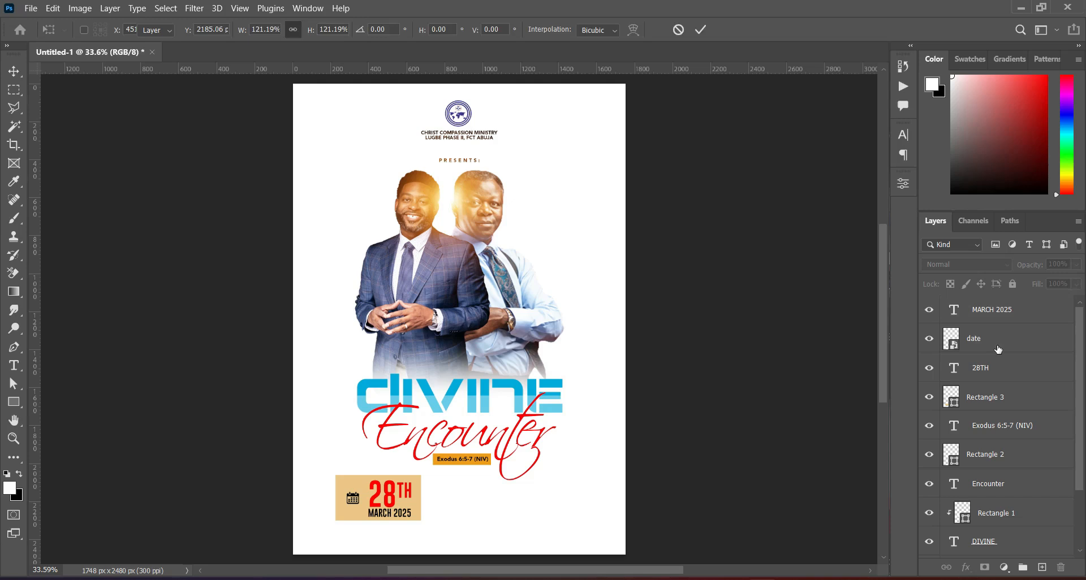
# Group the calendar icon, both date texts and the tan rectangle, and shift the group slightly to the right
pyautogui.moveTo(997, 345); pyautogui.dragTo(990, 376)
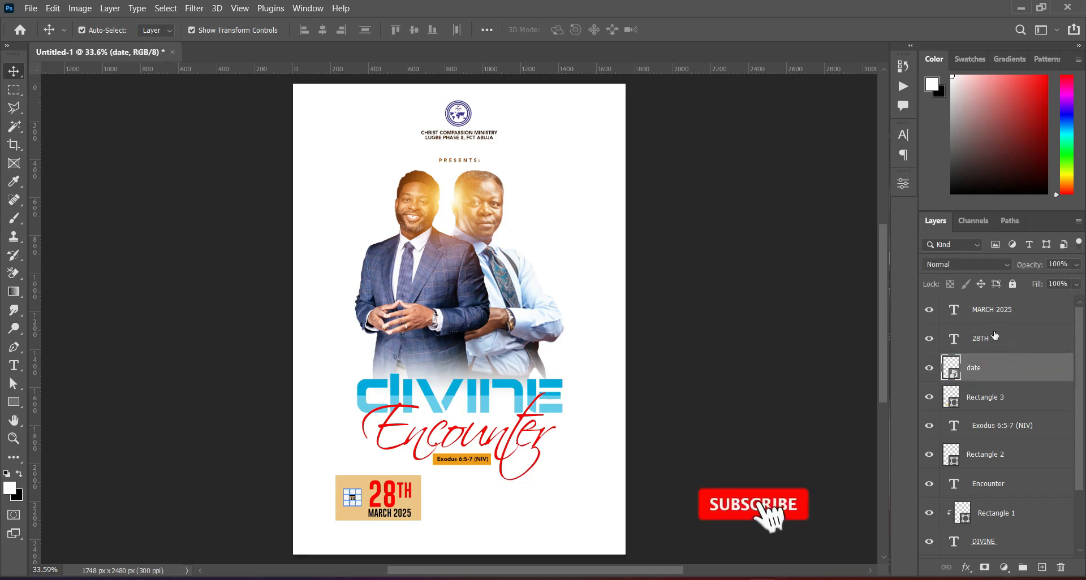
pyautogui.keyDown('shift'); pyautogui.click(991, 311); pyautogui.keyUp('shift')
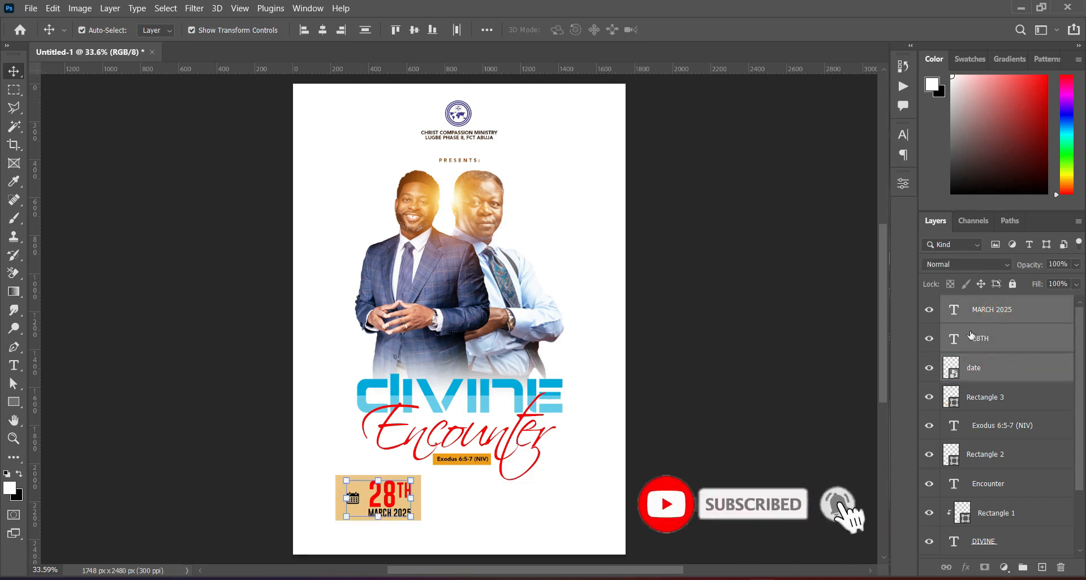
pyautogui.keyDown('ctrl'); pyautogui.click(982, 398); pyautogui.keyUp('ctrl')
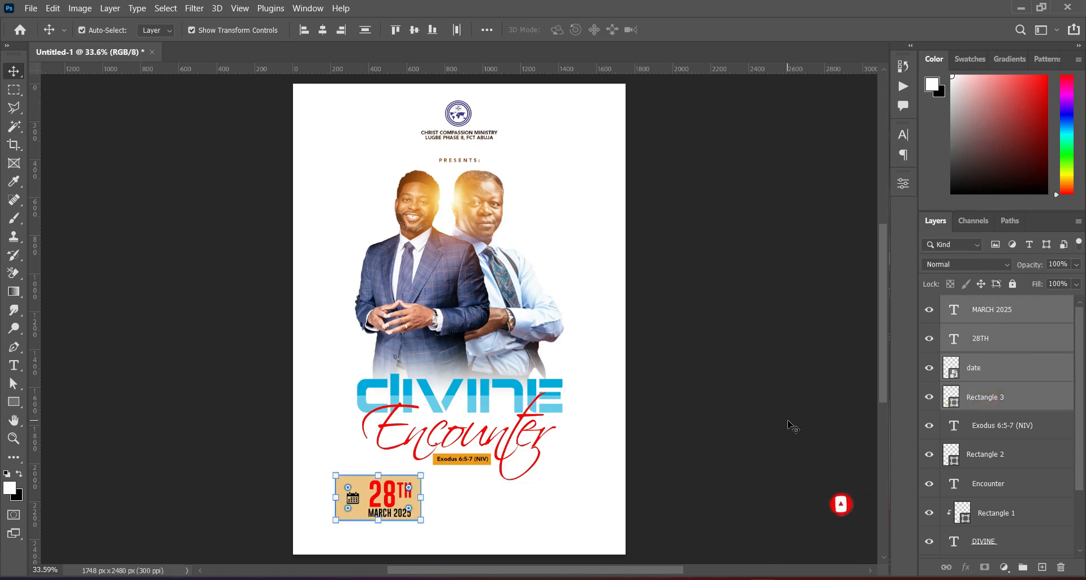
pyautogui.hotkey('ctrl', 'g')
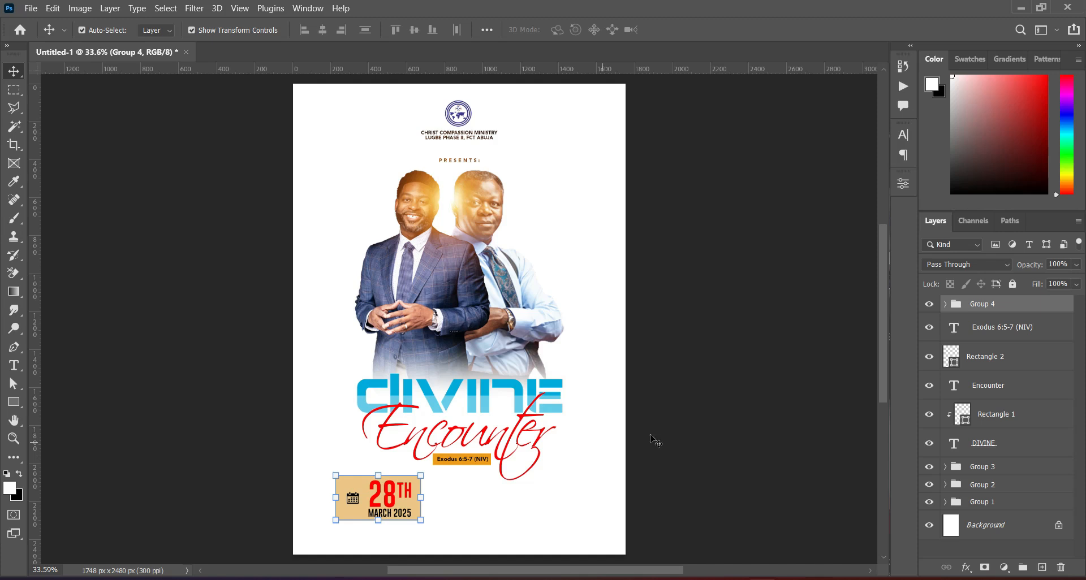
pyautogui.click(378, 475)
pyautogui.moveTo(397, 503); pyautogui.dragTo(423, 510)
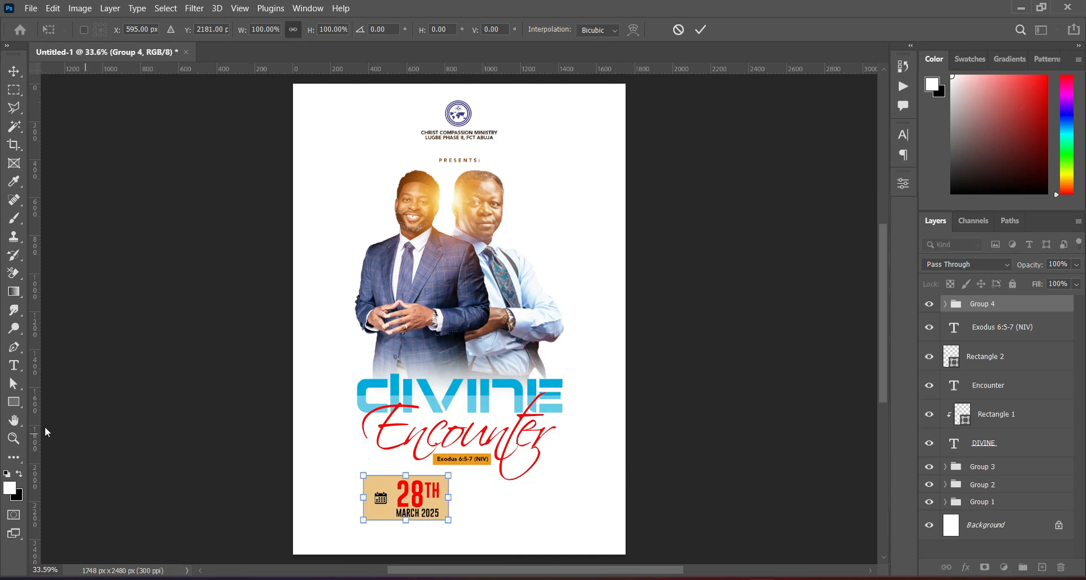
# Draw a white rectangle about 293 px by 239 px against the right edge of the date box
pyautogui.click(14, 403)
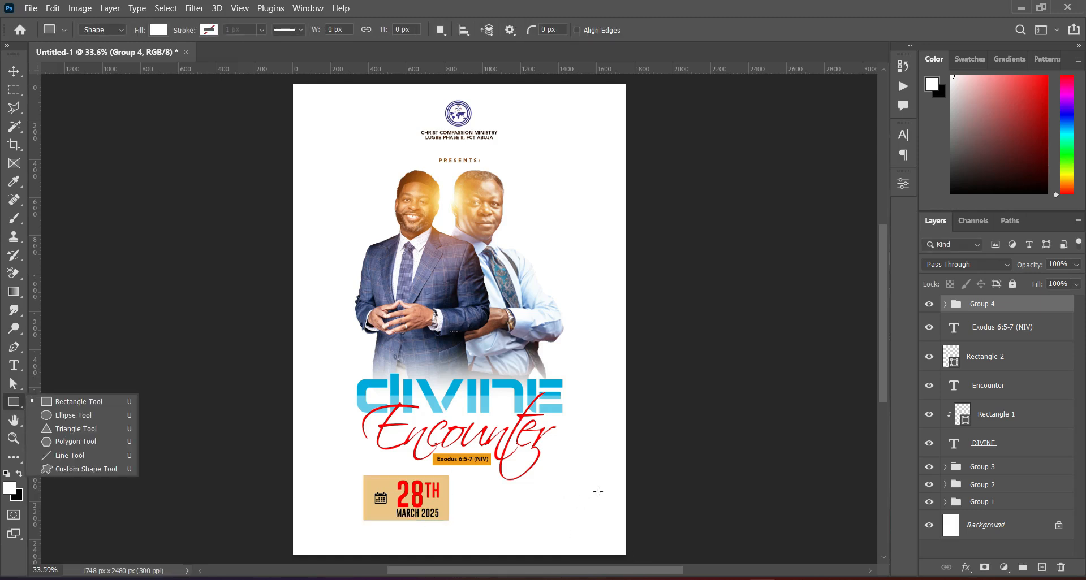
pyautogui.scroll(4, 596, 491)
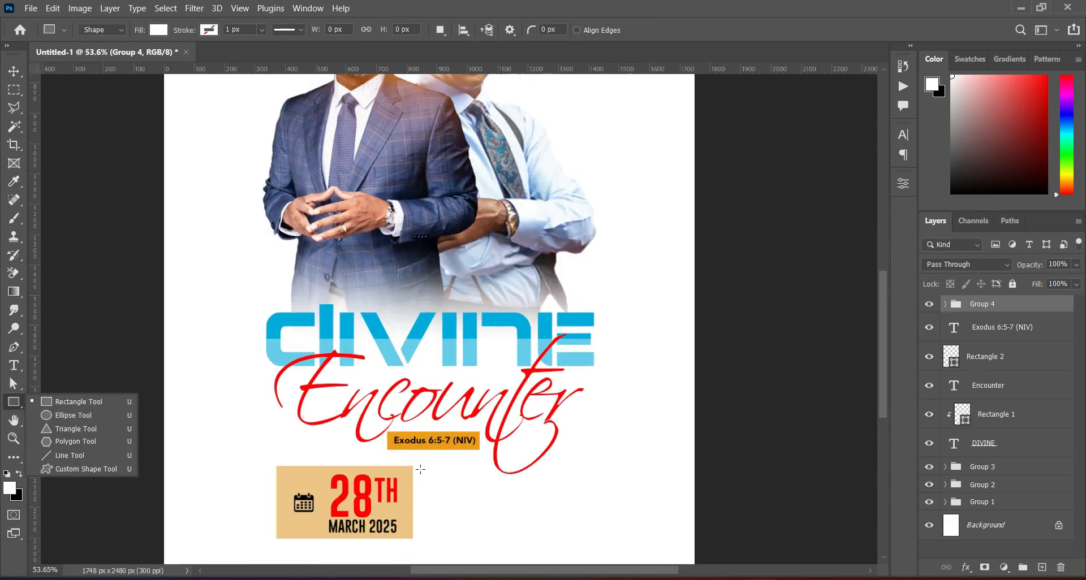
pyautogui.click(415, 467)
pyautogui.moveTo(413, 466); pyautogui.dragTo(502, 539)
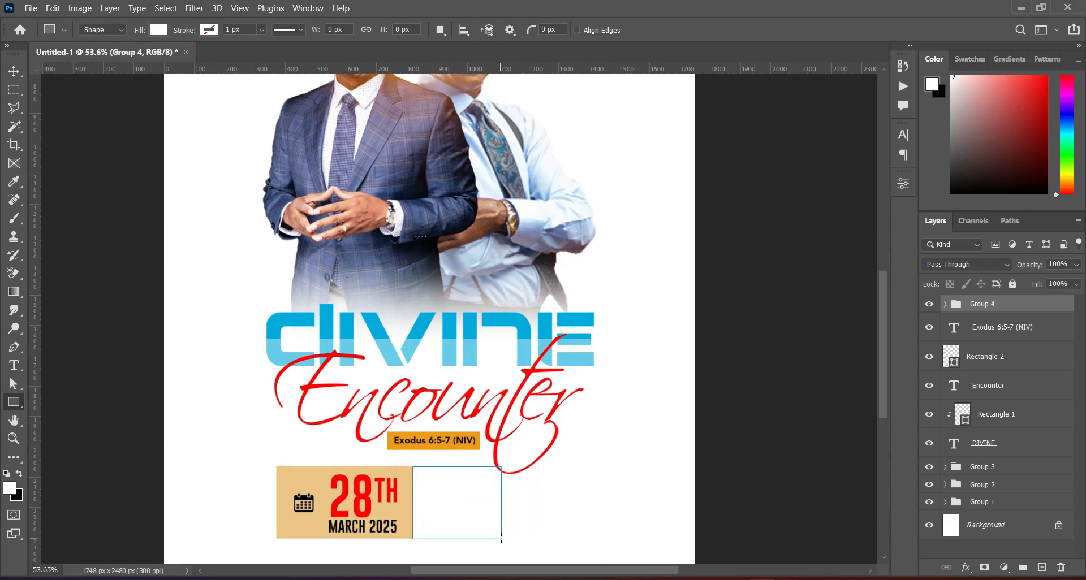
pyautogui.press('v')
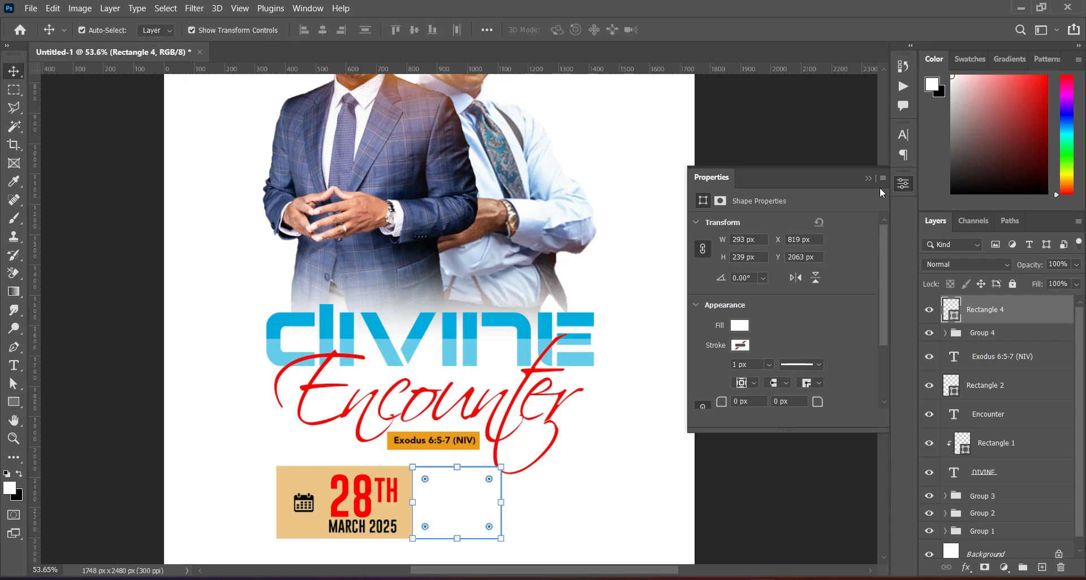
pyautogui.click(868, 180)
# Copy the colour code 025b7c from Text.txt in Notepad and fill the white rectangle beside the date box with it in Photoshop
pyautogui.moveTo(881, 357); pyautogui.dragTo(881, 382)
pyautogui.hotkey('alt', 'Tab')
pyautogui.scroll(3, 293, 253)
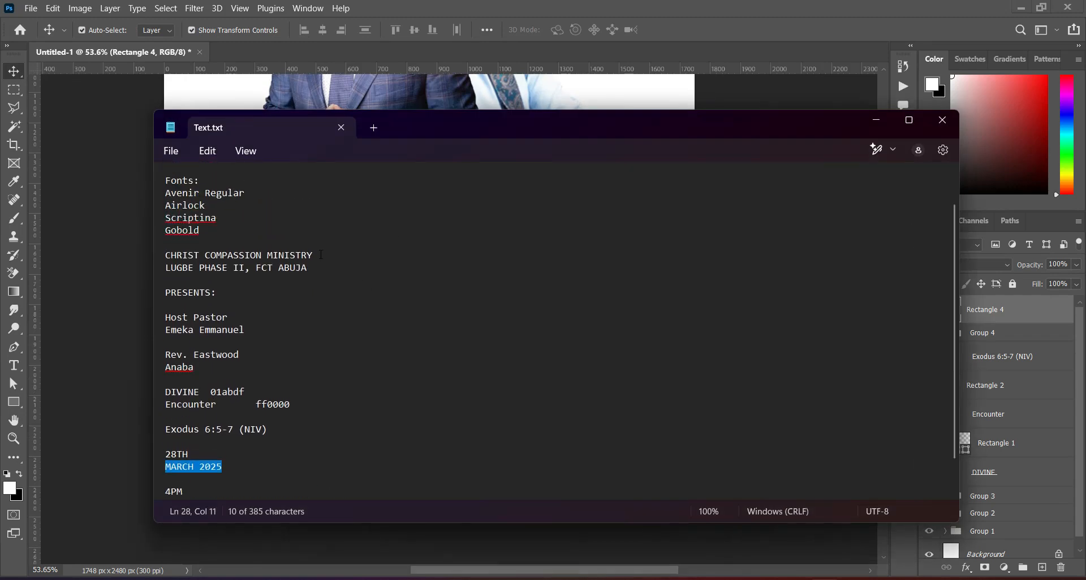
pyautogui.moveTo(329, 205); pyautogui.dragTo(363, 207)
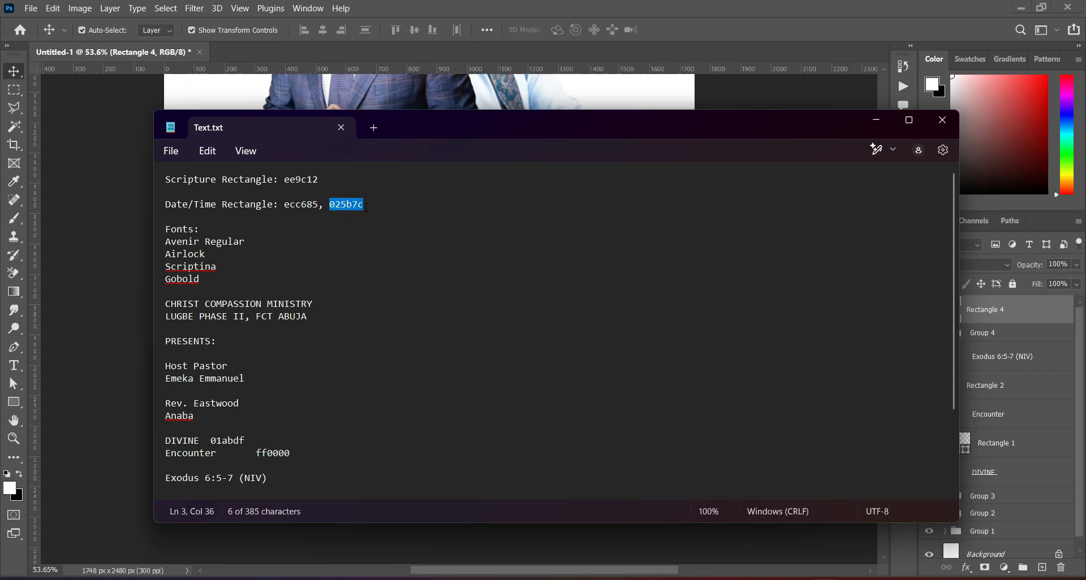
pyautogui.click(871, 101)
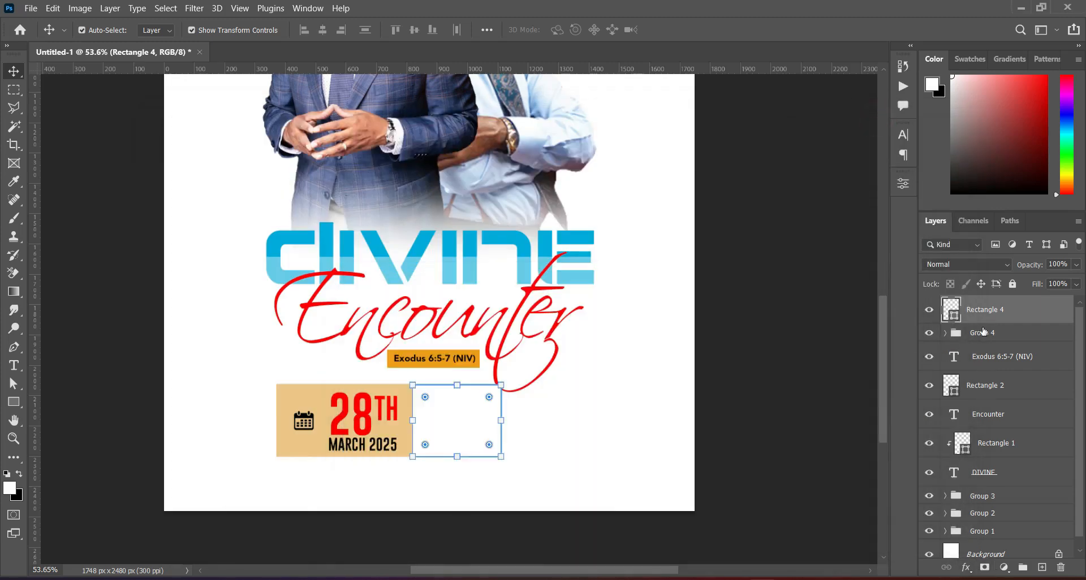
pyautogui.doubleClick(954, 317)
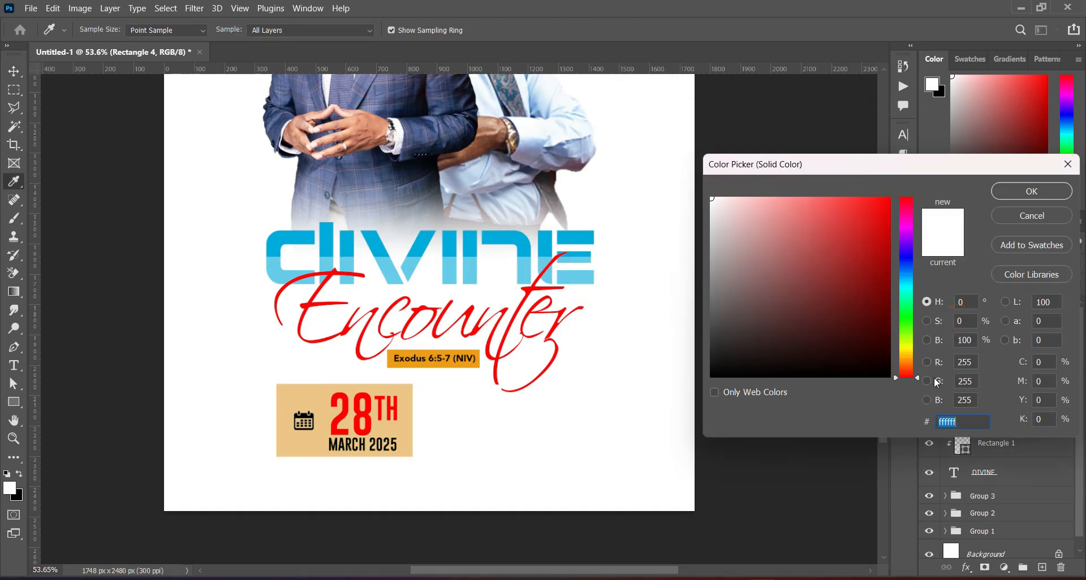
pyautogui.rightClick(952, 422)
pyautogui.click(942, 291)
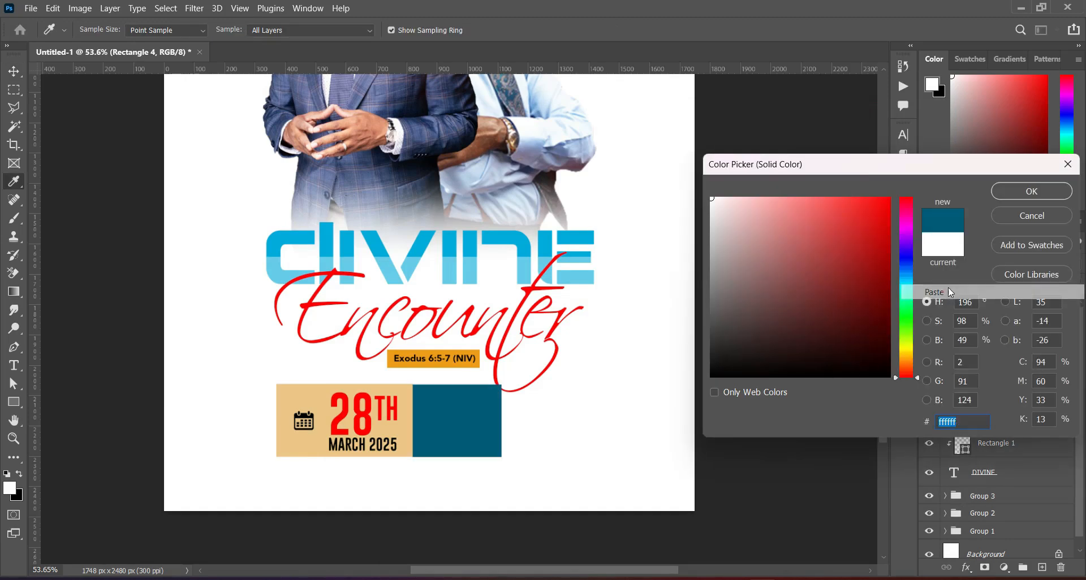
pyautogui.click(1032, 192)
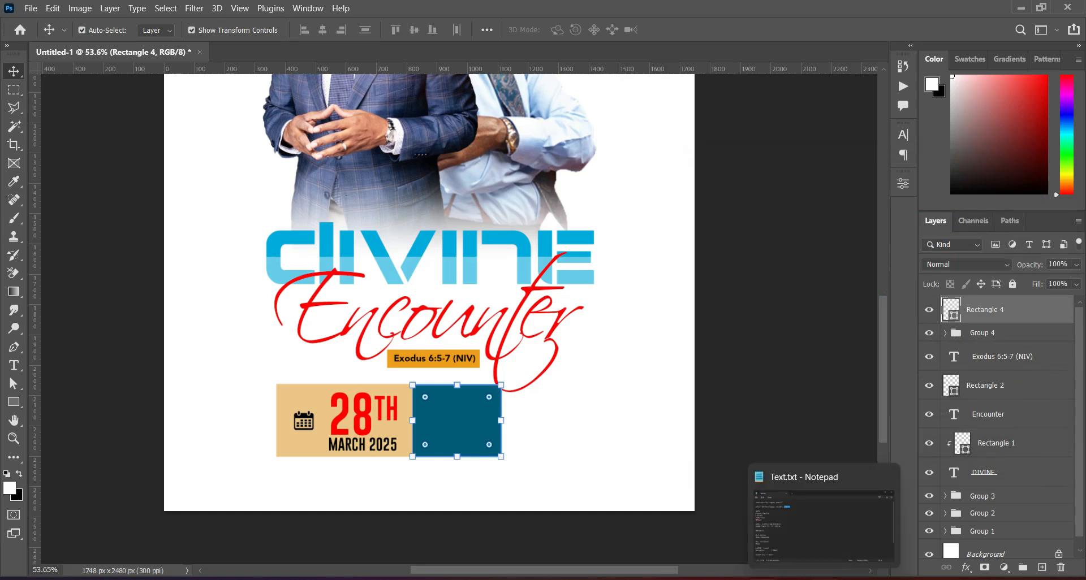
# Copy the 4PM line from Text.txt in Notepad and return to the flyer in Photoshop
pyautogui.click(820, 577)
pyautogui.scroll(-2, 322, 388)
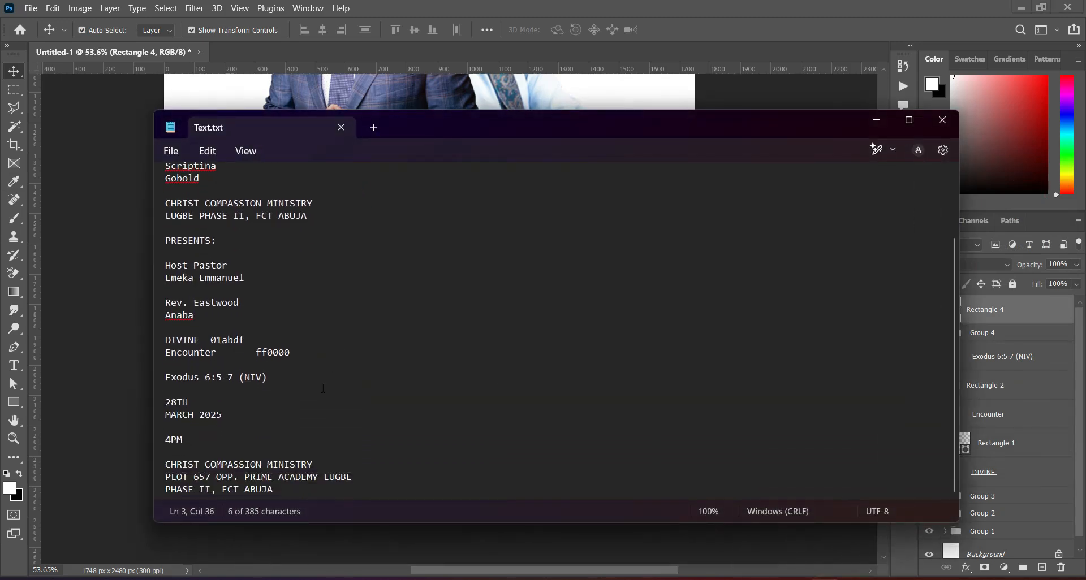
pyautogui.moveTo(165, 431); pyautogui.dragTo(183, 433)
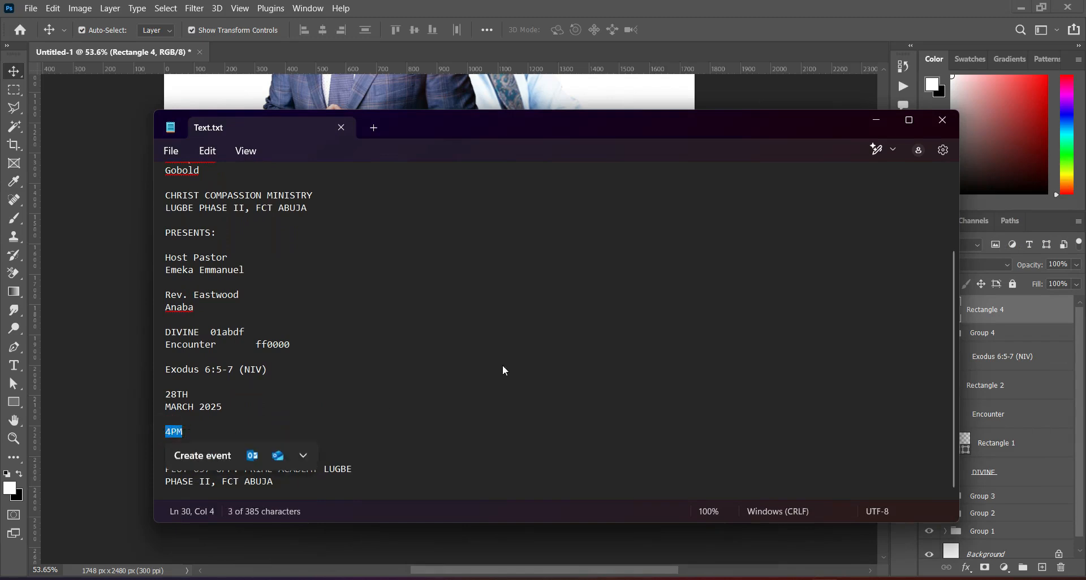
pyautogui.click(875, 120)
pyautogui.click(871, 119)
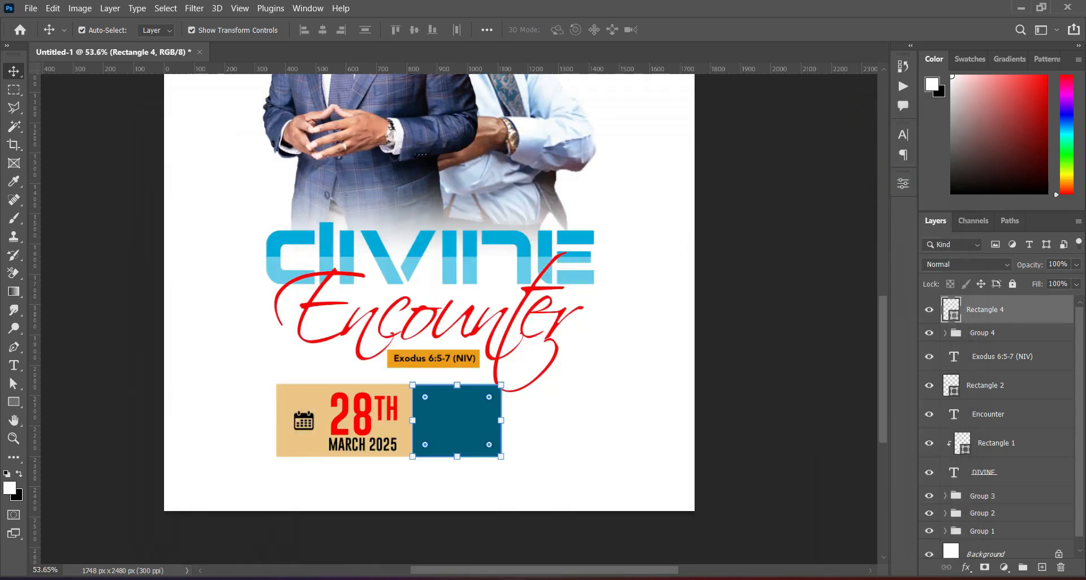
# Place the alarm clock image from the file folder, scaled to about 7.56%, in the left part of the dark blue rectangle
pyautogui.hotkey('alt', 'Tab')
pyautogui.click(655, 368)
pyautogui.moveTo(414, 182); pyautogui.dragTo(180, 399)
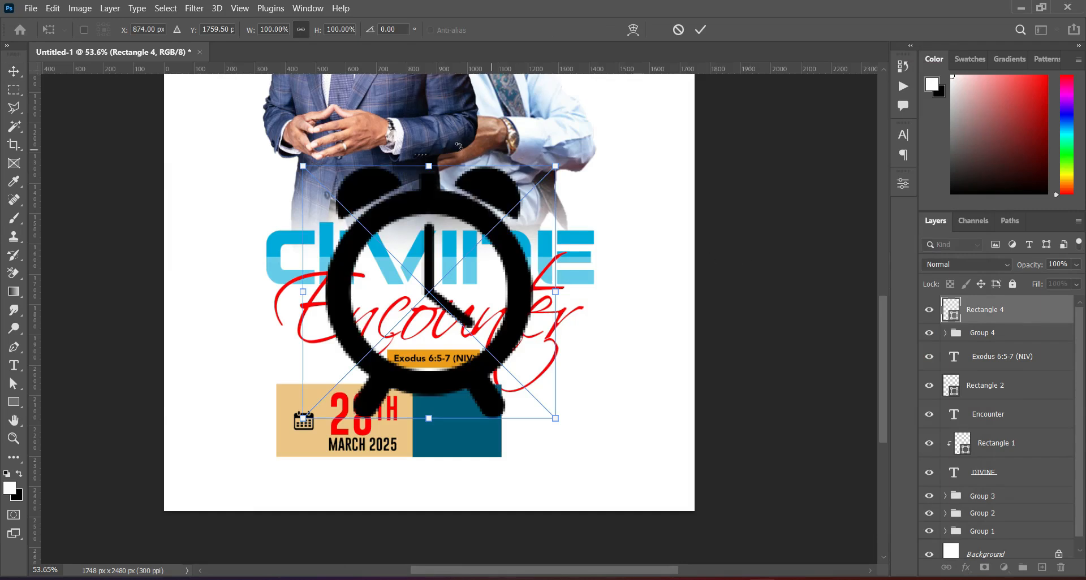
pyautogui.moveTo(432, 164); pyautogui.dragTo(436, 421)
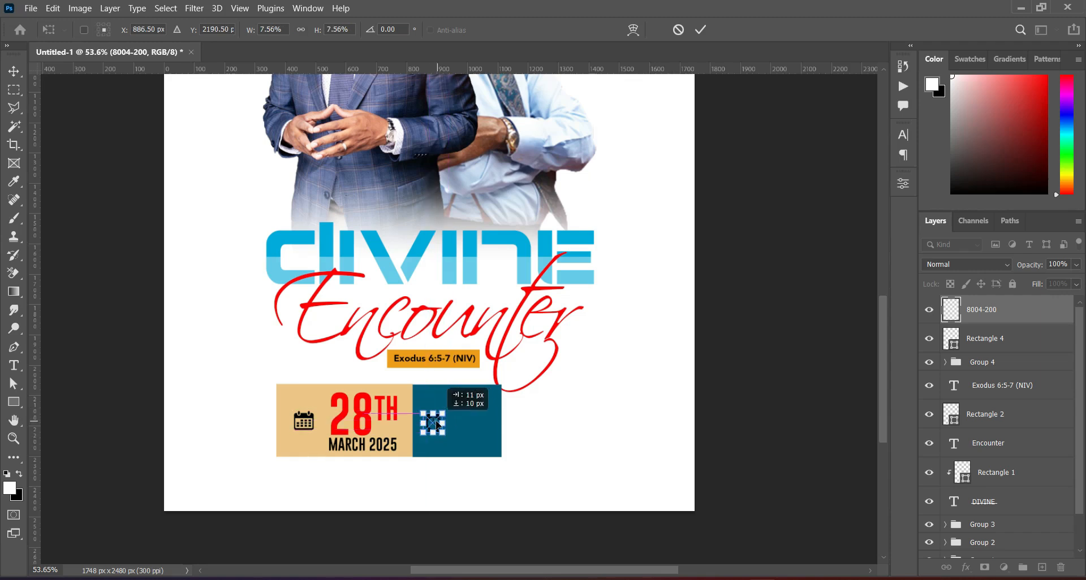
pyautogui.click(700, 30)
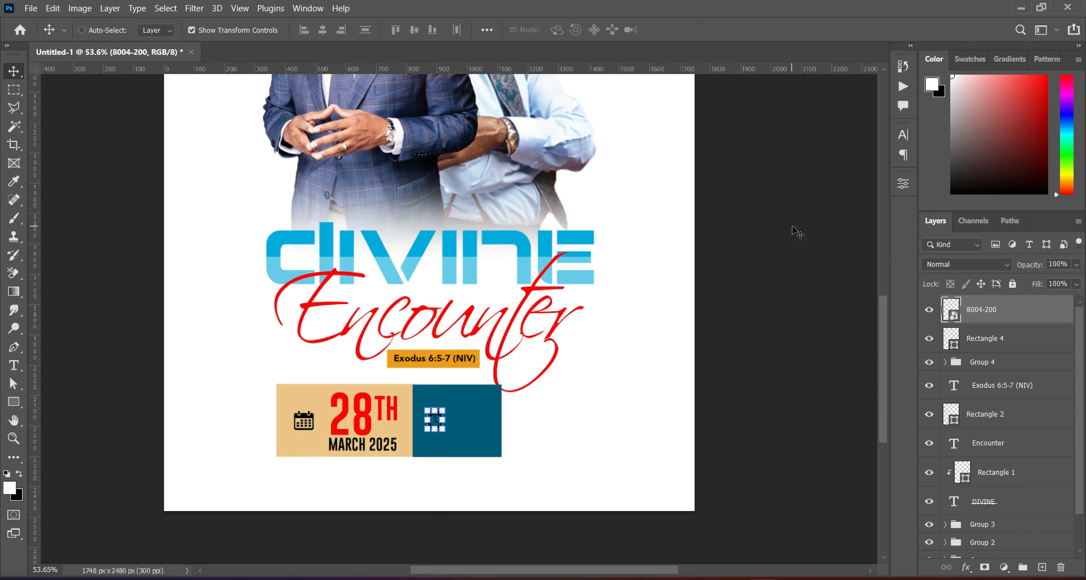
# Turn the alarm clock icon white by raising its Hue/Saturation lightness to the maximum
pyautogui.hotkey('ctrl', 'u')
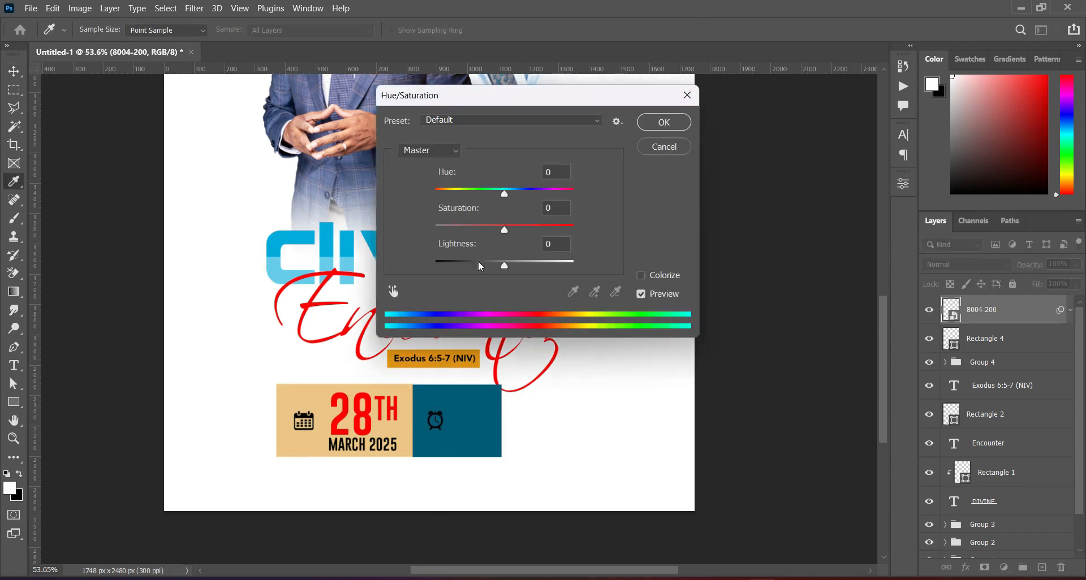
pyautogui.moveTo(504, 265); pyautogui.dragTo(573, 265)
pyautogui.click(673, 123)
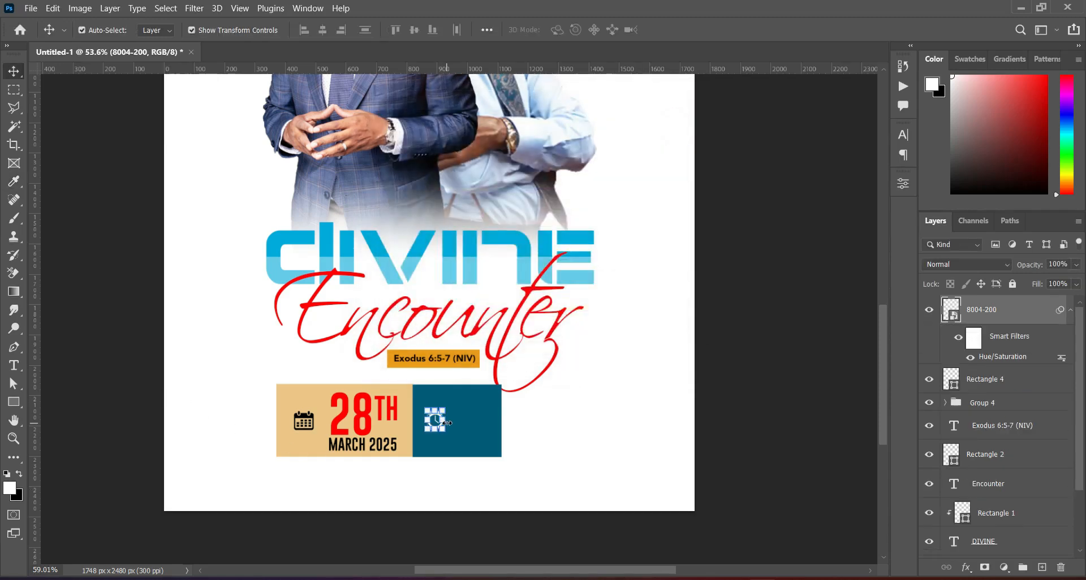
# Add the text 4PM in white Gobold, 12 pt, beside the clock icon in the dark blue rectangle
pyautogui.scroll(2, 447, 423)
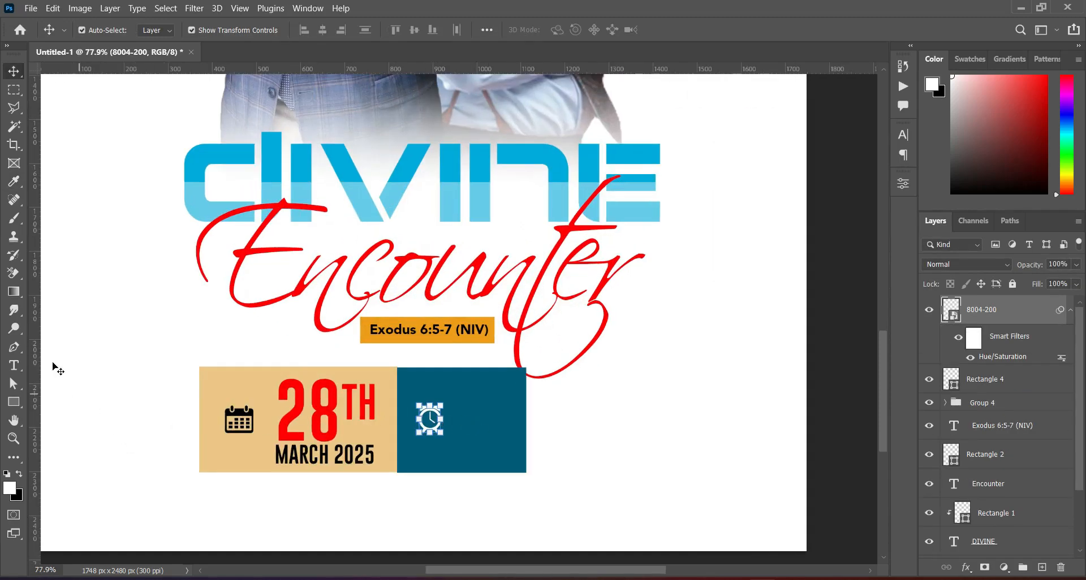
pyautogui.click(14, 366)
pyautogui.click(466, 400)
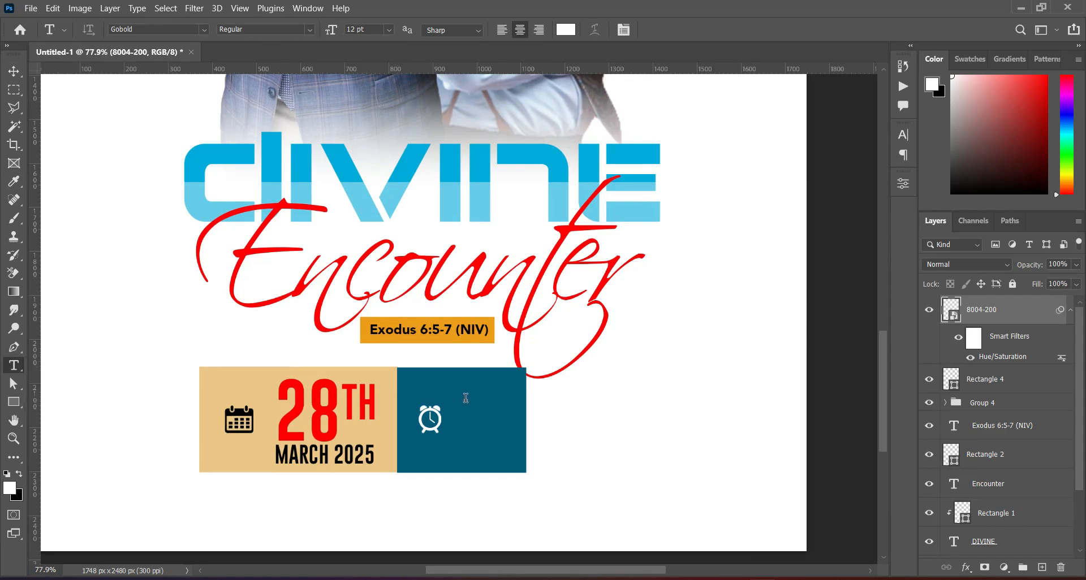
pyautogui.press('Escape')
pyautogui.click(469, 436)
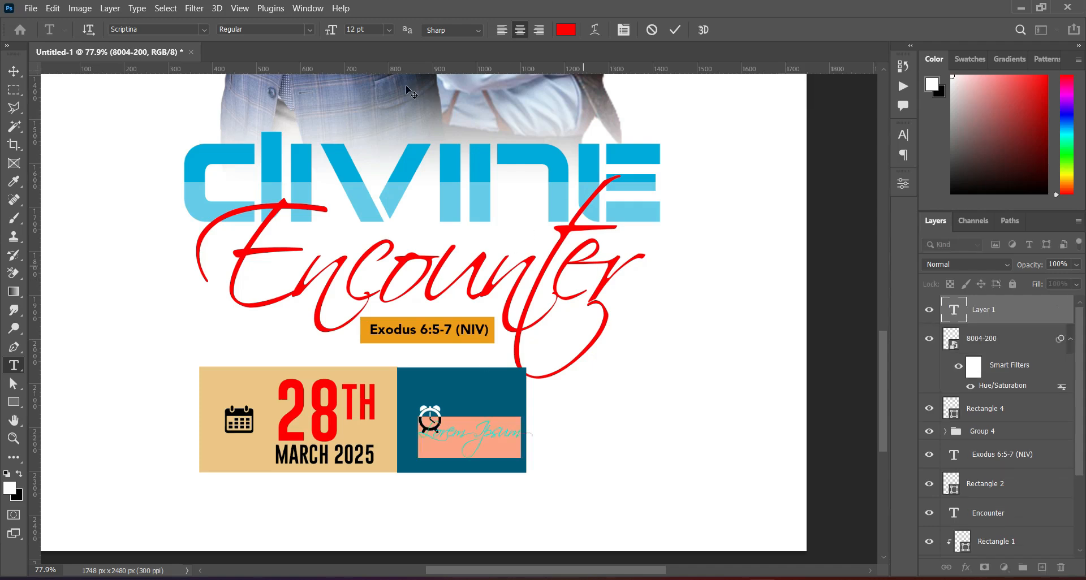
pyautogui.click(203, 32)
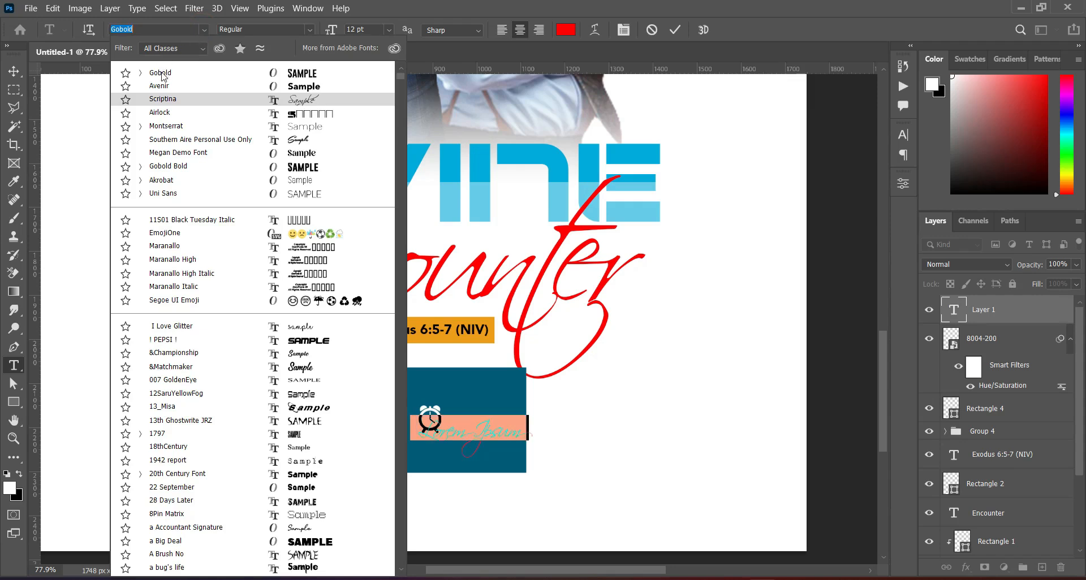
pyautogui.click(161, 73)
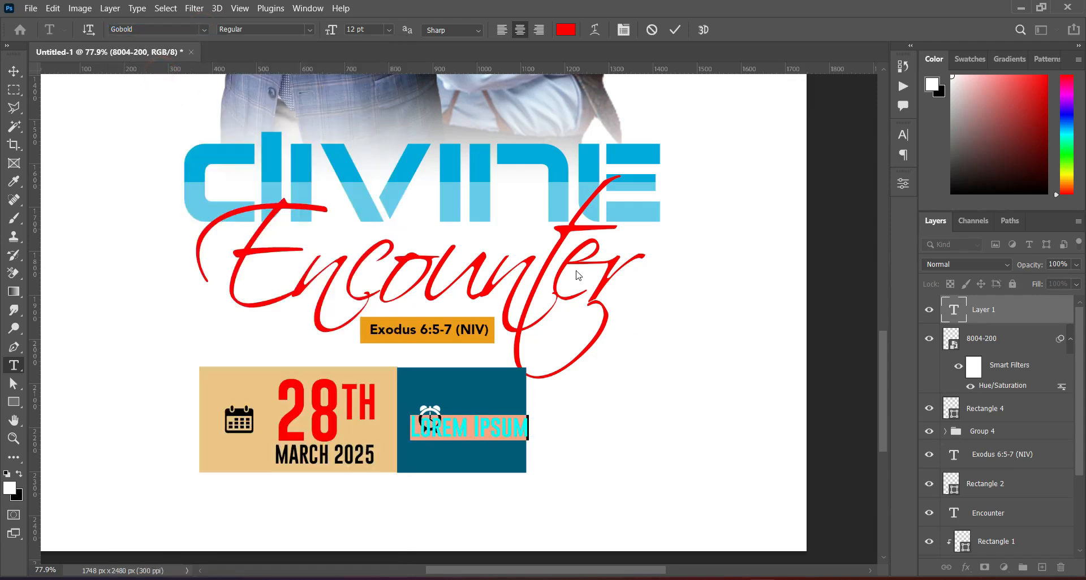
pyautogui.click(565, 31)
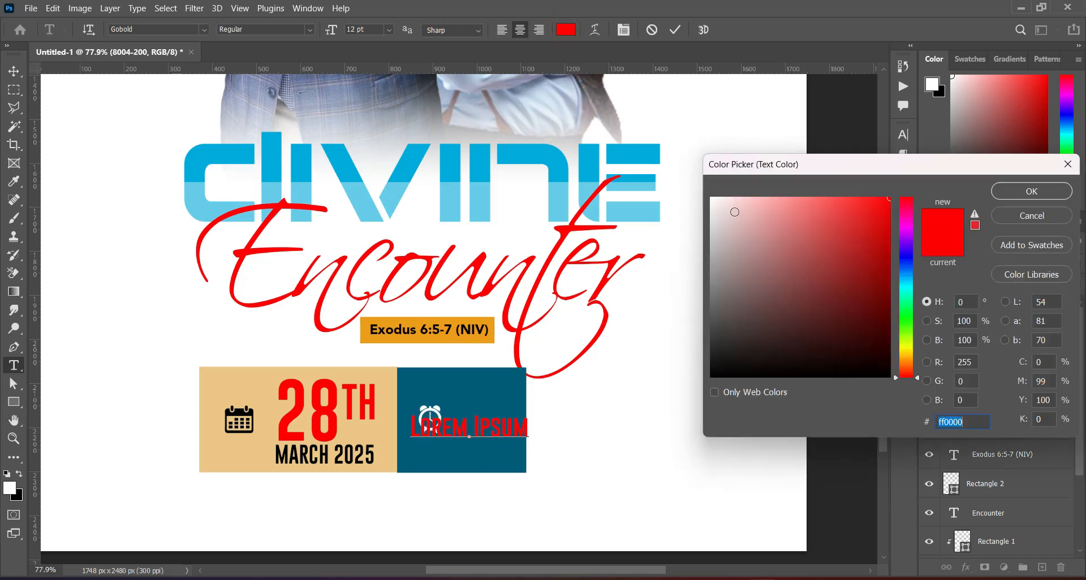
pyautogui.moveTo(729, 212); pyautogui.dragTo(710, 197)
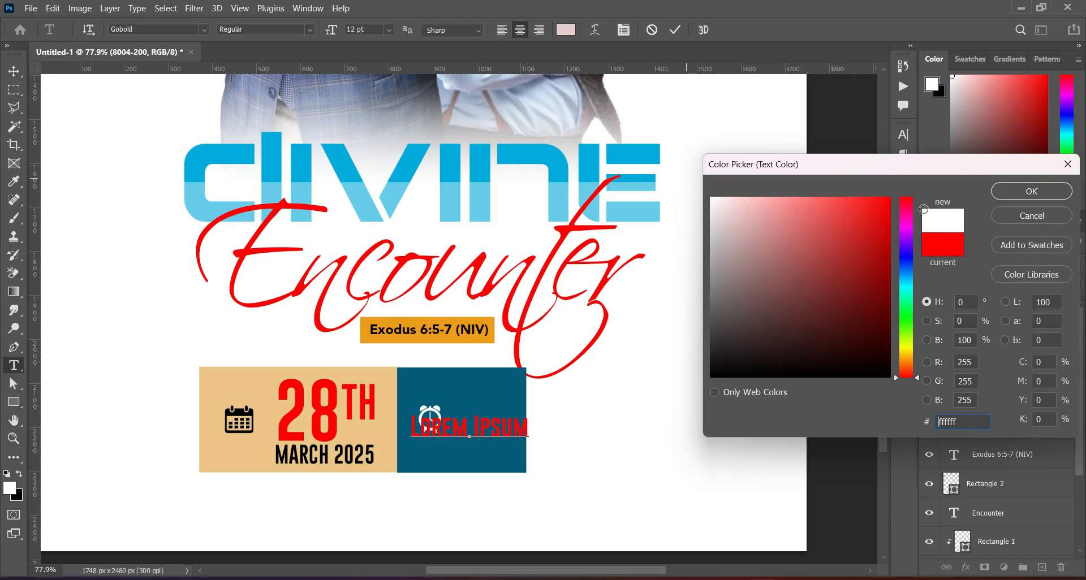
pyautogui.click(1023, 192)
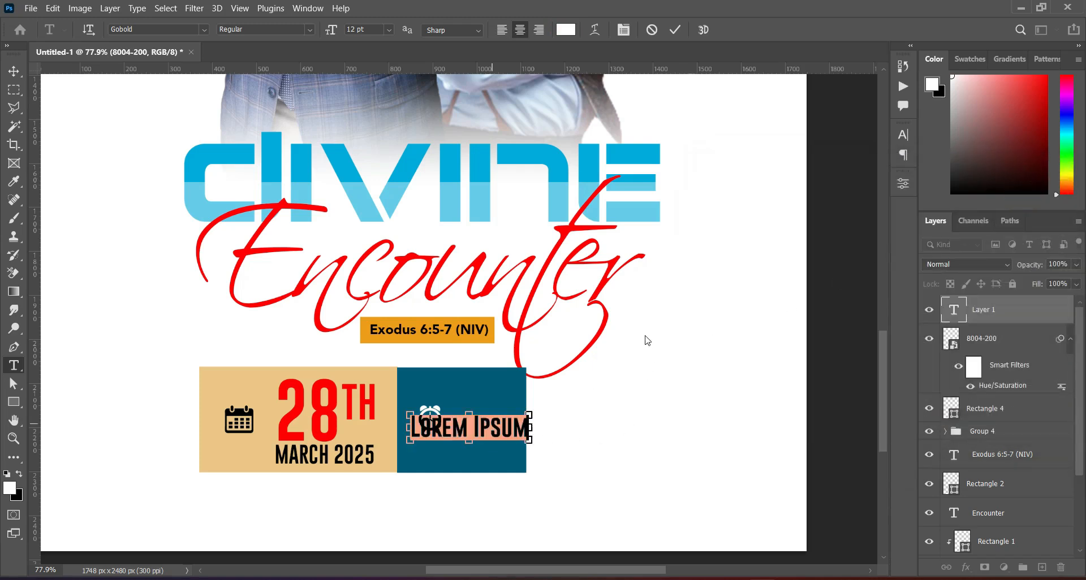
pyautogui.write('4PM')
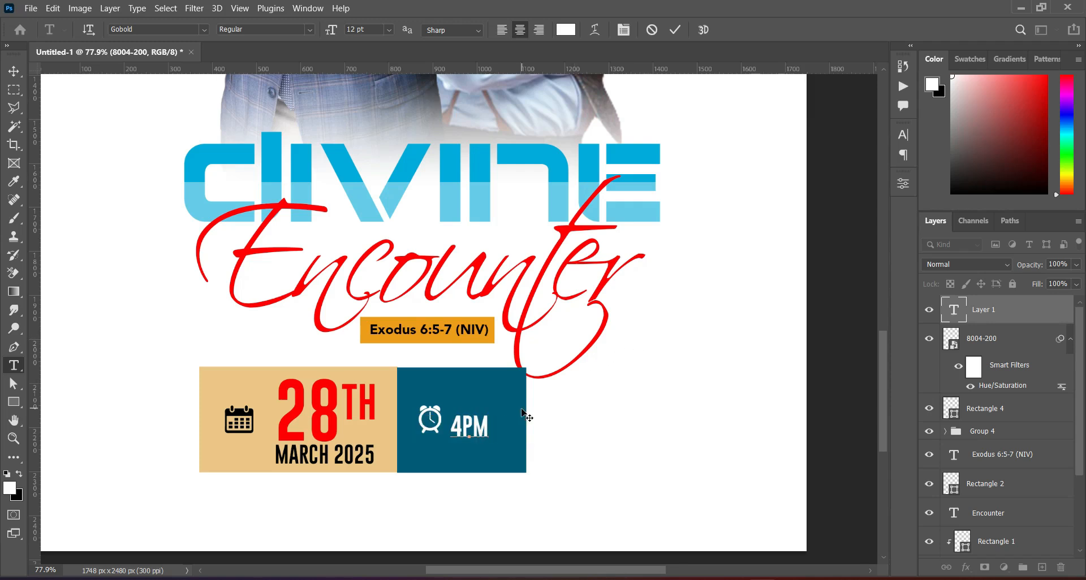
# Reduce the PM letters of the time text to 6 pt
pyautogui.moveTo(464, 427); pyautogui.dragTo(489, 428)
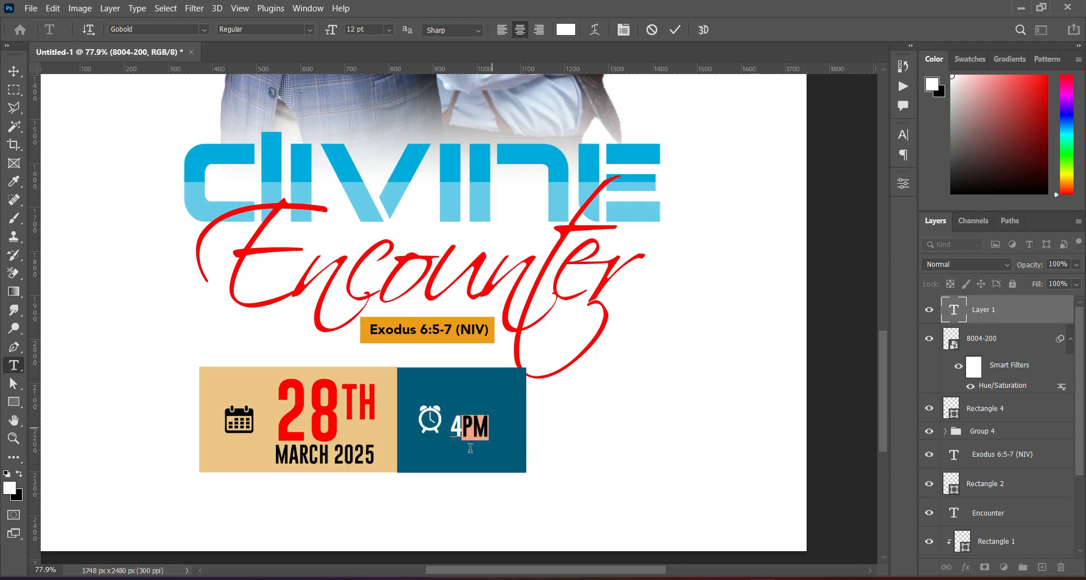
pyautogui.scroll(3, 478, 436)
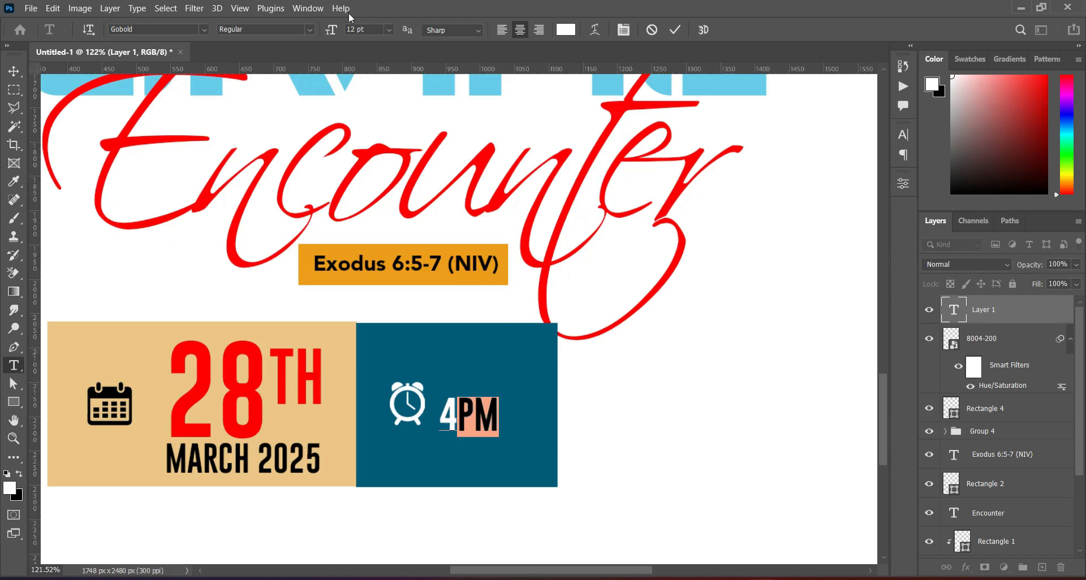
pyautogui.moveTo(332, 32); pyautogui.dragTo(324, 32)
pyautogui.click(675, 30)
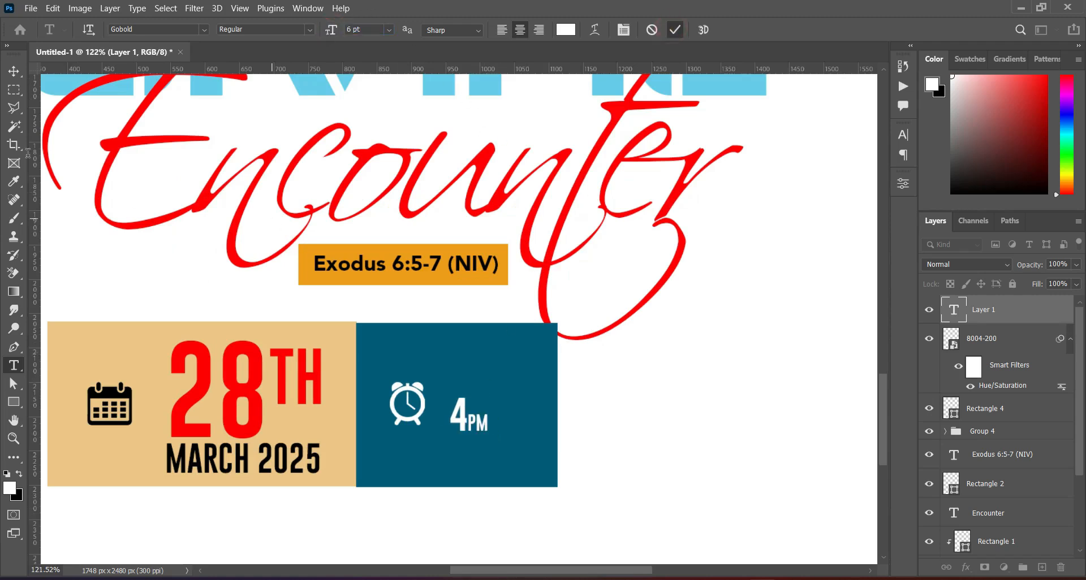
# Enlarge the 4PM text and position it beside the clock icon within the dark blue rectangle
pyautogui.hotkey('ctrl', 't')
pyautogui.moveTo(487, 399); pyautogui.dragTo(530, 405)
pyautogui.moveTo(448, 405); pyautogui.dragTo(438, 405)
pyautogui.click(702, 28)
pyautogui.hotkey('ctrl', '0')
pyautogui.scroll(4, 492, 506)
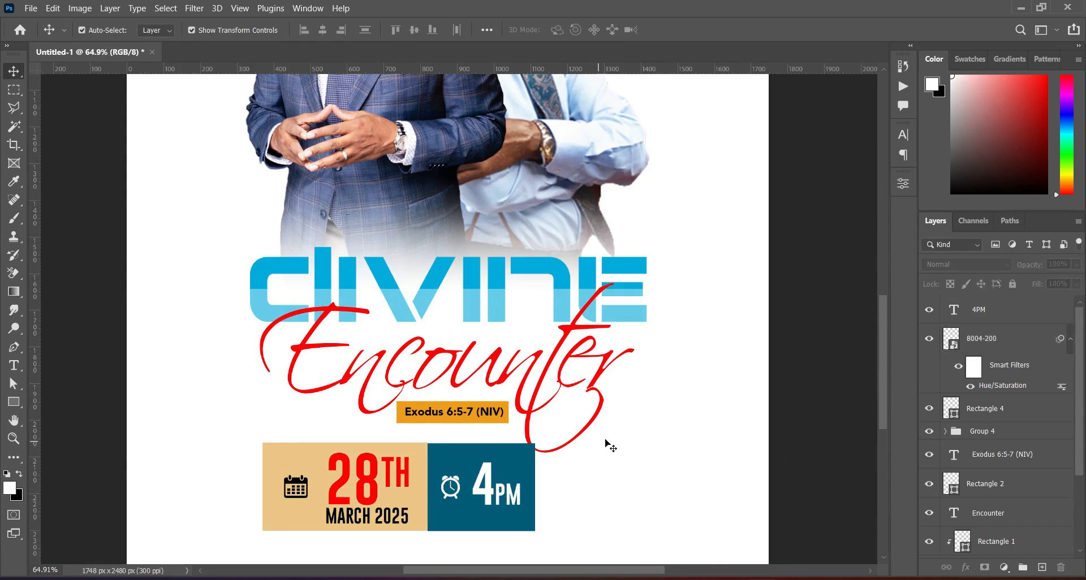
# Group the dark blue rectangle, the clock icon and the 4PM text
pyautogui.scroll(-1, 609, 444)
pyautogui.click(1070, 339)
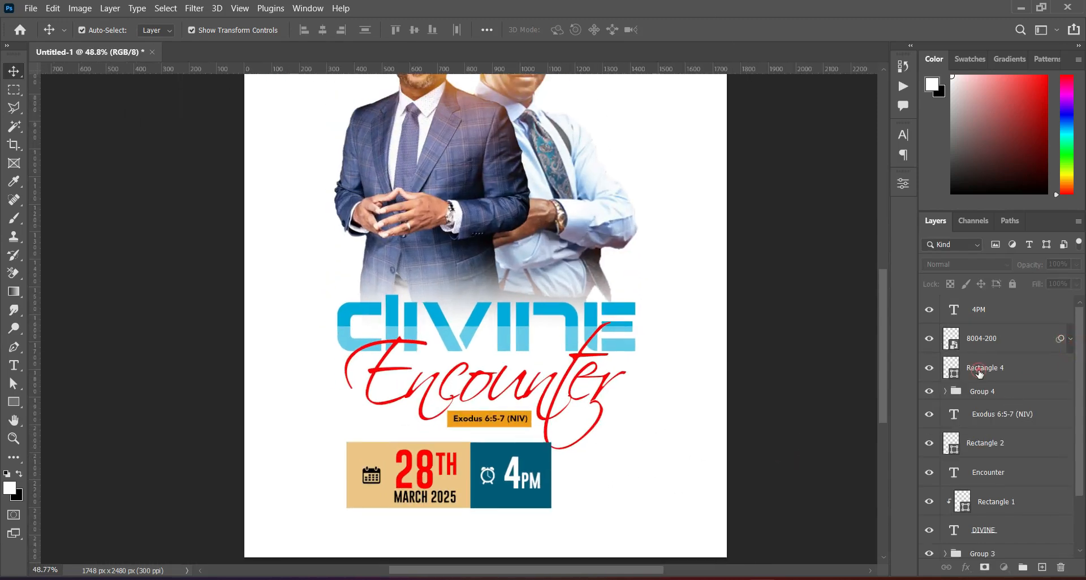
pyautogui.click(980, 370)
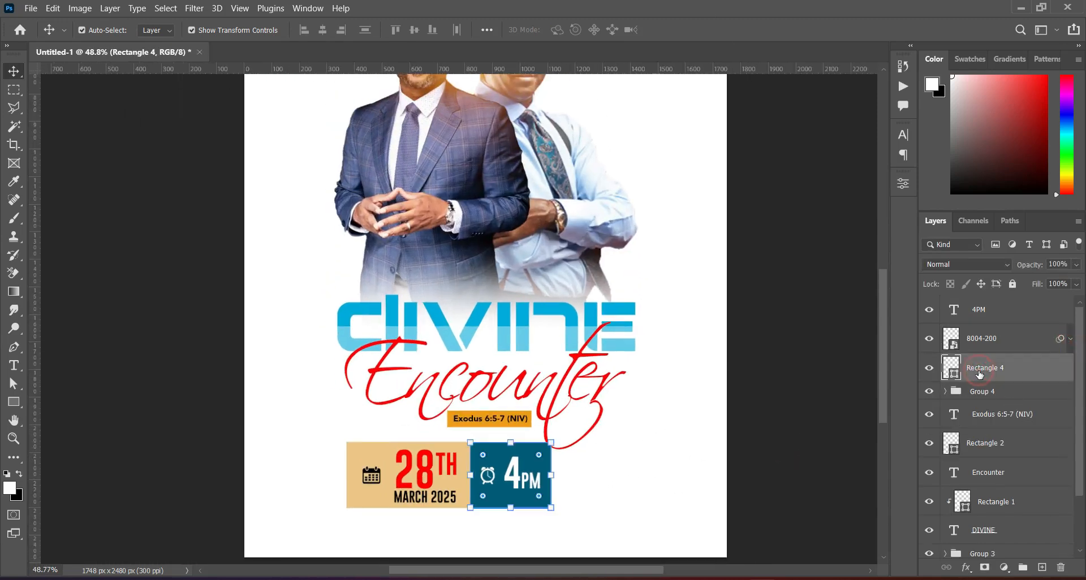
pyautogui.keyDown('shift'); pyautogui.click(996, 315); pyautogui.keyUp('shift')
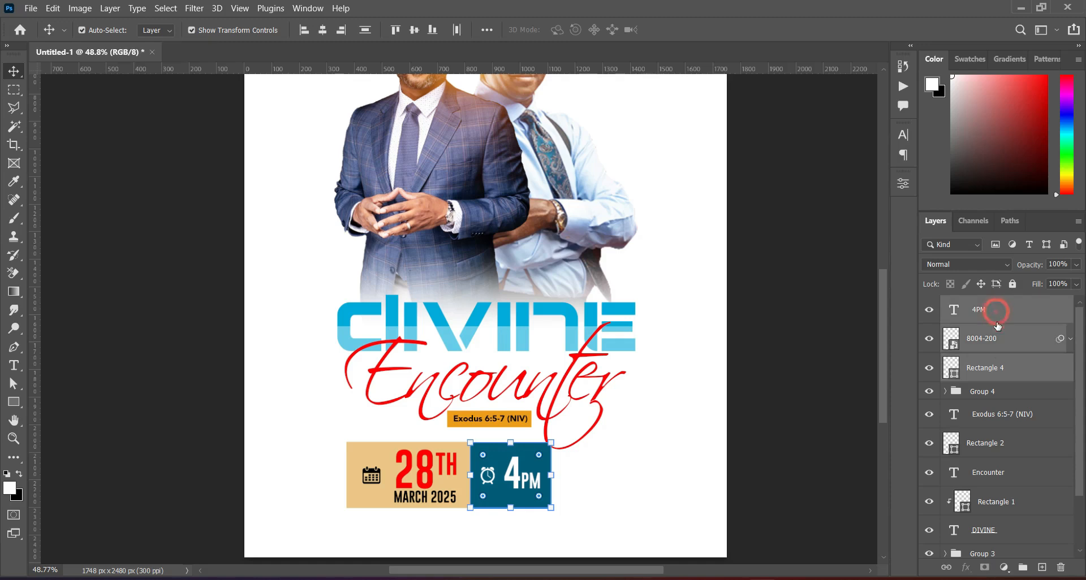
pyautogui.click(1022, 567)
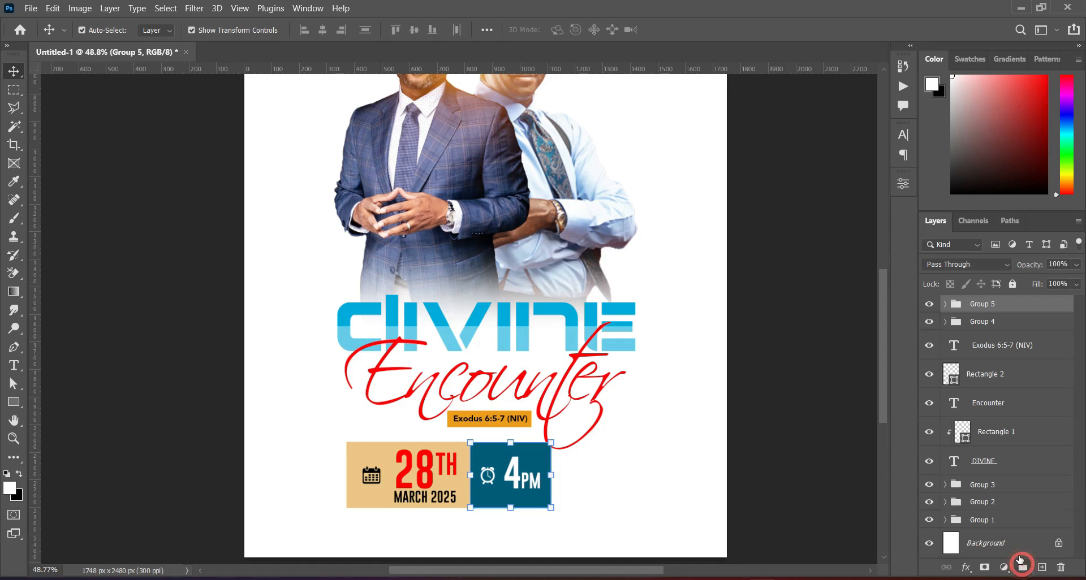
# Combine the date box group and the time box group into one group named date/time
pyautogui.keyDown('shift'); pyautogui.click(990, 324); pyautogui.keyUp('shift')
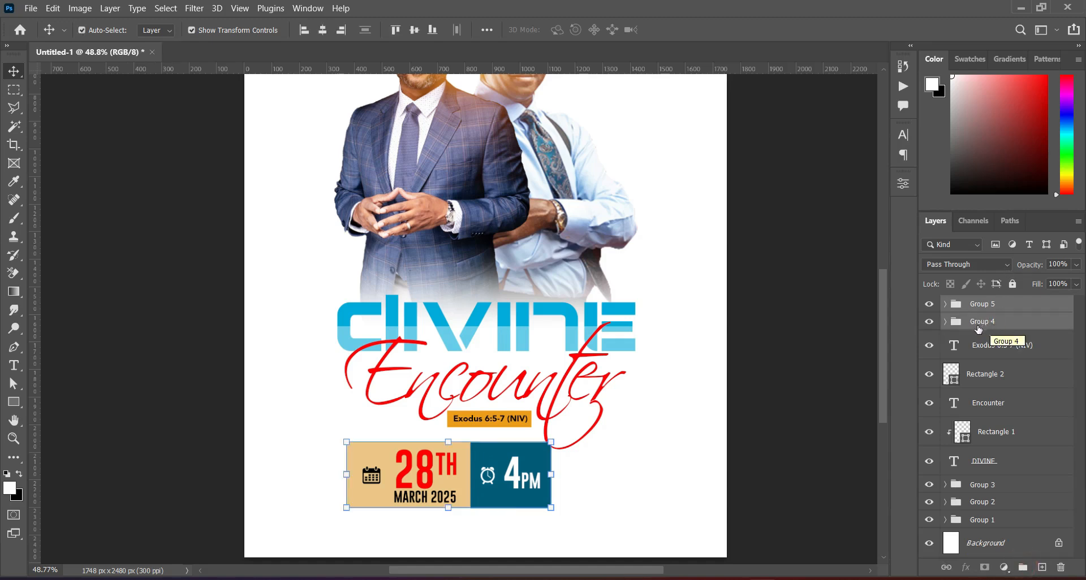
pyautogui.hotkey('ctrl', 'g')
pyautogui.doubleClick(979, 308)
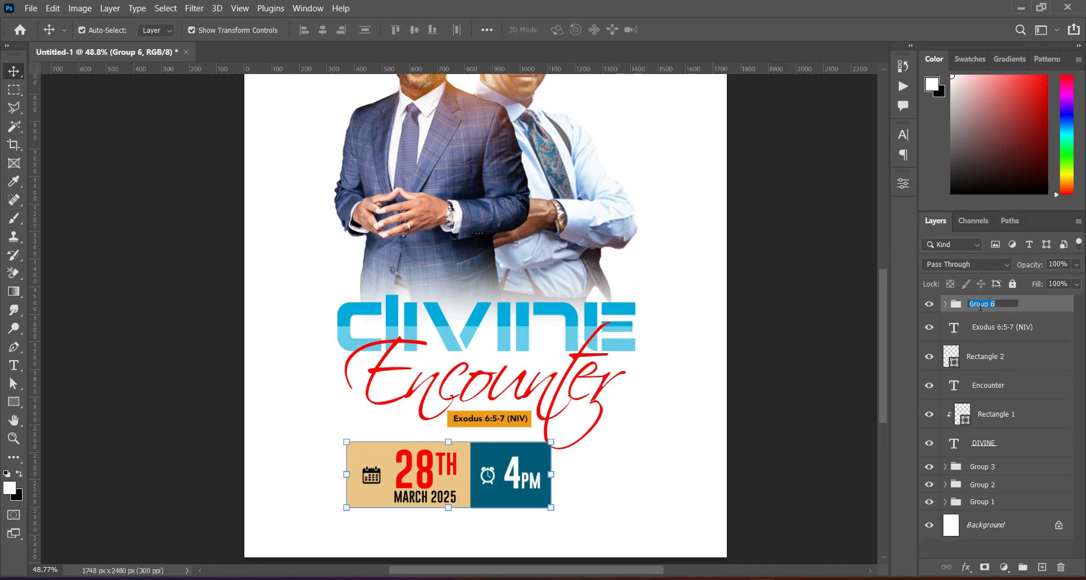
pyautogui.write('date/time')
pyautogui.press('Return')
# Select the whole canvas and centre the date/time group horizontally on it
pyautogui.click(166, 9)
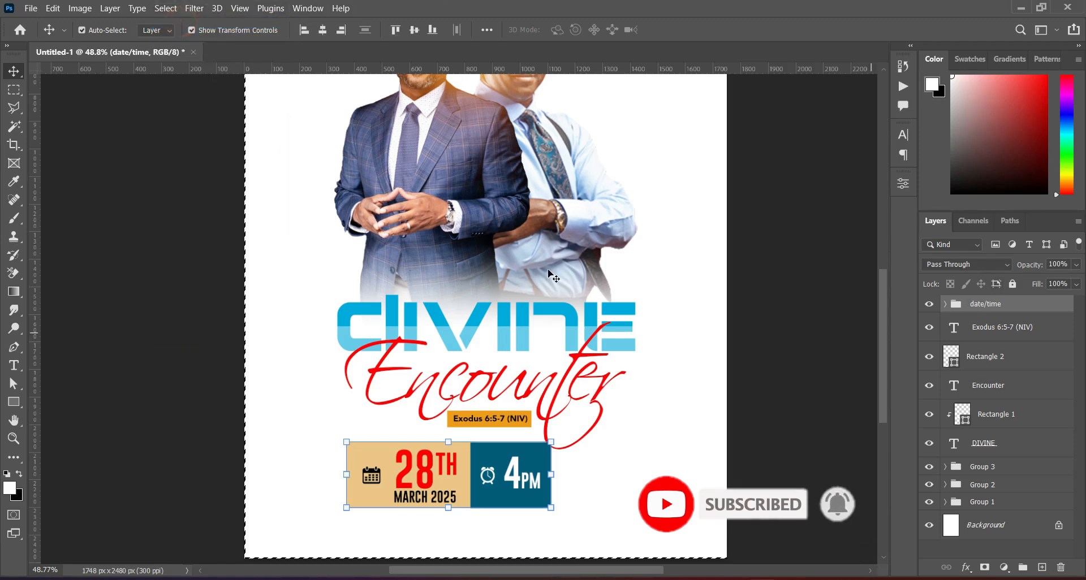
pyautogui.click(322, 29)
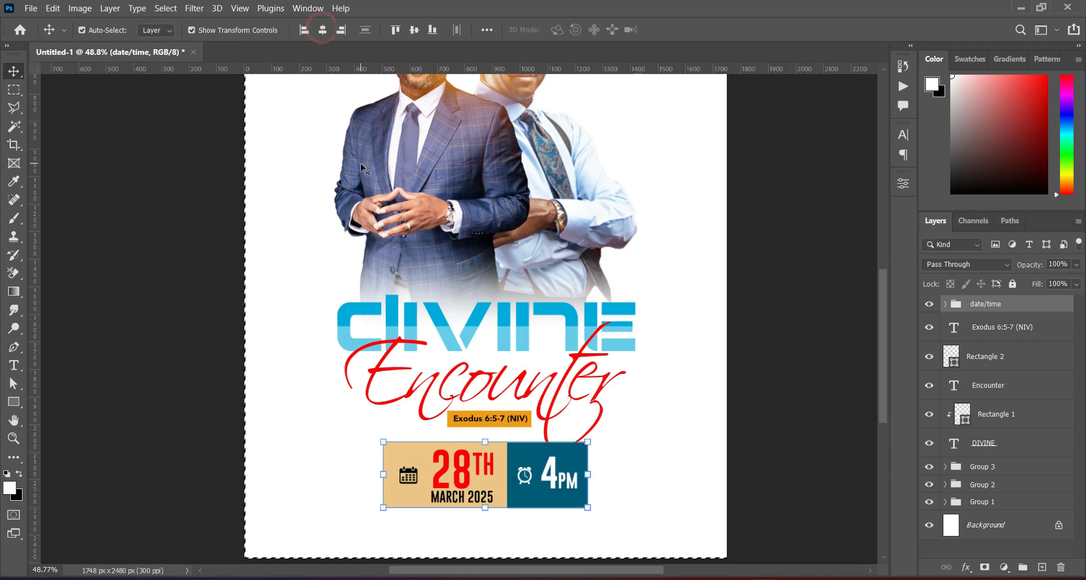
# Deselect the canvas and move the date/time group slightly further down below the scripture label
pyautogui.click(166, 8)
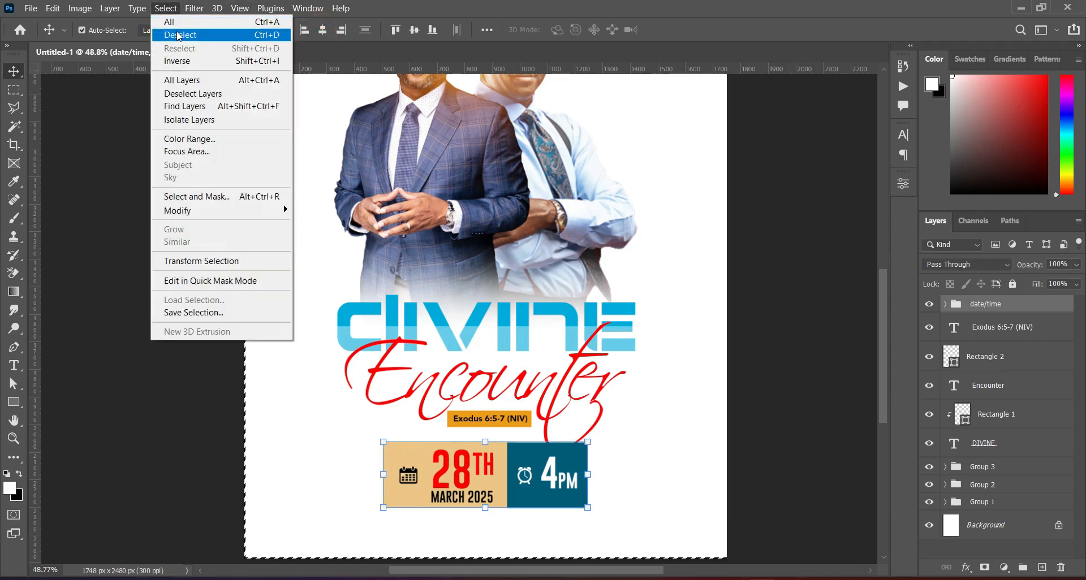
pyautogui.click(176, 31)
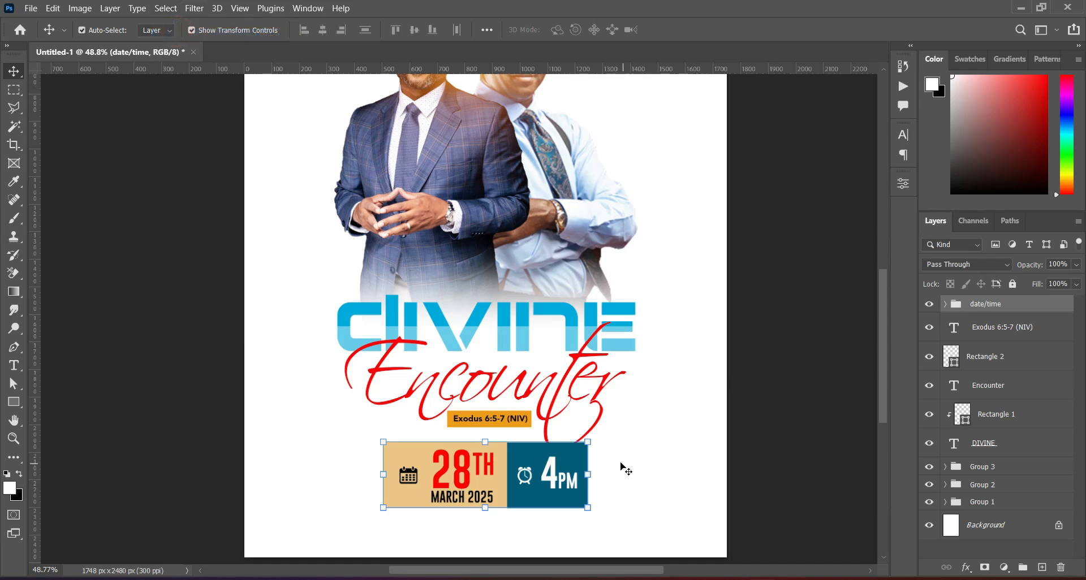
pyautogui.moveTo(884, 400); pyautogui.dragTo(884, 406)
pyautogui.moveTo(507, 430); pyautogui.dragTo(506, 437)
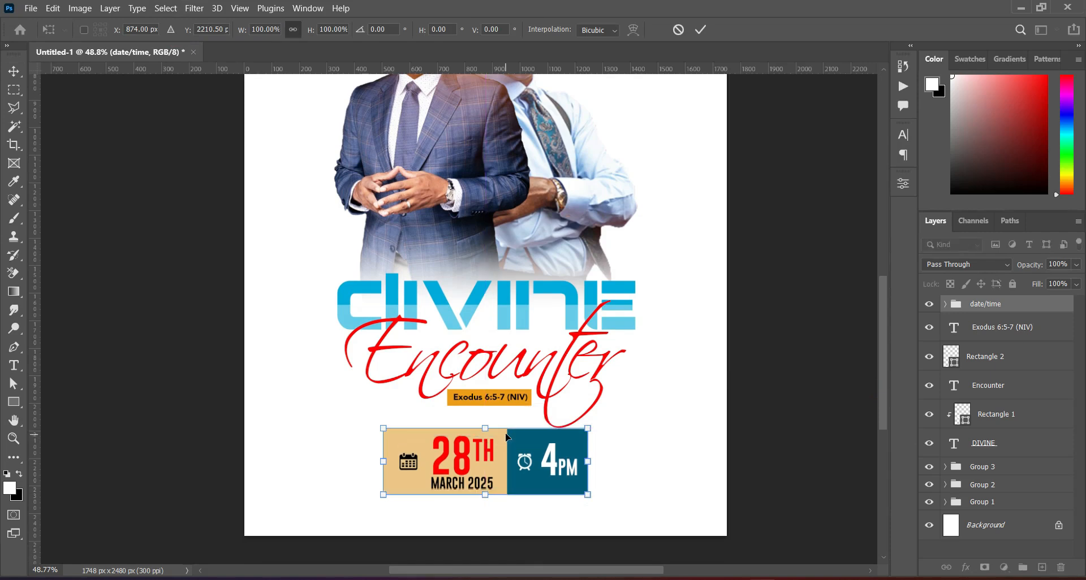
pyautogui.click(792, 196)
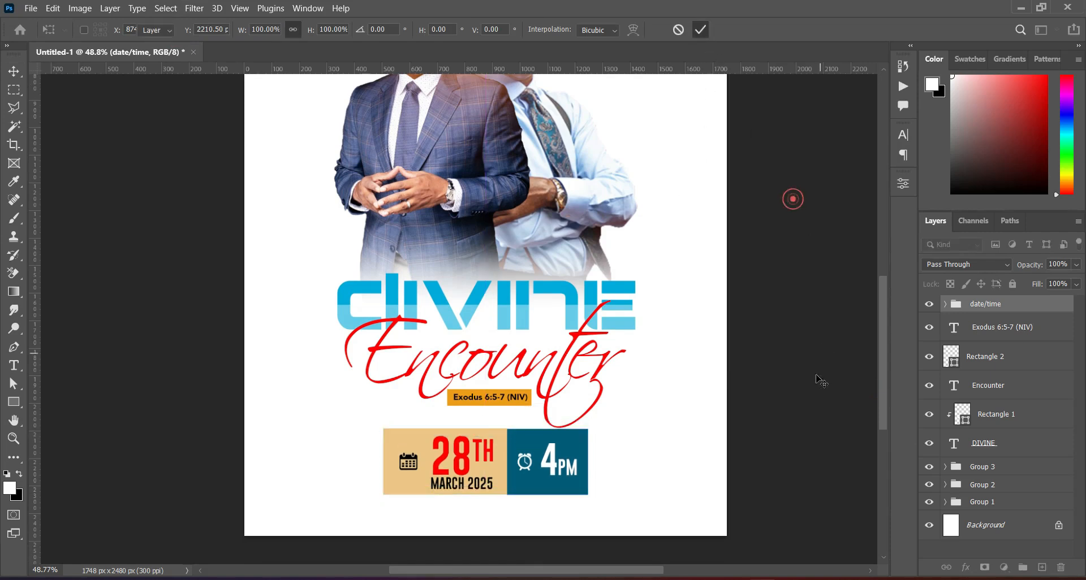
# Draw a white rectangle about 1787 by 166 px across the flyer's lower edge, directly below the date and time boxes
pyautogui.moveTo(883, 388); pyautogui.dragTo(880, 394)
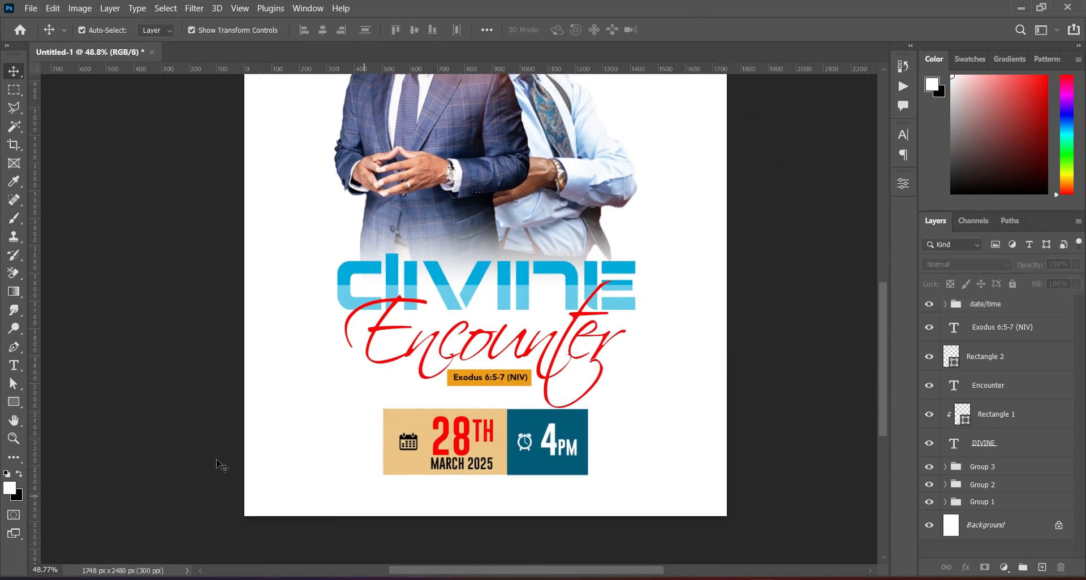
pyautogui.click(14, 401)
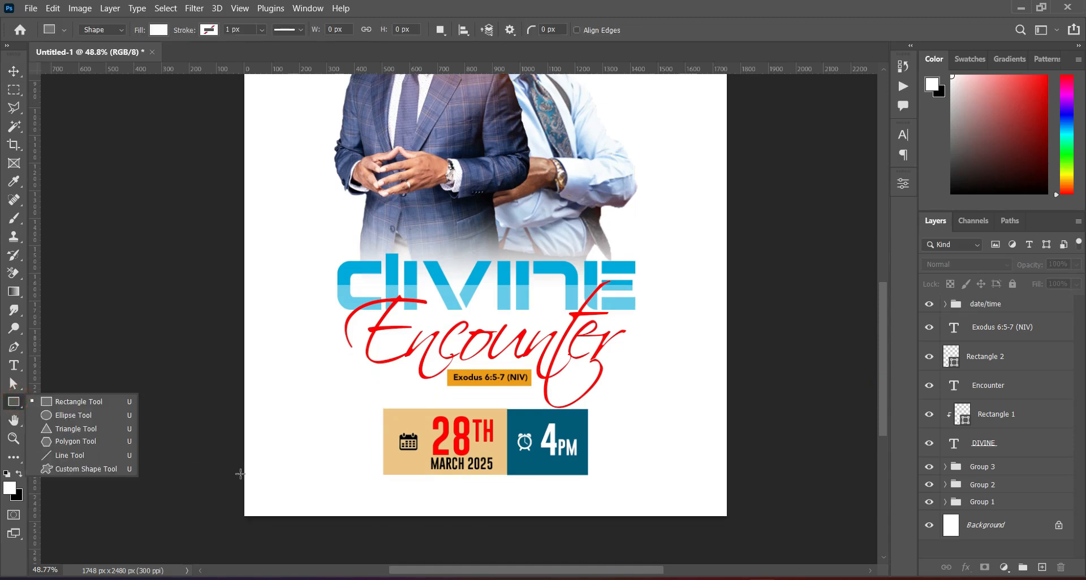
pyautogui.moveTo(241, 474)
pyautogui.mouseDown()
pyautogui.moveTo(557, 540)
pyautogui.moveTo(732, 519)
pyautogui.mouseUp()
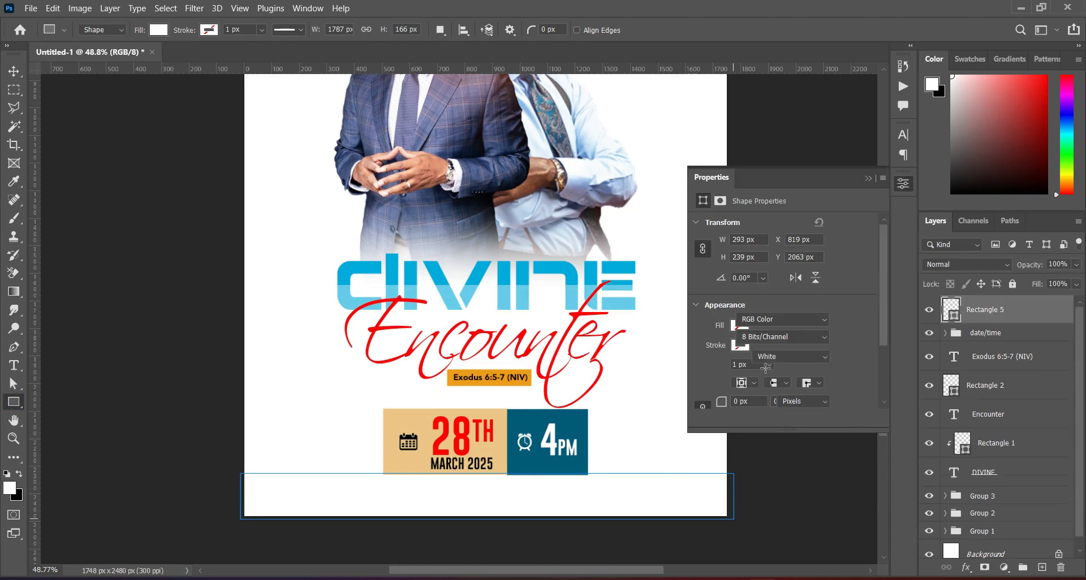
pyautogui.click(13, 70)
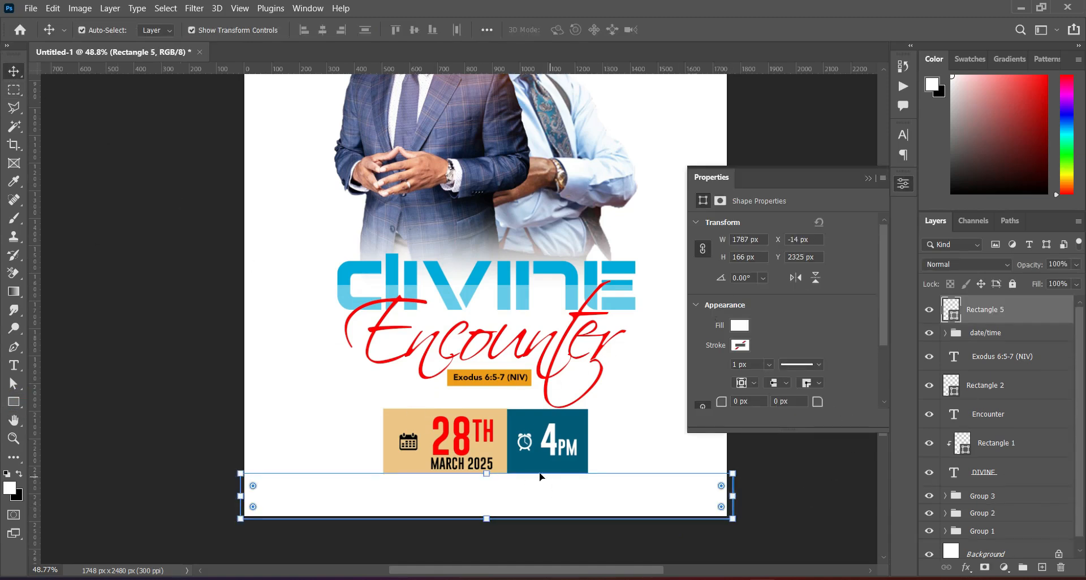
pyautogui.click(867, 178)
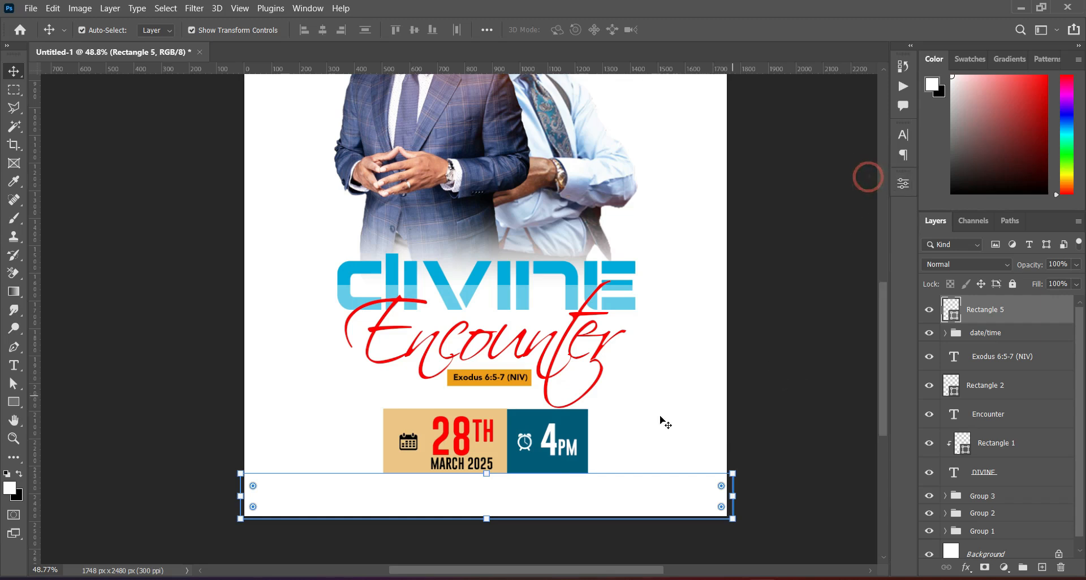
# Place the google-location-icon-16 image in the flyer, scale it to 1.22% and position it just below the date box
pyautogui.click(512, 579)
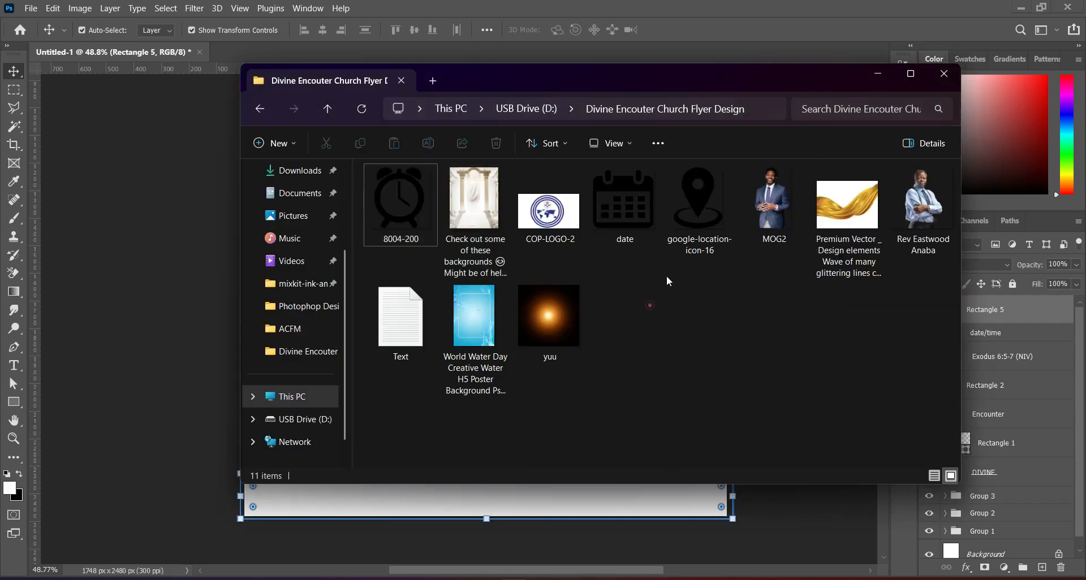
pyautogui.moveTo(694, 191); pyautogui.dragTo(170, 373)
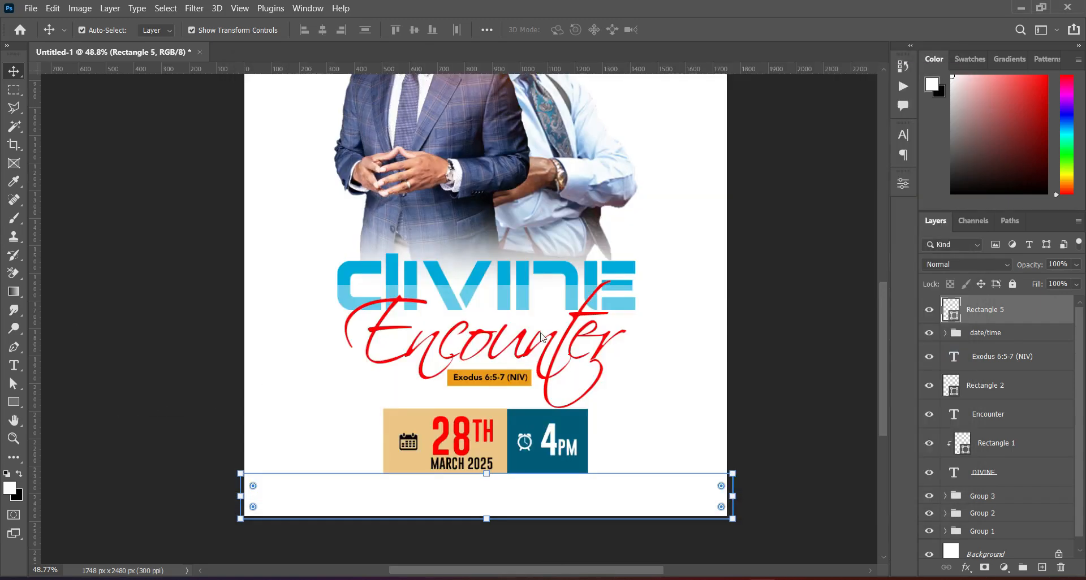
pyautogui.moveTo(726, 295); pyautogui.dragTo(410, 490)
pyautogui.moveTo(412, 444); pyautogui.dragTo(413, 463)
pyautogui.moveTo(412, 520)
pyautogui.mouseDown()
pyautogui.moveTo(420, 468)
pyautogui.moveTo(409, 499)
pyautogui.moveTo(425, 508)
pyautogui.moveTo(417, 503)
pyautogui.mouseUp()
pyautogui.scroll(3, 397, 502)
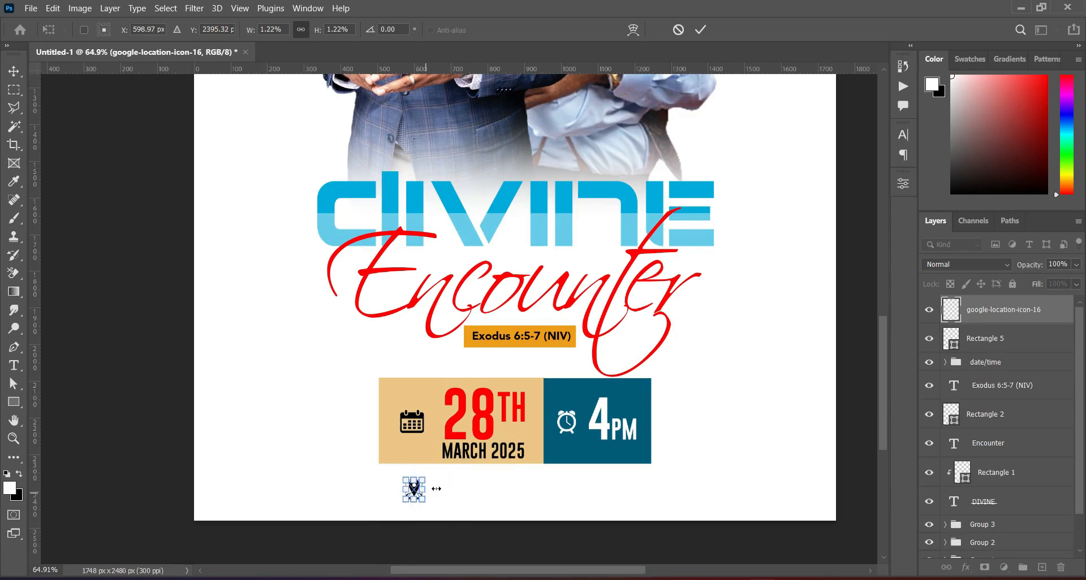
pyautogui.click(700, 30)
# Copy the three-line venue address from Text.txt and paste it as a new text layer beside the location icon
pyautogui.hotkey('alt', 'Tab')
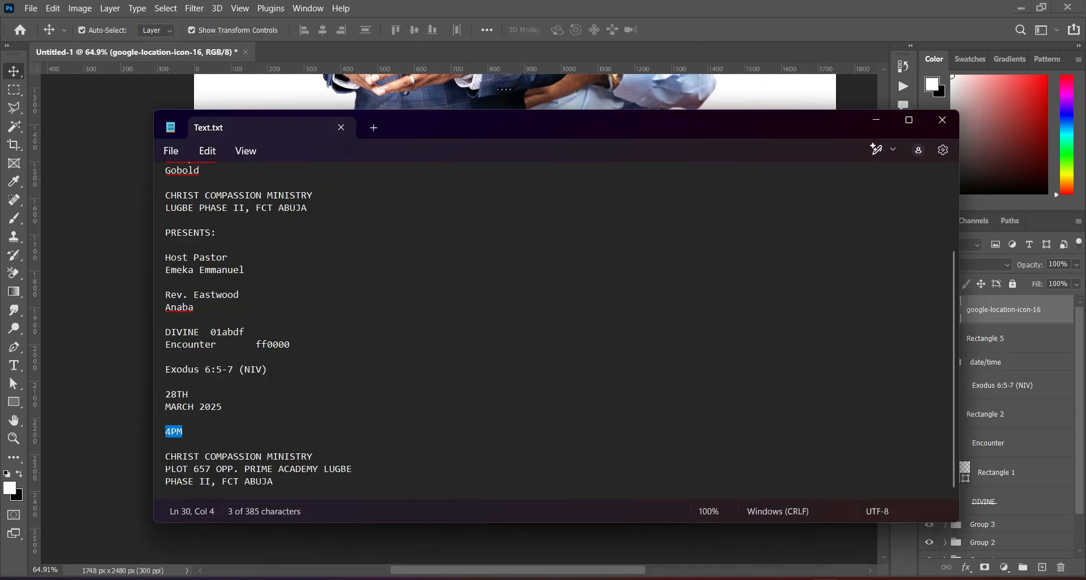
pyautogui.moveTo(165, 456); pyautogui.dragTo(275, 481)
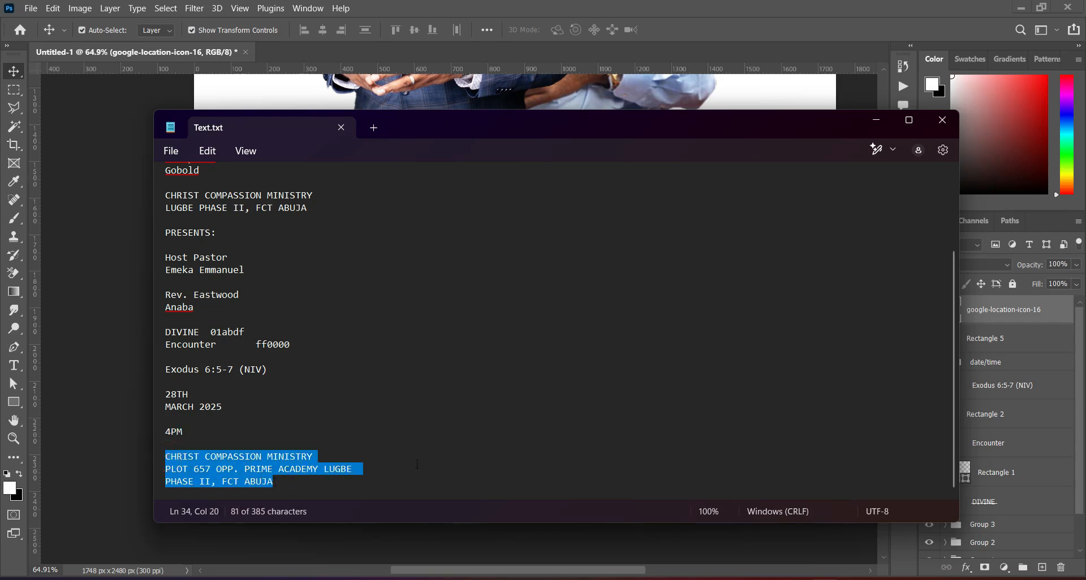
pyautogui.click(879, 129)
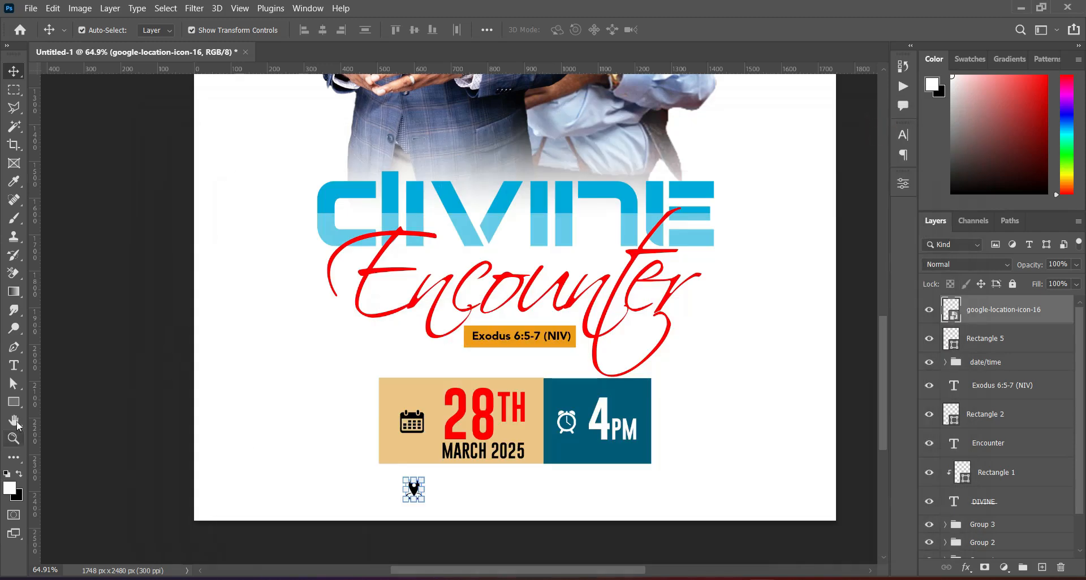
pyautogui.click(14, 366)
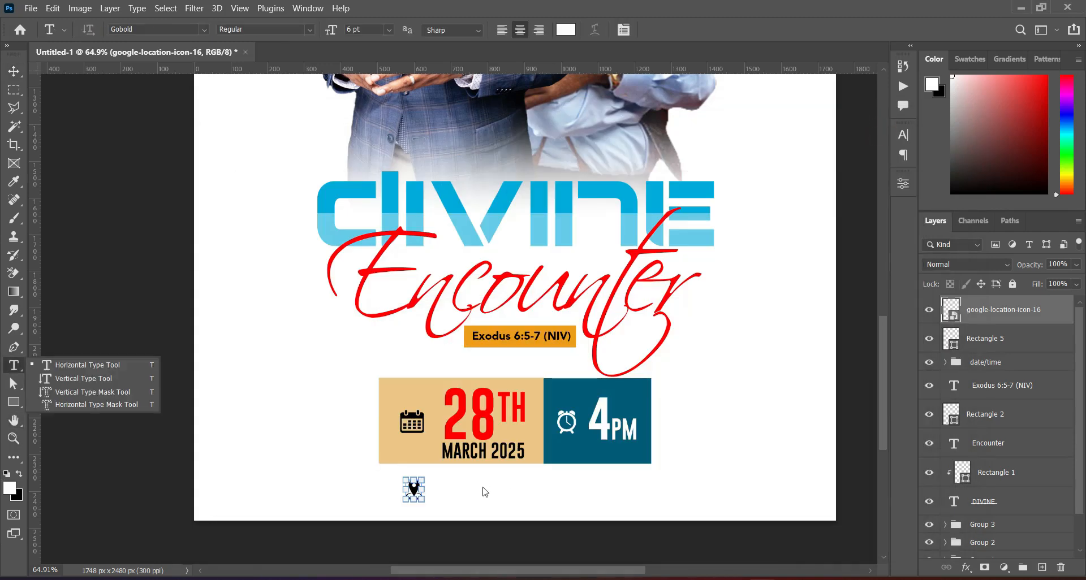
pyautogui.click(436, 485)
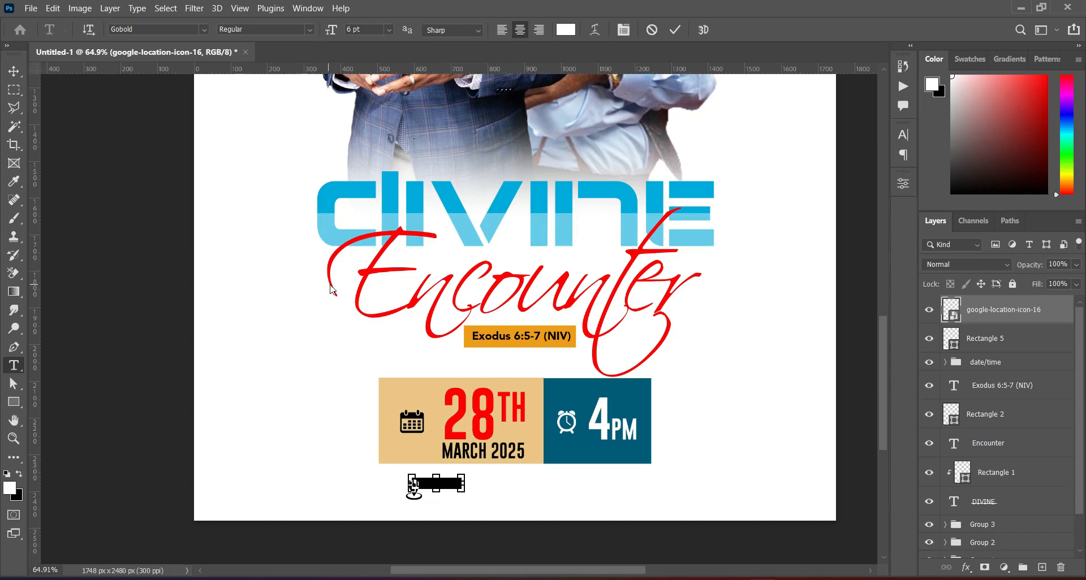
pyautogui.hotkey('ctrl', 'v')
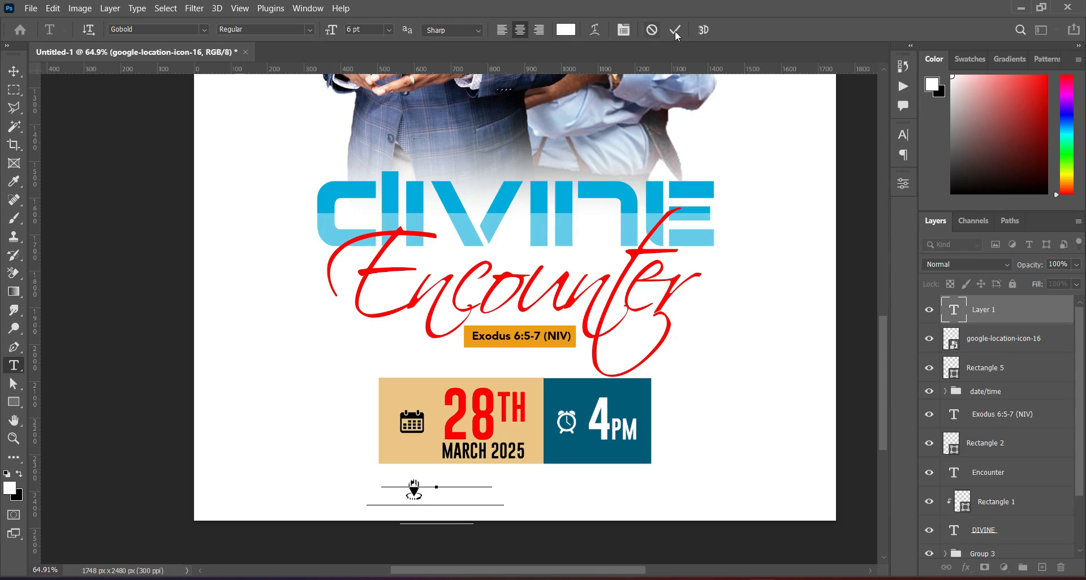
pyautogui.click(675, 30)
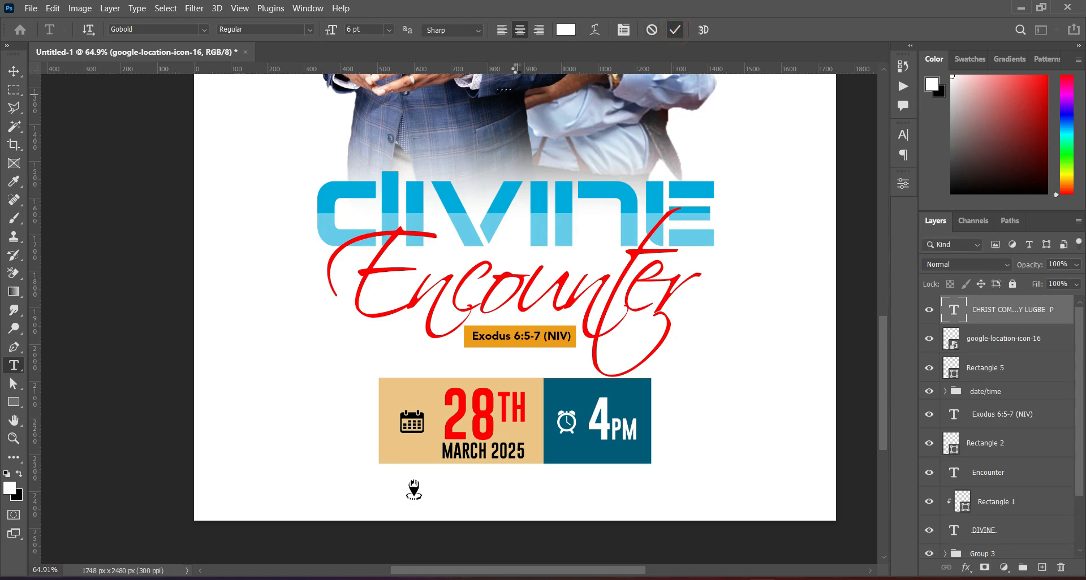
# Left-align the address text, colour it black (000000) and set its font to Avenir
pyautogui.click(502, 31)
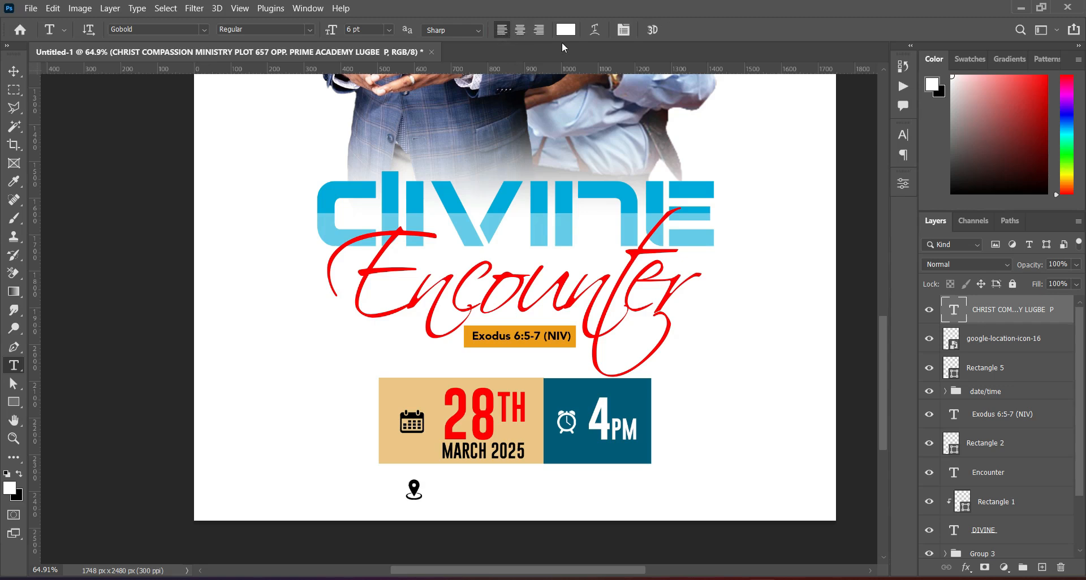
pyautogui.click(565, 31)
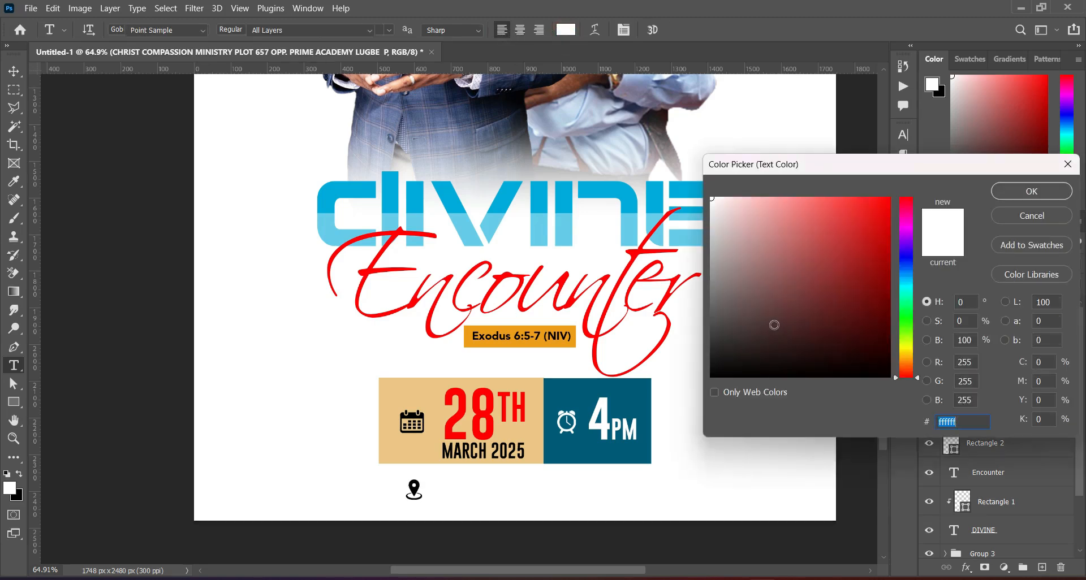
pyautogui.write('000000')
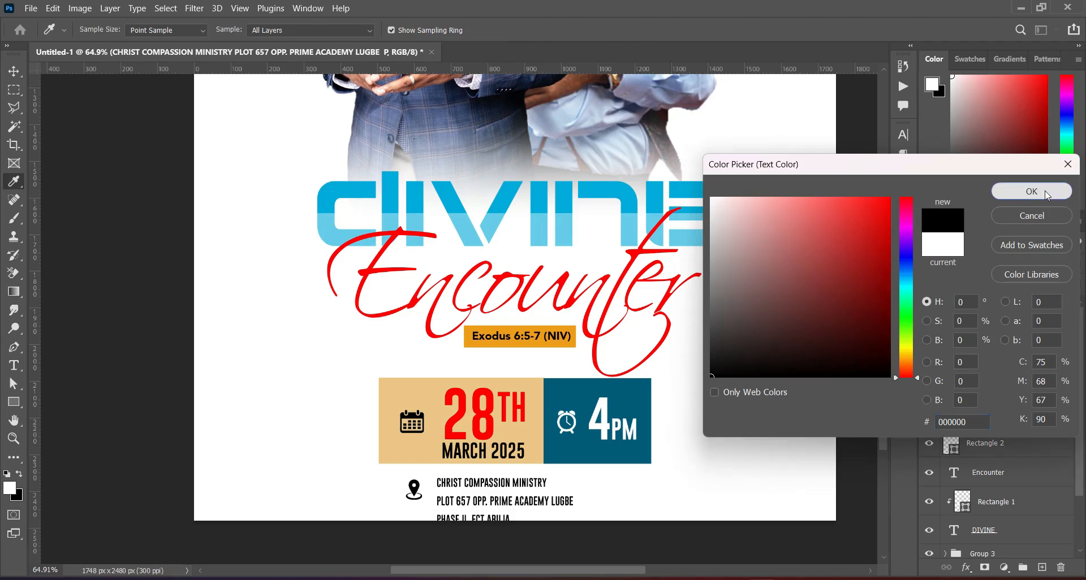
pyautogui.click(1032, 191)
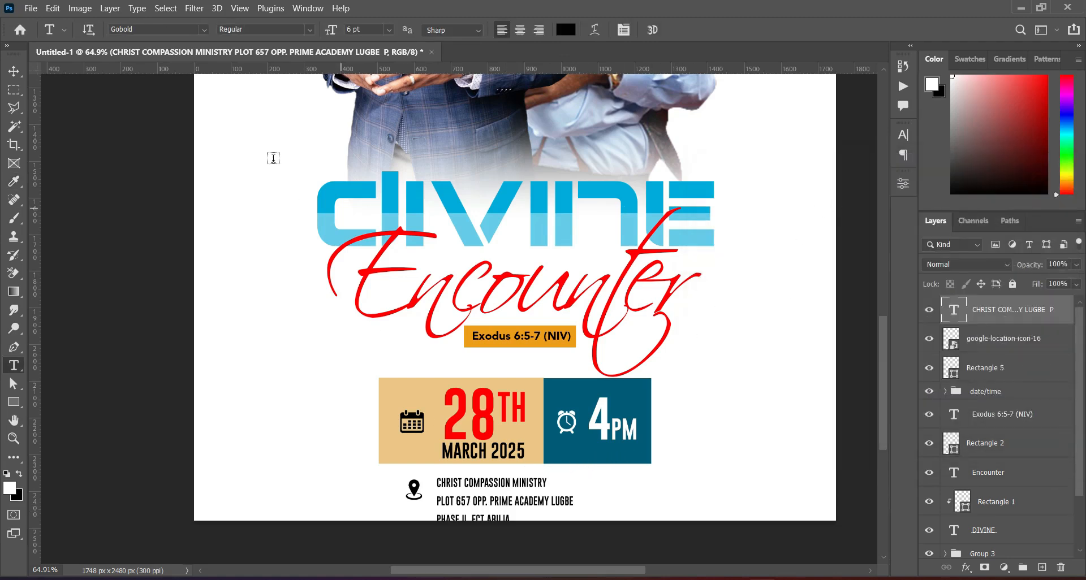
pyautogui.click(205, 30)
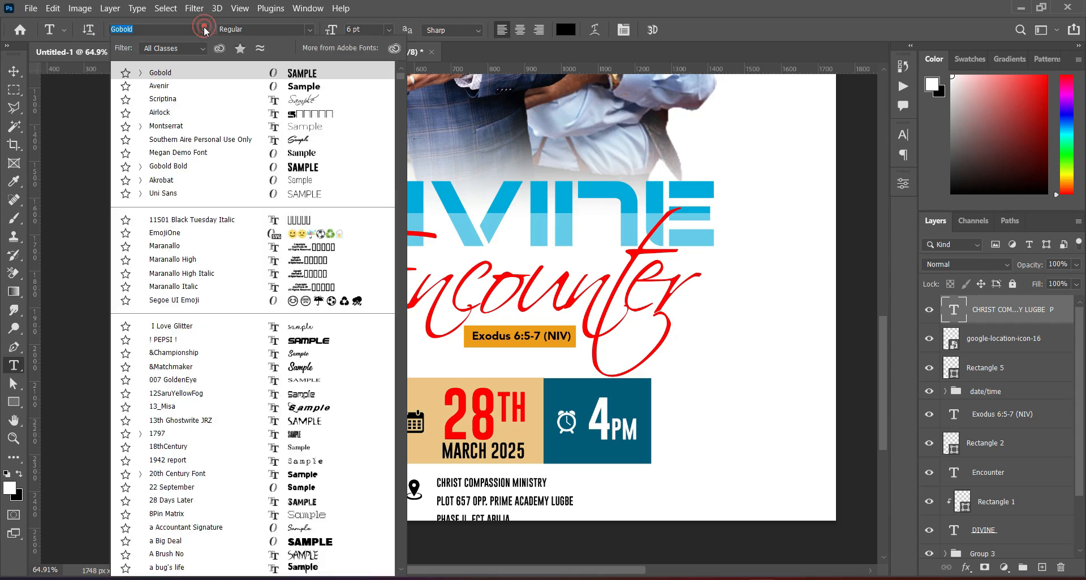
pyautogui.click(160, 86)
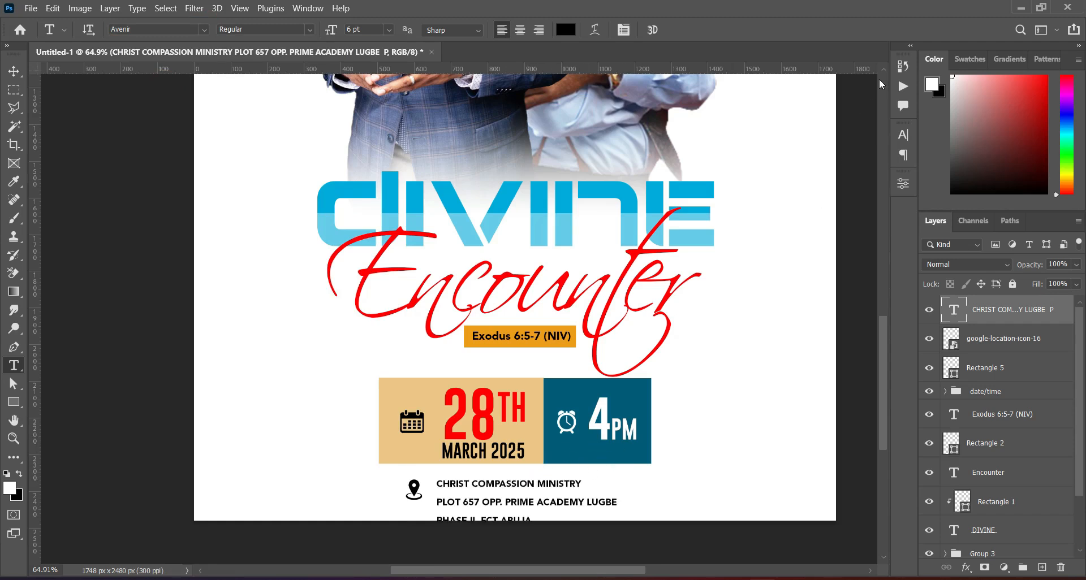
# Tighten the leading of the address text to 6 pt
pyautogui.click(903, 135)
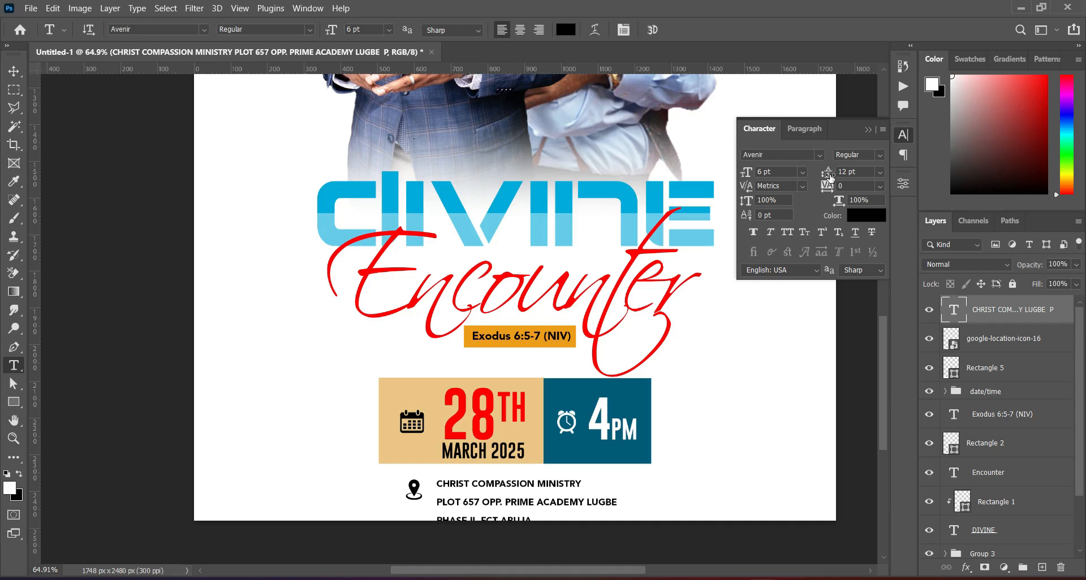
pyautogui.moveTo(827, 176); pyautogui.dragTo(824, 173)
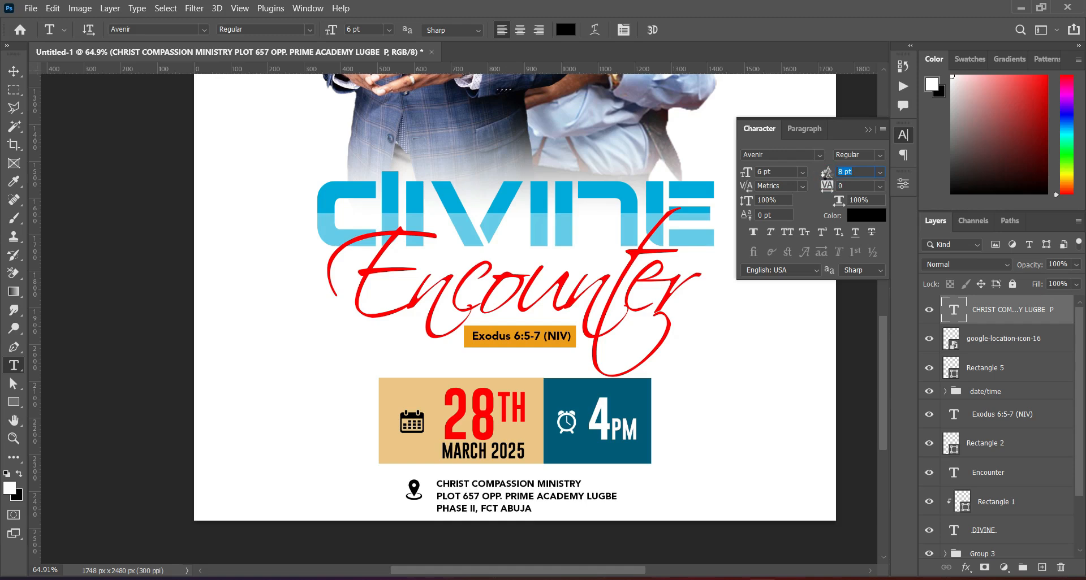
pyautogui.moveTo(826, 173); pyautogui.dragTo(822, 174)
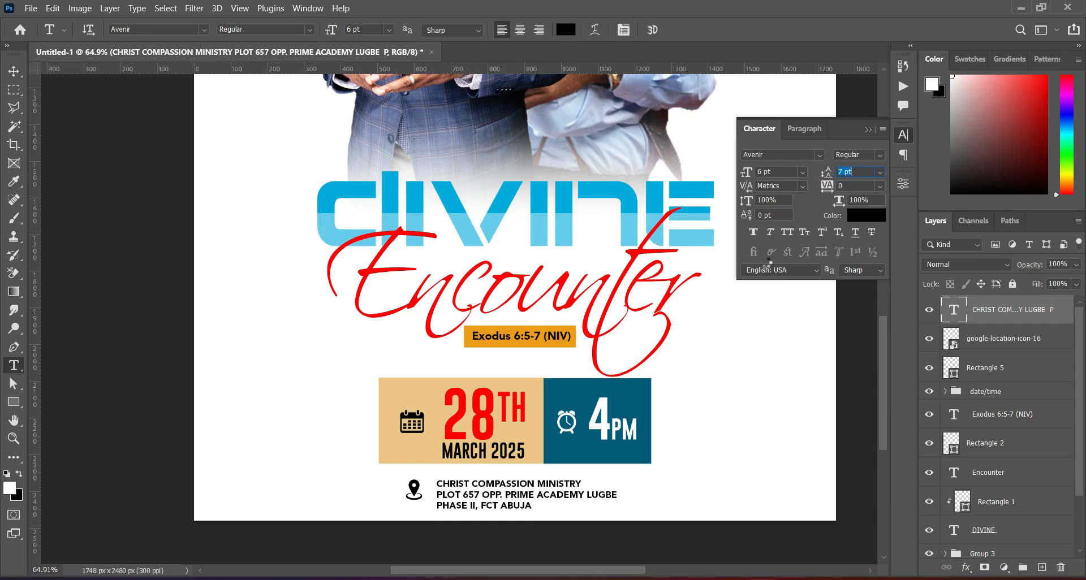
pyautogui.click(14, 70)
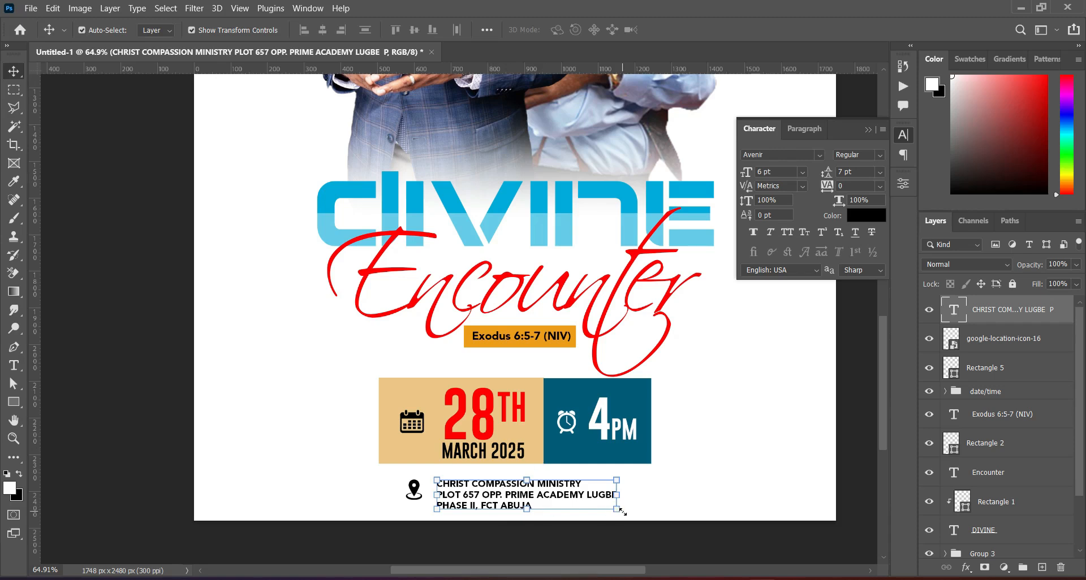
pyautogui.hotkey('ctrl', '0')
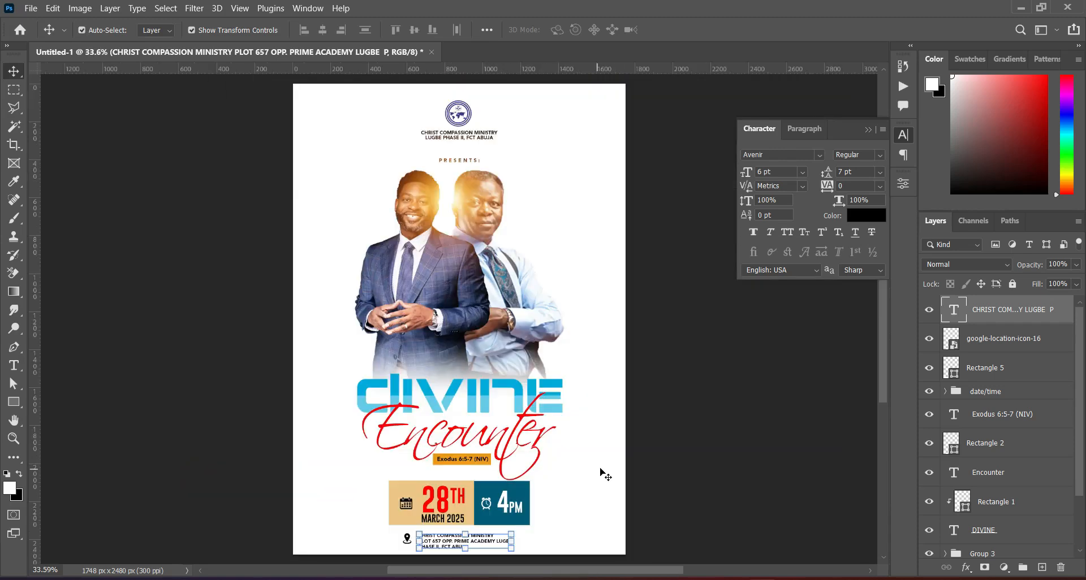
pyautogui.click(749, 502)
pyautogui.click(462, 543)
pyautogui.moveTo(828, 177); pyautogui.dragTo(830, 173)
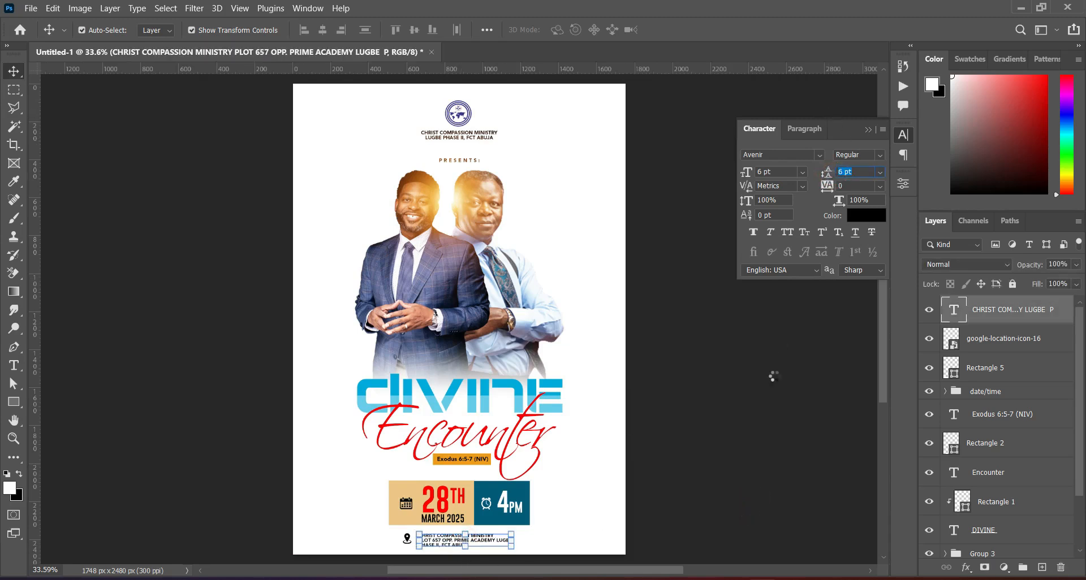
pyautogui.click(744, 400)
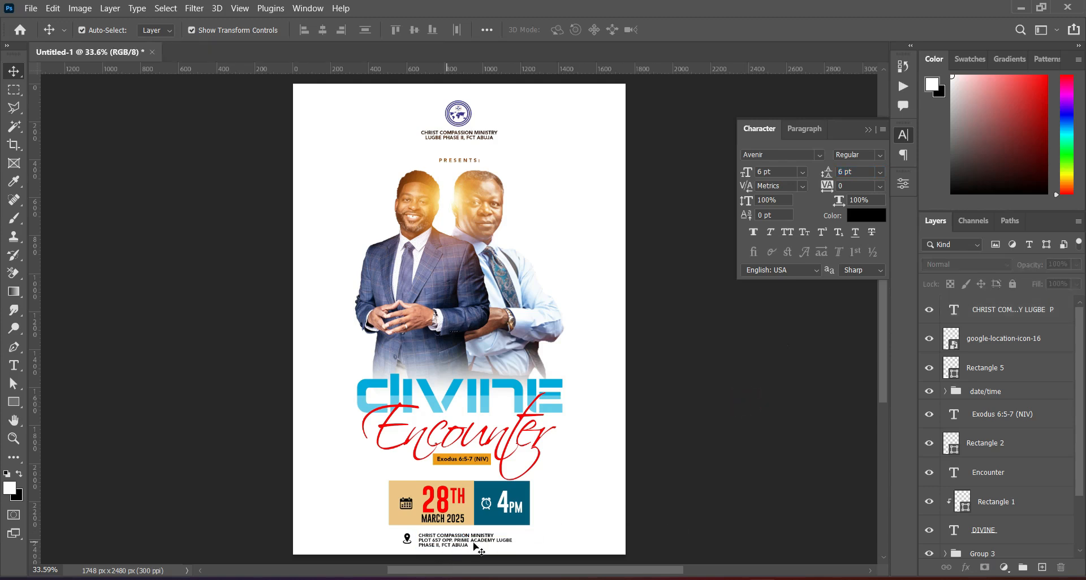
# Nudge the location icon slightly closer to the address text and deselect it
pyautogui.click(417, 546)
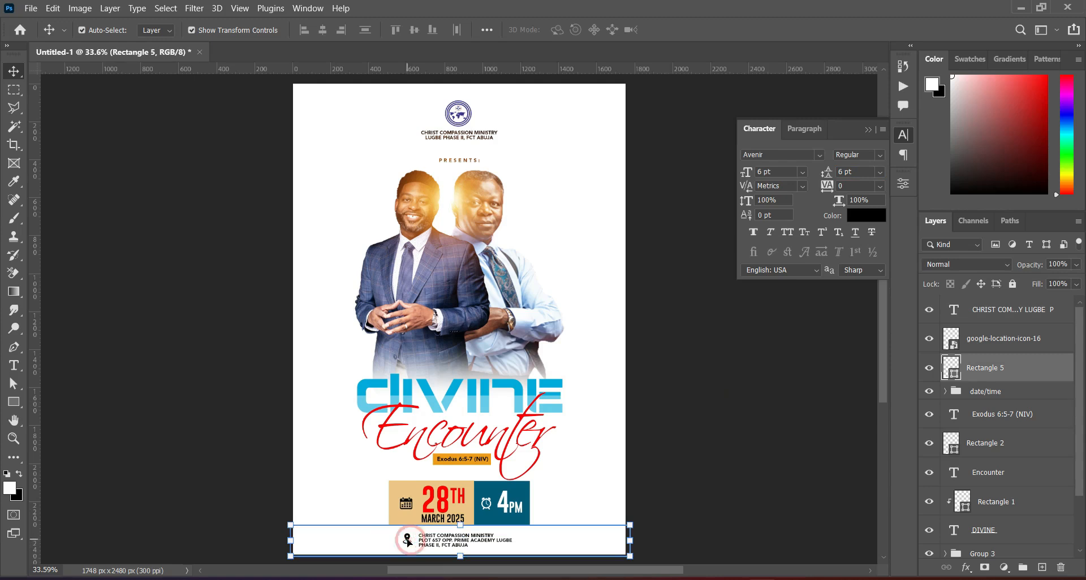
pyautogui.click(410, 542)
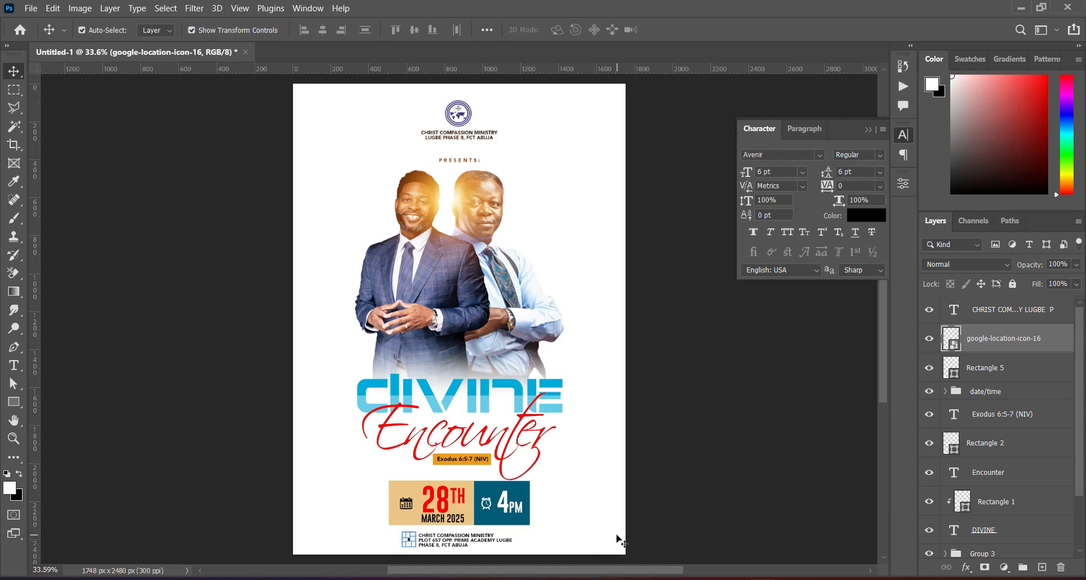
pyautogui.scroll(3, 463, 537)
pyautogui.click(763, 480)
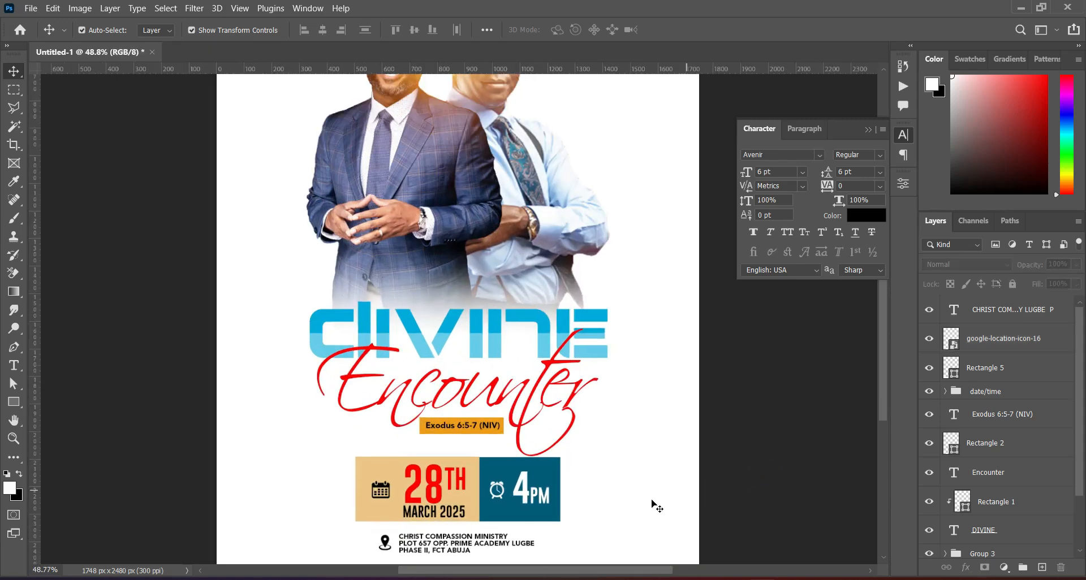
# Group the address text with the location icon and centre the group horizontally on the canvas
pyautogui.click(1010, 312)
pyautogui.keyDown('shift'); pyautogui.click(1003, 340); pyautogui.keyUp('shift')
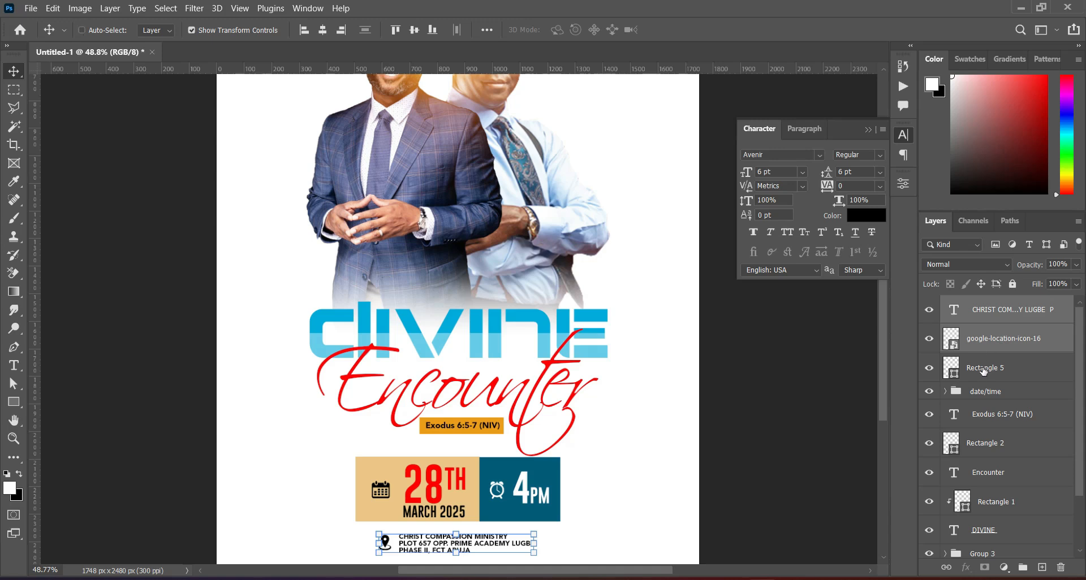
pyautogui.hotkey('ctrl', 'g')
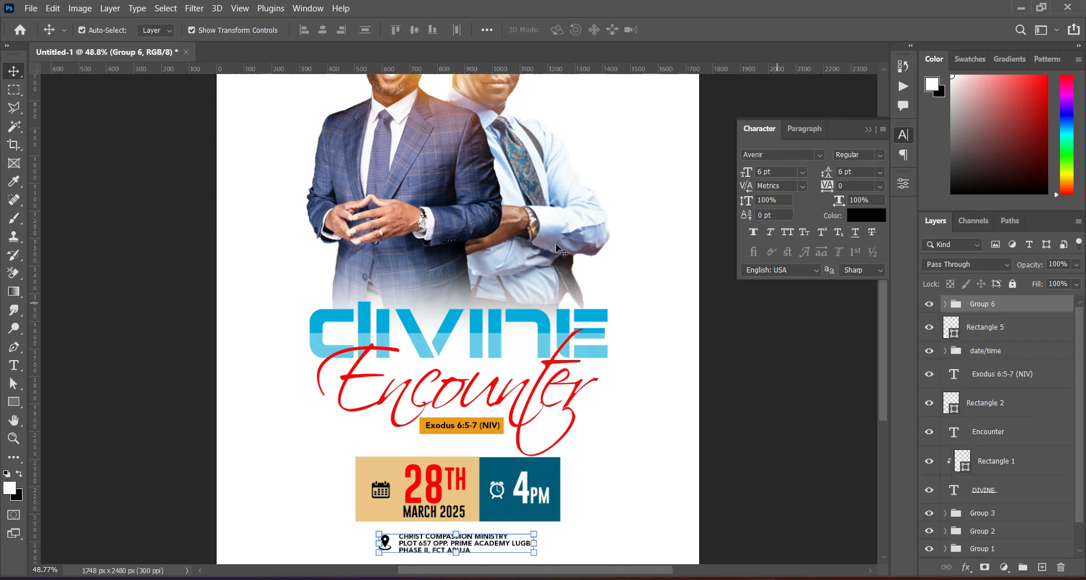
pyautogui.click(166, 8)
pyautogui.click(180, 22)
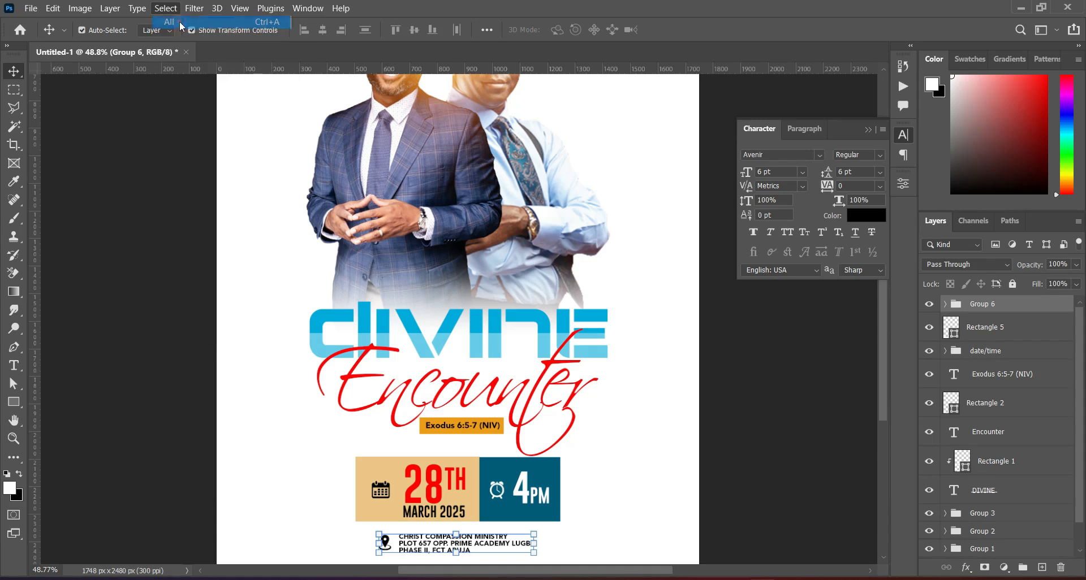
pyautogui.click(322, 30)
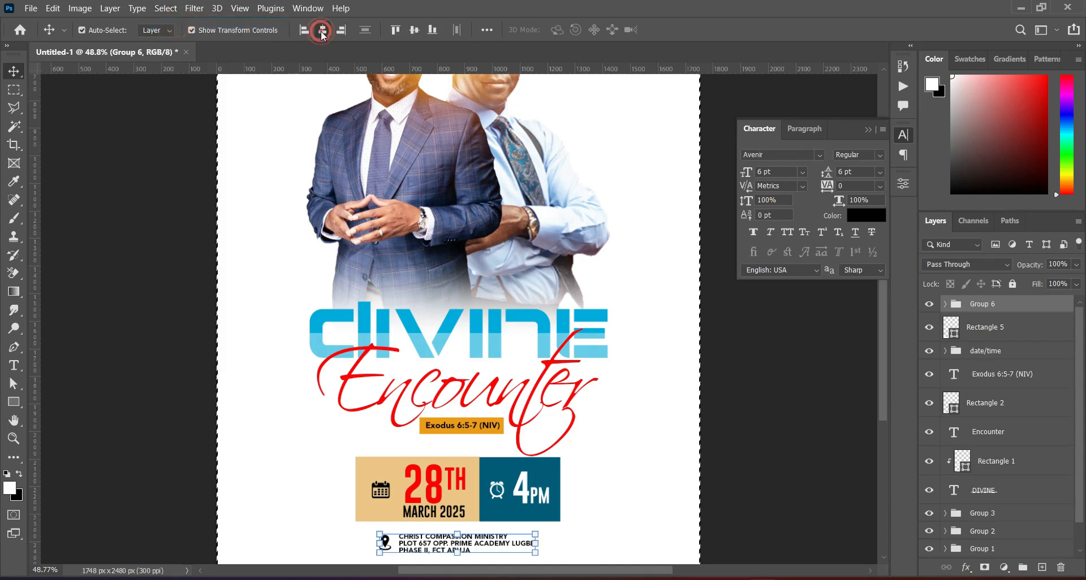
pyautogui.click(166, 8)
pyautogui.click(181, 35)
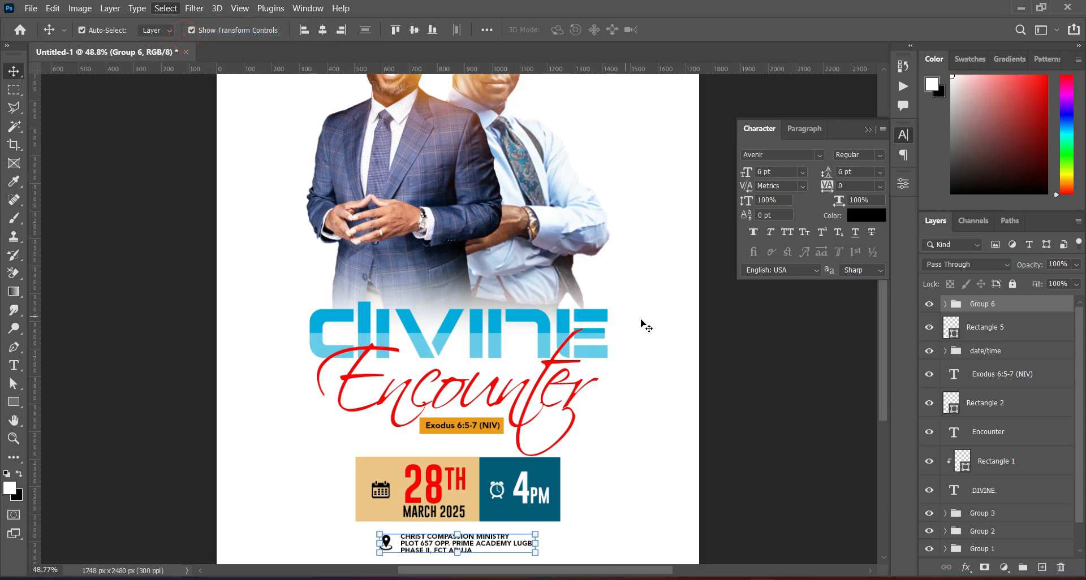
pyautogui.click(815, 359)
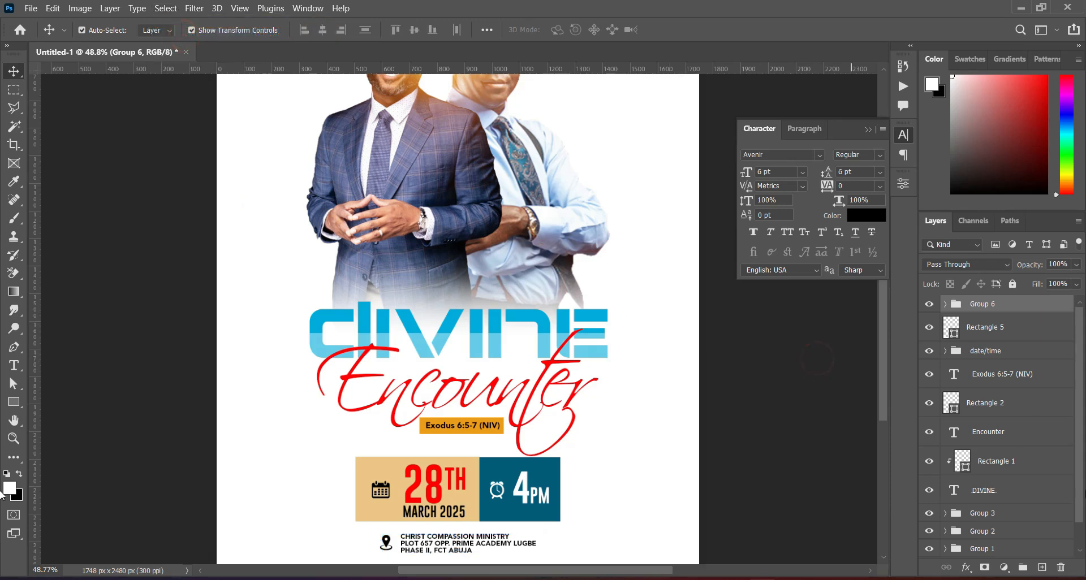
# Group the Exodus 6:5-7 (NIV) text with its orange Rectangle 2 and name the group scriptn
pyautogui.click(996, 373)
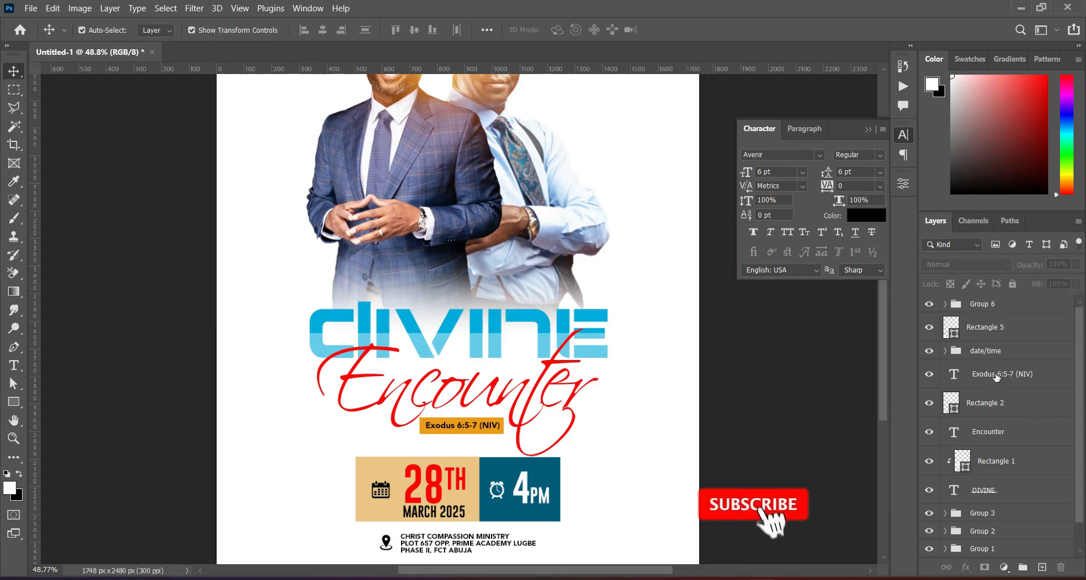
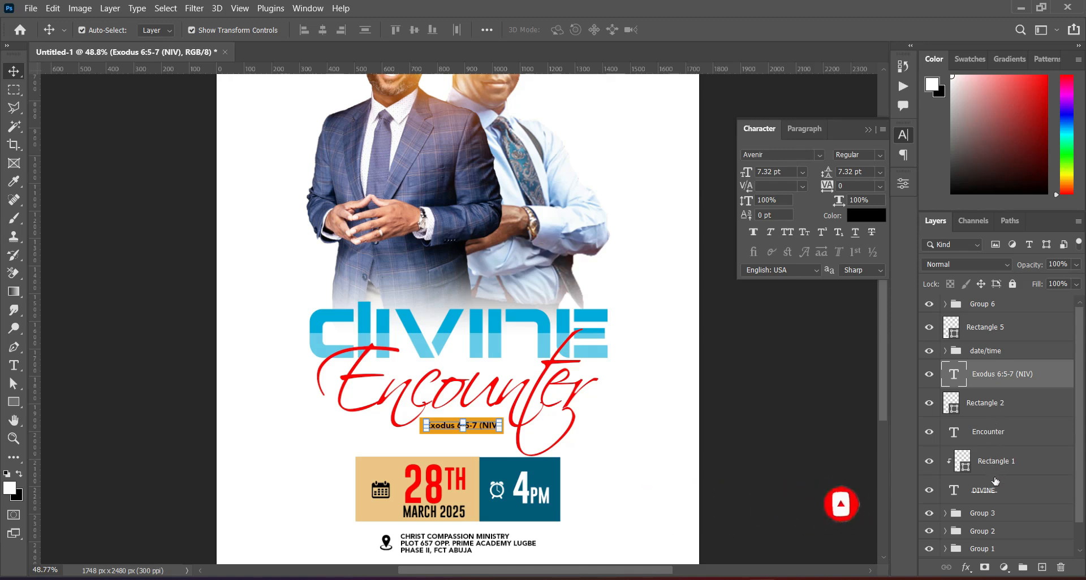
pyautogui.click(991, 405)
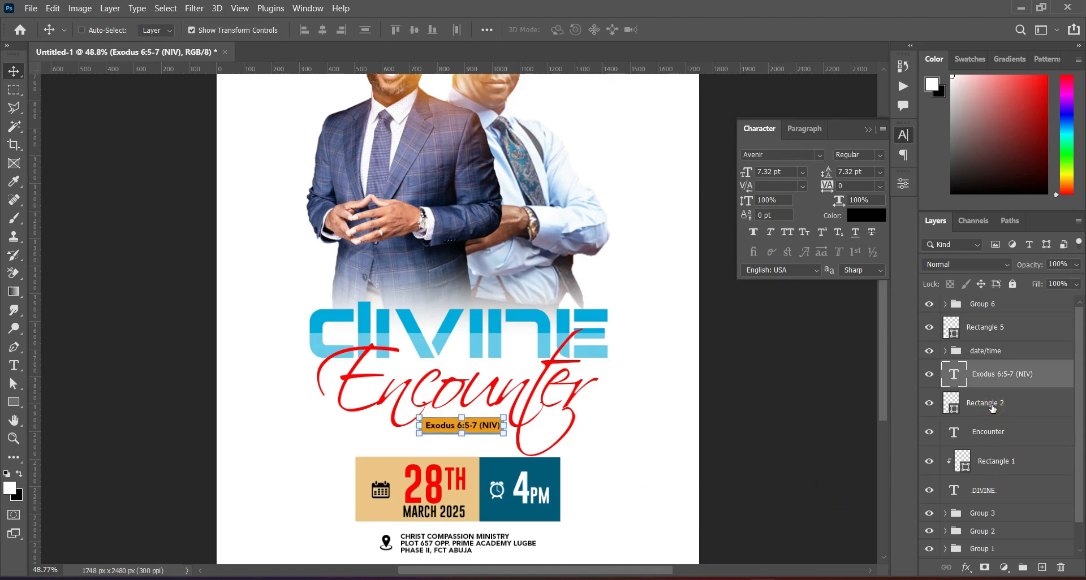
pyautogui.keyDown('shift'); pyautogui.click(993, 409); pyautogui.keyUp('shift')
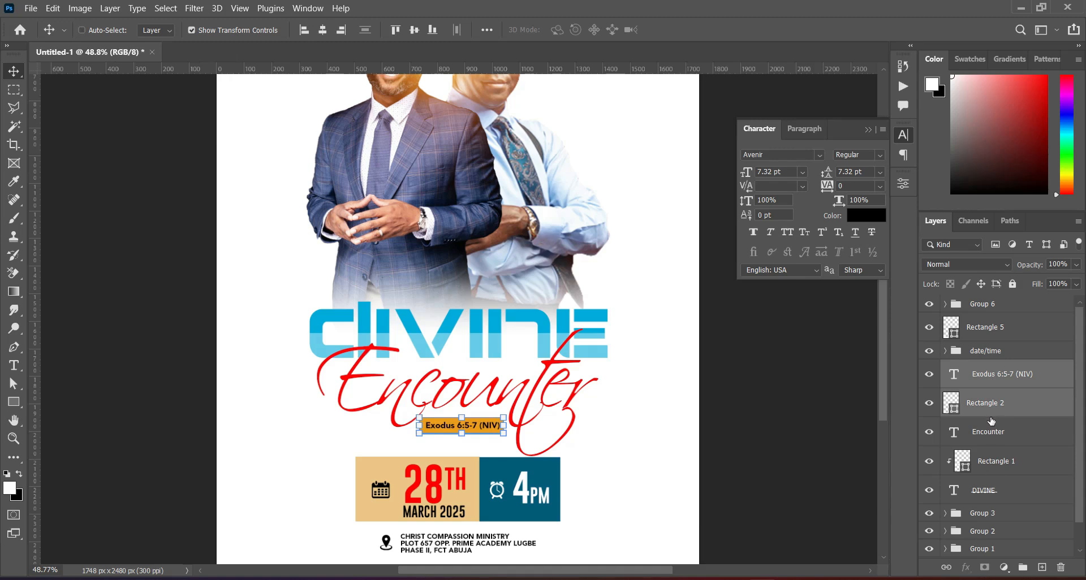
pyautogui.hotkey('ctrl', 'g')
pyautogui.doubleClick(983, 368)
pyautogui.write('s')
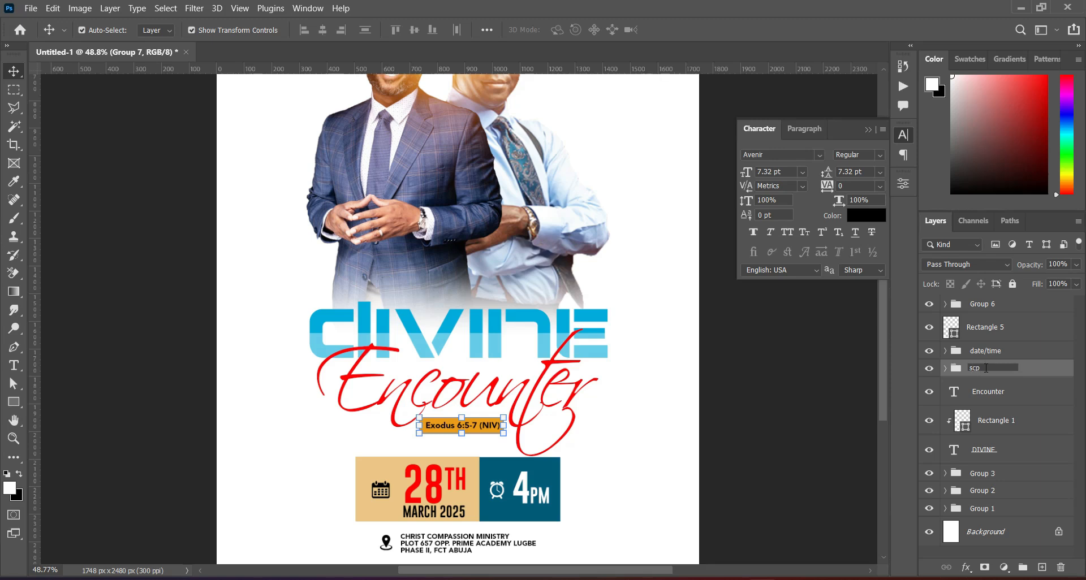
pyautogui.write('criptn')
pyautogui.press('Return')
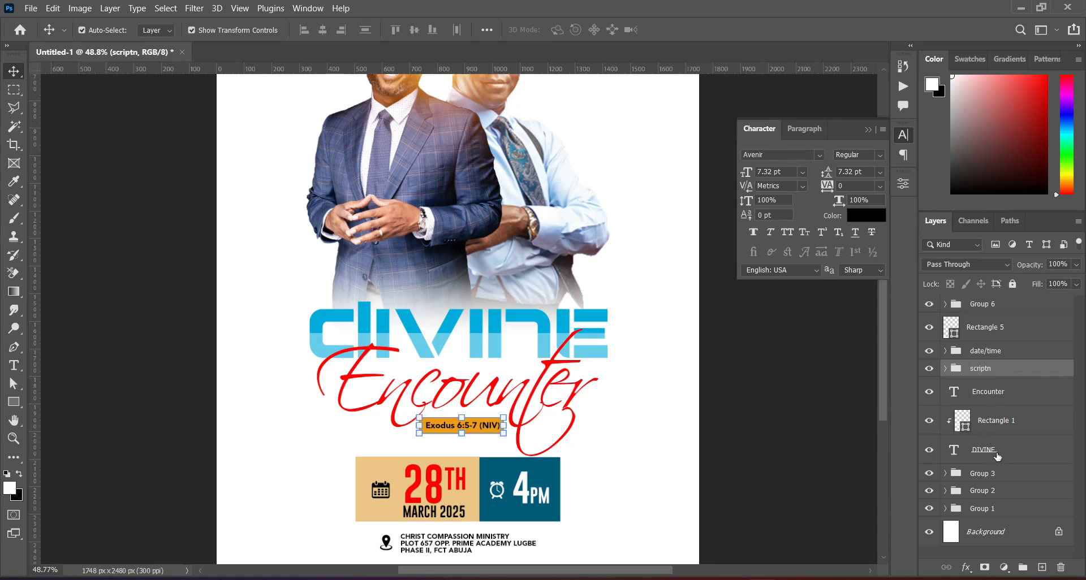
# Group the scriptn group with the Encounter and DIVINE title layers and nudge the whole title block slightly upward
pyautogui.keyDown('shift'); pyautogui.click(996, 456); pyautogui.keyUp('shift')
pyautogui.hotkey('ctrl', 'g')
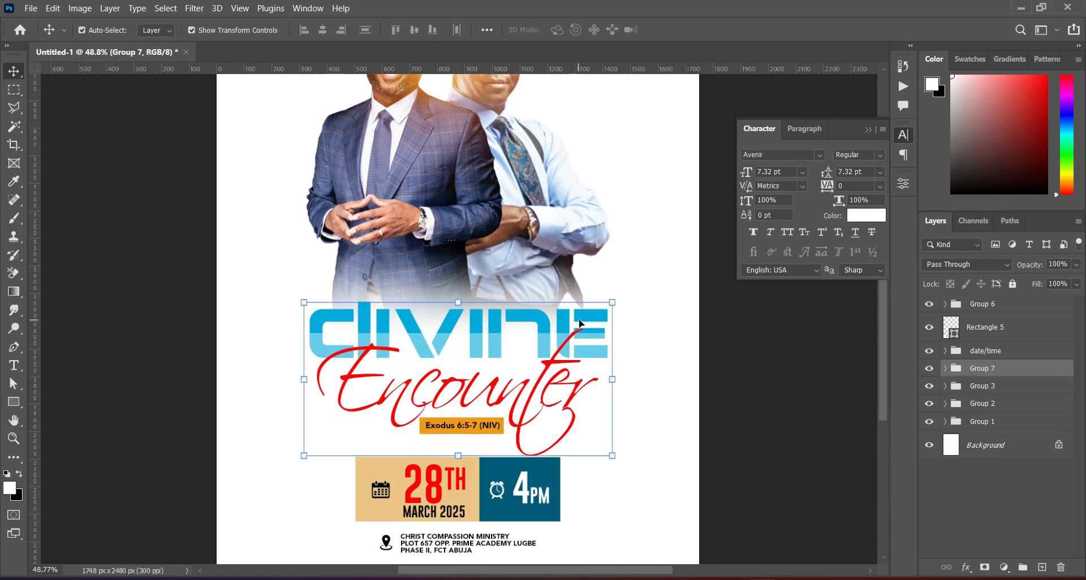
pyautogui.hotkey('shift', 'Up')
pyautogui.hotkey('shift', 'Up')
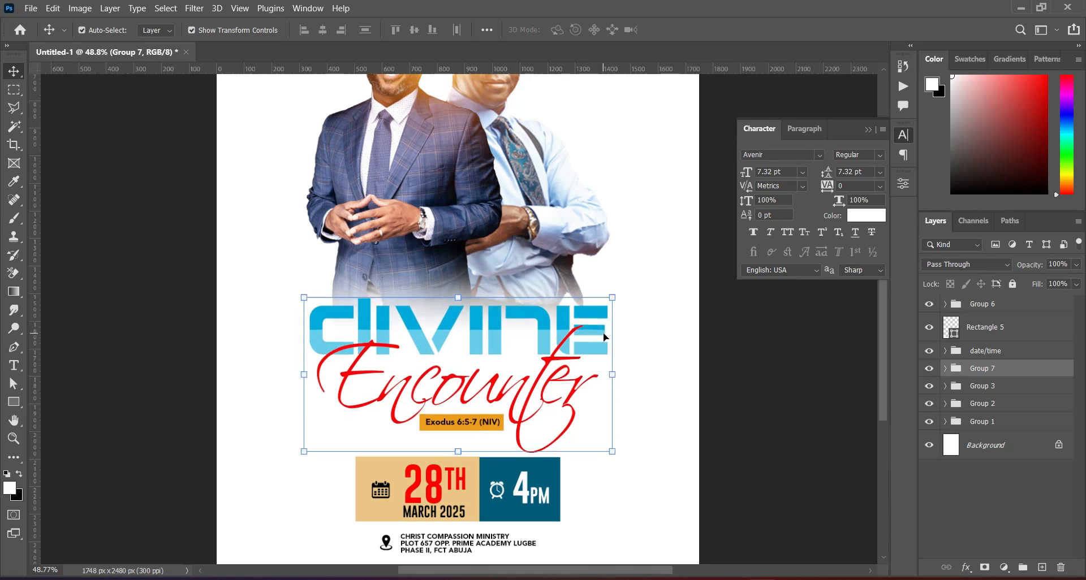
pyautogui.press('Up')
pyautogui.press('Up')
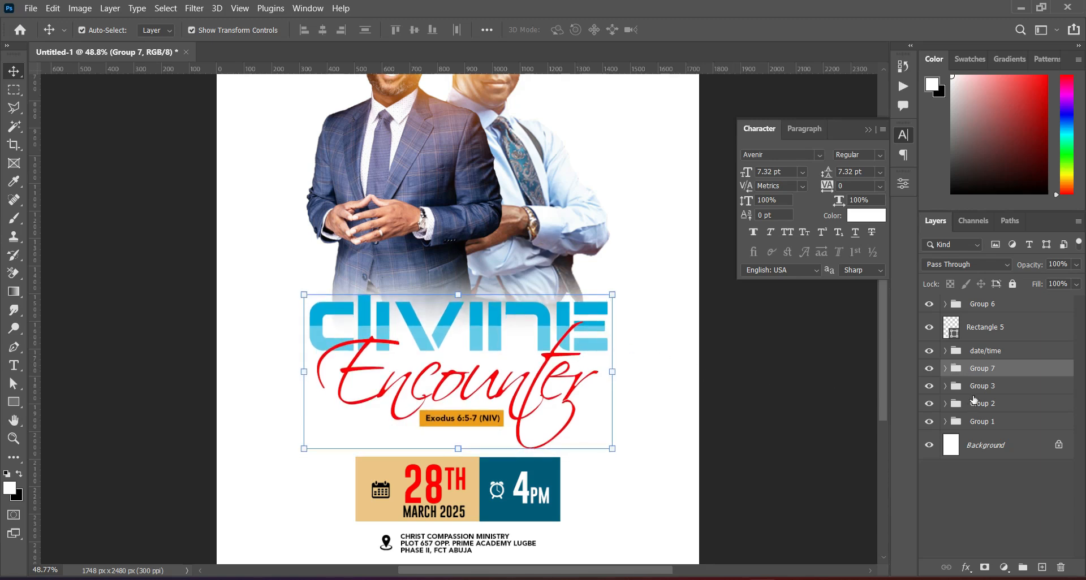
# Nudge the date/time group slightly upward toward the title and clear the selection
pyautogui.click(987, 360)
pyautogui.press('Up')
pyautogui.press('Up')
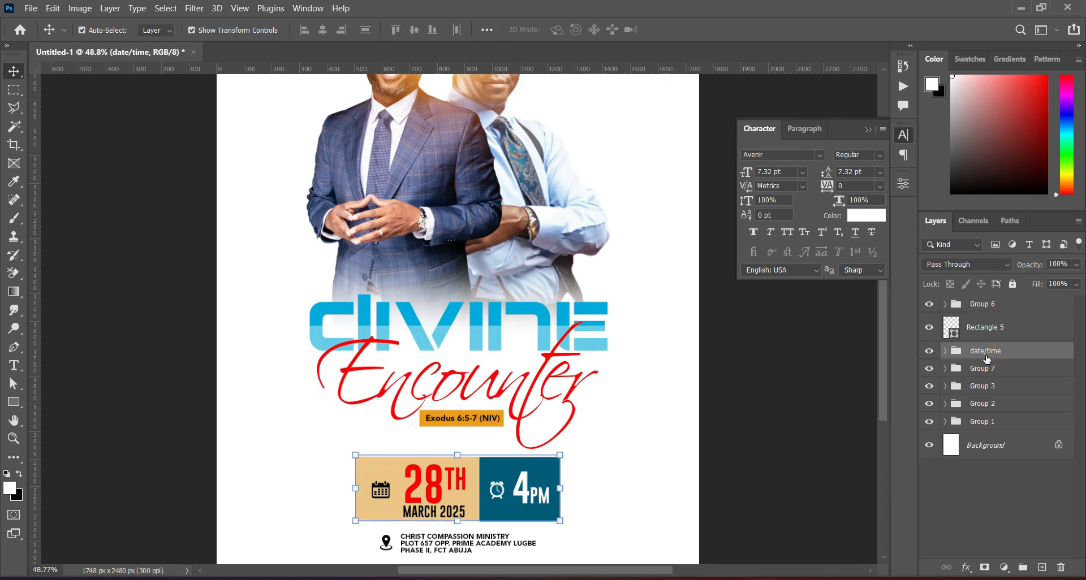
pyautogui.press('Up')
pyautogui.press('Up')
pyautogui.press('Up')
pyautogui.press('Up')
pyautogui.press('Up')
pyautogui.press('Up')
pyautogui.press('Up')
pyautogui.press('Up')
pyautogui.press('Up')
pyautogui.press('Up')
pyautogui.press('Up')
pyautogui.press('Up')
pyautogui.press('Up')
pyautogui.press('Up')
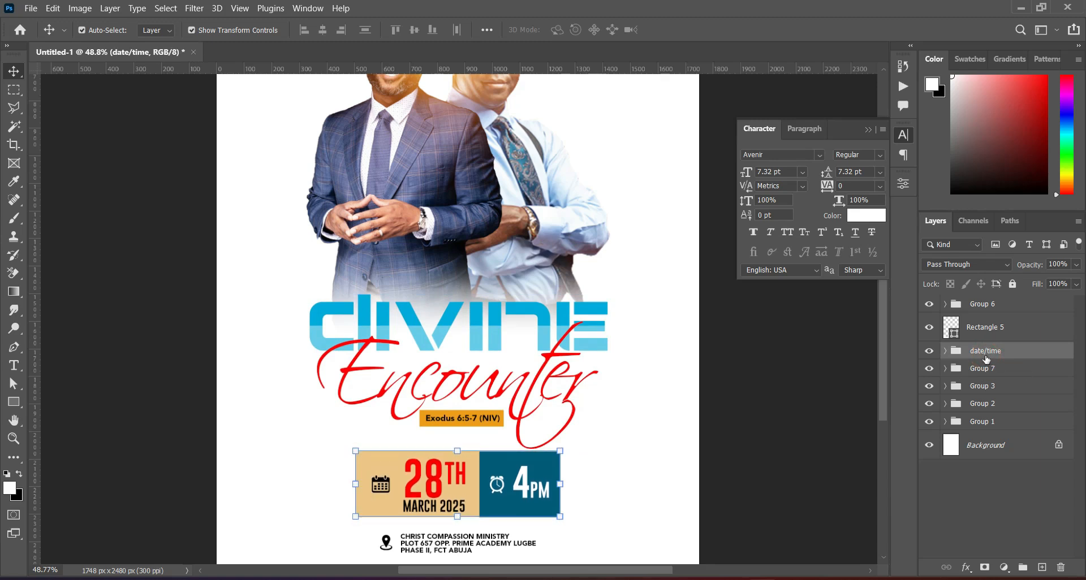
pyautogui.click(604, 531)
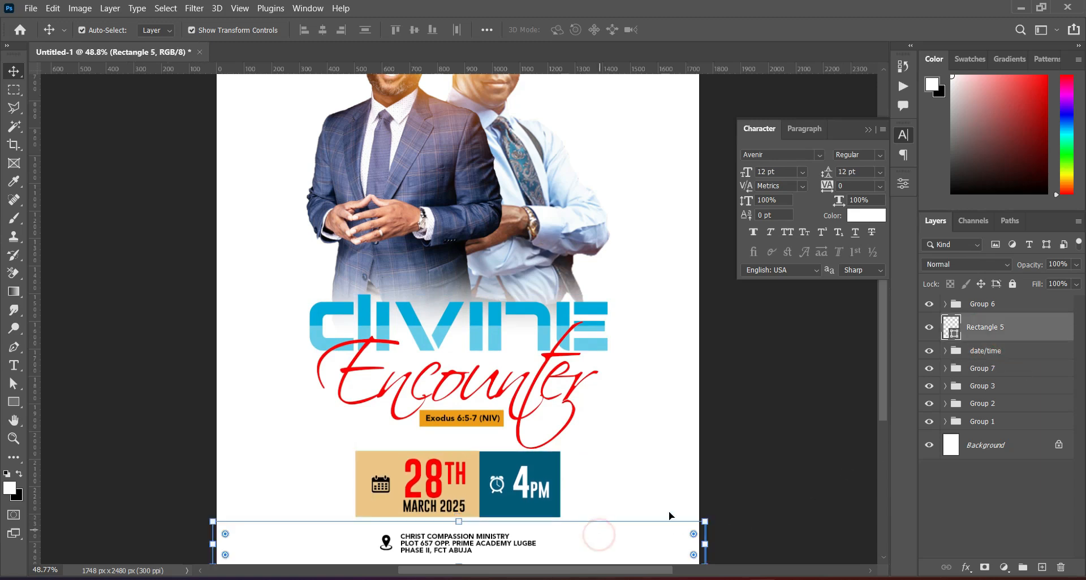
pyautogui.click(820, 489)
# Enlarge the venue address group proportionally to about 114% around its centre
pyautogui.scroll(-2, 887, 399)
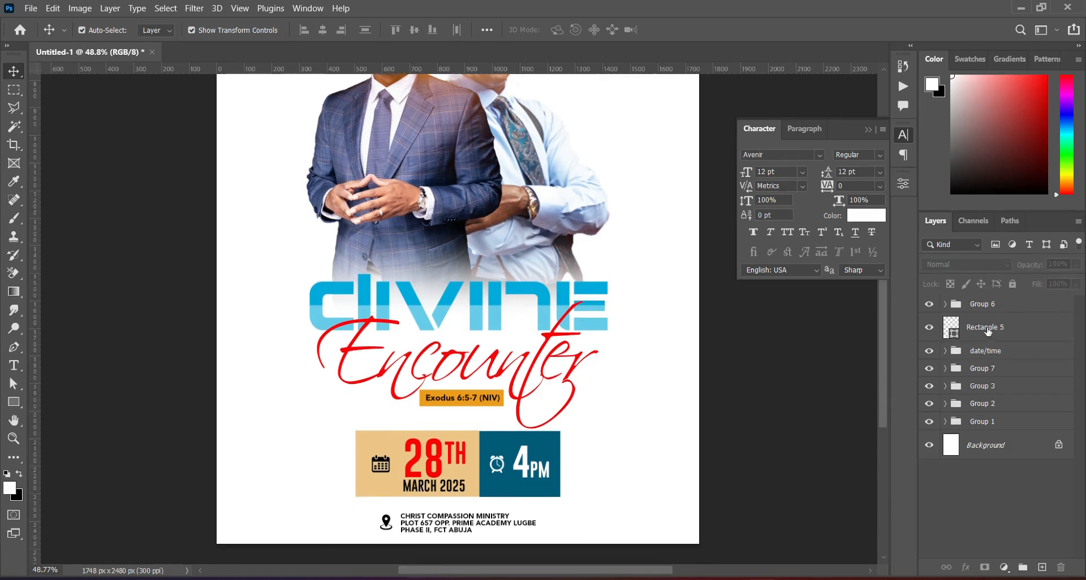
pyautogui.click(995, 310)
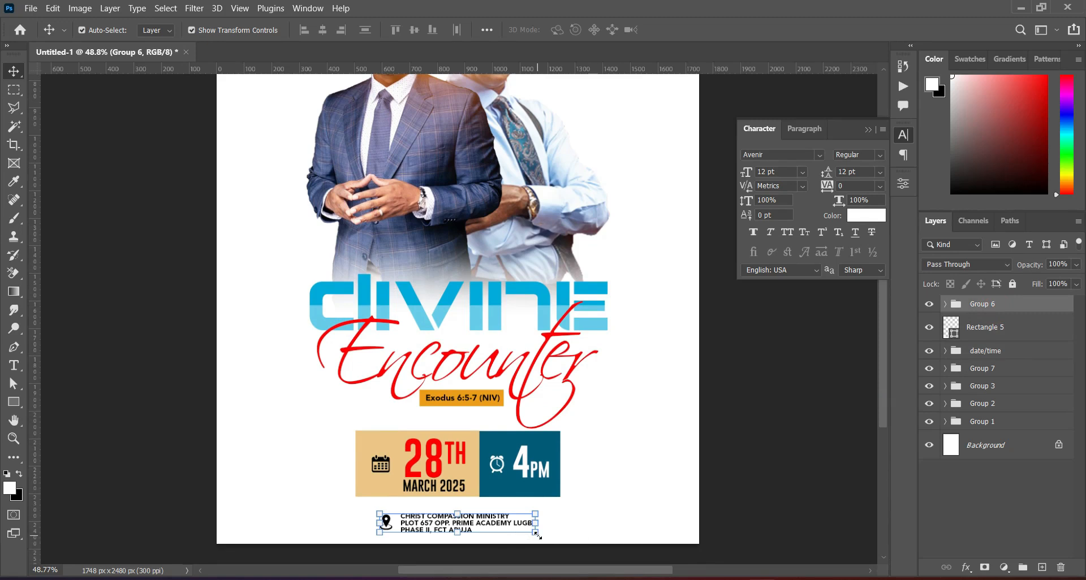
pyautogui.moveTo(539, 534); pyautogui.dragTo(549, 539)
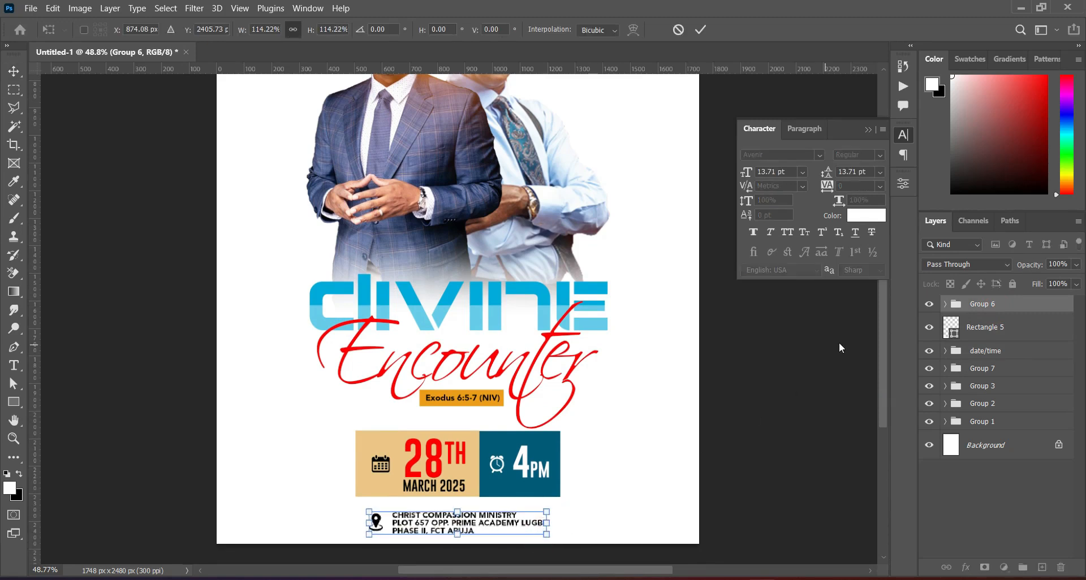
# Move Rectangle 5 into the address group below the location icon, then deselect and collapse the character settings
pyautogui.click(971, 332)
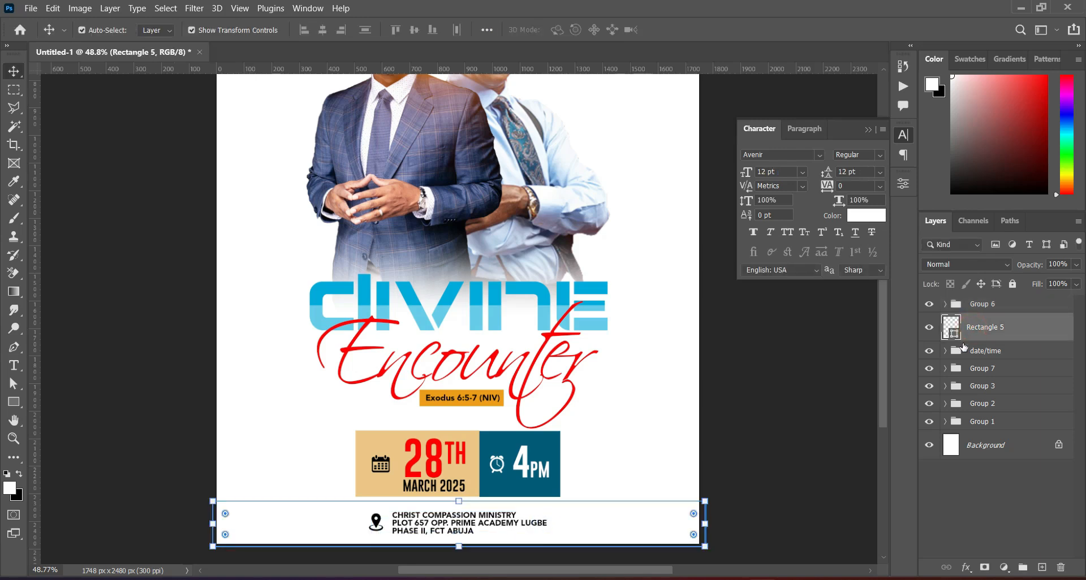
pyautogui.click(944, 306)
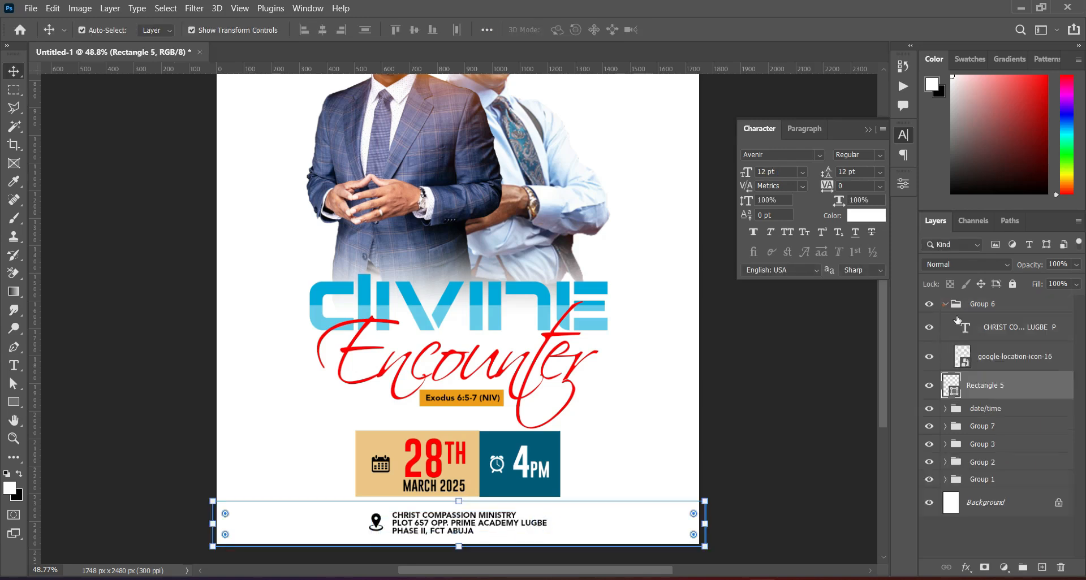
pyautogui.moveTo(982, 385); pyautogui.dragTo(986, 371)
pyautogui.click(945, 305)
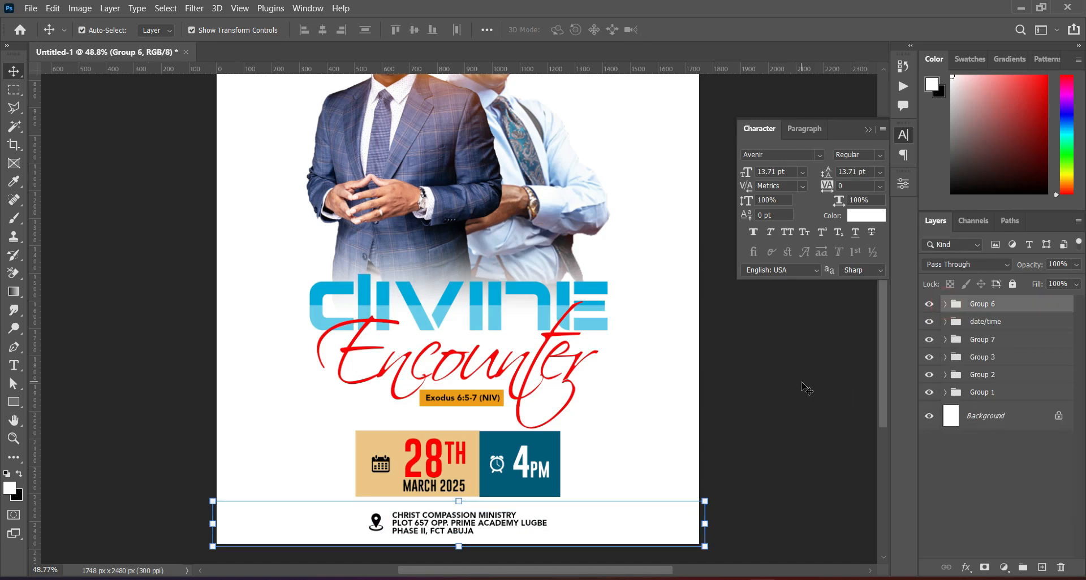
pyautogui.click(801, 383)
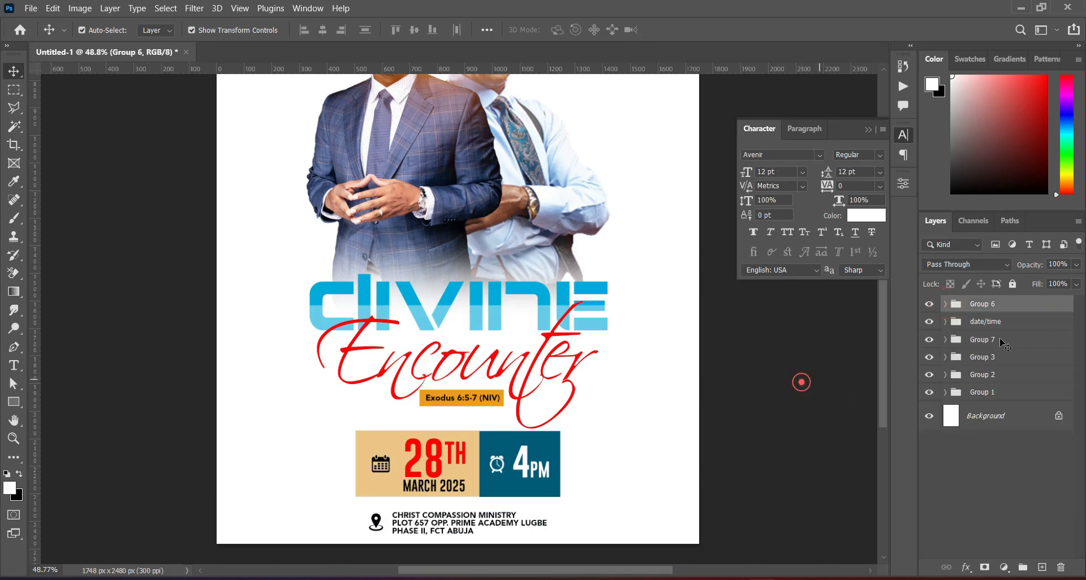
pyautogui.click(869, 130)
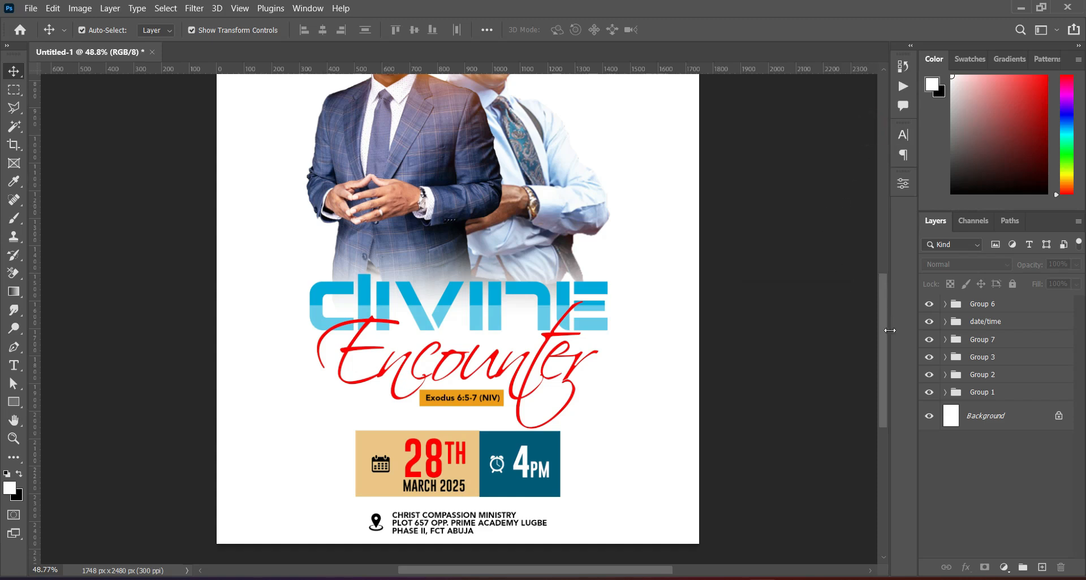
# Copy the host pastor's title and name from Text.txt and paste them as a new text layer above yuu, beside the ministers' photo
pyautogui.scroll(3, 884, 316)
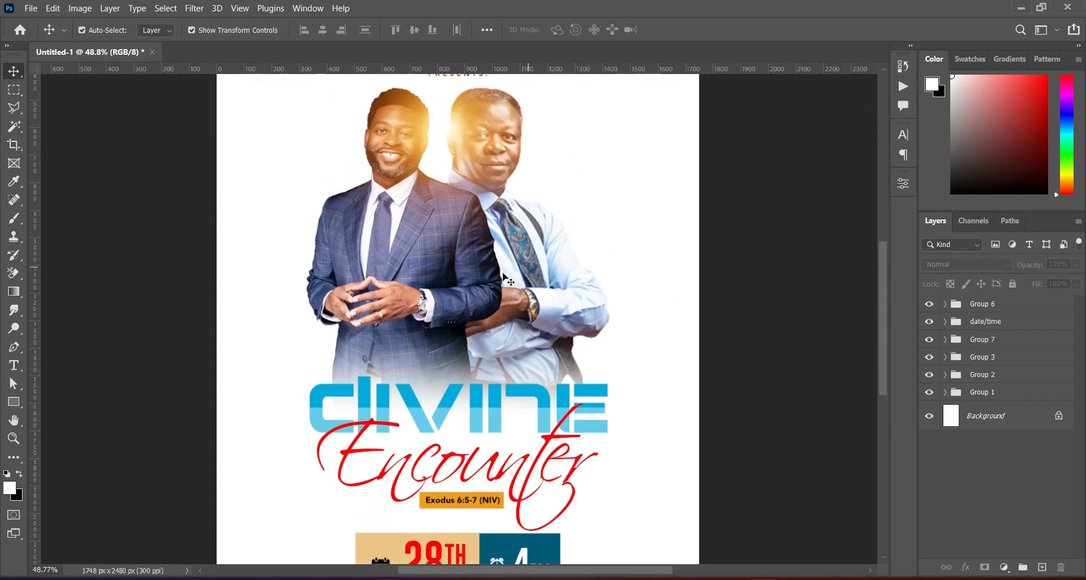
pyautogui.click(463, 311)
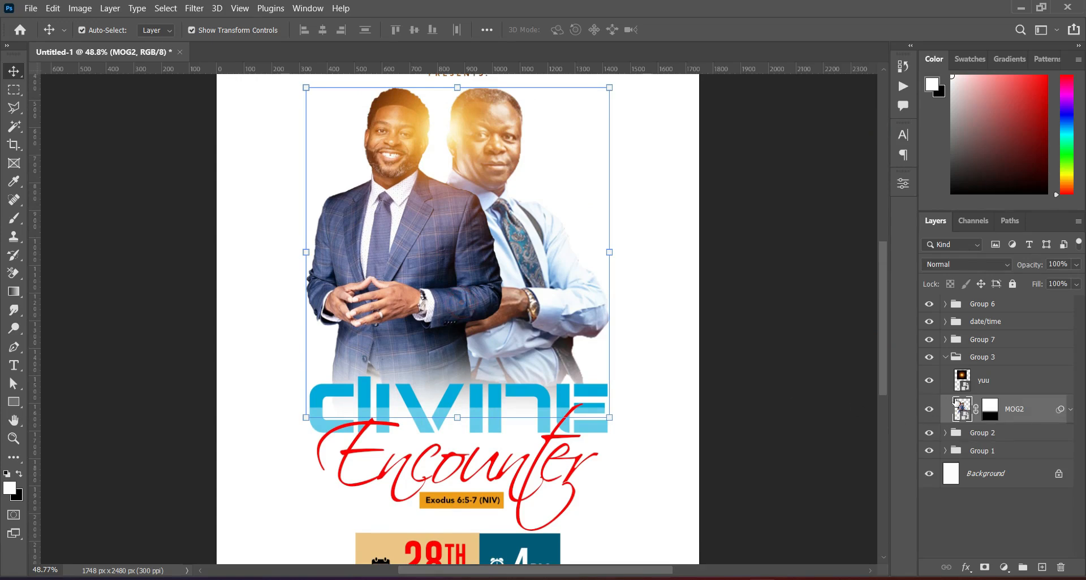
pyautogui.click(999, 386)
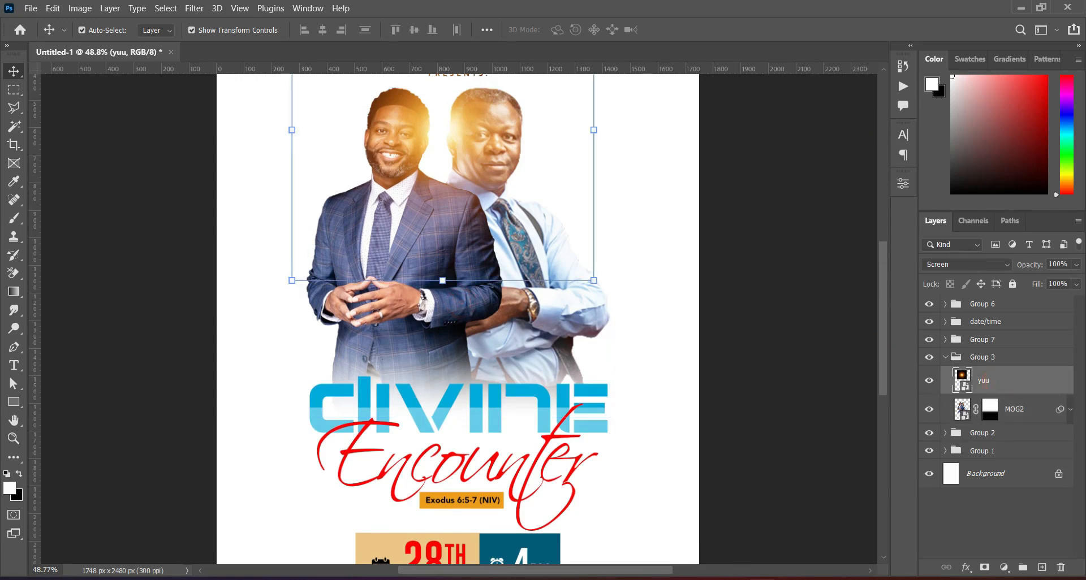
pyautogui.hotkey('alt', 'Tab')
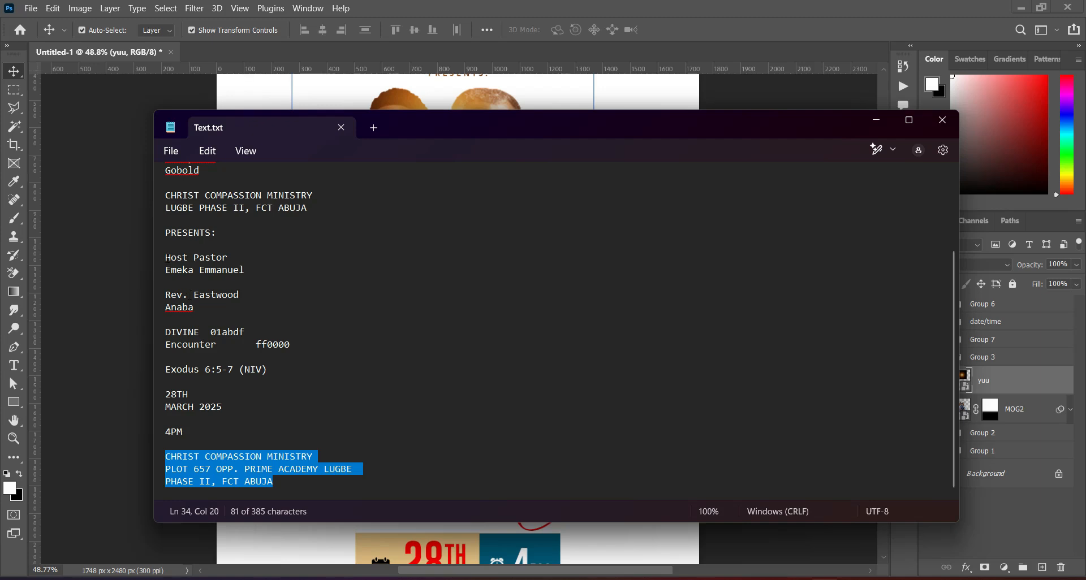
pyautogui.moveTo(166, 257); pyautogui.dragTo(247, 271)
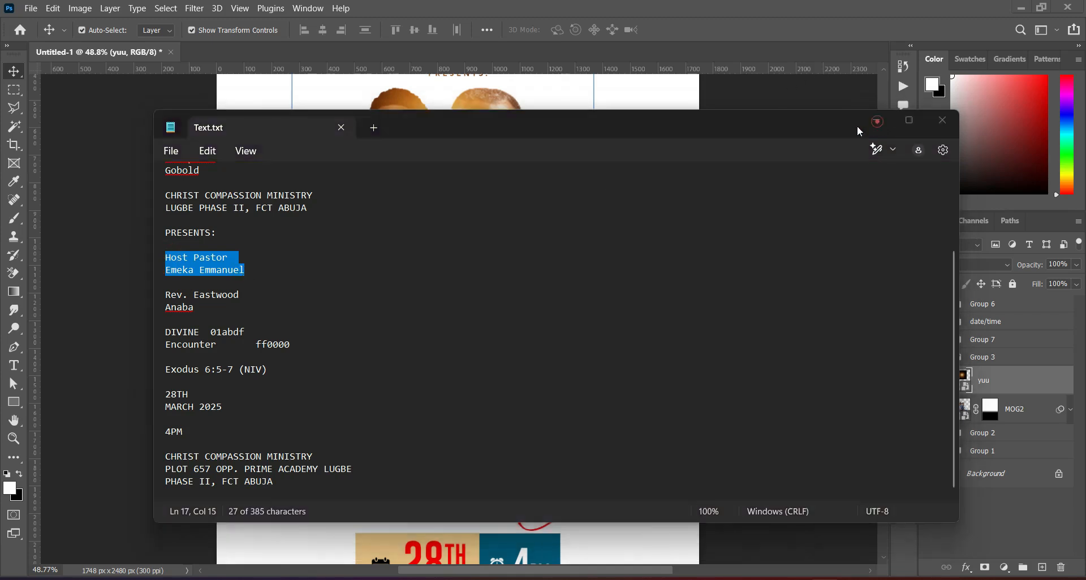
pyautogui.click(875, 121)
pyautogui.click(12, 370)
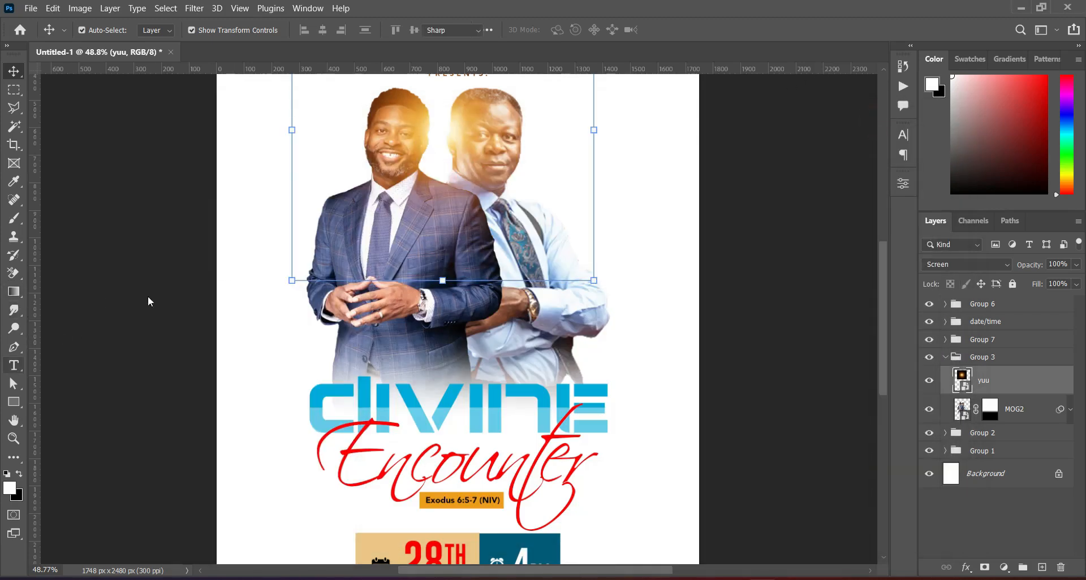
pyautogui.scroll(2, 274, 158)
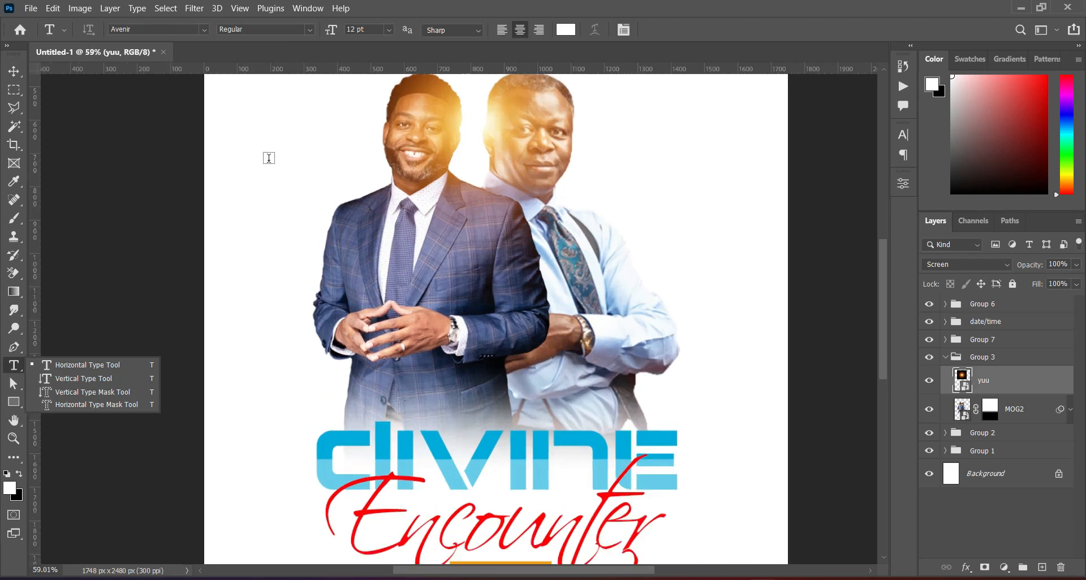
pyautogui.click(266, 160)
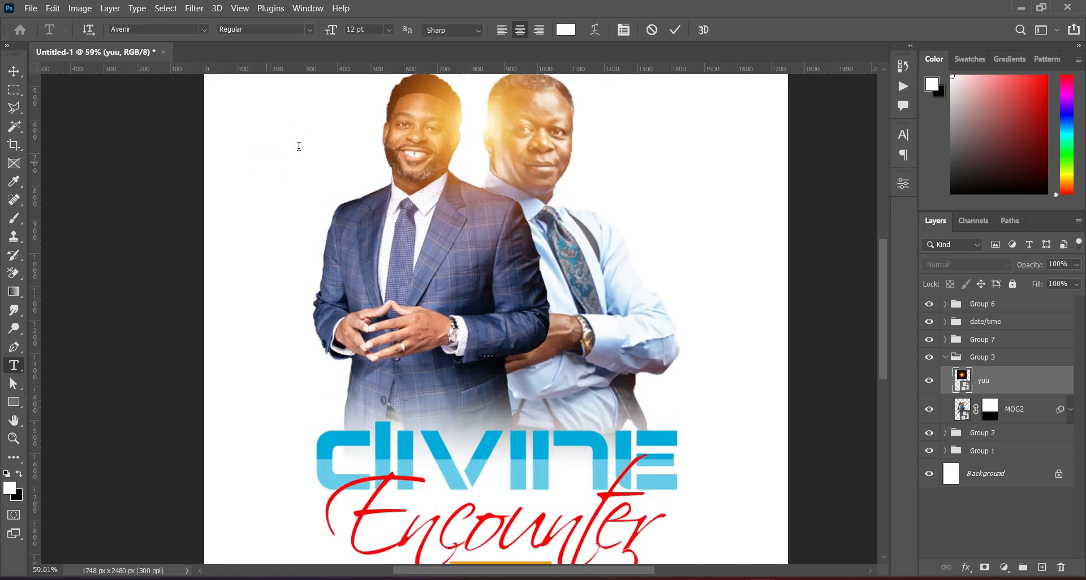
pyautogui.hotkey('ctrl', 'v')
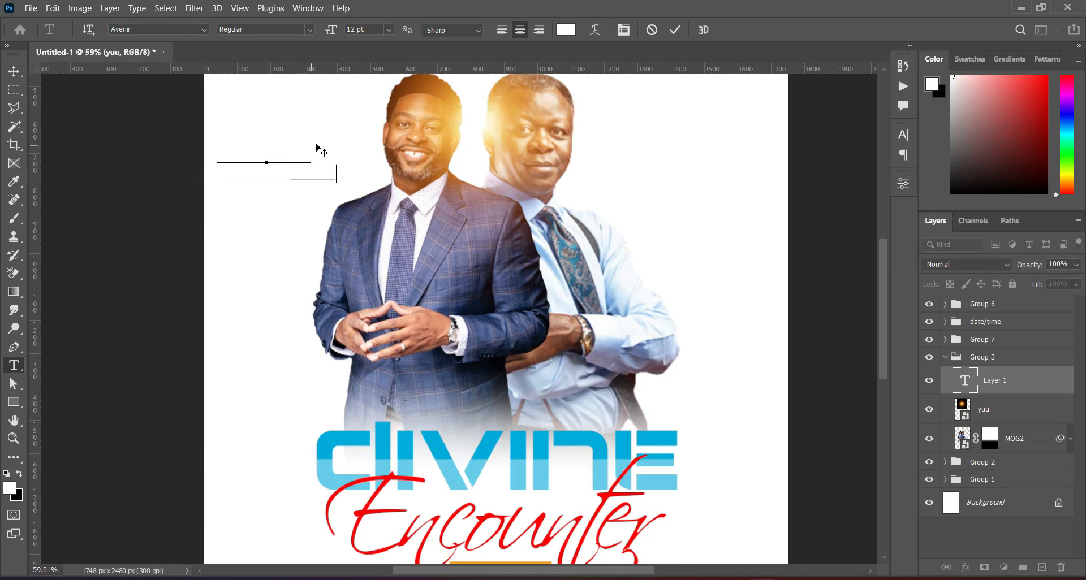
# Commit the host pastor text, left-align it and colour it with the blue 01abdf sampled from the DIVINE title
pyautogui.click(675, 30)
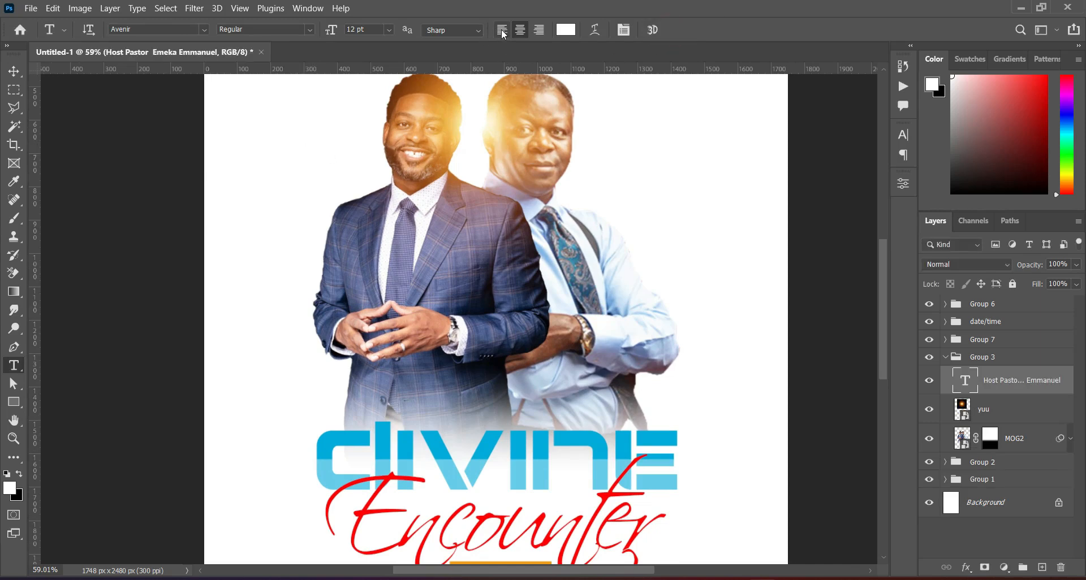
pyautogui.click(501, 31)
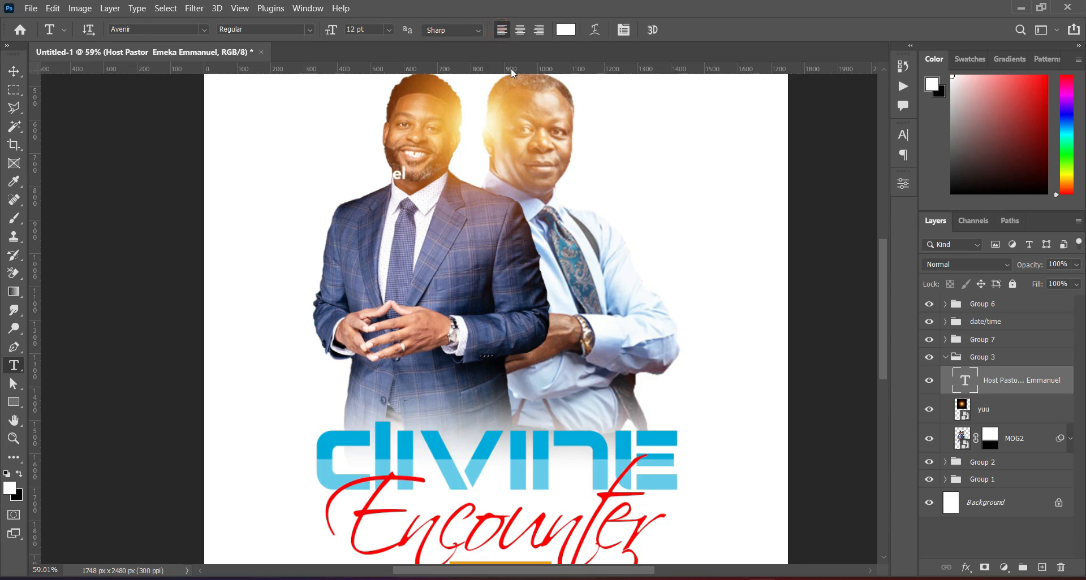
pyautogui.click(564, 35)
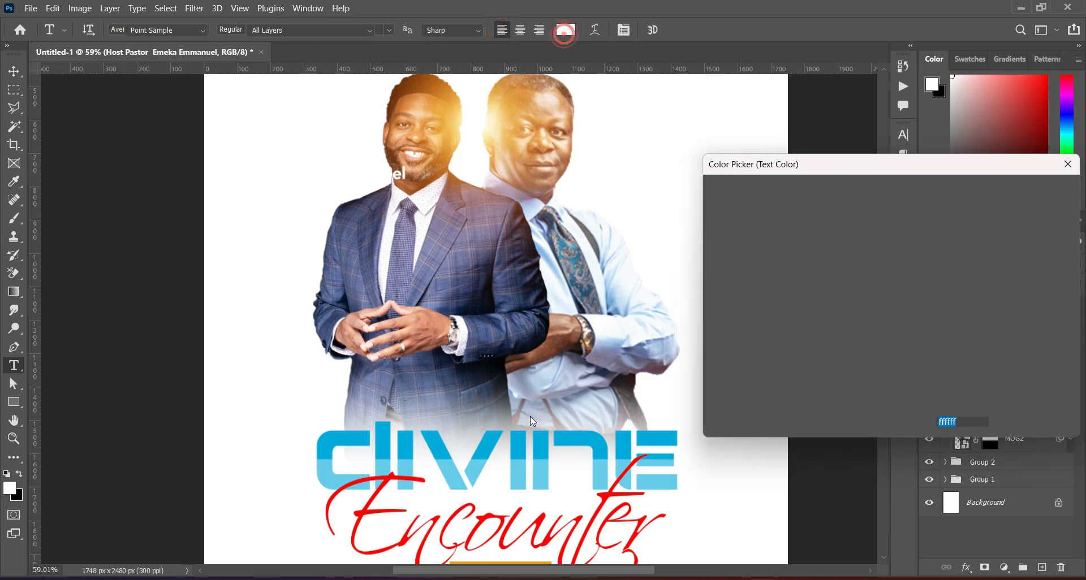
pyautogui.click(524, 441)
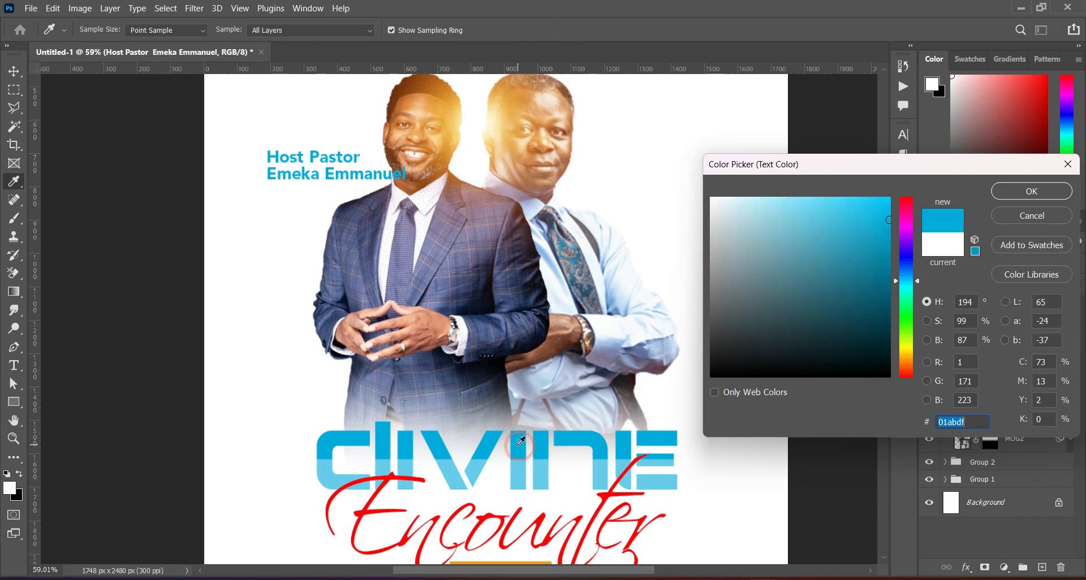
pyautogui.click(1026, 192)
# Shrink the host pastor text to about 8.2 pt and place a duplicate of it beside the second minister's arm
pyautogui.press('v')
pyautogui.moveTo(401, 164); pyautogui.dragTo(361, 188)
pyautogui.click(700, 30)
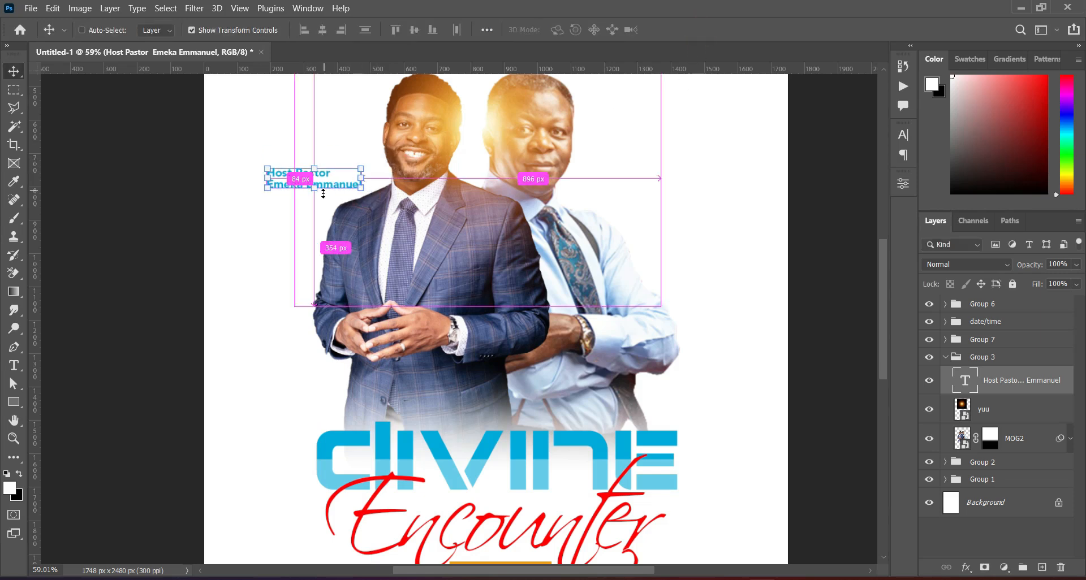
pyautogui.hotkey('ctrl', 'j')
pyautogui.moveTo(300, 186); pyautogui.dragTo(675, 290)
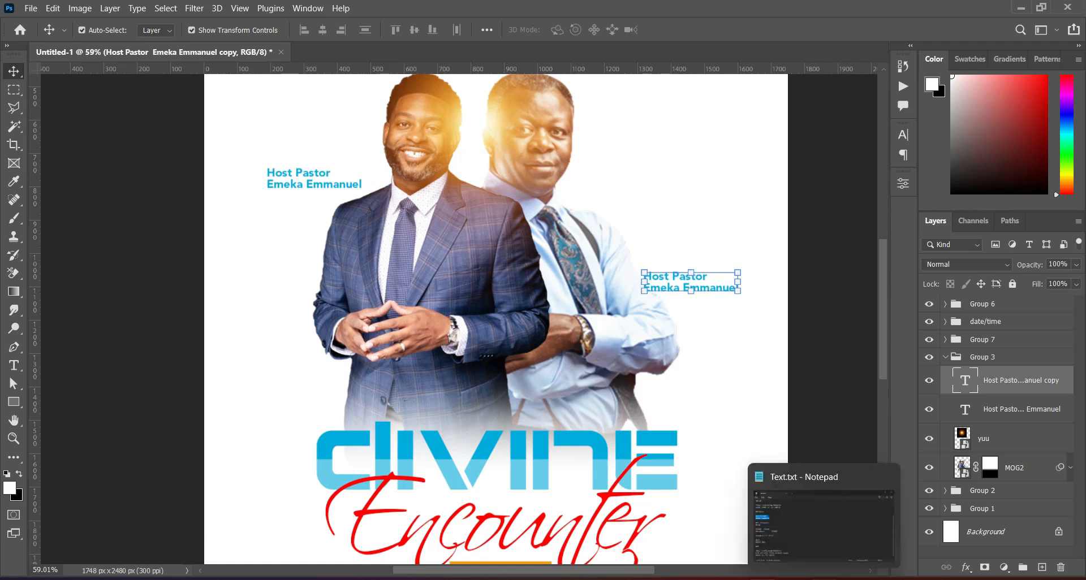
# Replace the duplicate's text with the second minister's title and name copied from Text.txt, then collapse Group 3 and deselect
pyautogui.click(815, 572)
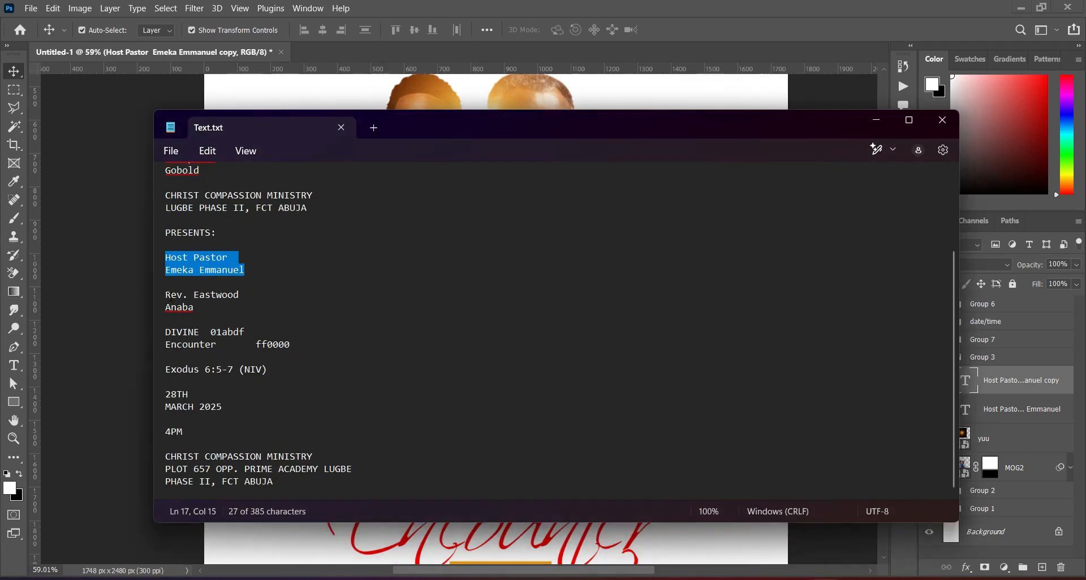
pyautogui.moveTo(165, 295); pyautogui.dragTo(194, 307)
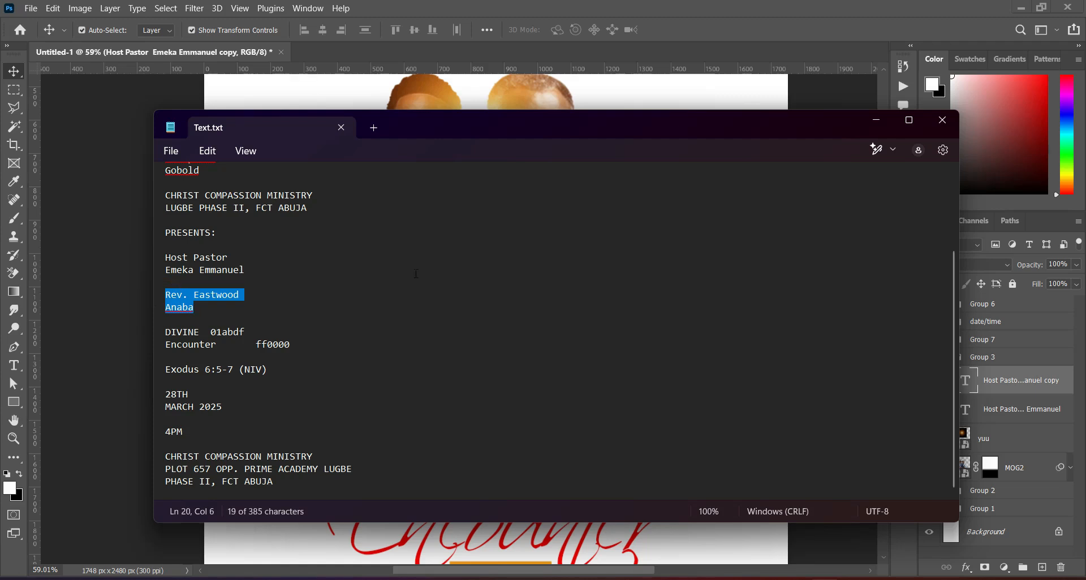
pyautogui.click(875, 124)
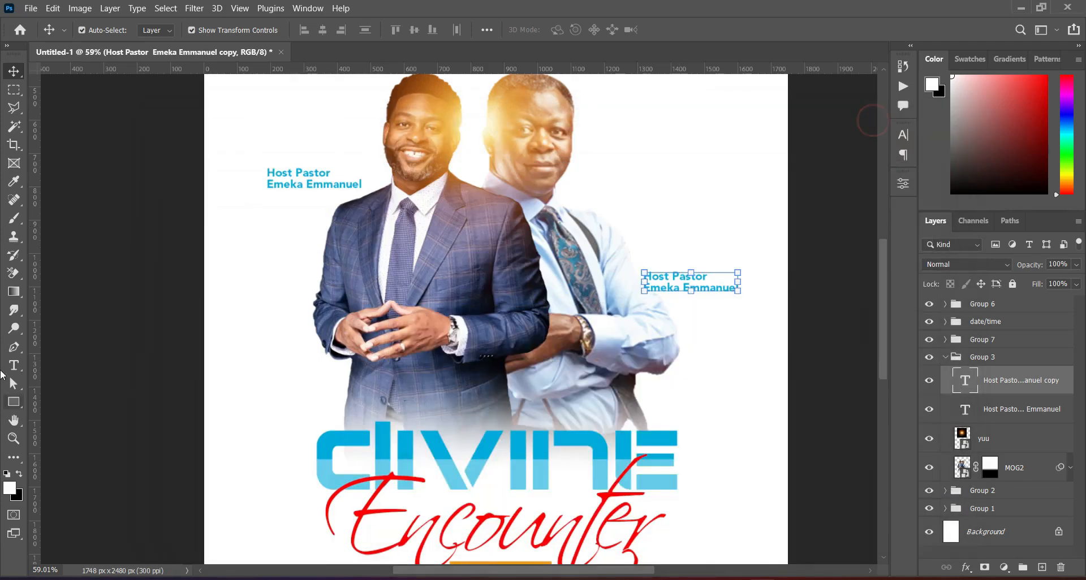
pyautogui.click(14, 366)
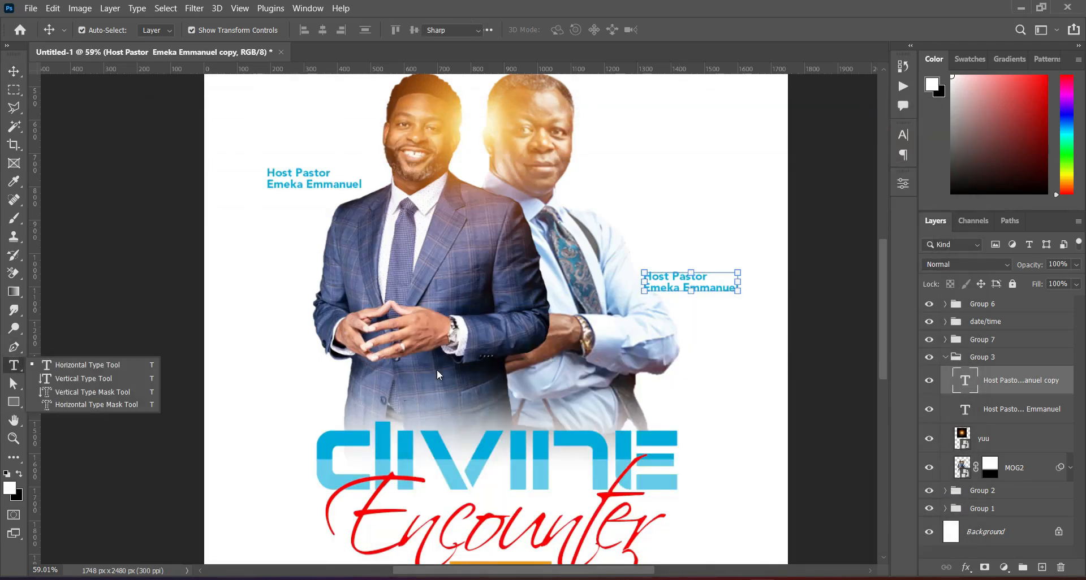
pyautogui.click(699, 287)
pyautogui.hotkey('ctrl', 'a')
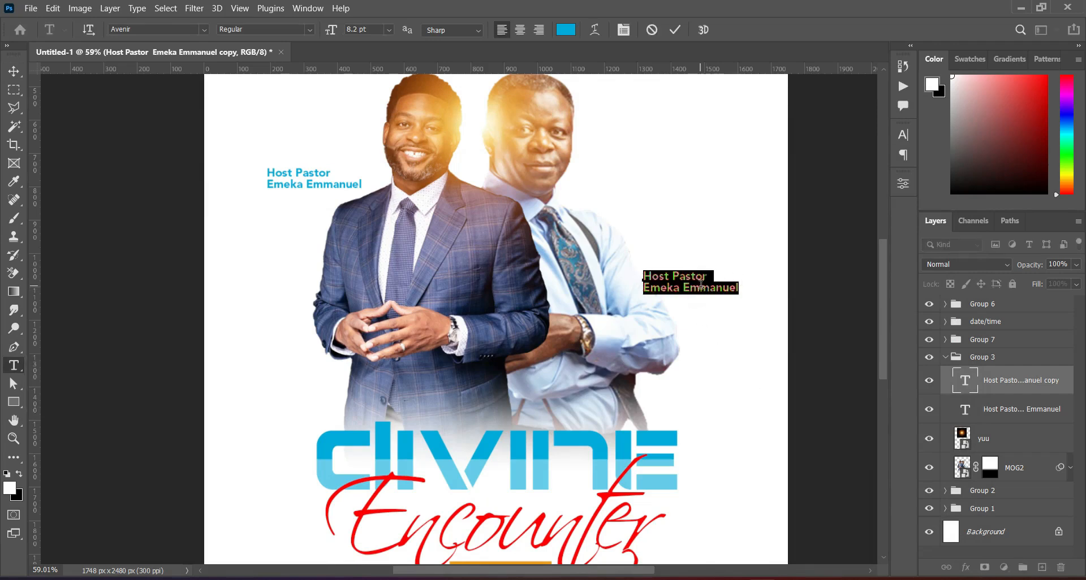
pyautogui.write('Rev. Eastwood Anaba')
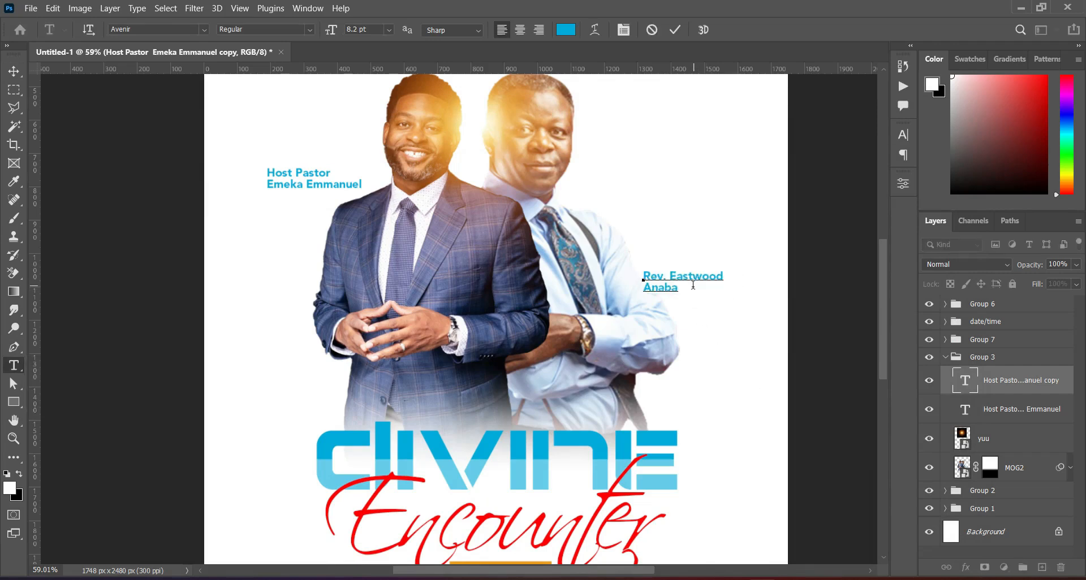
pyautogui.click(673, 30)
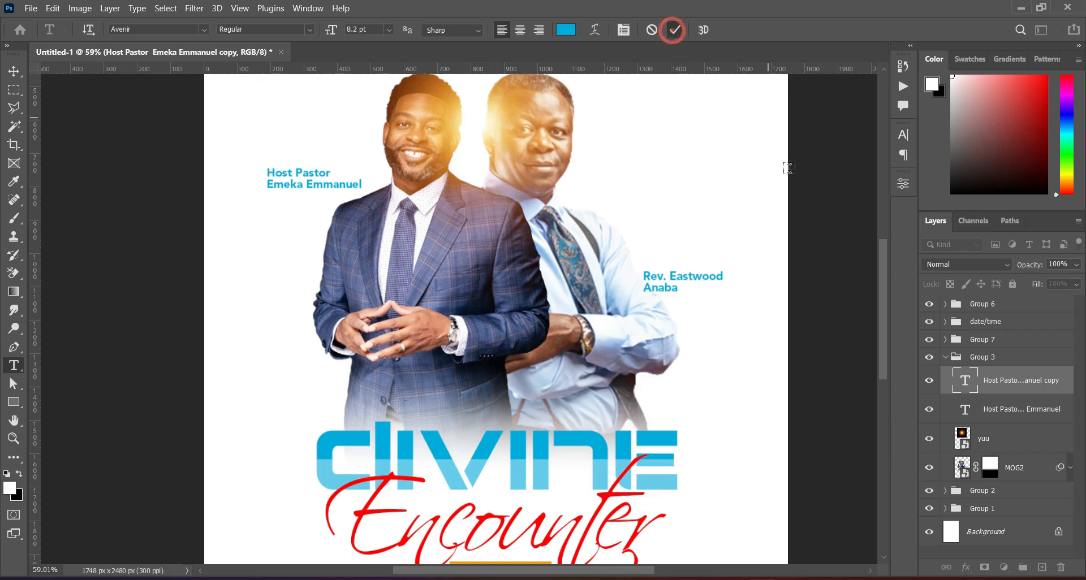
pyautogui.click(14, 71)
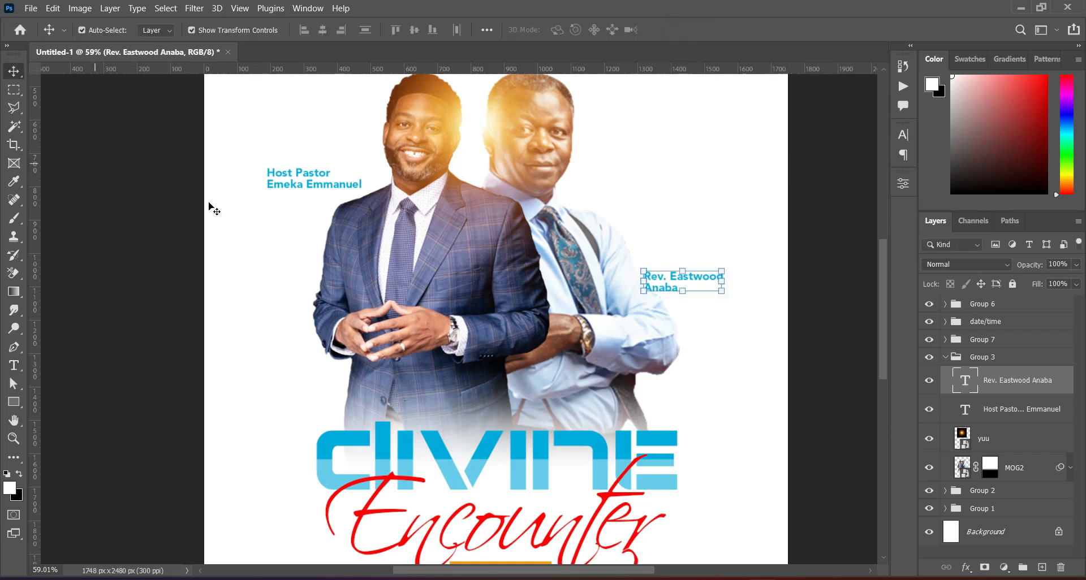
pyautogui.click(945, 358)
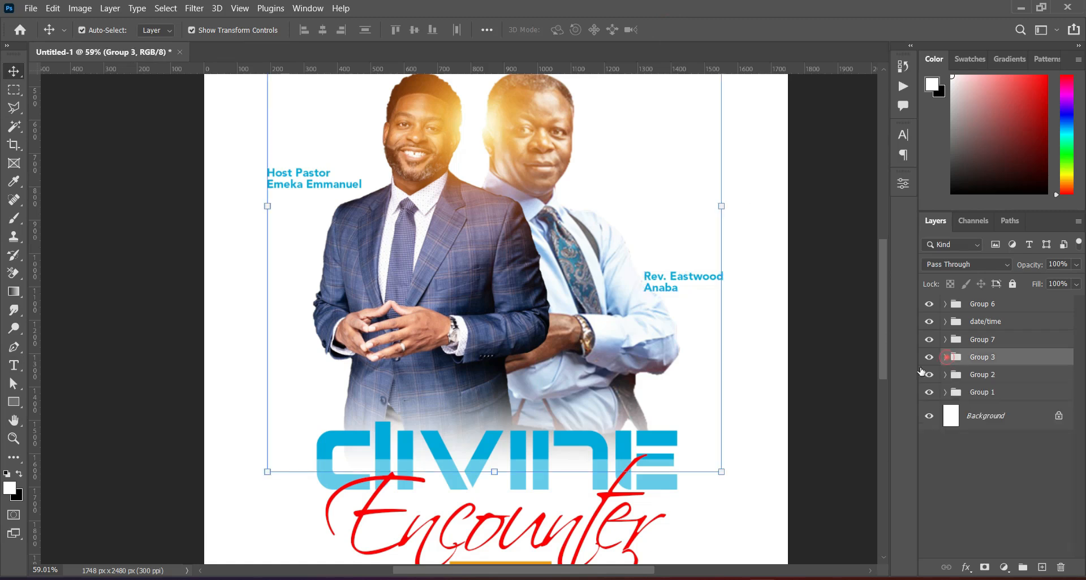
pyautogui.click(863, 332)
pyautogui.hotkey('ctrl', '0')
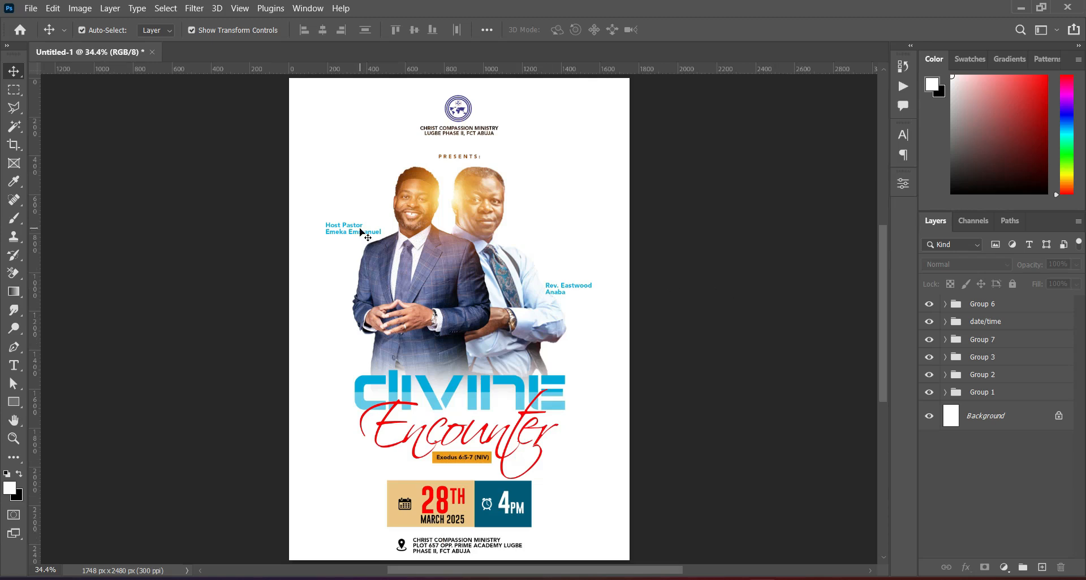
# Scale the host pastor label to about 92% closer to his shoulder and the second minister's label to about 89%, then collapse Group 3
pyautogui.moveTo(355, 234); pyautogui.dragTo(334, 229)
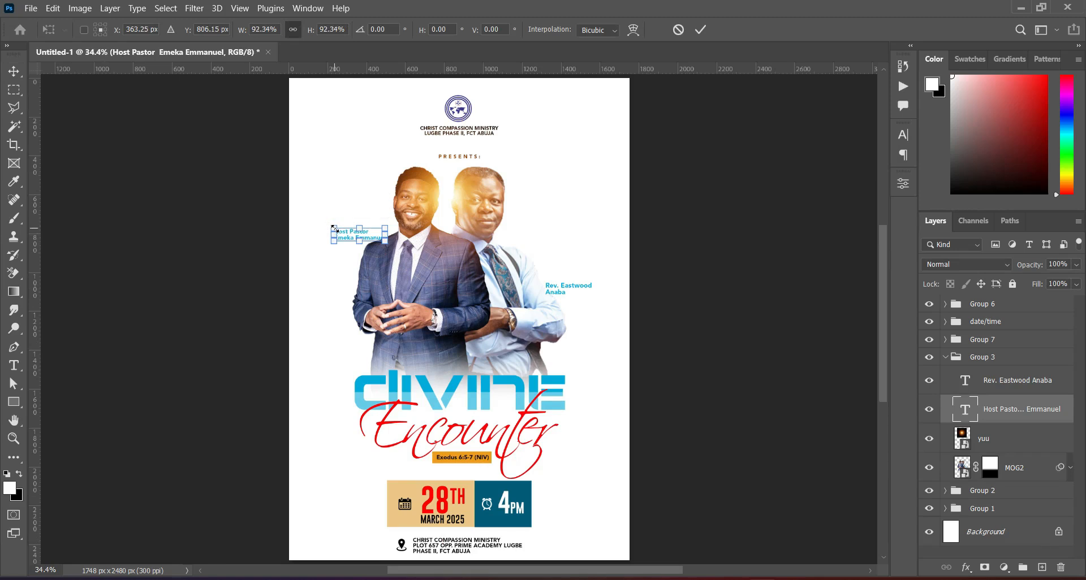
pyautogui.click(590, 288)
pyautogui.click(591, 286)
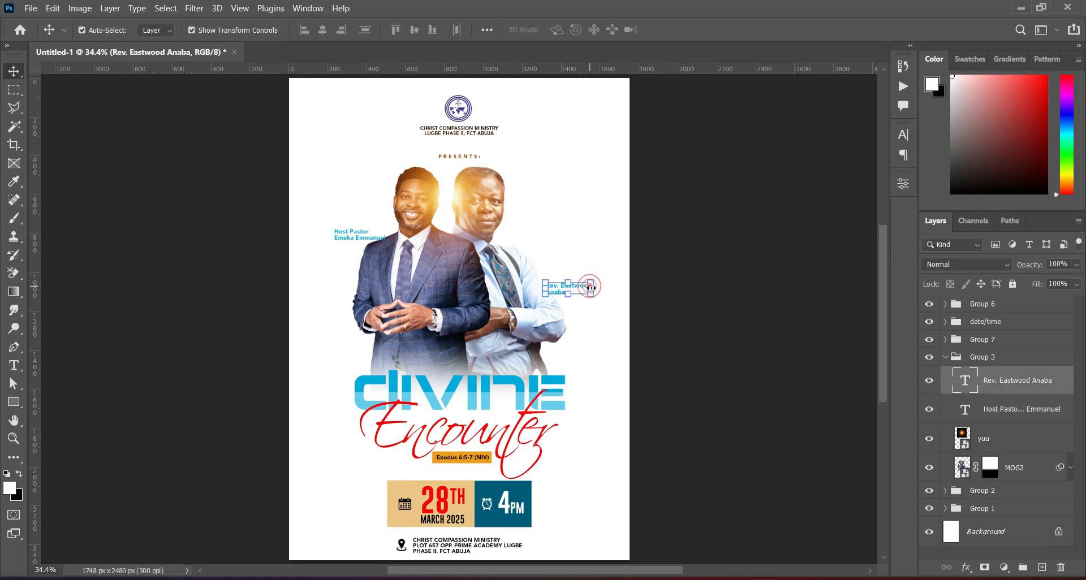
pyautogui.moveTo(591, 295)
pyautogui.mouseDown()
pyautogui.moveTo(605, 292)
pyautogui.moveTo(586, 294)
pyautogui.mouseUp()
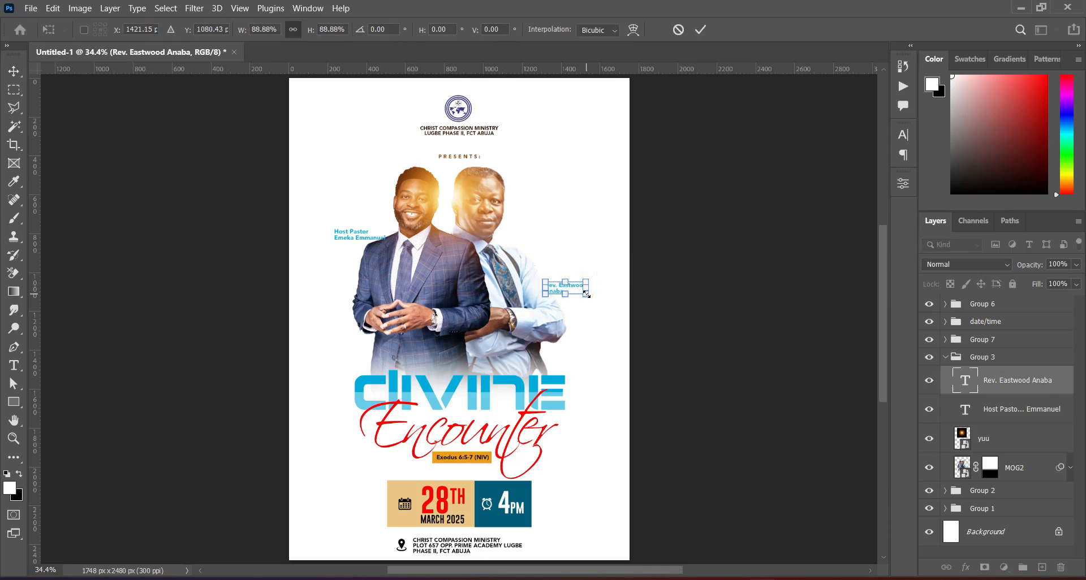
pyautogui.click(715, 199)
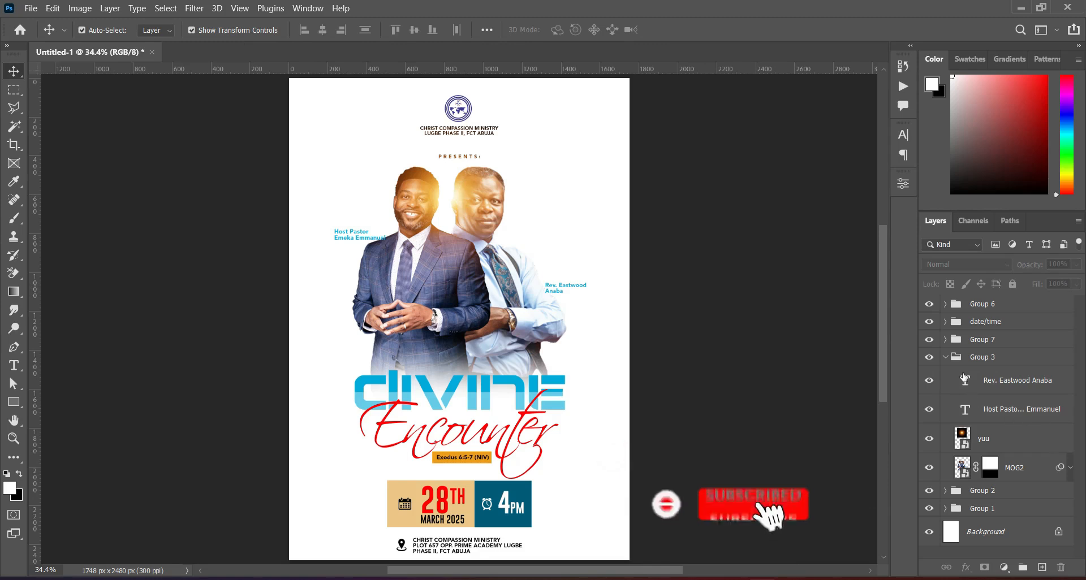
pyautogui.click(945, 357)
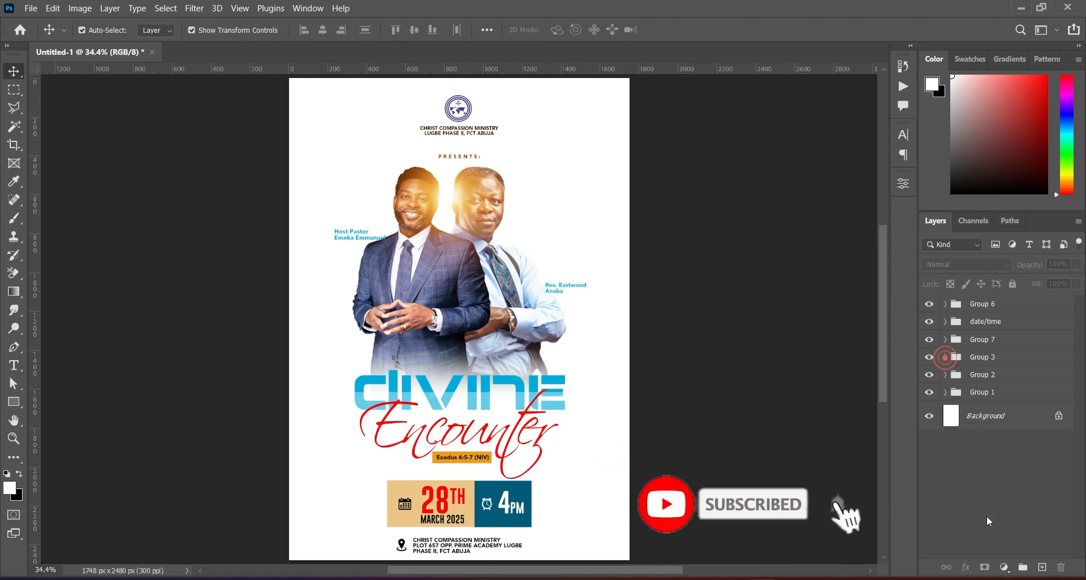
# Place the World Water Day background image directly above the Background layer, enlarged past the flyer's sides and moved up to cover its upper edge
pyautogui.click(984, 421)
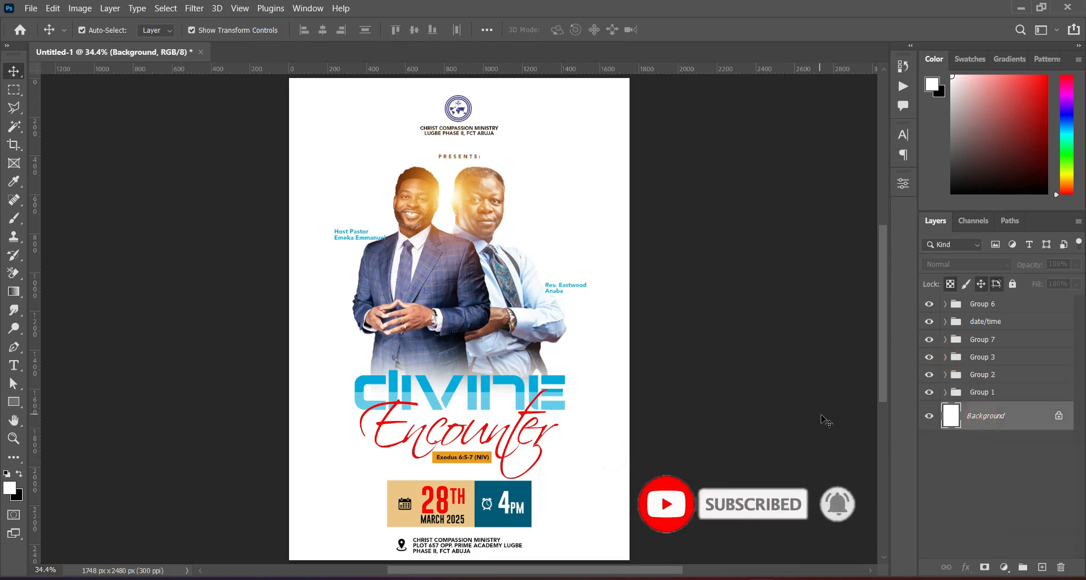
pyautogui.click(513, 578)
pyautogui.click(691, 363)
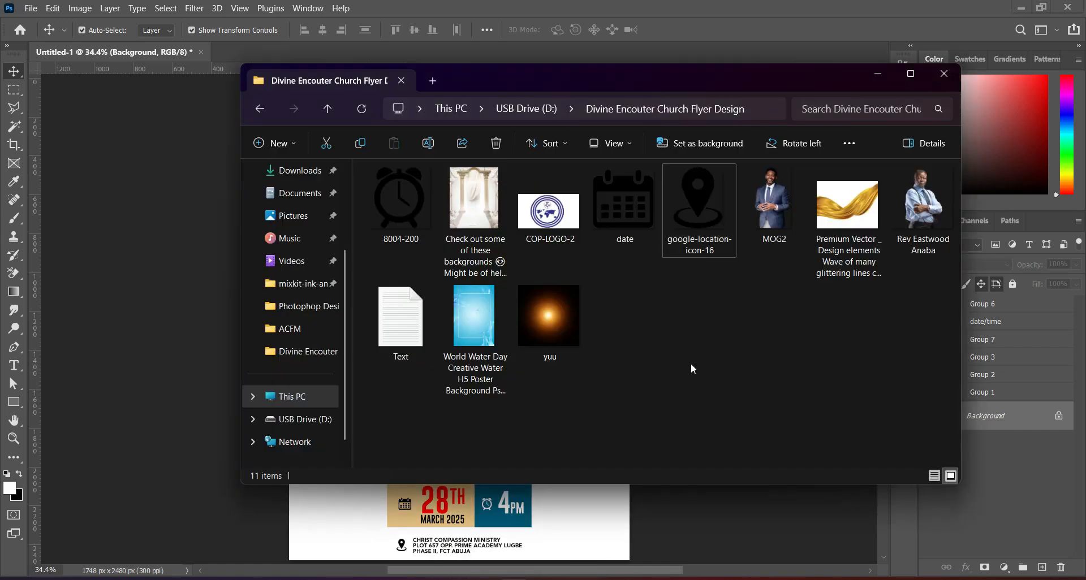
pyautogui.click(486, 332)
pyautogui.moveTo(472, 326); pyautogui.dragTo(159, 339)
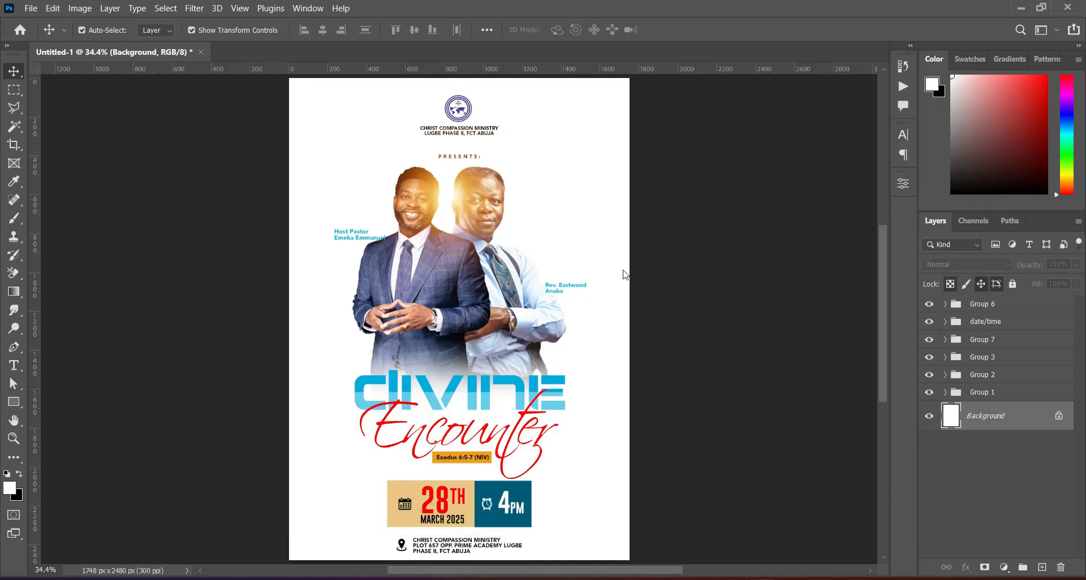
pyautogui.moveTo(620, 319); pyautogui.dragTo(645, 327)
pyautogui.moveTo(596, 179); pyautogui.dragTo(597, 168)
pyautogui.click(704, 27)
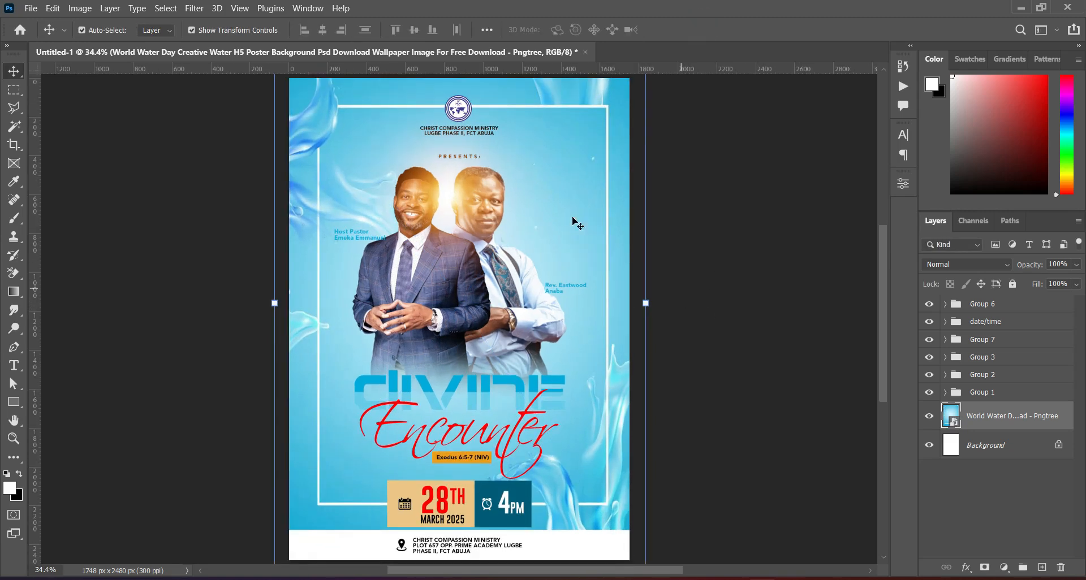
# Apply a Gaussian Blur with a 22.2-pixel radius to the World Water Day background layer
pyautogui.click(194, 9)
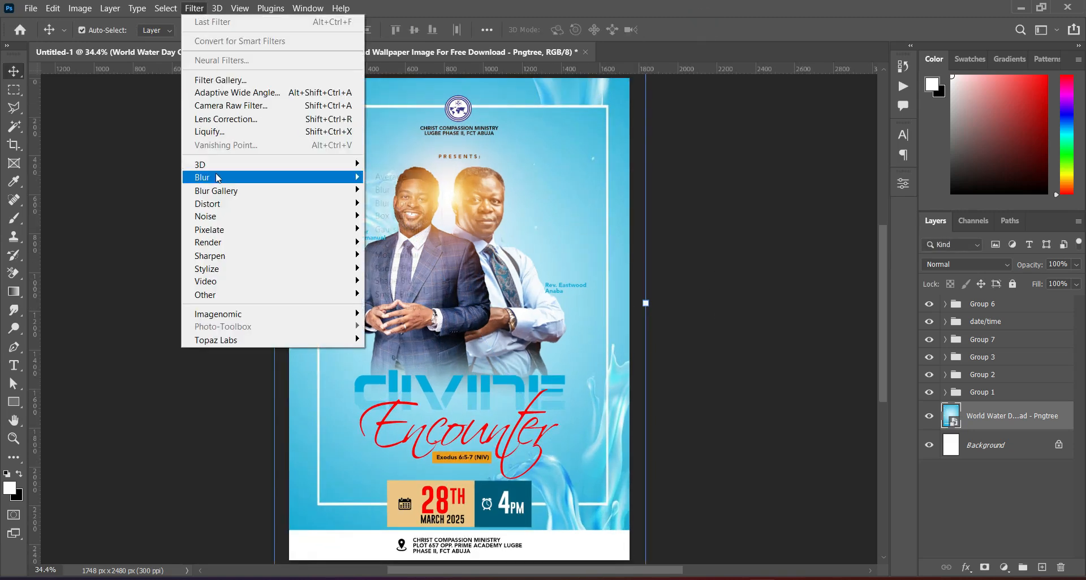
pyautogui.moveTo(220, 178)
pyautogui.click(391, 230)
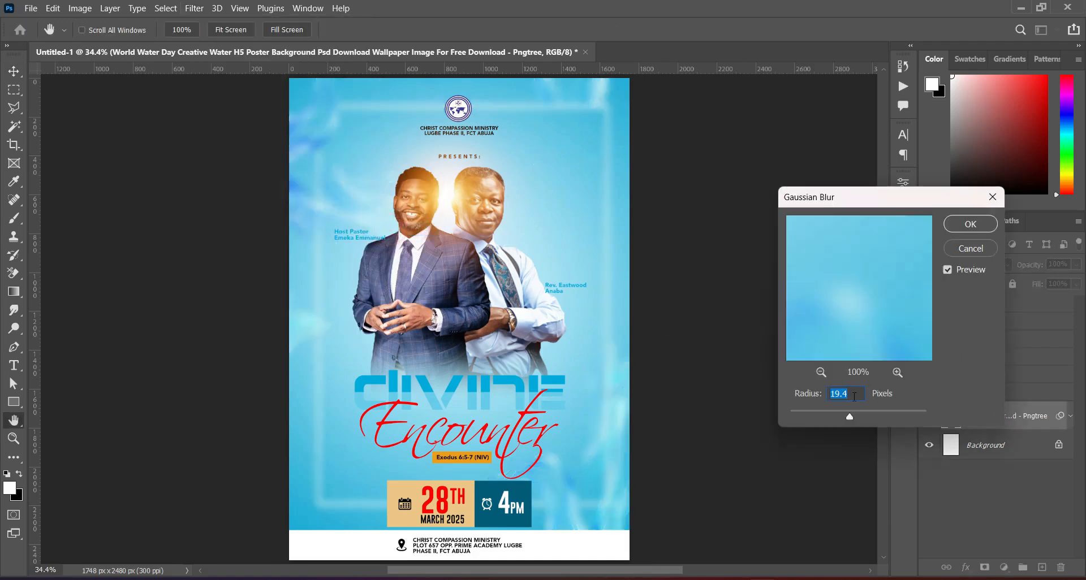
pyautogui.write('22.2')
pyautogui.press('Return')
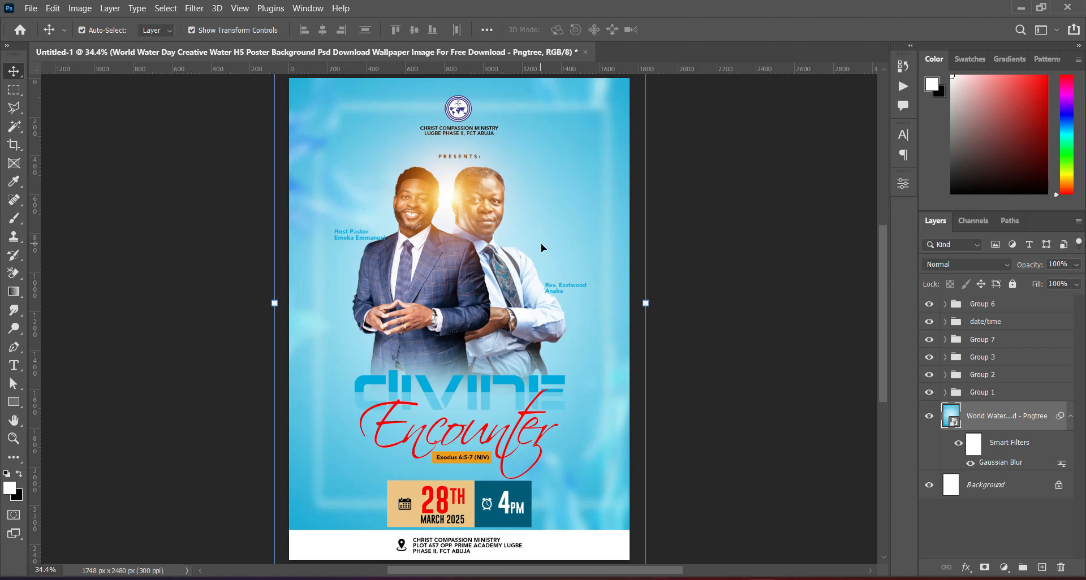
# Place the Premium Vector gold wave image above the water background, move it to the flyer's upper edge and enlarge it slightly past the sides
pyautogui.hotkey('alt', 'Tab')
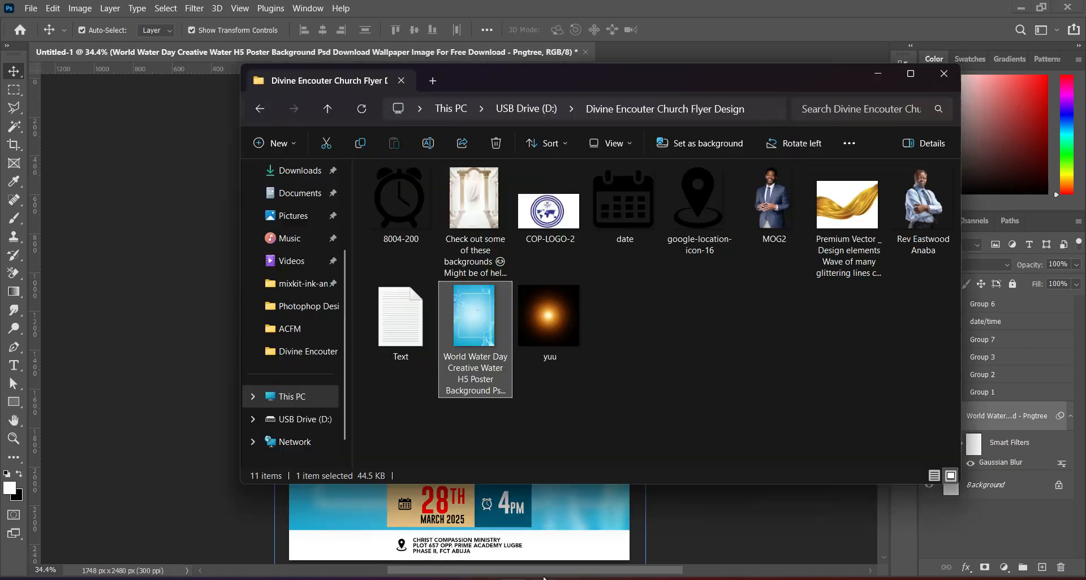
pyautogui.click(848, 221)
pyautogui.moveTo(850, 222); pyautogui.dragTo(188, 284)
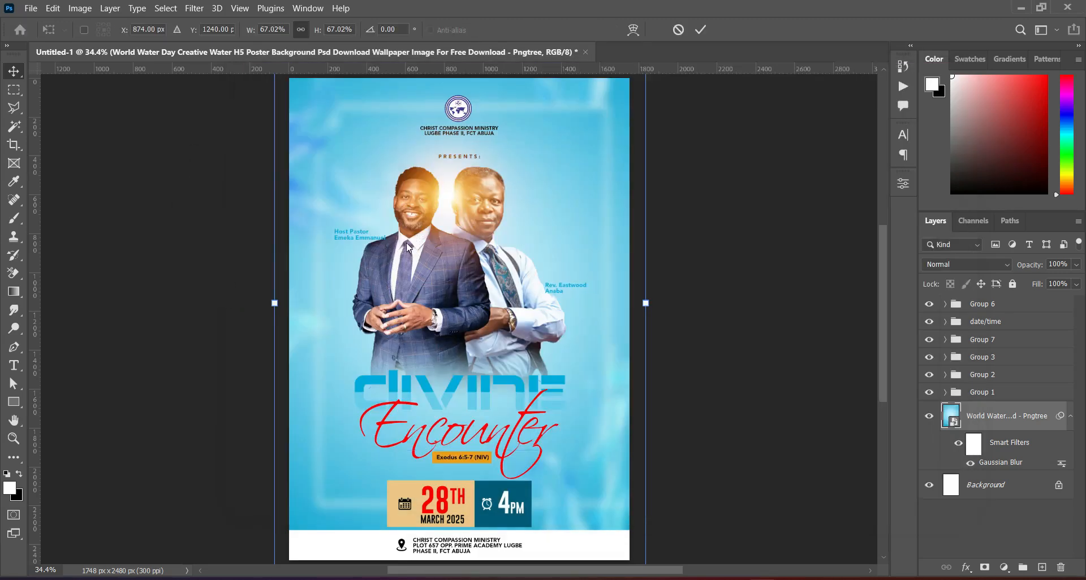
pyautogui.moveTo(573, 223); pyautogui.dragTo(581, 129)
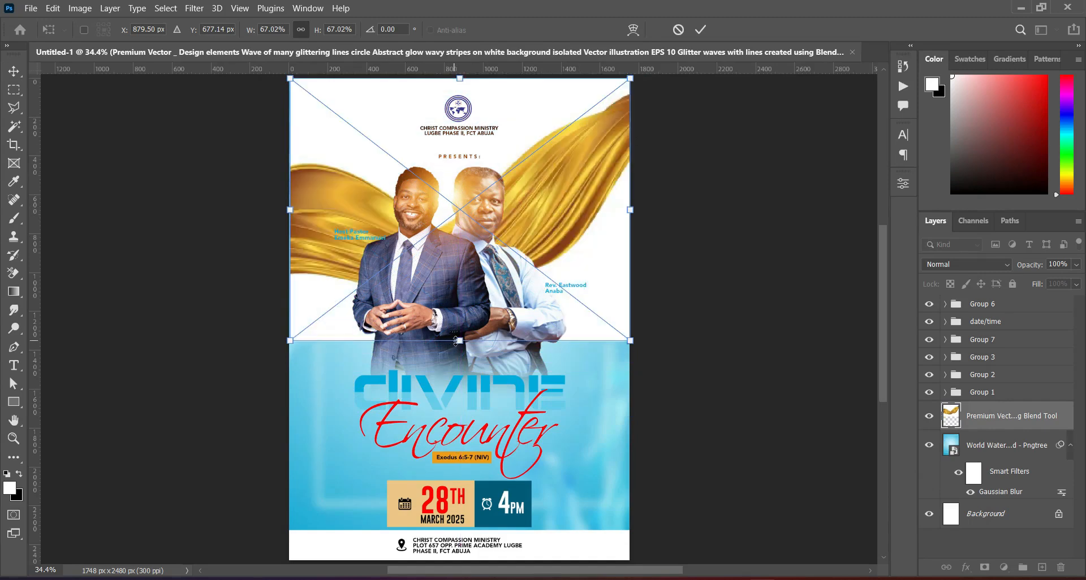
pyautogui.moveTo(459, 342); pyautogui.dragTo(463, 345)
pyautogui.click(701, 30)
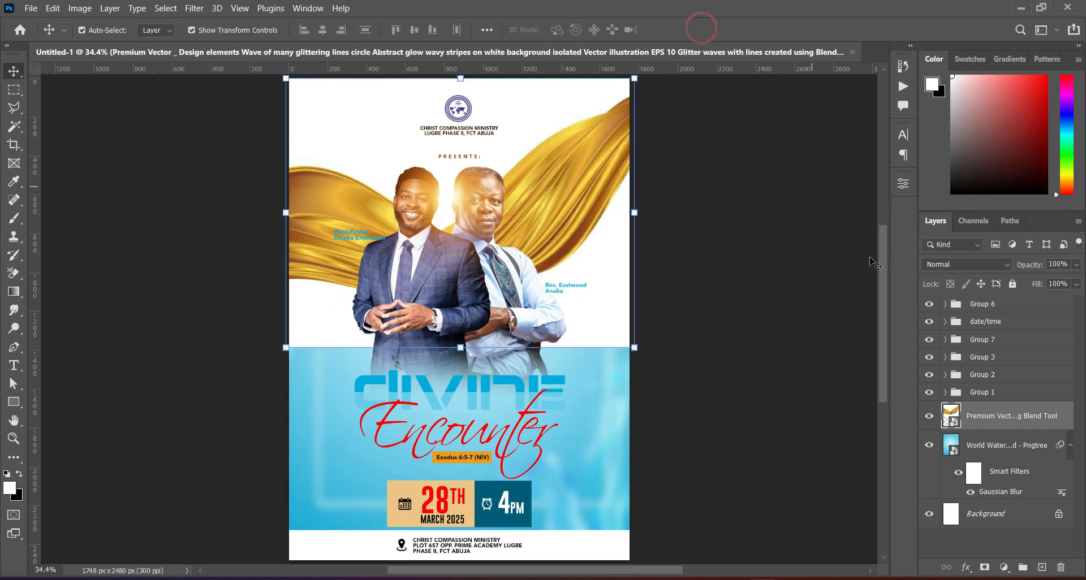
# Set the gold wave layer's blend mode to Overlay and add a layer mask to it
pyautogui.click(972, 265)
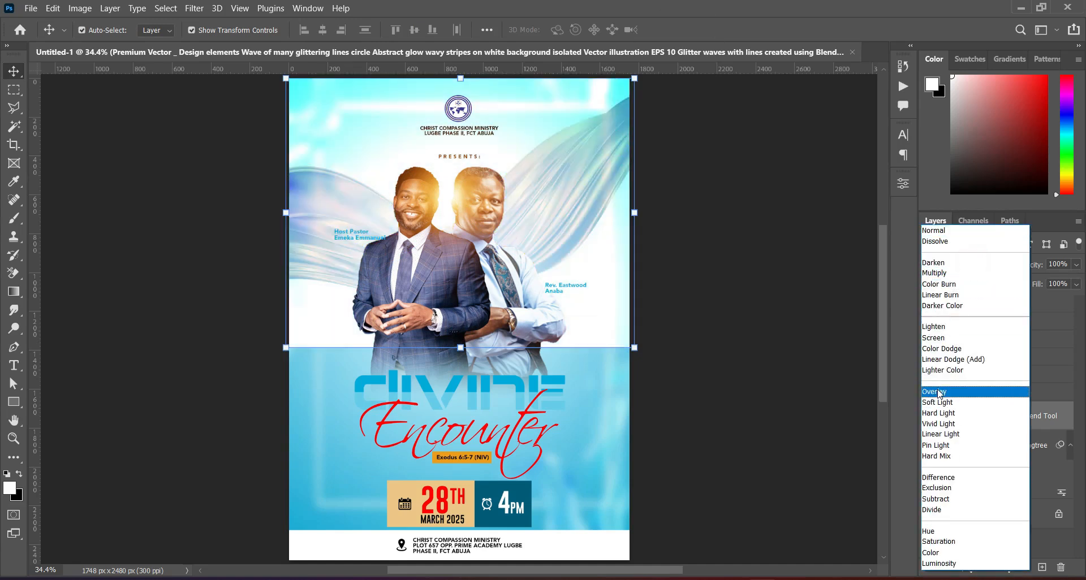
pyautogui.click(938, 392)
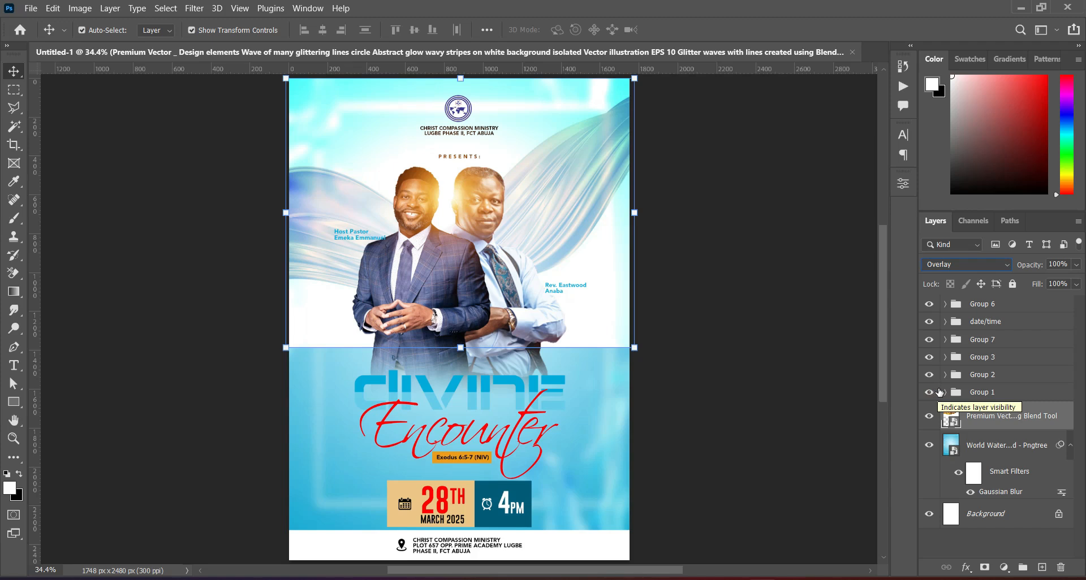
pyautogui.click(984, 567)
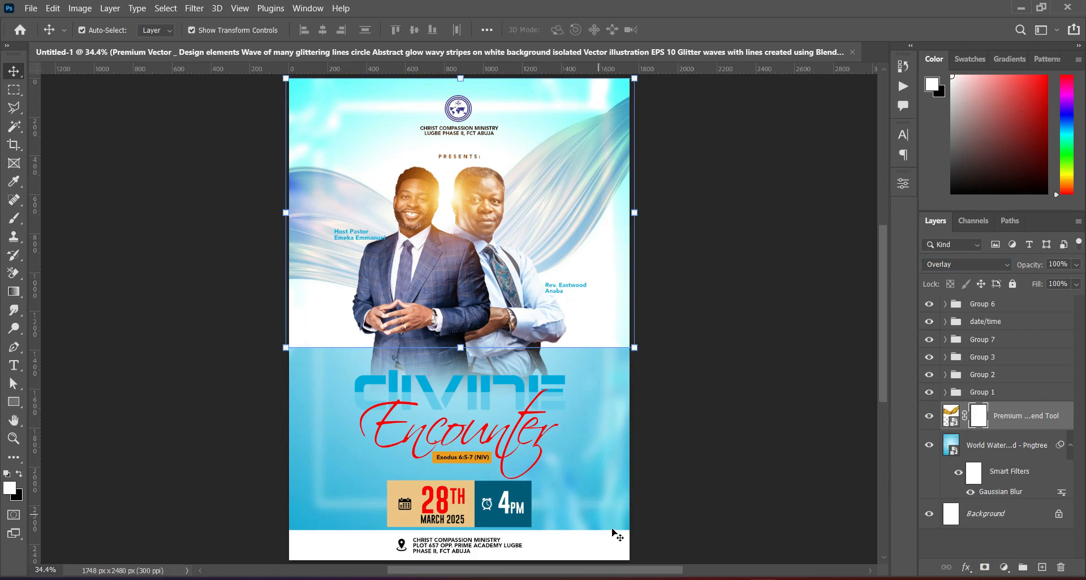
# Fade out the gold wave layer's lower edge with an upward black-to-transparent gradient on its layer mask
pyautogui.click(14, 291)
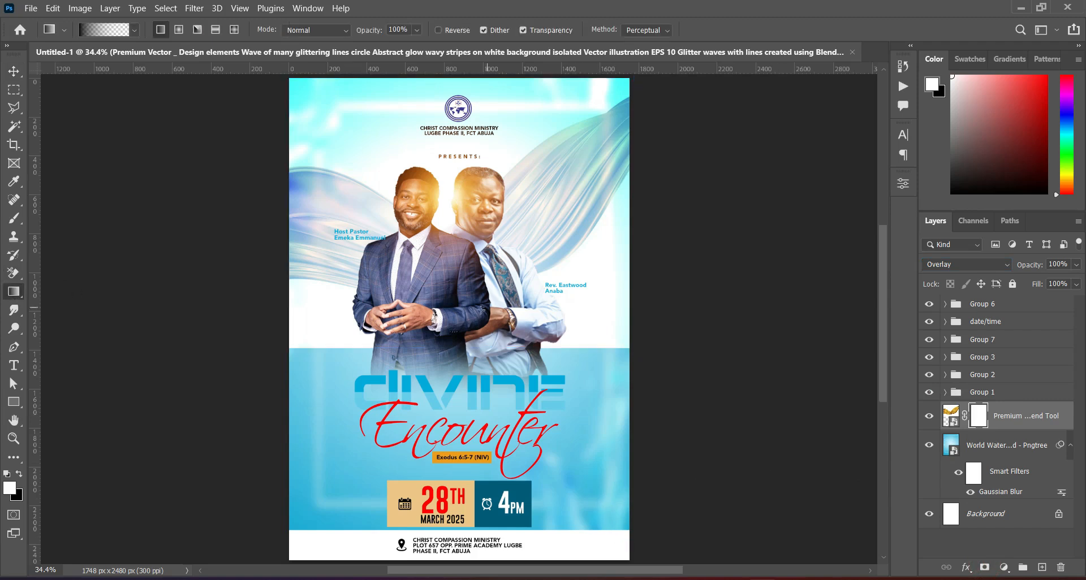
pyautogui.moveTo(447, 326); pyautogui.dragTo(442, 278)
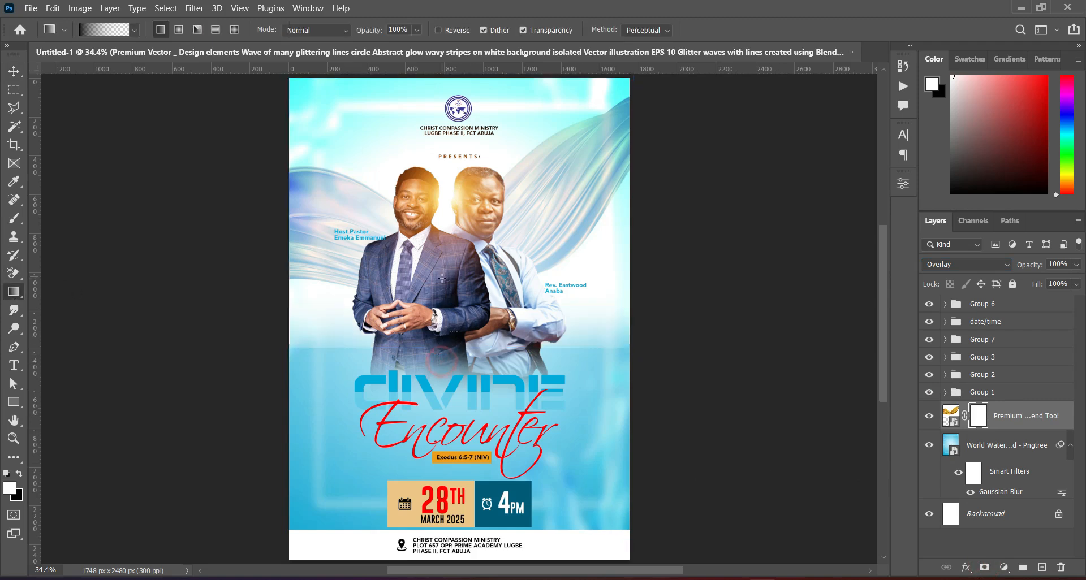
pyautogui.moveTo(445, 360)
pyautogui.mouseDown()
pyautogui.moveTo(446, 266)
pyautogui.moveTo(431, 254)
pyautogui.mouseUp()
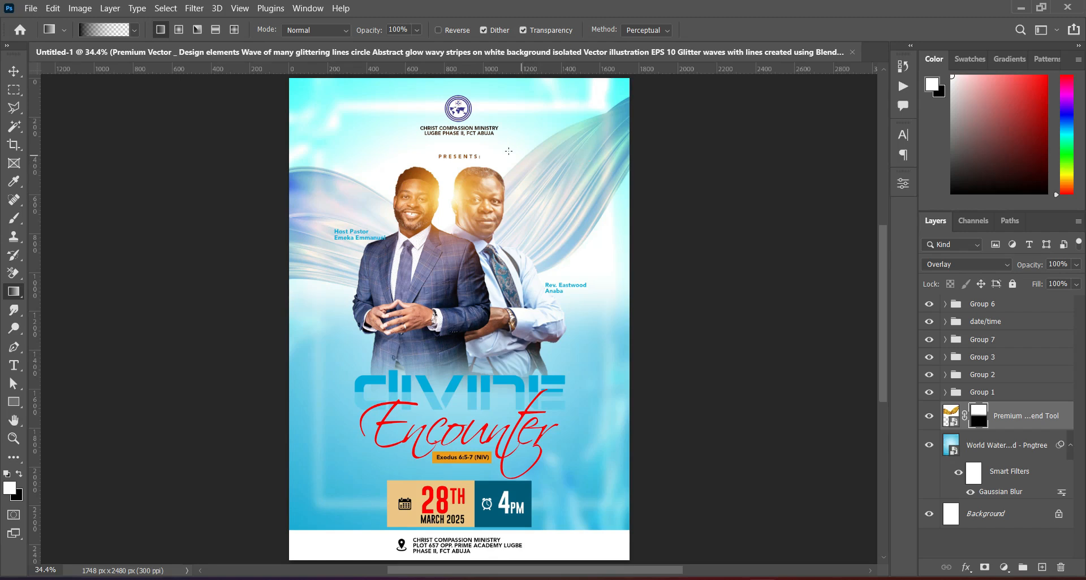
pyautogui.click(14, 72)
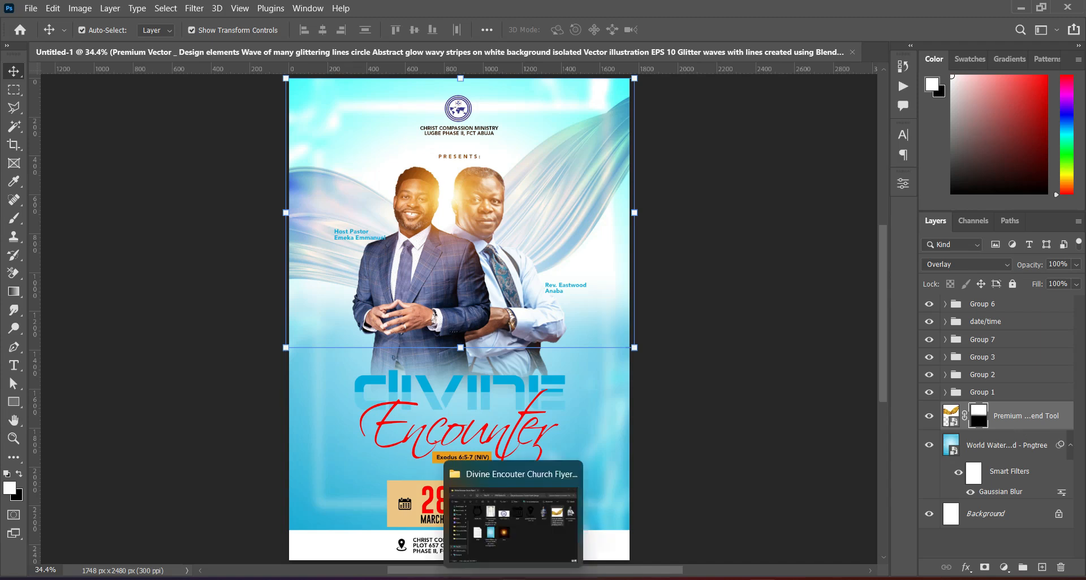
# Place the columns-and-drapes background image above the gold wave layer, scaled to 45.59% and centred at the flyer's lower edge
pyautogui.hotkey('alt', 'Tab')
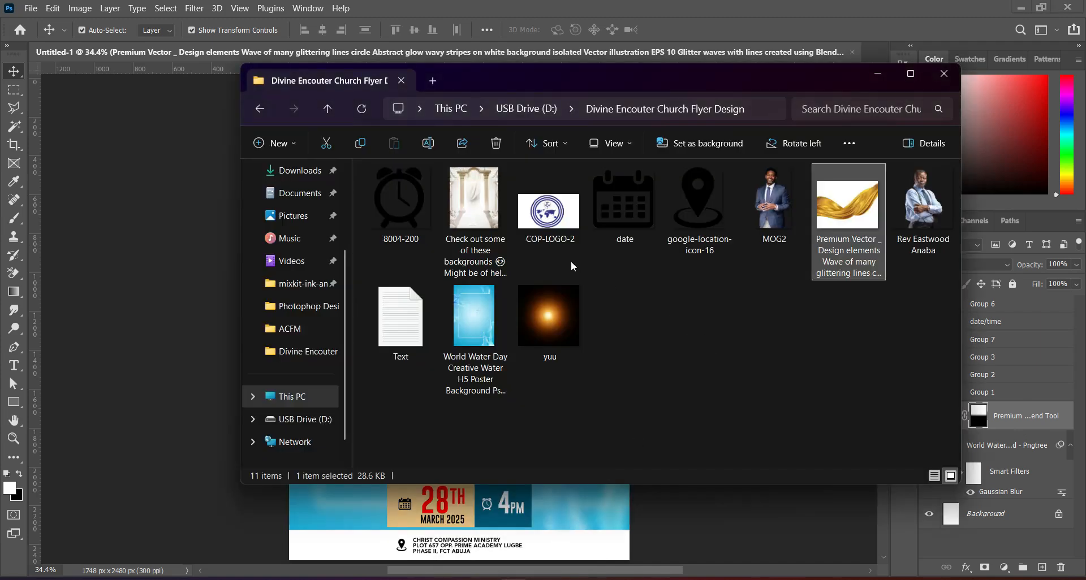
pyautogui.click(468, 211)
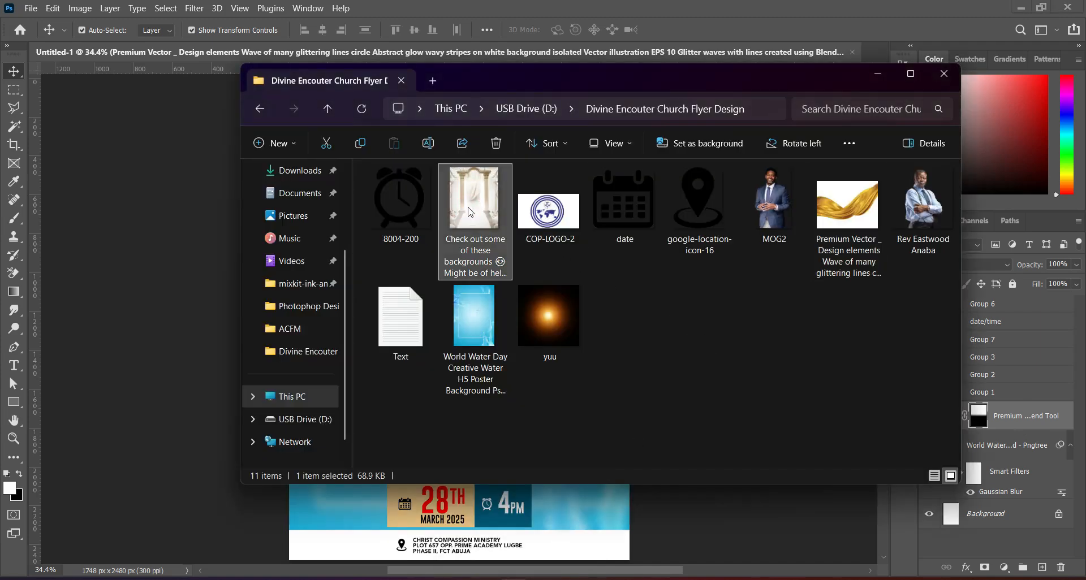
pyautogui.moveTo(462, 213); pyautogui.dragTo(561, 344)
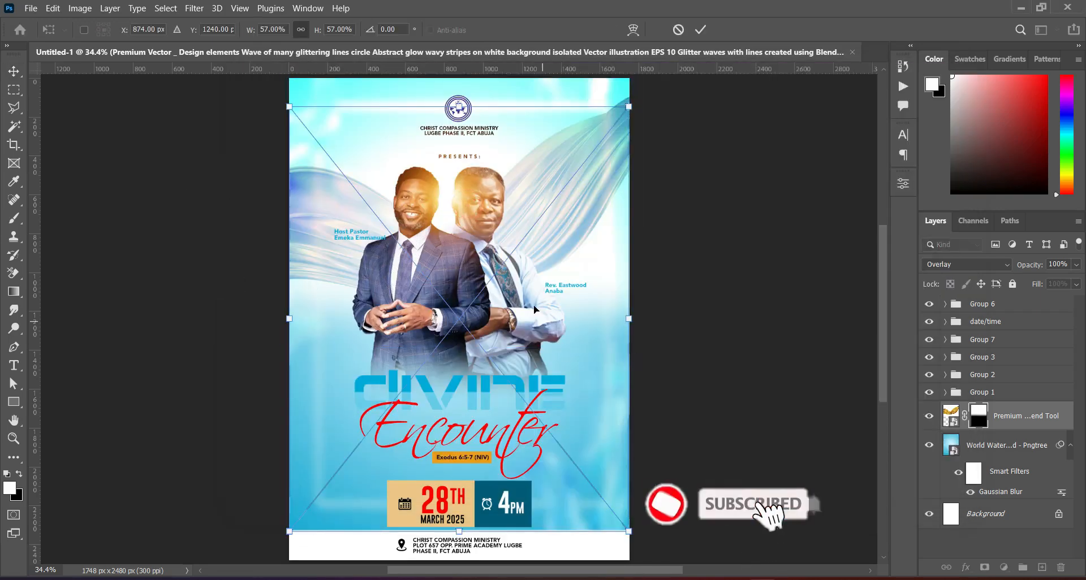
pyautogui.moveTo(467, 108); pyautogui.dragTo(469, 180)
pyautogui.moveTo(459, 532); pyautogui.dragTo(461, 557)
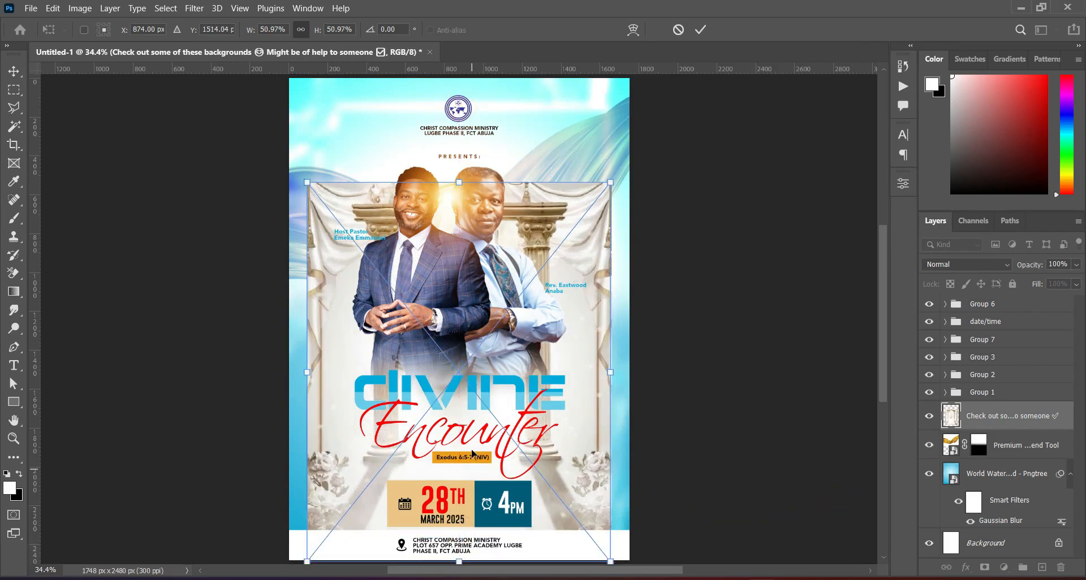
pyautogui.moveTo(459, 181); pyautogui.dragTo(463, 214)
pyautogui.moveTo(464, 227); pyautogui.dragTo(460, 222)
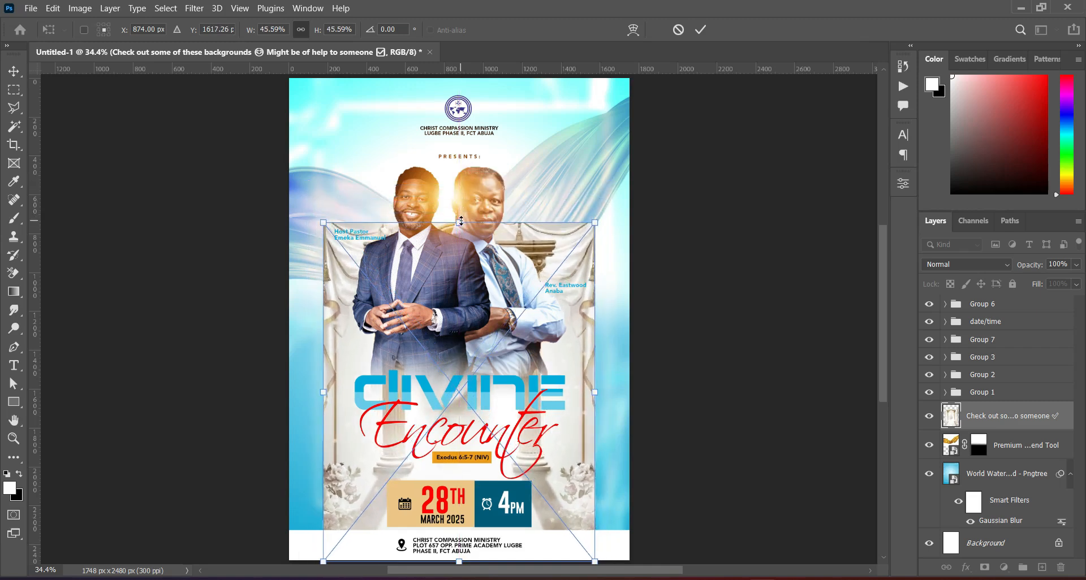
pyautogui.click(701, 29)
# Apply a Gaussian Blur with a 19-pixel radius to the columns-and-drapes background layer
pyautogui.click(194, 8)
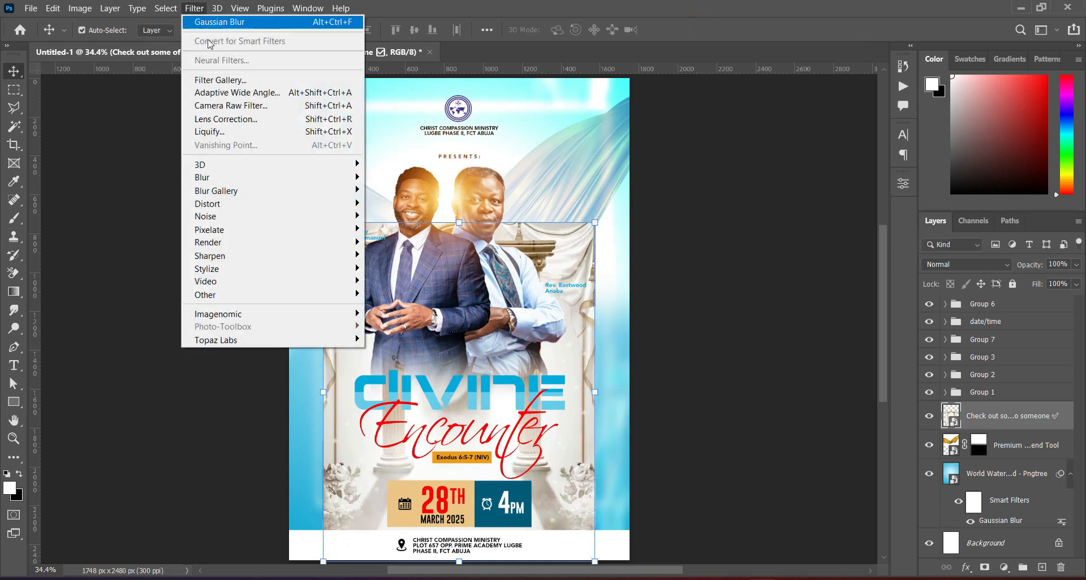
pyautogui.moveTo(292, 185)
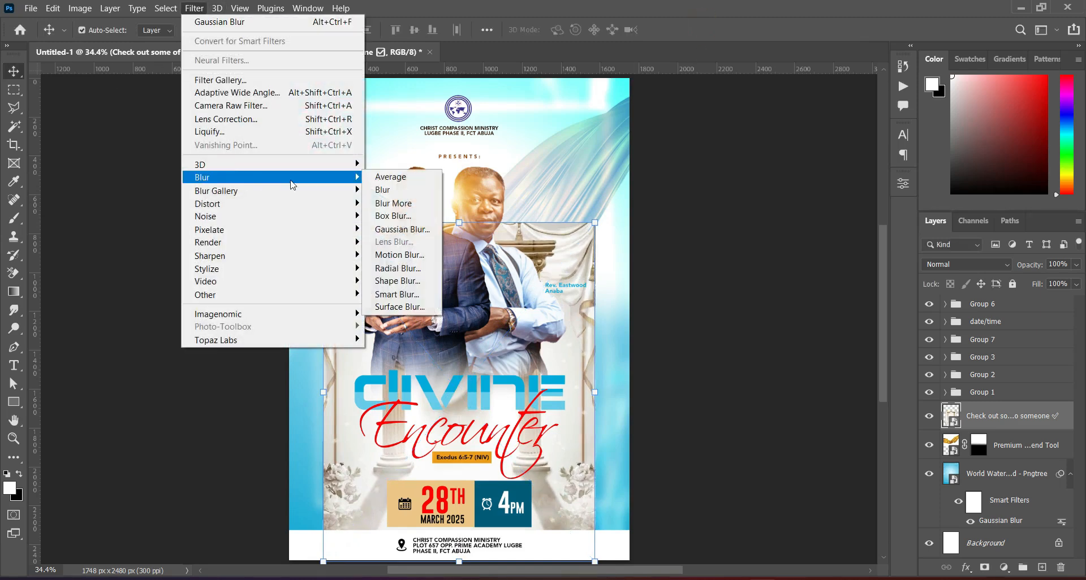
pyautogui.click(402, 231)
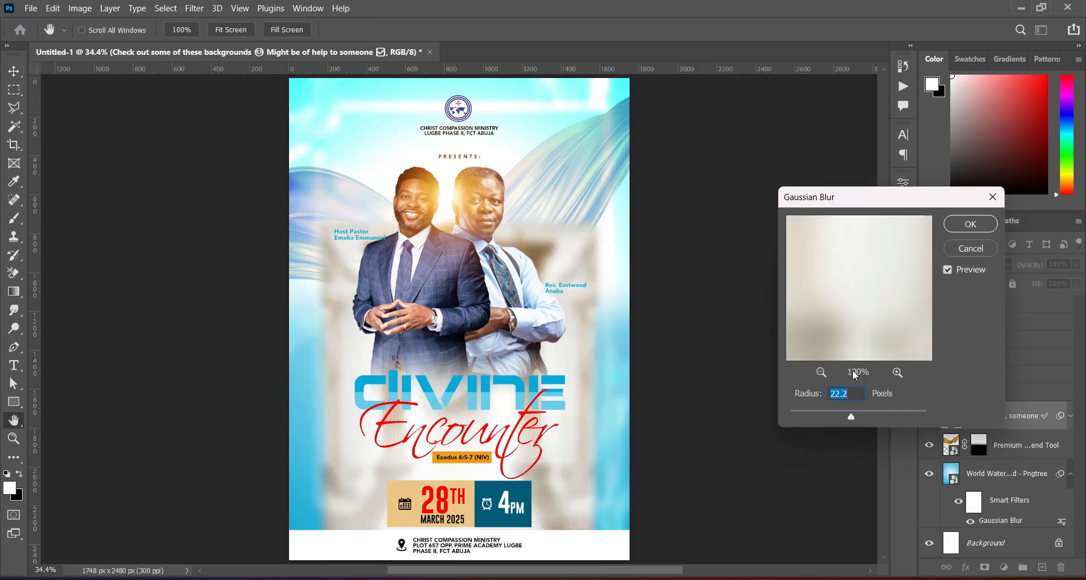
pyautogui.write('19')
pyautogui.click(958, 229)
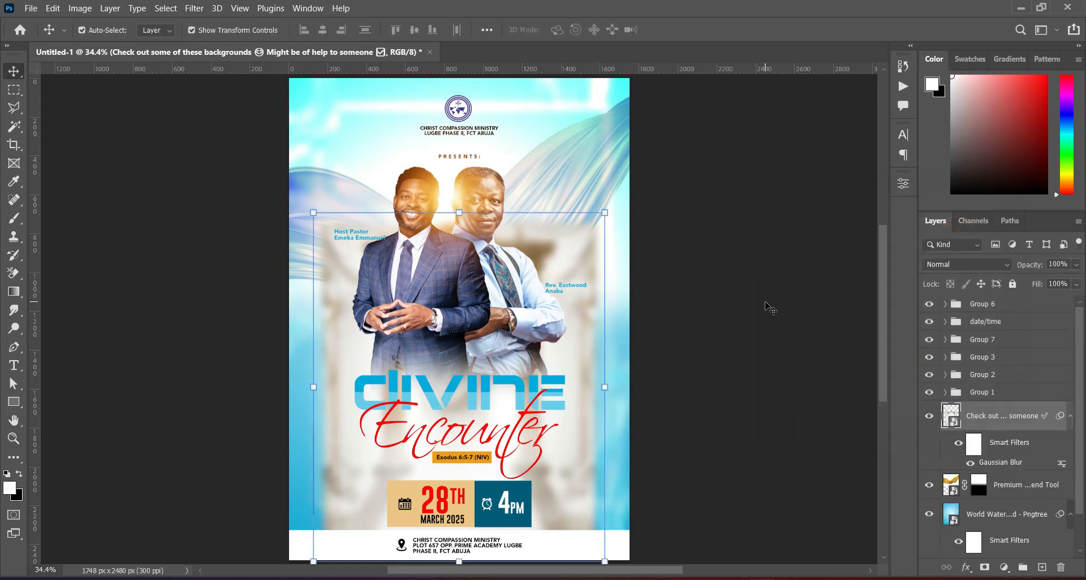
# Set the blurred columns layer's blend mode to Vivid Light and add a layer mask to it
pyautogui.click(970, 264)
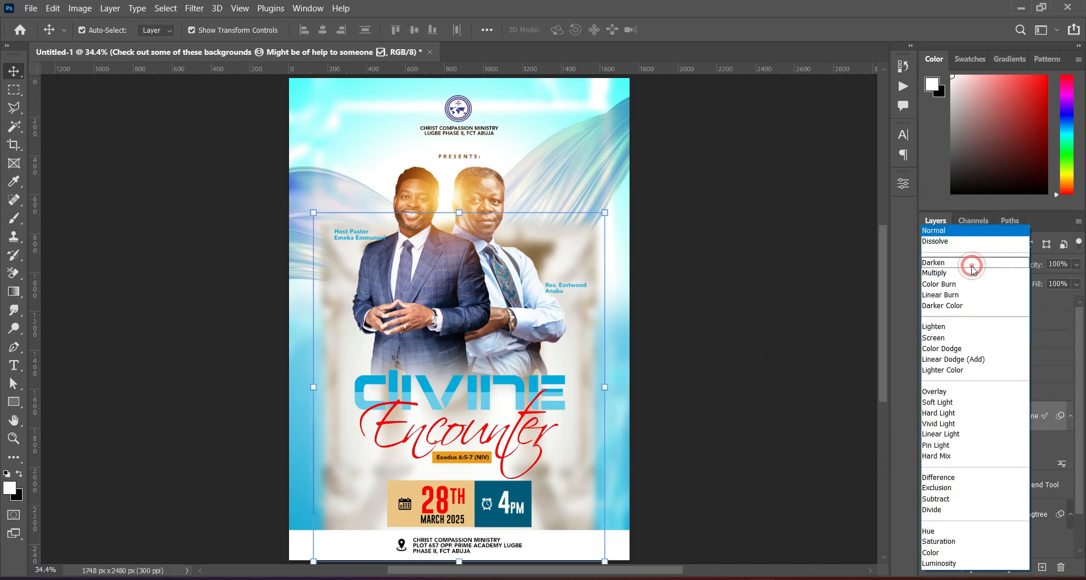
pyautogui.click(941, 425)
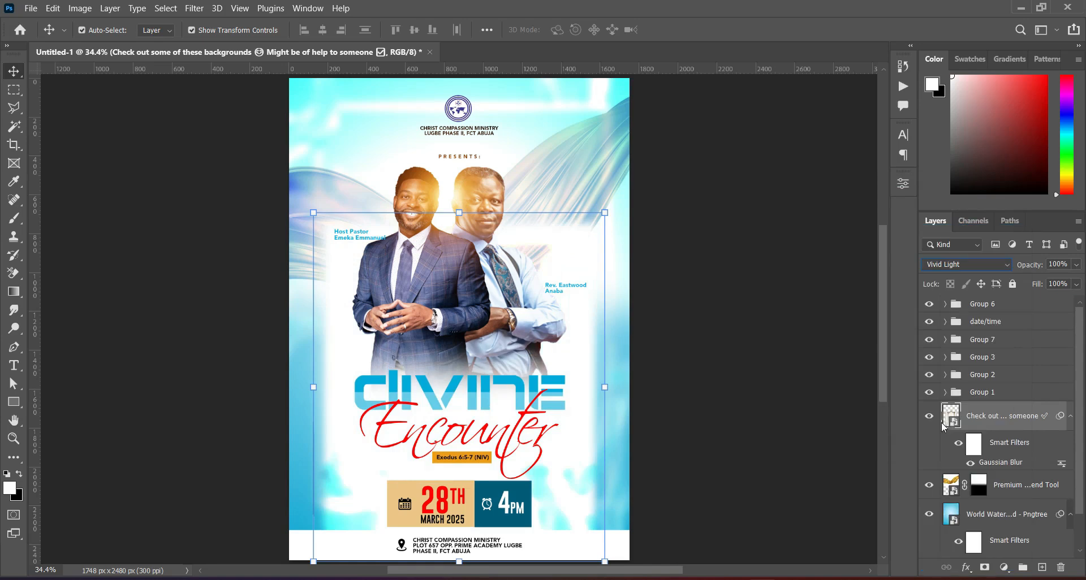
pyautogui.click(985, 569)
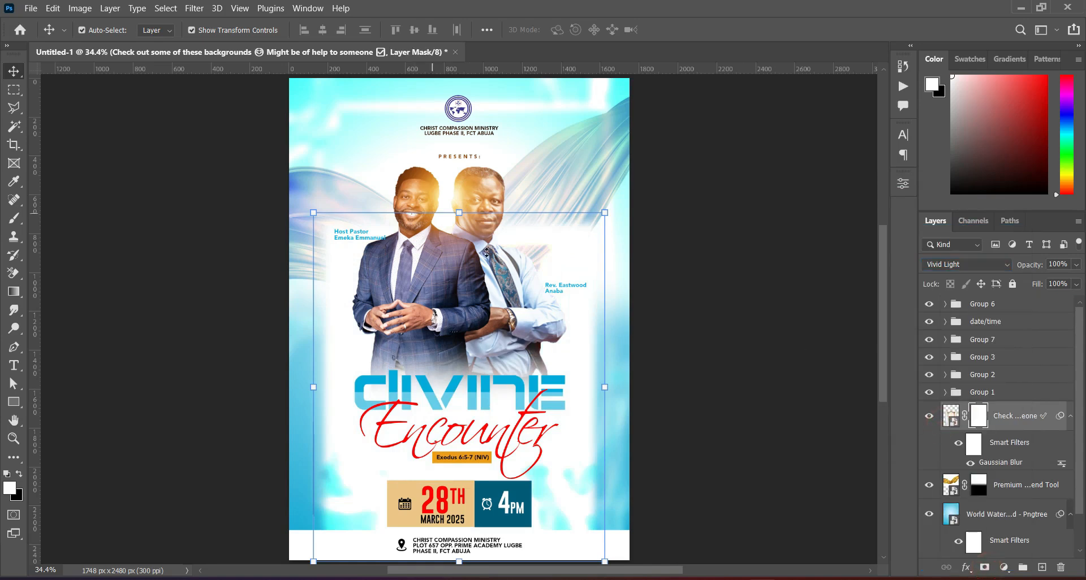
# Fade the columns layer's side, upper and lower edges on its mask with linear gradients in Multiply mode
pyautogui.click(14, 291)
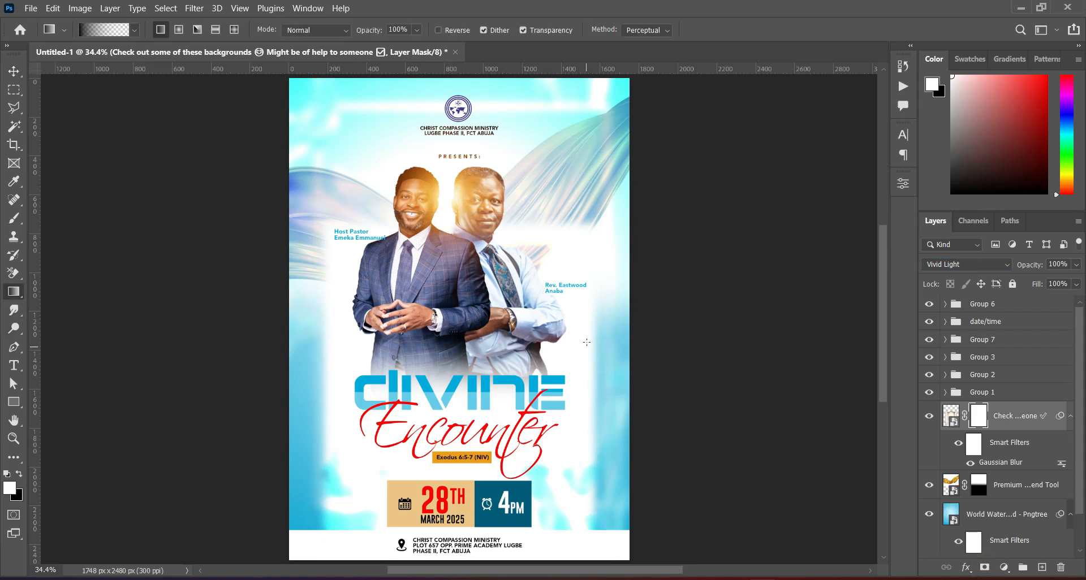
pyautogui.click(321, 31)
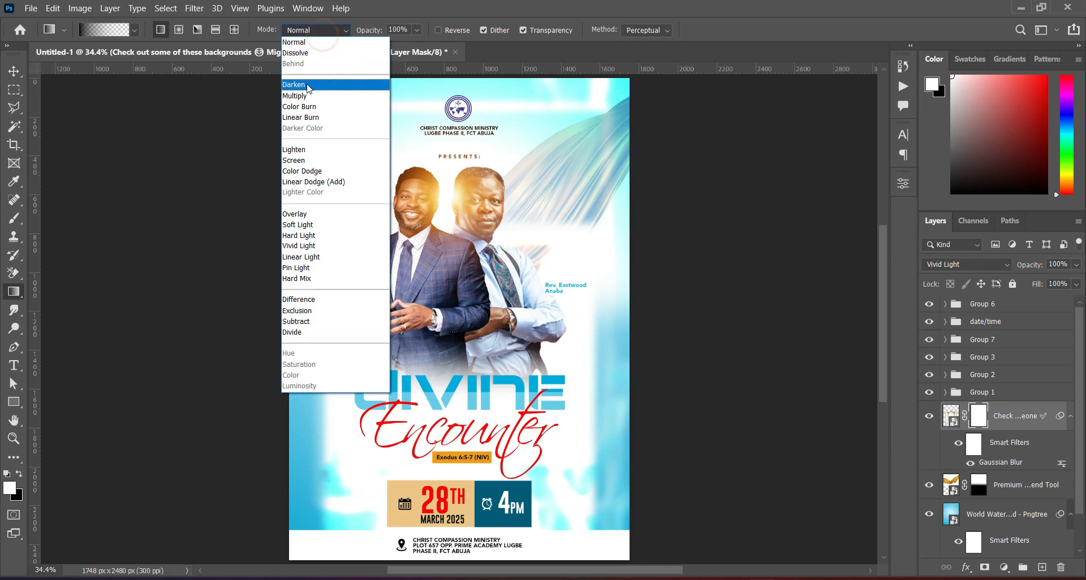
pyautogui.click(304, 97)
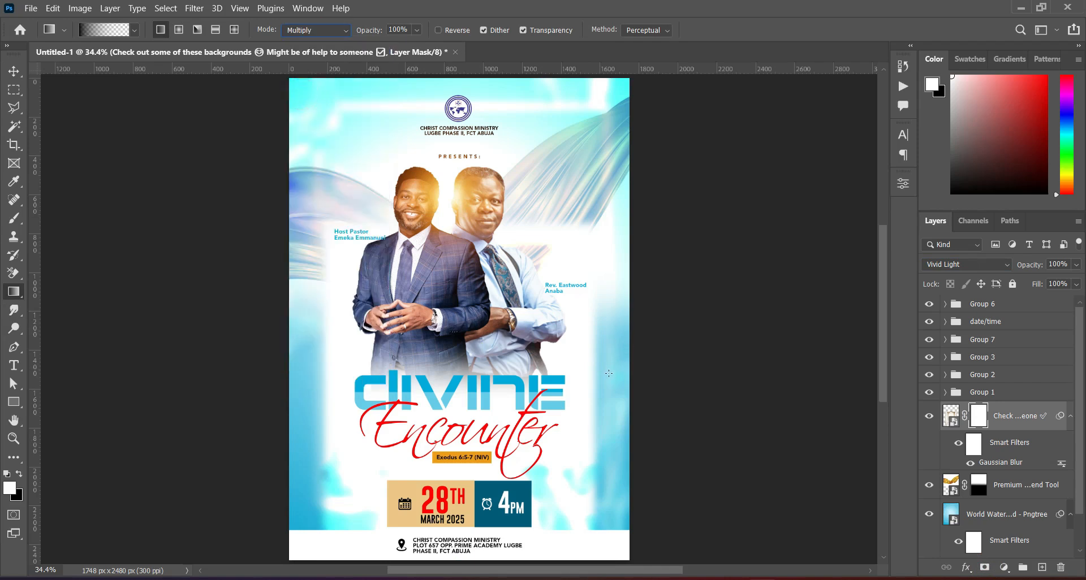
pyautogui.moveTo(612, 374); pyautogui.dragTo(494, 376)
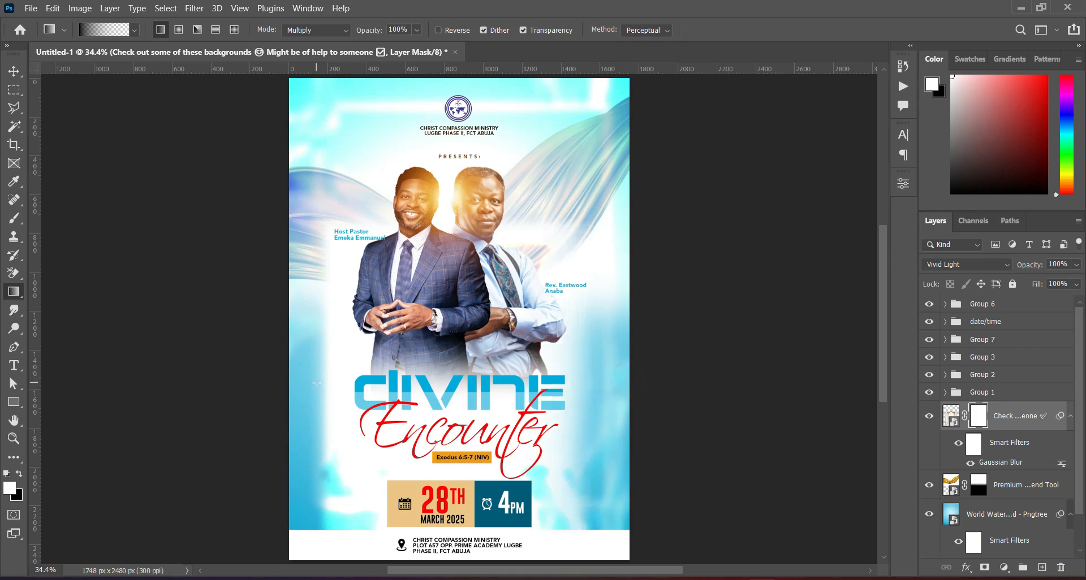
pyautogui.moveTo(314, 380); pyautogui.dragTo(309, 376)
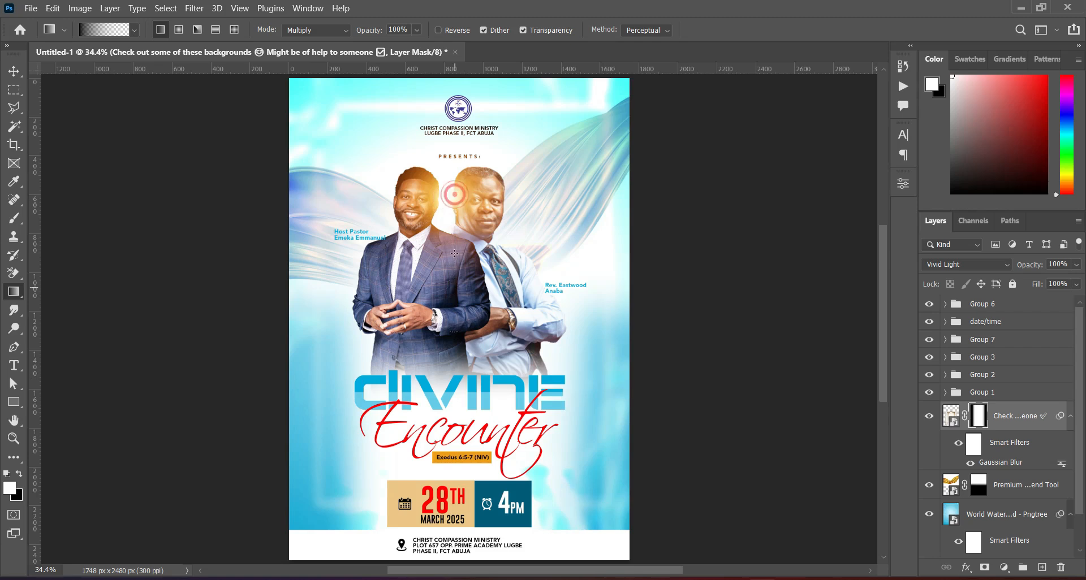
pyautogui.moveTo(451, 564); pyautogui.dragTo(461, 456)
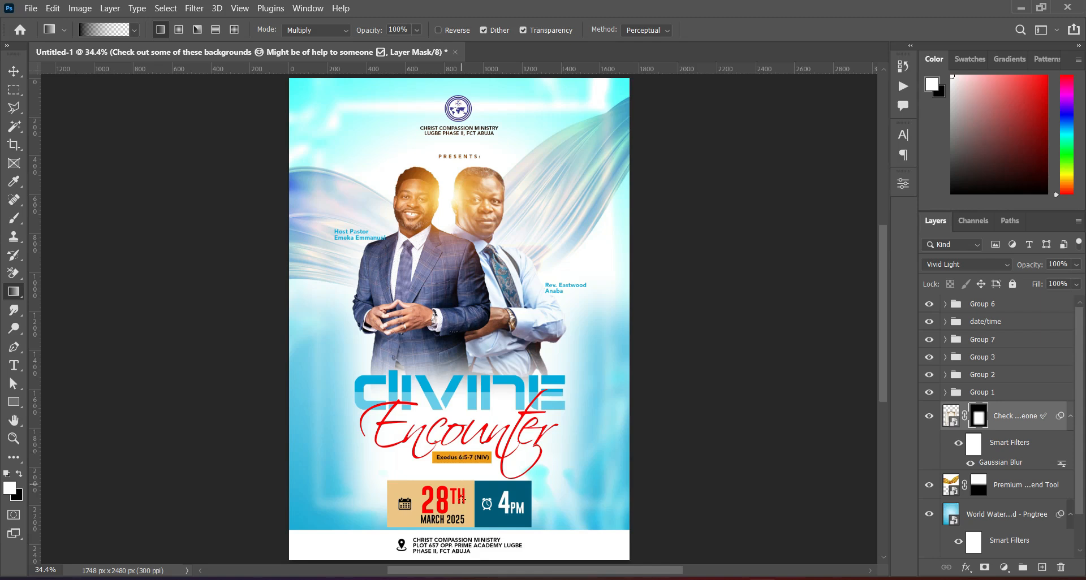
# Enlarge the masked columns layer to 111.22% about its centre and deselect it
pyautogui.click(7, 71)
pyautogui.click(606, 387)
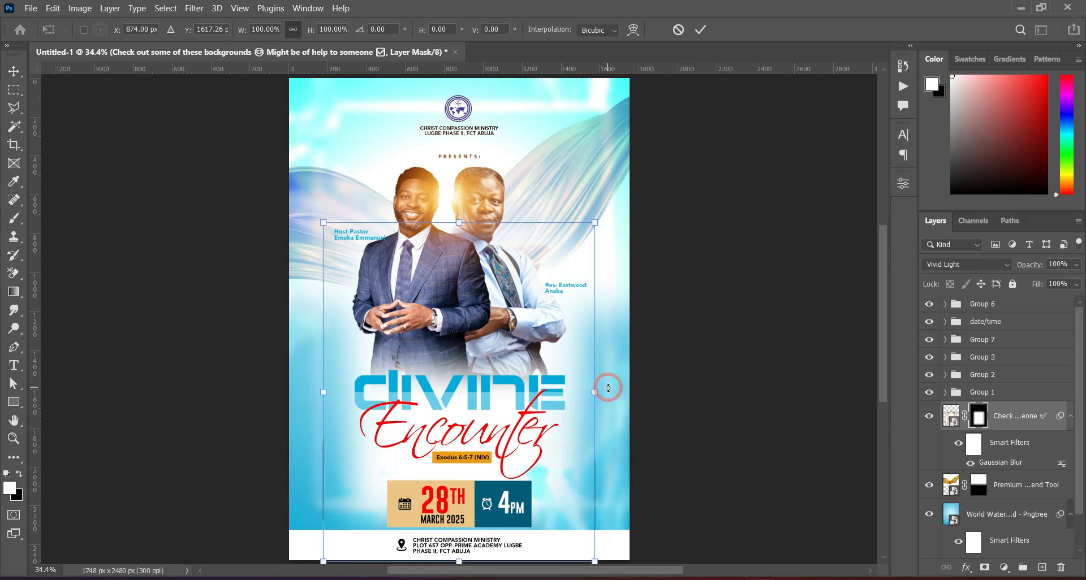
pyautogui.moveTo(593, 395); pyautogui.dragTo(610, 393)
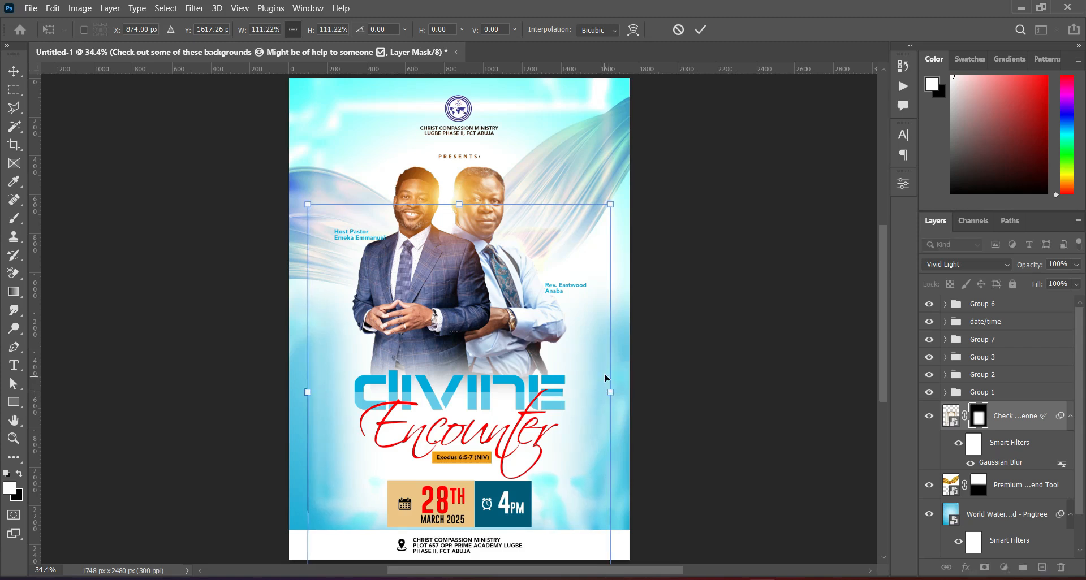
pyautogui.click(700, 30)
pyautogui.scroll(-4, 488, 230)
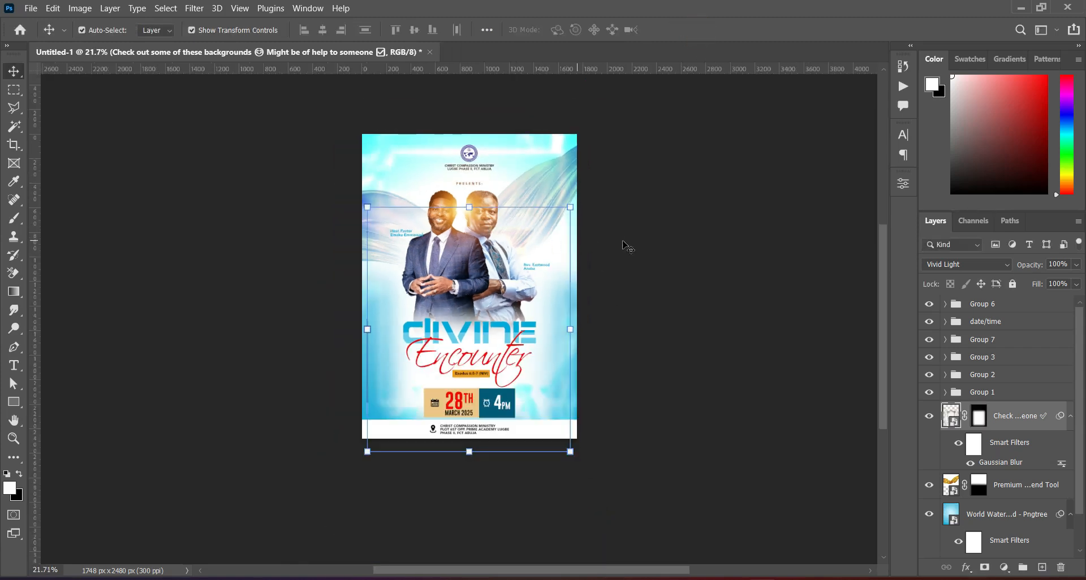
pyautogui.click(671, 240)
pyautogui.scroll(2, 481, 150)
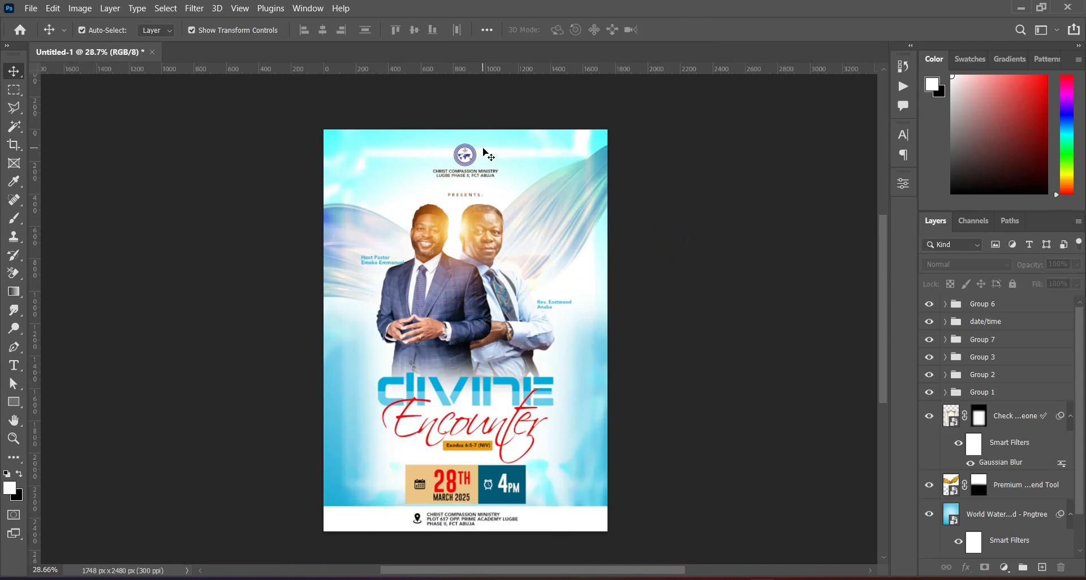